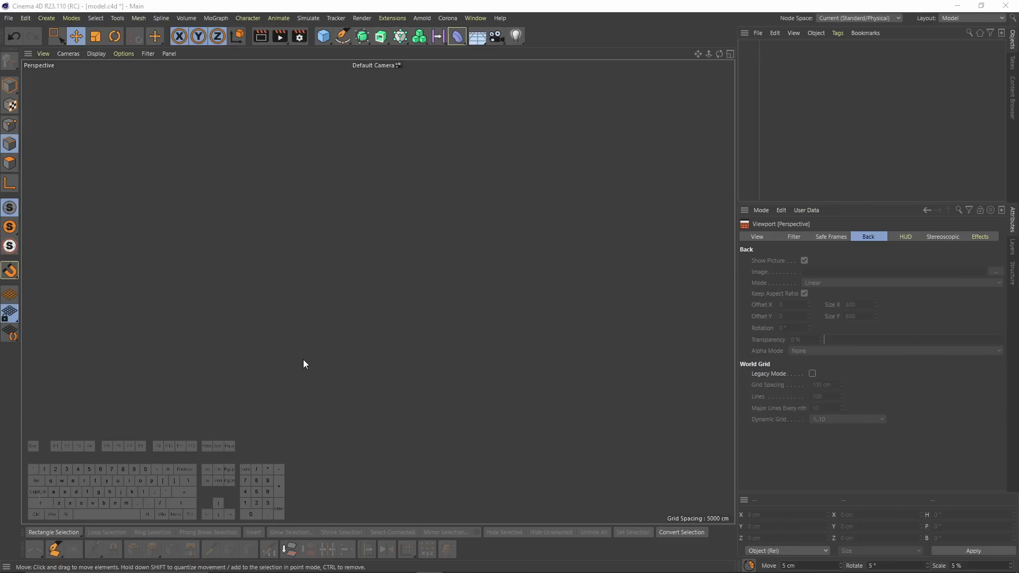
- Load the Mongoryu conditioner bottle picture as the background reference image of the Front view
middle_click(329, 197)
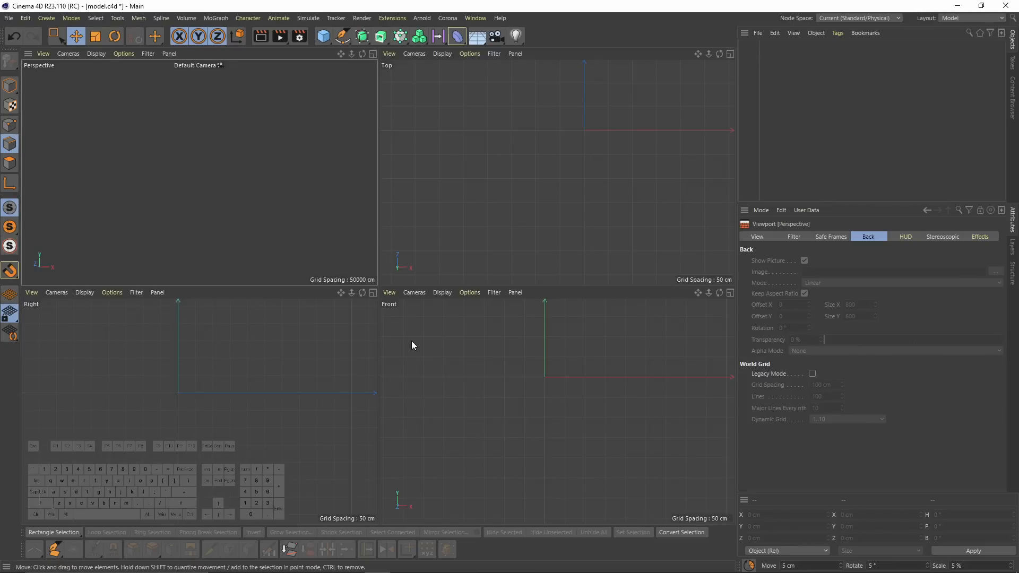
middle_click(436, 321)
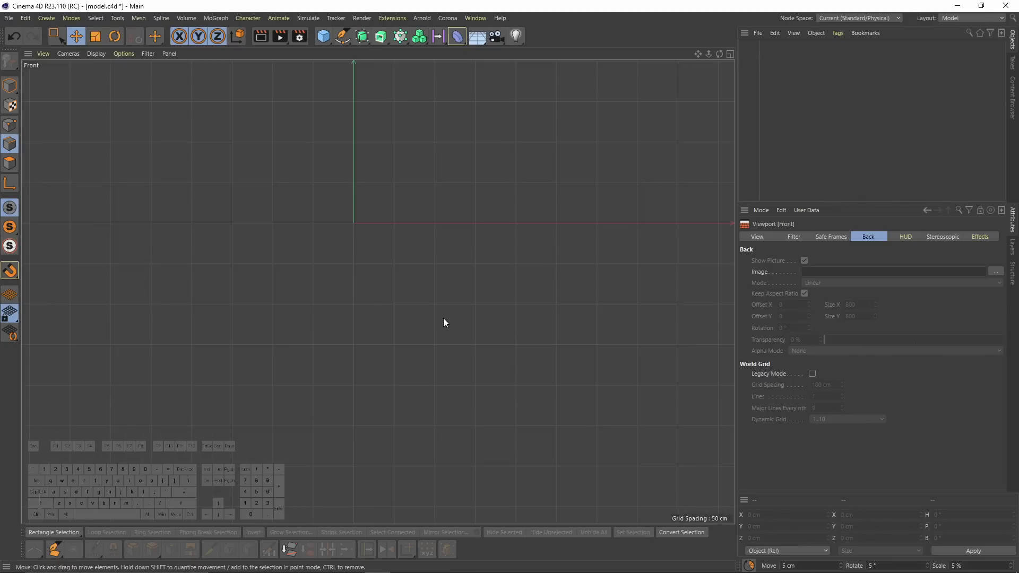
left_click(832, 237)
left_click(869, 237)
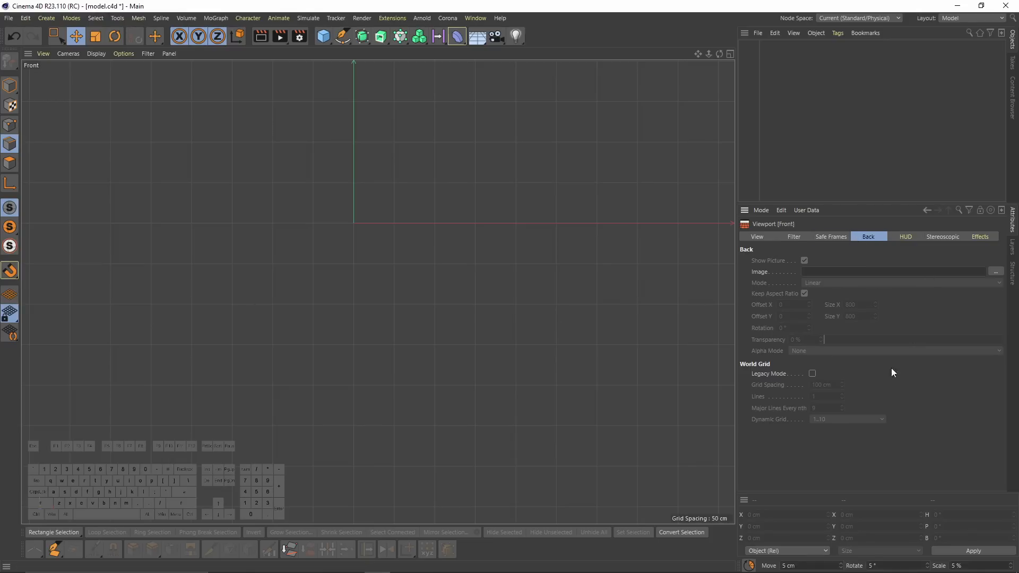
left_click(1003, 272)
left_click(130, 106)
left_click(478, 390)
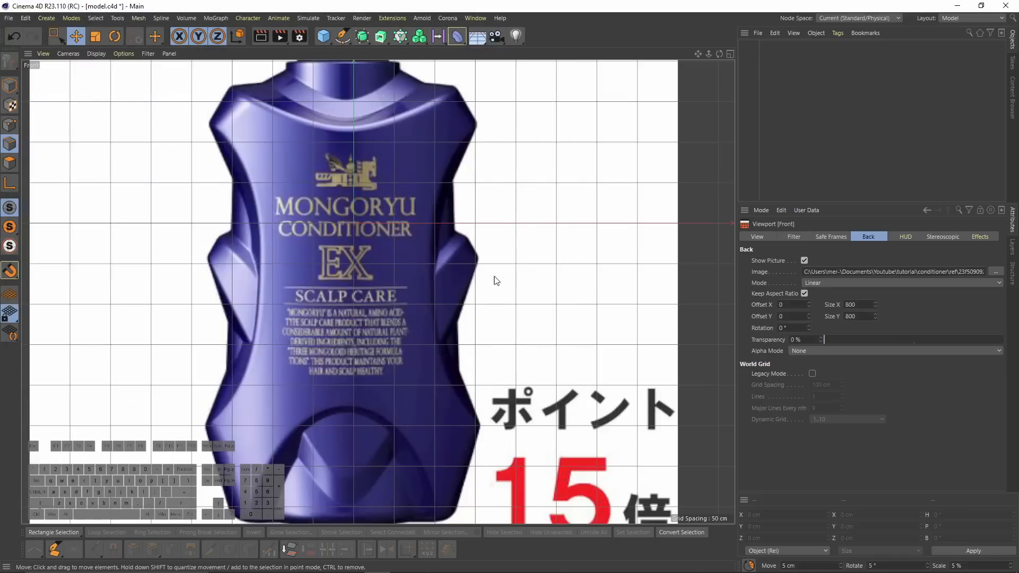
- Centre the background image on the vertical axis with a horizontal offset of 13 and set its transparency to 50%
scroll(429, 224, "up", 4)
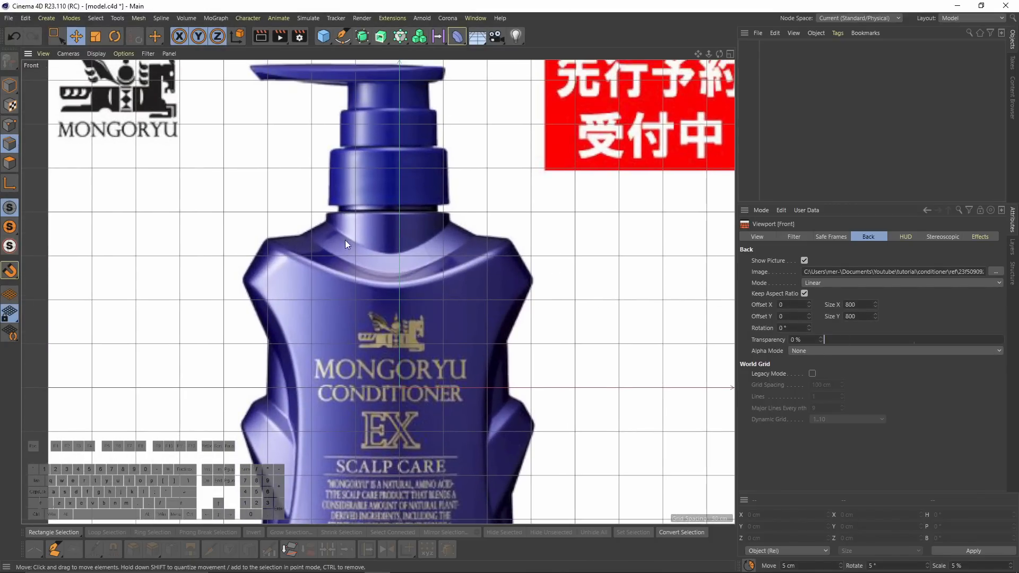
left_click_drag(810, 305, 819, 306)
left_click(810, 308)
scroll(531, 272, "up", 3)
scroll(520, 282, "down", 5)
scroll(500, 278, "down", 2)
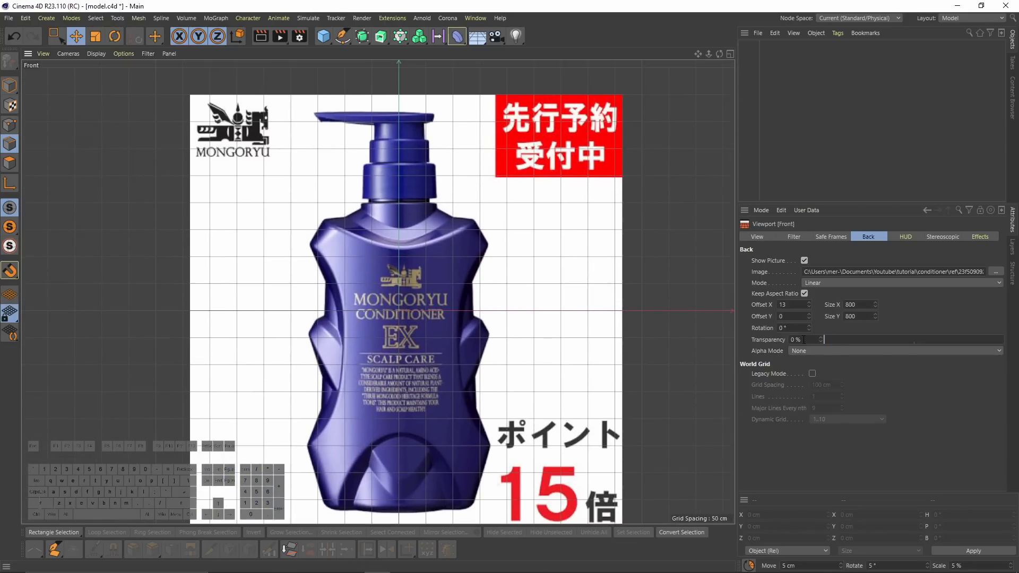
left_click_drag(839, 342, 915, 344)
- Draw a four-sided polygon with the Polygon Pen beside the centre axis, just below the bottle's curved collar line
scroll(486, 261, "up", 4)
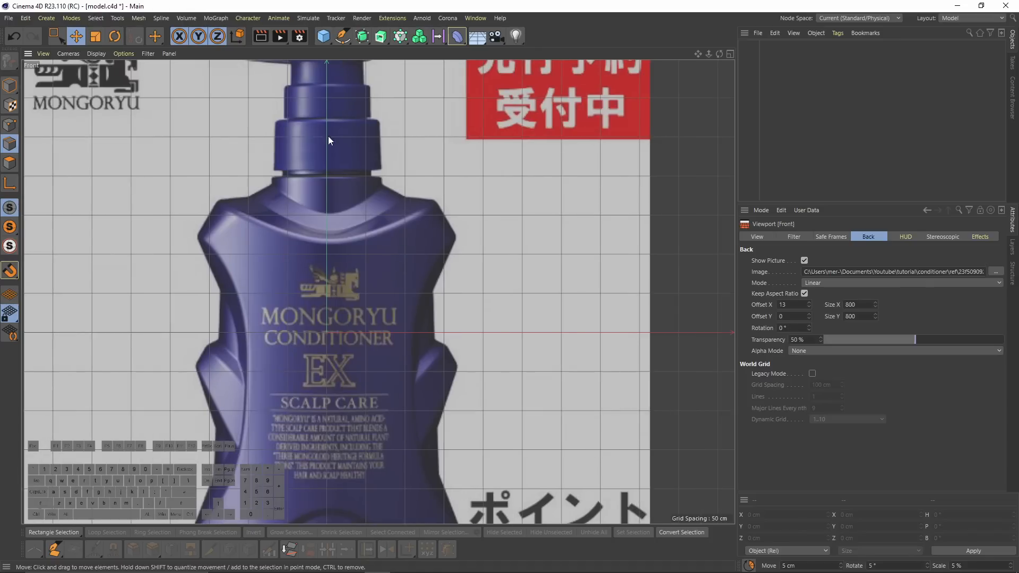
left_click(155, 36)
left_click(158, 38)
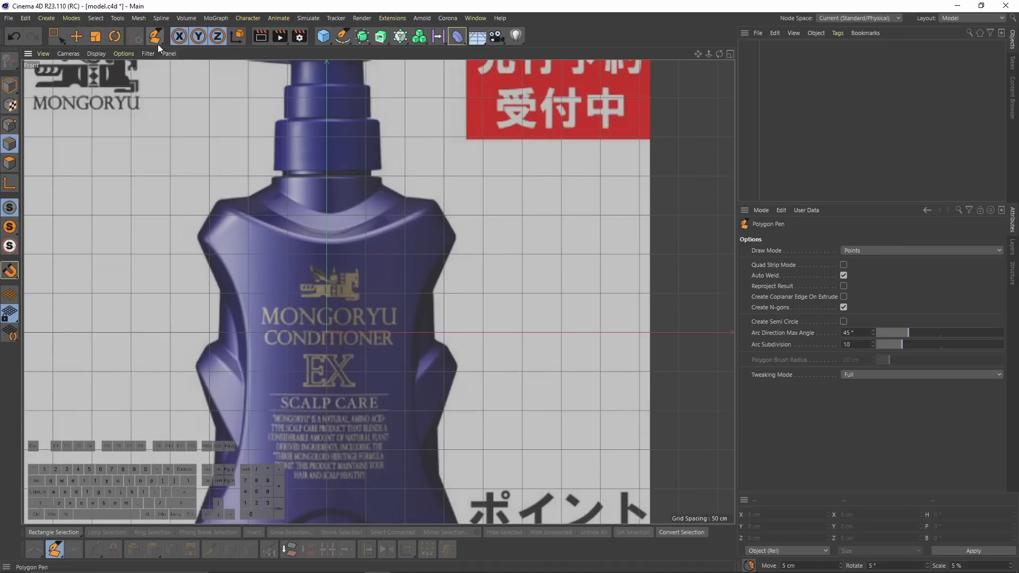
scroll(383, 185, "up", 5)
left_click(311, 186)
left_click(310, 244)
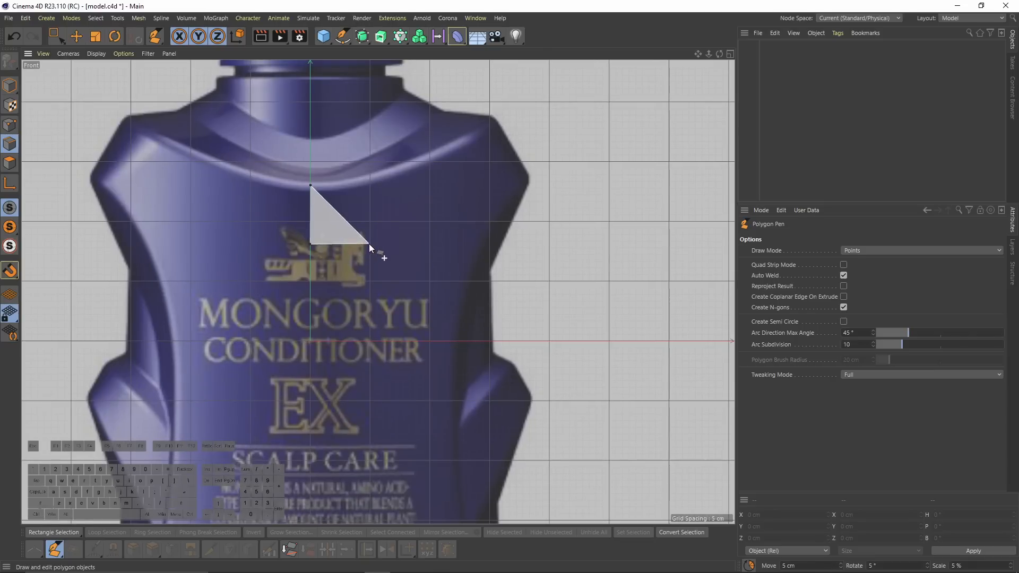
left_click(369, 244)
left_click(373, 180)
left_click(311, 187)
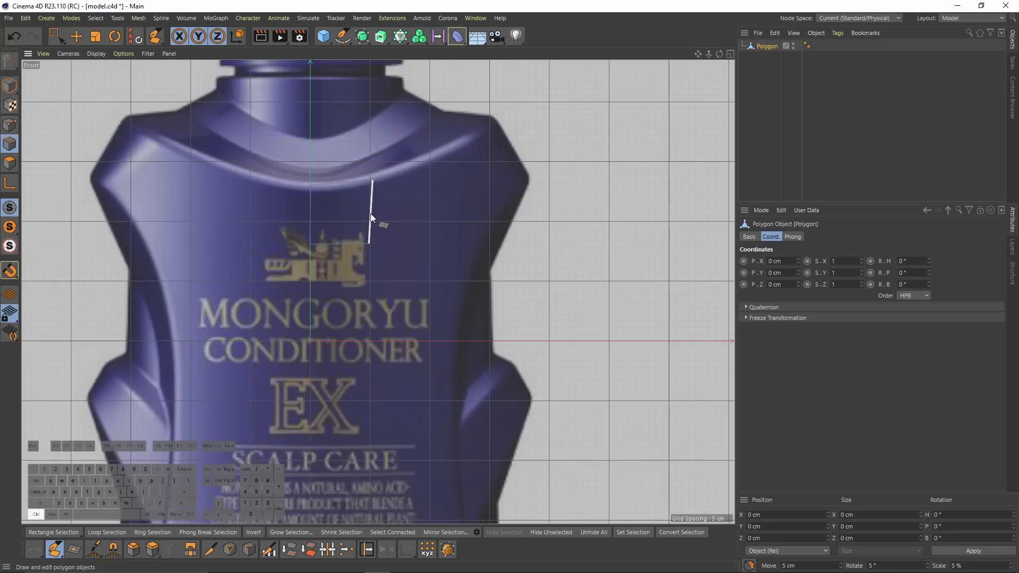
- Extrude the polygon's outer edge repeatedly to form a quad strip following the collar curve up to the bottle's shoulder
mouse_move(410, 204)
left_mouse_down("ctrl")
mouse_move(420, 224)
mouse_move(421, 211)
left_mouse_up("ctrl")
scroll(452, 185, "up", 2)
left_click_drag(459, 203, 486, 160, "ctrl")
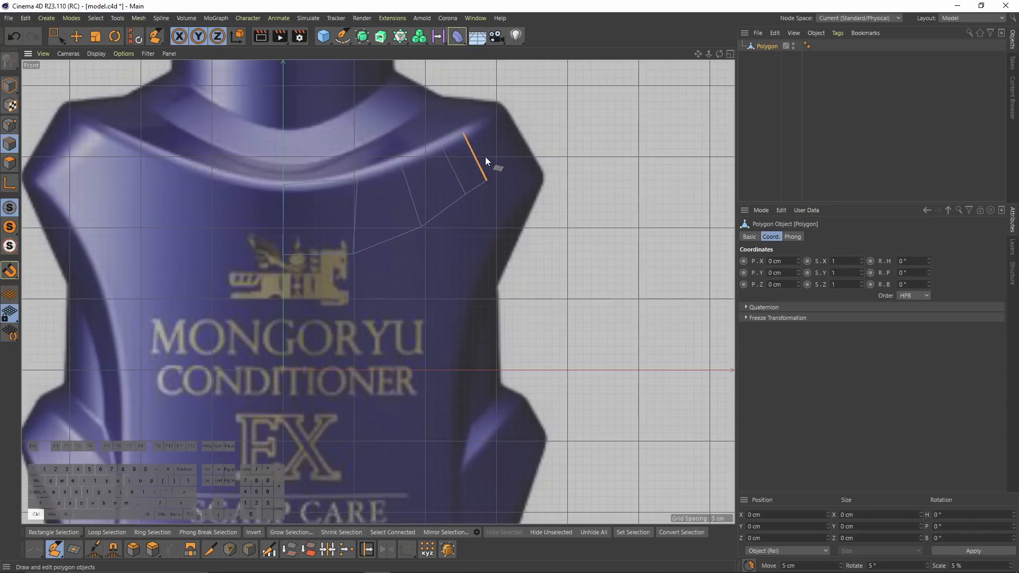
scroll(319, 175, "up", 2)
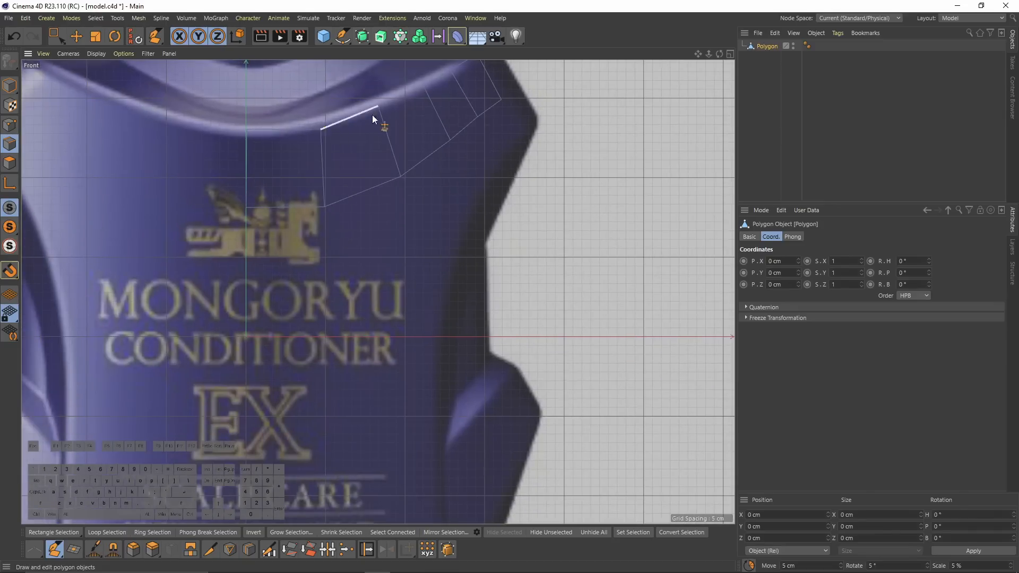
- Extend the quads down from the collar strip to cover the upper half of the bottle's front face on one side
scroll(441, 155, "down", 1)
scroll(409, 294, "down", 1)
left_click_drag(403, 266, 390, 209, "ctrl")
middle_click_drag(264, 221, 267, 183)
left_click_drag(387, 216, 387, 334, "ctrl")
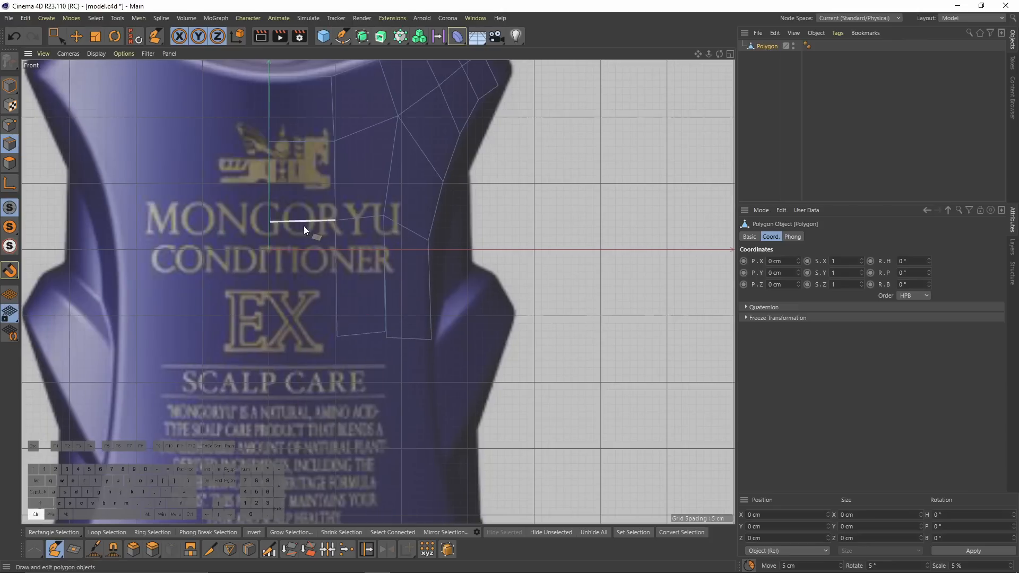
scroll(351, 180, "down", 3)
scroll(359, 240, "up", 3)
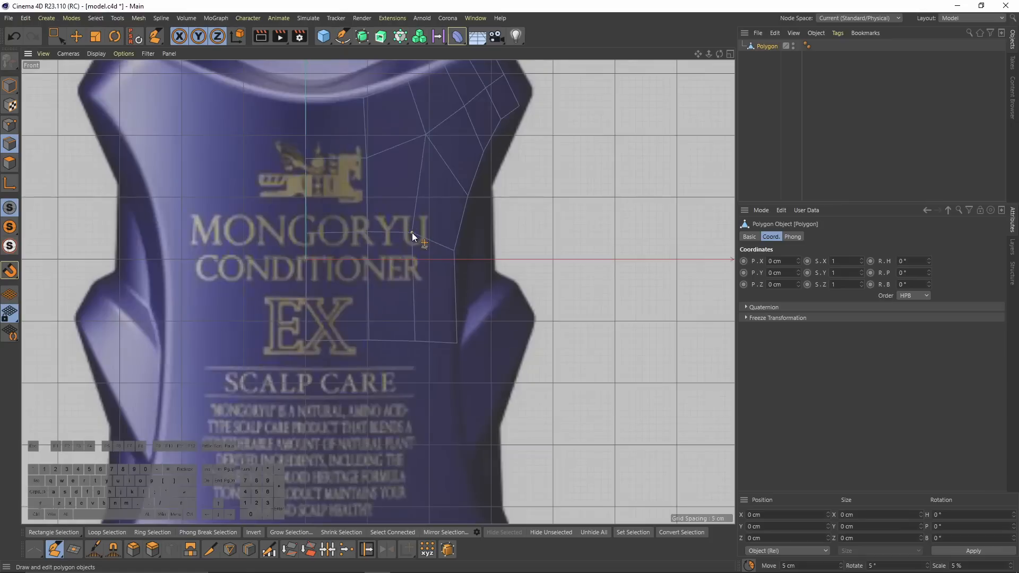
scroll(413, 236, "up", 3)
scroll(446, 196, "down", 2)
scroll(482, 250, "down", 5)
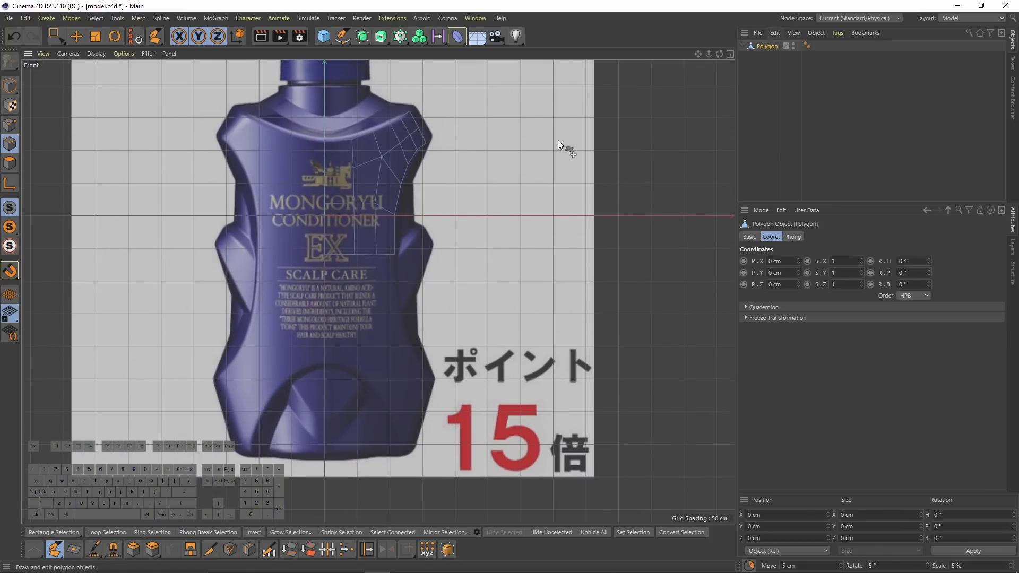
- Duplicate the polygon mesh and flip the copy vertically by setting its Y scale to -1
left_click_drag(764, 53, 766, 58, "ctrl")
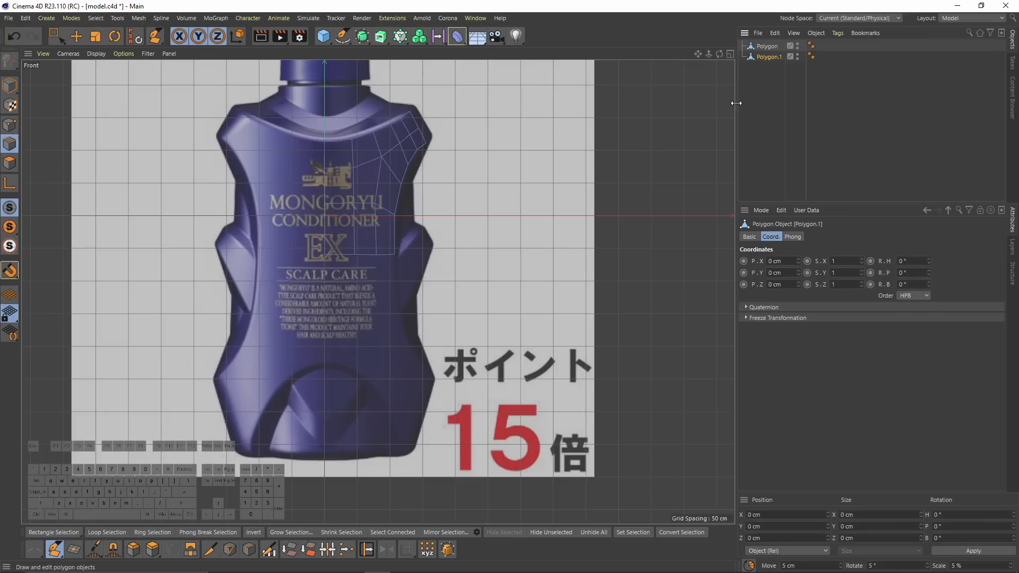
left_click(10, 85)
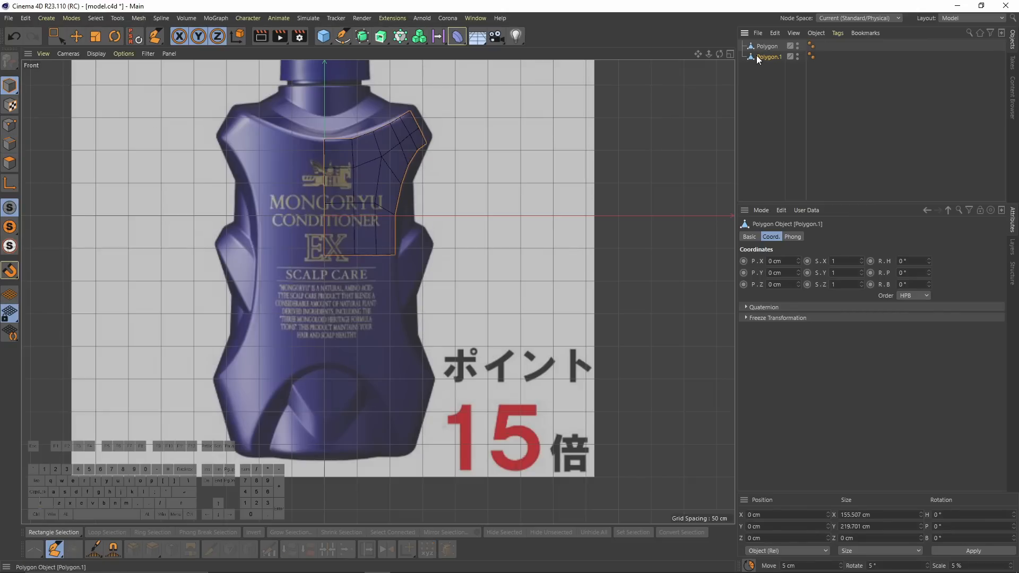
key("e")
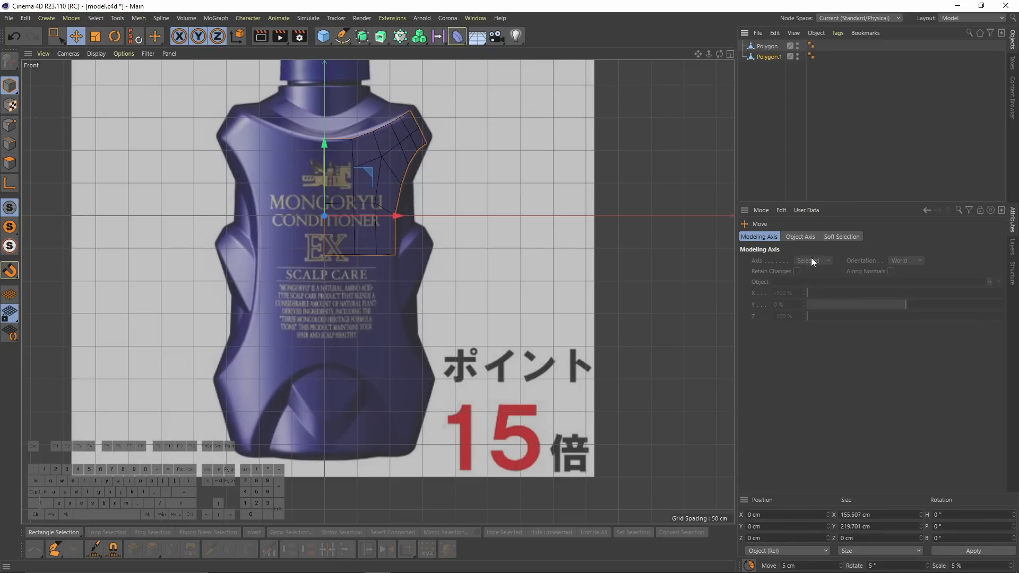
left_click(804, 237)
left_click(769, 59)
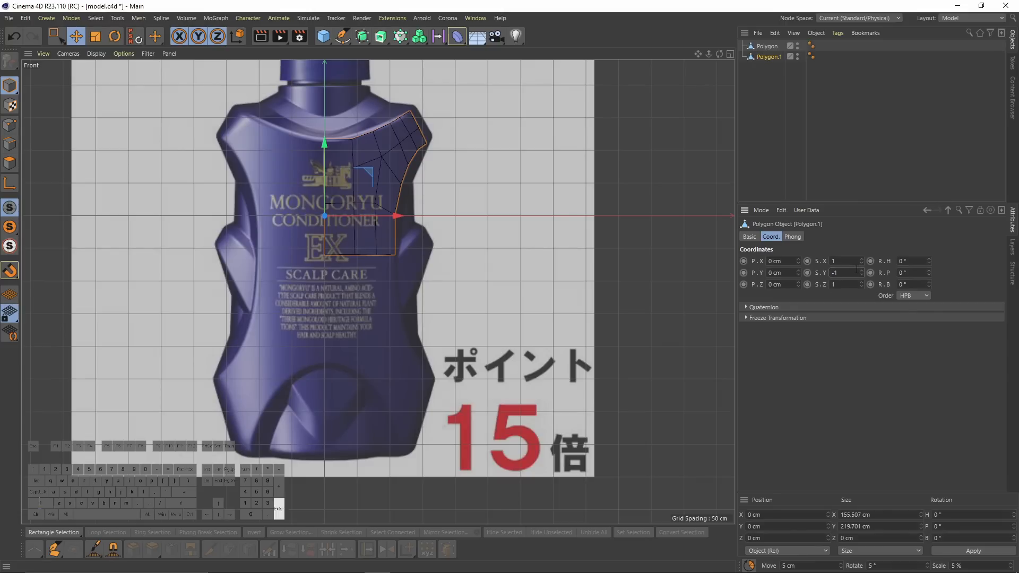
- Move the flipped copy down over the lower half of the bottle, to about Y -108.8 cm
left_click_drag(325, 287, 326, 350)
middle_click_drag(375, 354, 391, 325, "alt")
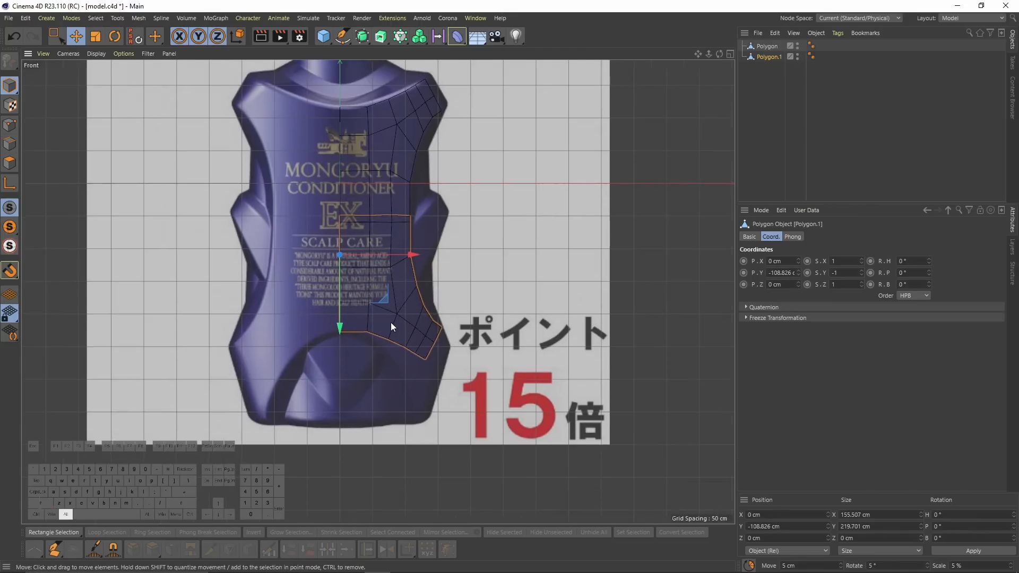
scroll(390, 325, "up", 2)
- Reposition individual points along the outer edge of the lower mesh to fit the bottle's lower contour
left_click(10, 125)
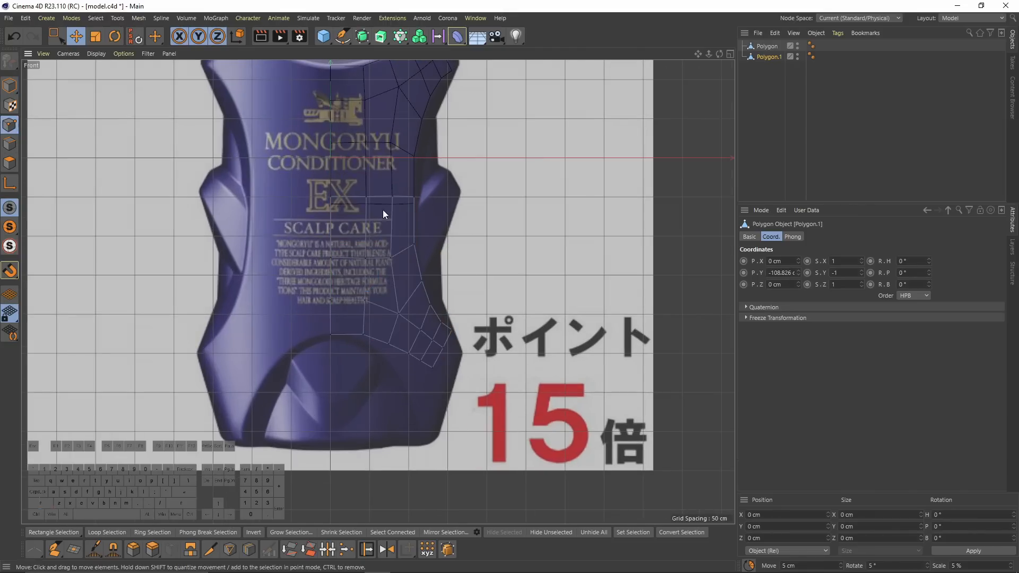
key("0")
scroll(445, 350, "up", 2)
left_click_drag(397, 327, 398, 328)
left_click_drag(381, 244, 473, 326)
left_click(411, 317)
left_click(466, 309)
scroll(428, 263, "up", 3)
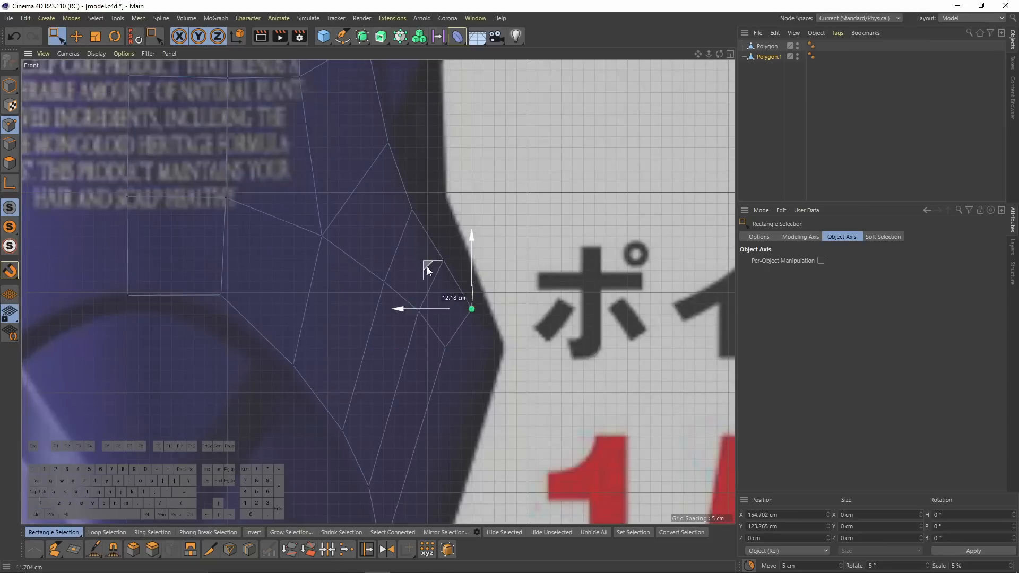
left_click(423, 230)
left_click_drag(380, 188, 381, 184)
scroll(362, 74, "down", 2)
middle_click_drag(362, 74, 367, 212, "alt")
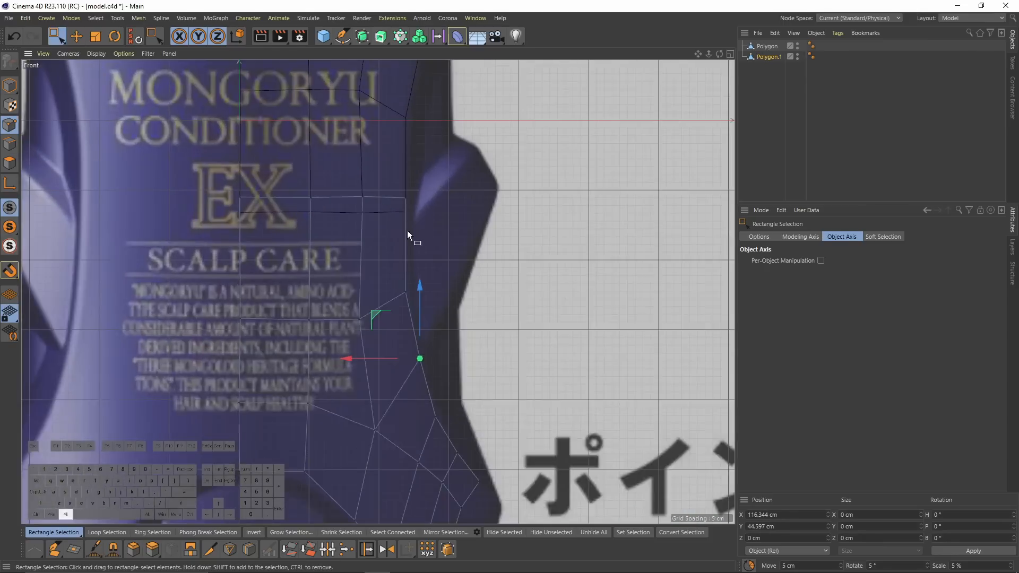
- Select the top row of points on the lower mesh and move it down to meet the upper mesh's bottom edge
left_click_drag(462, 205, 264, 231)
left_click_drag(279, 155, 279, 163)
scroll(433, 260, "down", 3)
middle_click_drag(436, 364, 421, 240, "alt")
- Slide the points near the lower outer corner of the mesh along their edges to even out the quads
scroll(420, 241, "up", 2)
key("m")
key("o")
left_click_drag(438, 309, 436, 323)
left_click_drag(460, 326, 453, 353)
left_click_drag(477, 348, 464, 392)
left_click_drag(435, 324, 437, 329)
scroll(433, 298, "down", 3)
middle_click_drag(422, 212, 428, 359, "alt")
scroll(429, 359, "up", 3)
- Combine the upper and lower polygon meshes into one object with Connect Objects + Delete
key("F1")
scroll(425, 298, "down", 2)
middle_click_drag(441, 317, 418, 334, "alt")
left_click_drag(437, 183, 443, 320, "alt")
left_click_drag(751, 65, 772, 44)
right_click(768, 54)
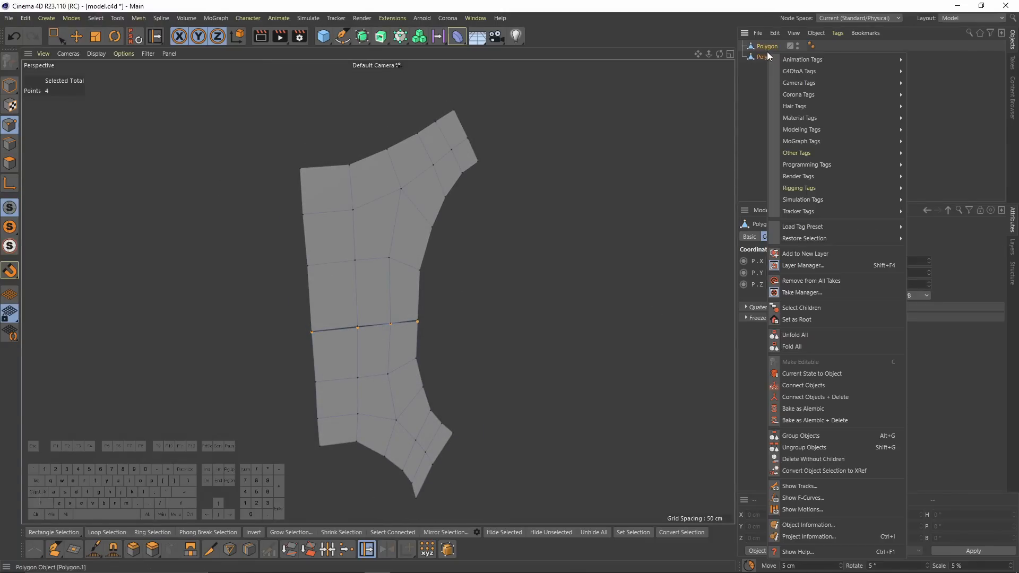
left_click(755, 95)
right_click(766, 55)
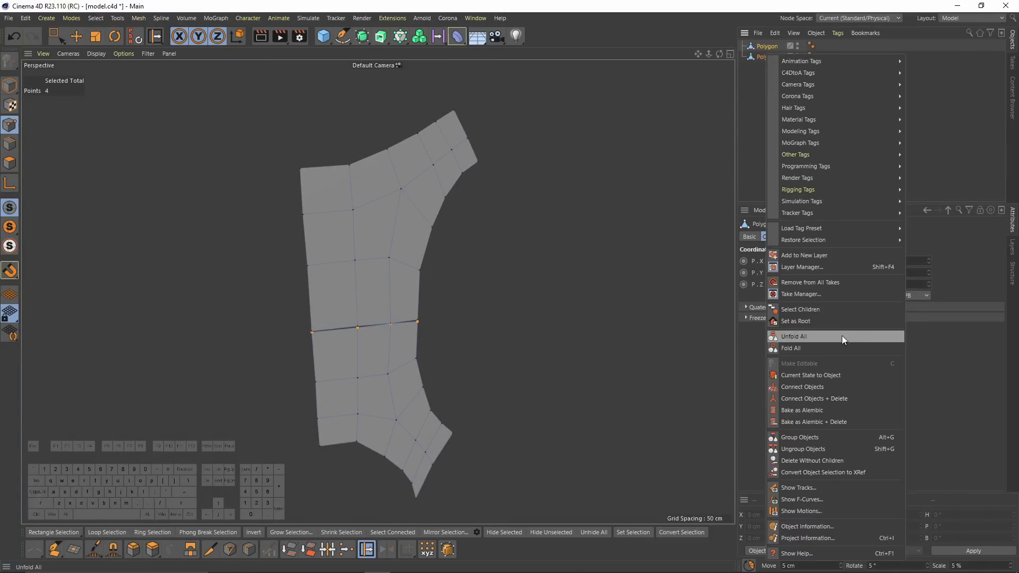
left_click(833, 399)
- Select the edges on both sides of the gap between the two halves and join them with Stitch and Sew
left_click_drag(486, 250, 306, 193, "alt")
left_click(10, 143)
key("space")
left_click_drag(383, 295, 308, 279, "alt")
left_click_drag(232, 254, 442, 321)
scroll(400, 291, "up", 8)
right_click(479, 203)
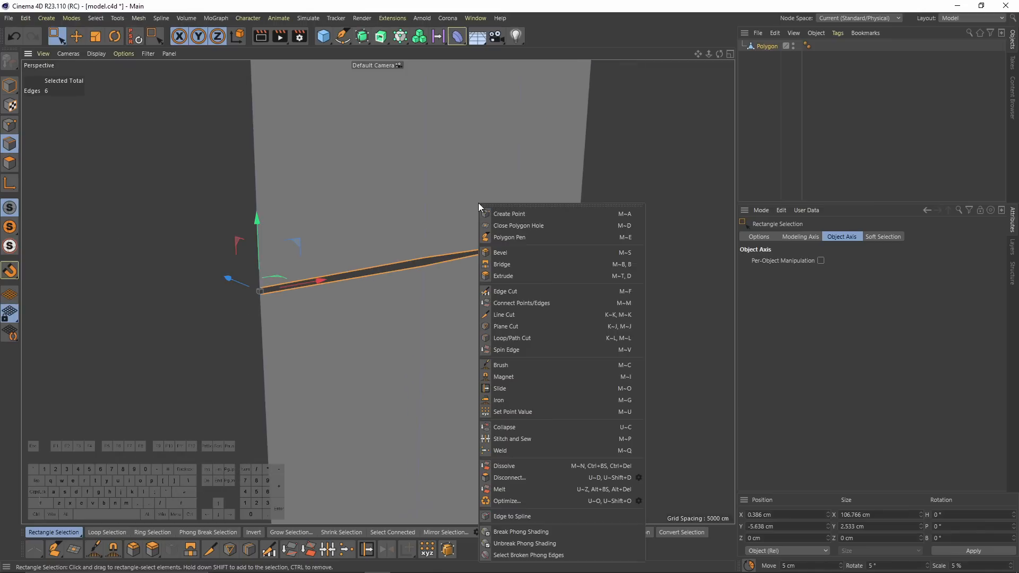
left_click(514, 439)
left_click_drag(358, 319, 236, 282, "alt")
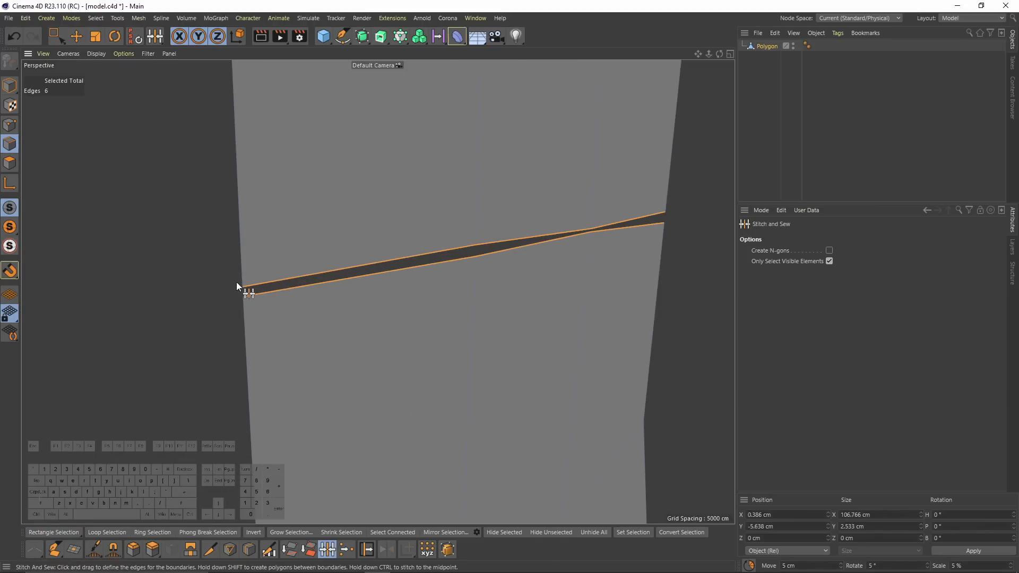
left_click_drag(249, 321, 249, 322)
scroll(297, 298, "down", 8)
left_click_drag(297, 297, 336, 277, "alt")
- Select the horizontal edge loops above and below the seam and scale them to even out their spacing
middle_click(367, 287)
middle_click(553, 442)
middle_click_drag(485, 259, 464, 280, "alt")
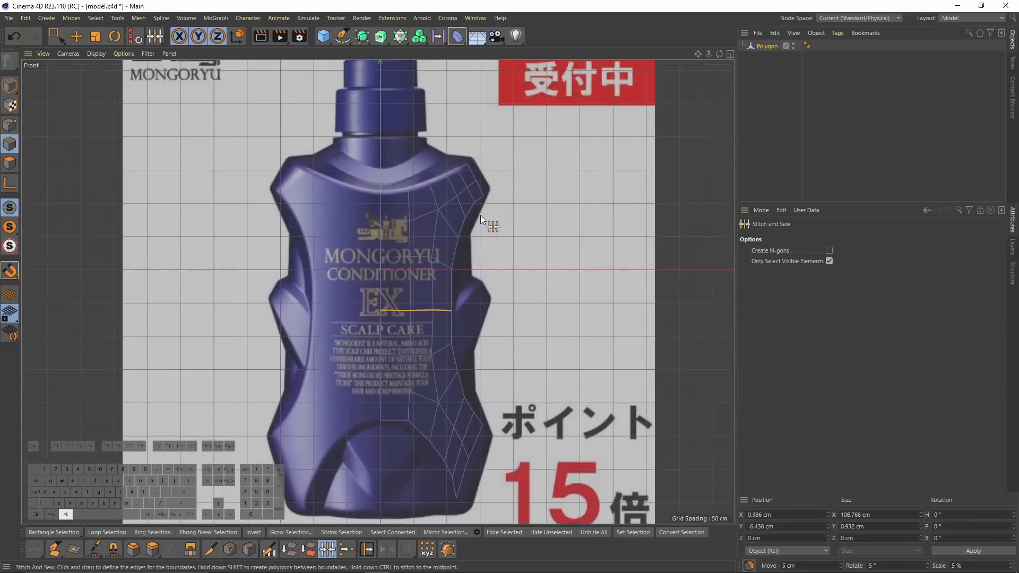
scroll(458, 282, "up", 3)
middle_click(456, 285)
middle_click(361, 265)
left_click_drag(450, 327, 453, 291, "alt")
key("space")
double_click(414, 203)
double_click(405, 341, "shift")
key("t")
left_click_drag(364, 195, 364, 207)
- Move the outer point at the middle seam horizontally to smooth the mesh's side contour
left_click(10, 124)
key("e")
left_click(434, 280)
left_click_drag(480, 287, 479, 287)
left_click_drag(372, 270, 445, 291, "alt")
key("space")
- Return to model mode in the perspective view and display the mesh with Gouraud shading and lines
middle_click(411, 261)
middle_click(499, 329)
middle_click_drag(506, 279, 462, 252, "alt")
scroll(461, 251, "up", 3)
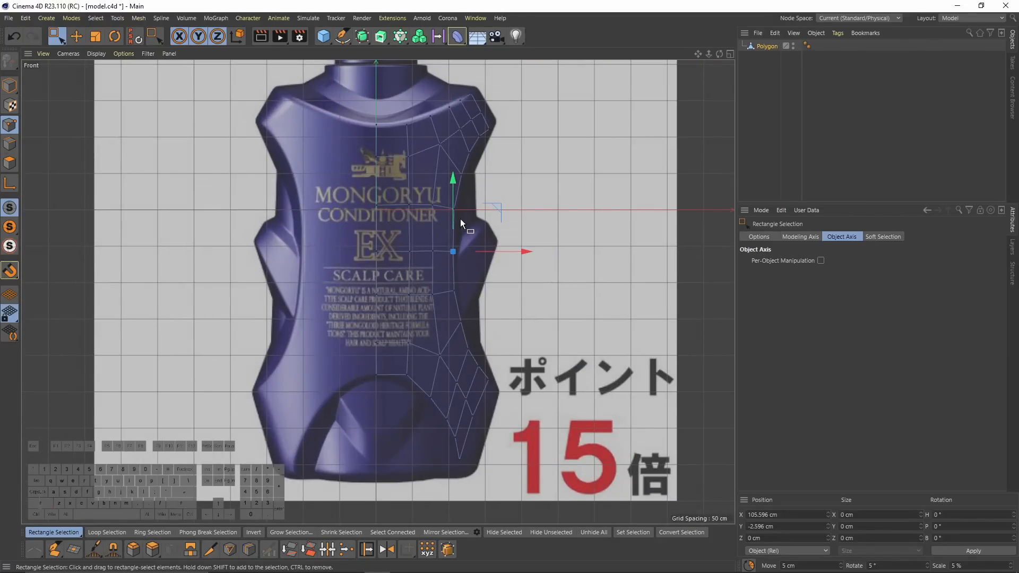
middle_click(461, 127)
middle_click(319, 213)
left_click_drag(432, 251, 400, 289, "alt")
left_click(10, 86)
scroll(456, 190, "up", 1)
key("n")
key("b")
- Add a Spherify deformer to the scene
left_click(457, 36)
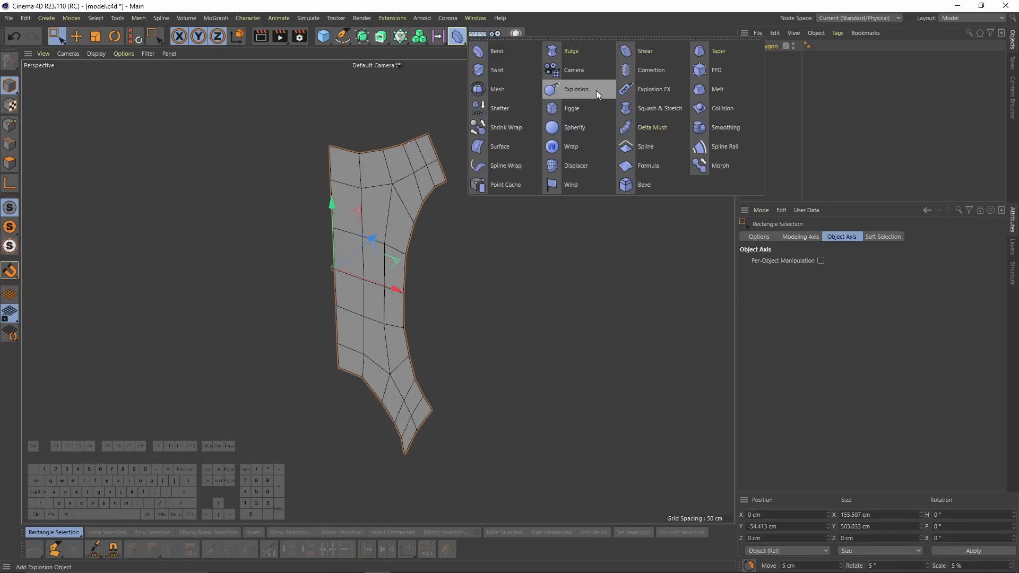
left_click(580, 131)
left_click_drag(408, 222, 411, 266, "alt")
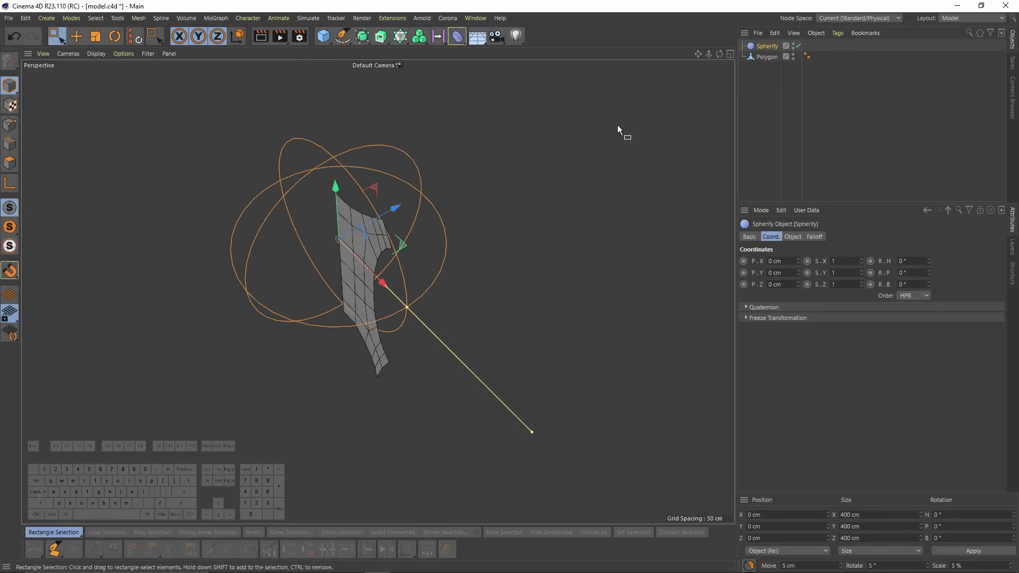
left_click(460, 33)
left_click(562, 93)
key("ctrl+z")
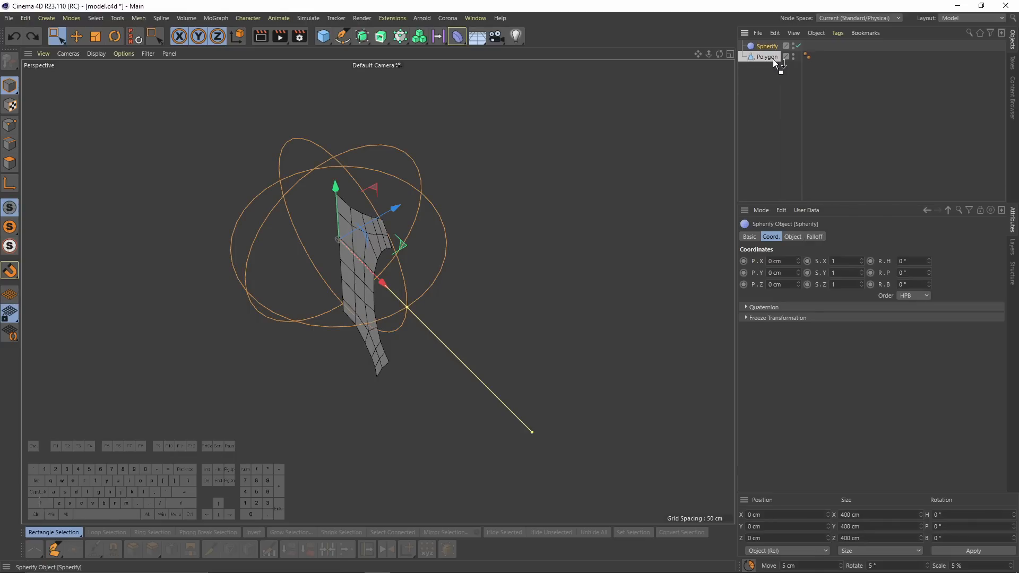
- Make the Spherify deformer a child of the polygon mesh and scale it up to about 894.8 cm
left_click_drag(763, 52, 764, 48)
key("t")
left_click_drag(374, 318, 663, 340)
- Move the Spherify deformer behind the mesh and centre it on the mesh's height, at about Y -39.5 cm and Z 529.5 cm
key("e")
left_click_drag(400, 214, 554, 128)
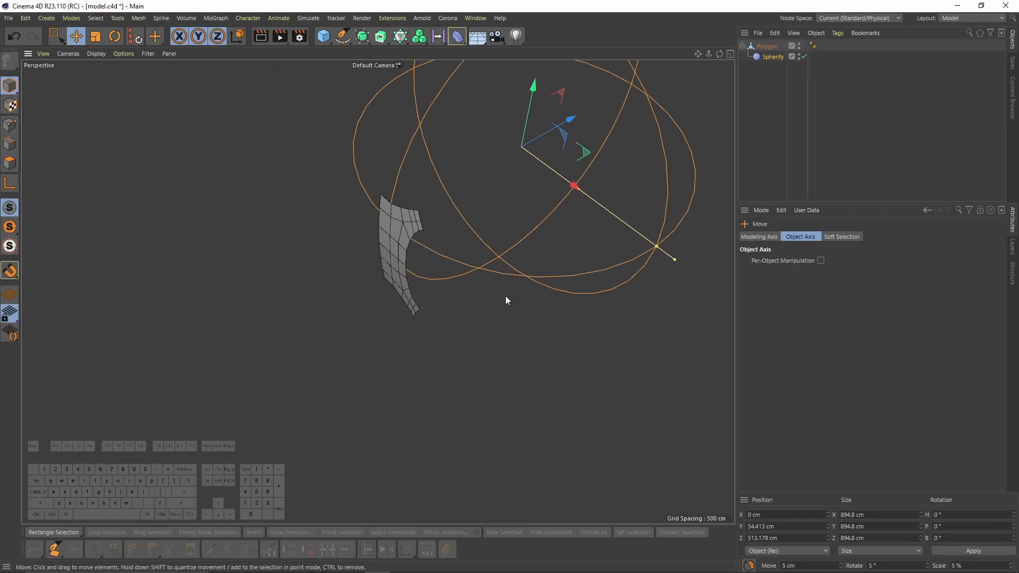
middle_click(505, 295)
middle_click(392, 321)
right_click_drag(467, 259, 444, 256, "alt")
left_click_drag(444, 256, 448, 257)
left_click(758, 47)
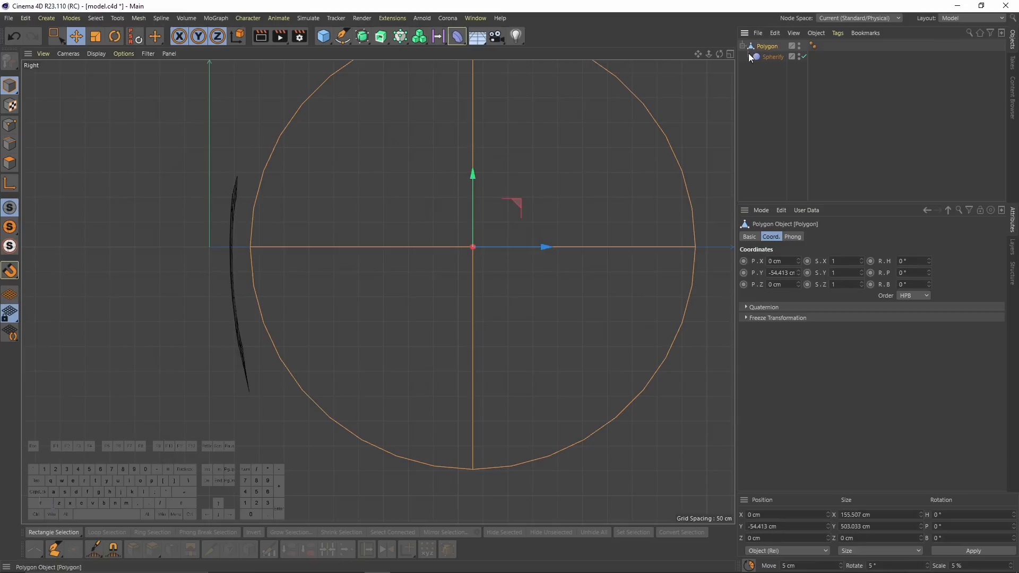
left_click(757, 57)
left_click_drag(473, 176, 482, 226)
right_click_drag(290, 277, 328, 276, "alt")
left_click_drag(657, 301, 654, 300)
middle_click(371, 277)
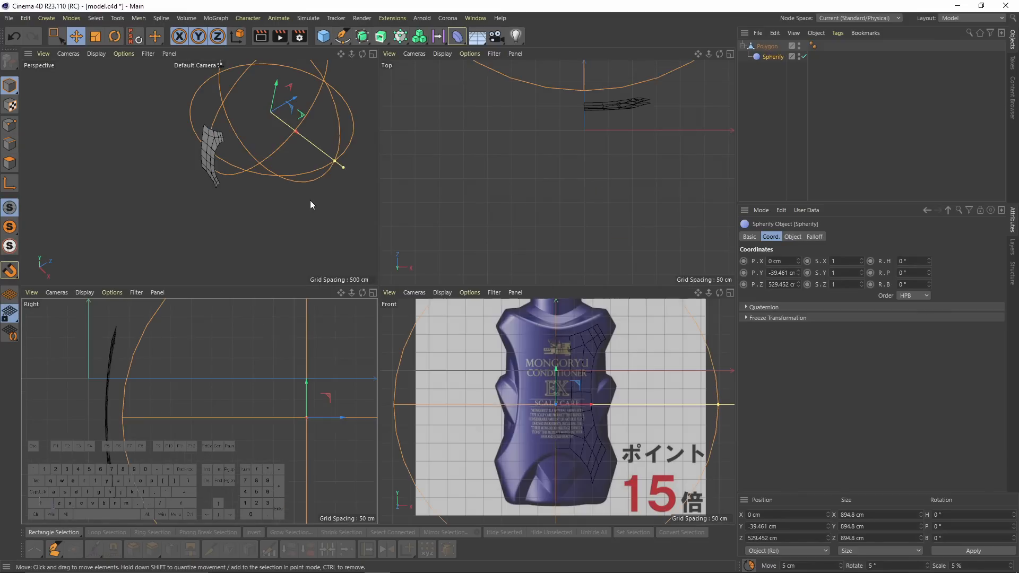
- Enlarge the half mesh to about 175.3 by 566.9 cm and raise it to about Y -51.5 cm to fit the bottle reference
middle_click(310, 204)
left_click_drag(448, 288, 563, 239, "alt")
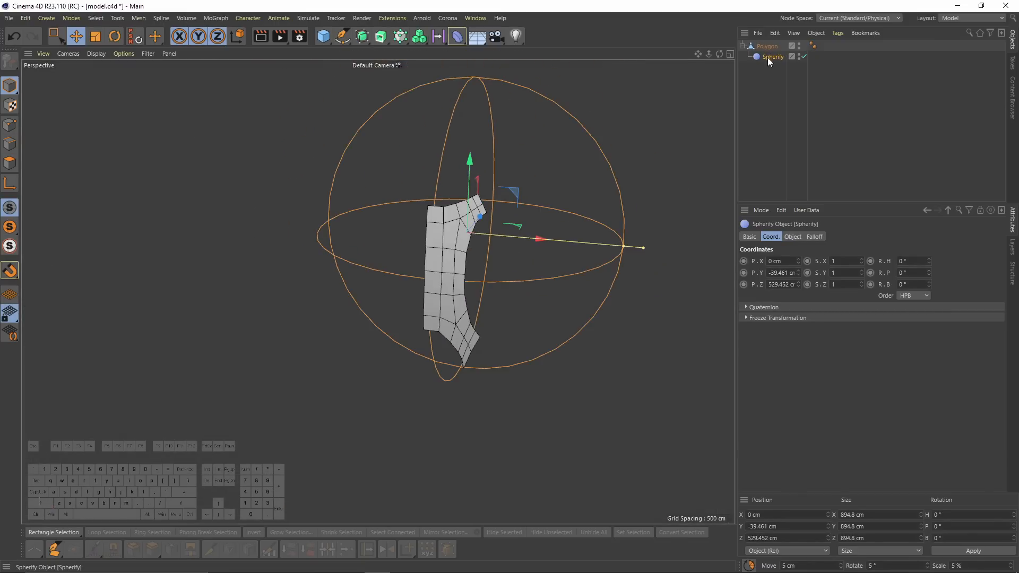
middle_click(476, 343)
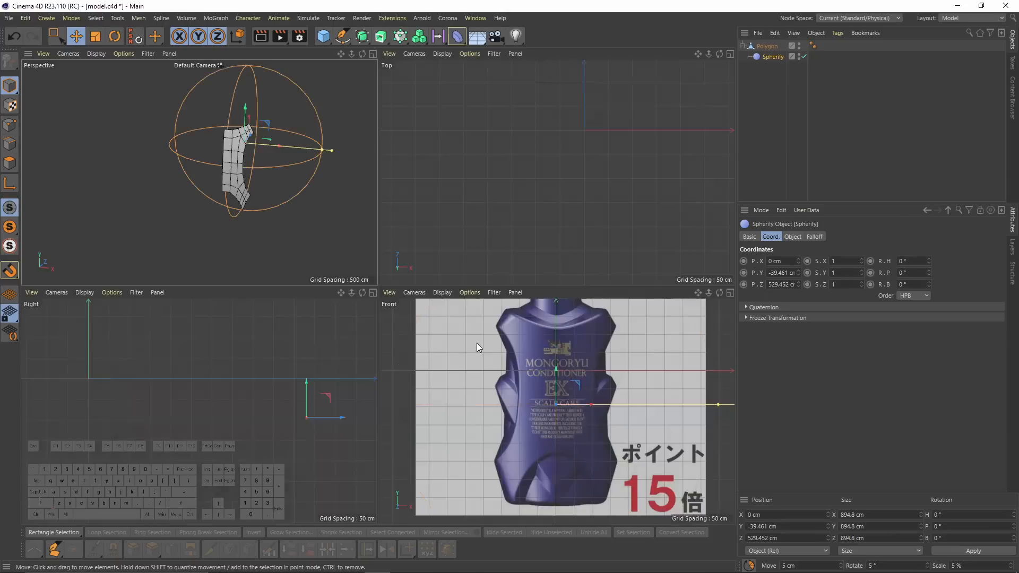
middle_click(476, 343)
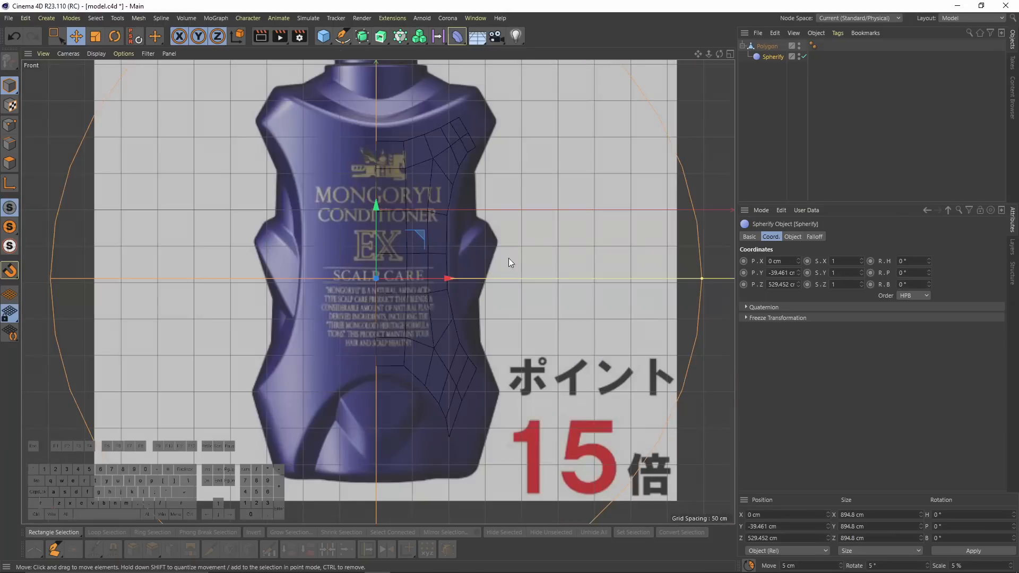
left_click(765, 47)
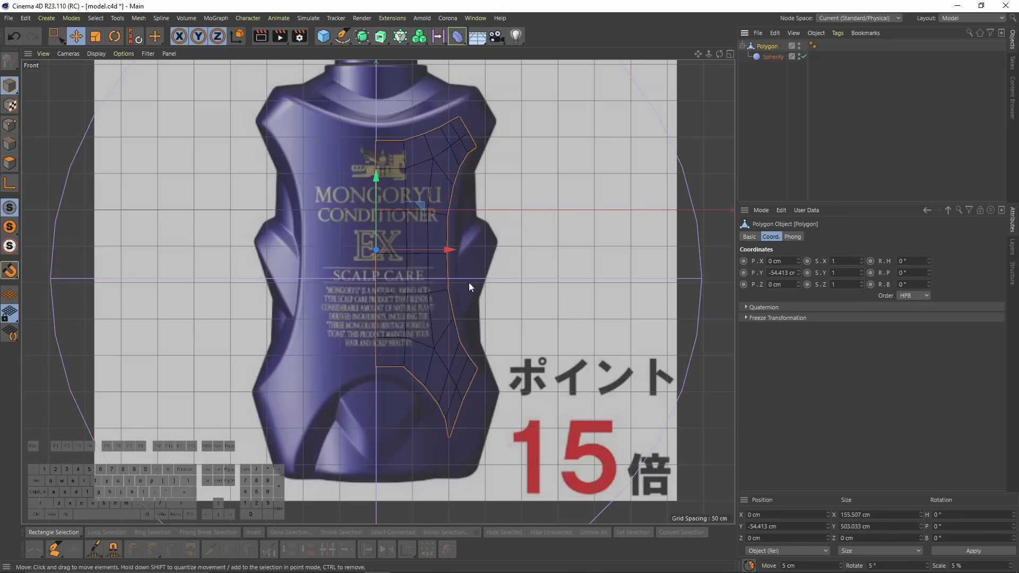
key("t")
left_click_drag(428, 333, 492, 343)
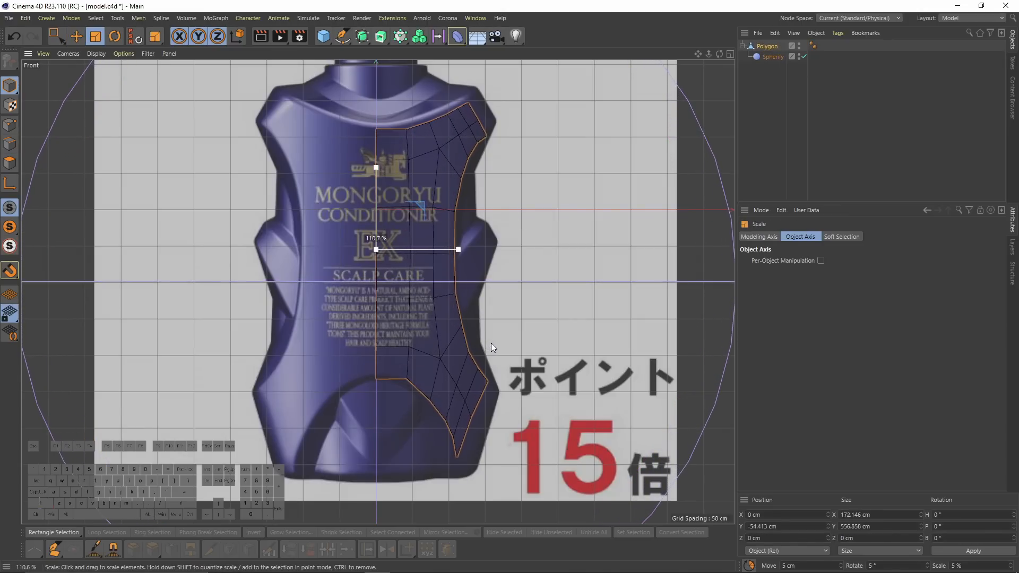
key("e")
left_click_drag(381, 193, 378, 189)
key("t")
left_click_drag(512, 372, 517, 378)
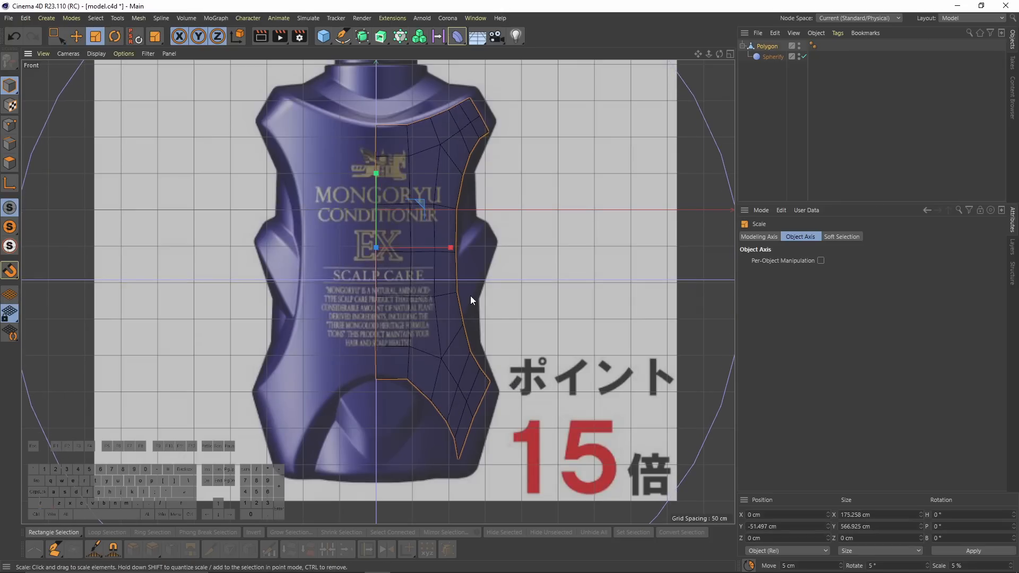
- Bake the spherified mesh with Current State to Object and delete the original mesh together with its deformer
middle_click(319, 154)
middle_click(283, 141)
left_click_drag(461, 263, 330, 252, "alt")
right_click_drag(328, 253, 396, 251, "alt")
left_click_drag(409, 257, 374, 263, "alt")
left_click_drag(496, 211, 737, 60, "alt")
left_click(743, 45)
right_click(767, 46)
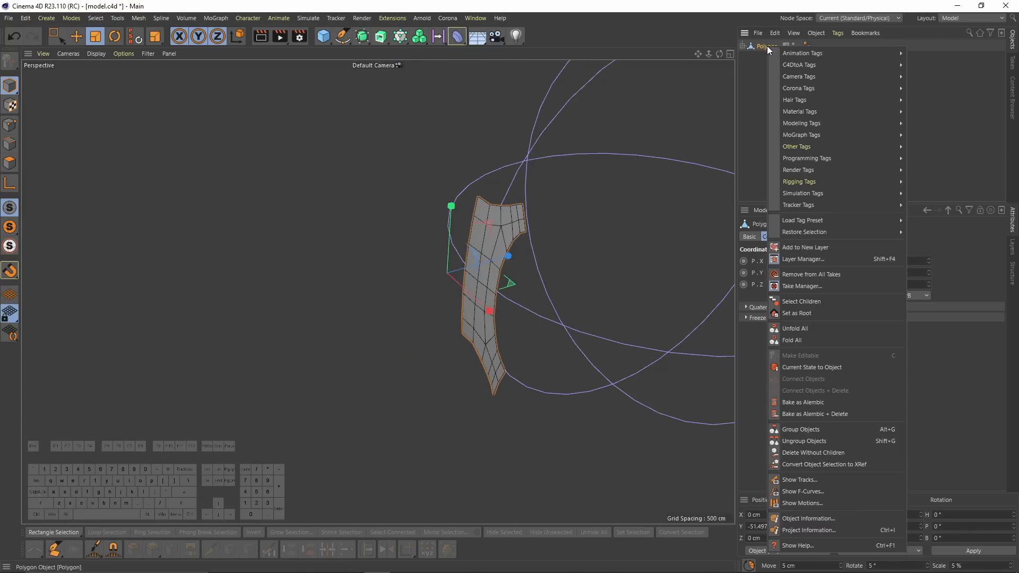
left_click(826, 369)
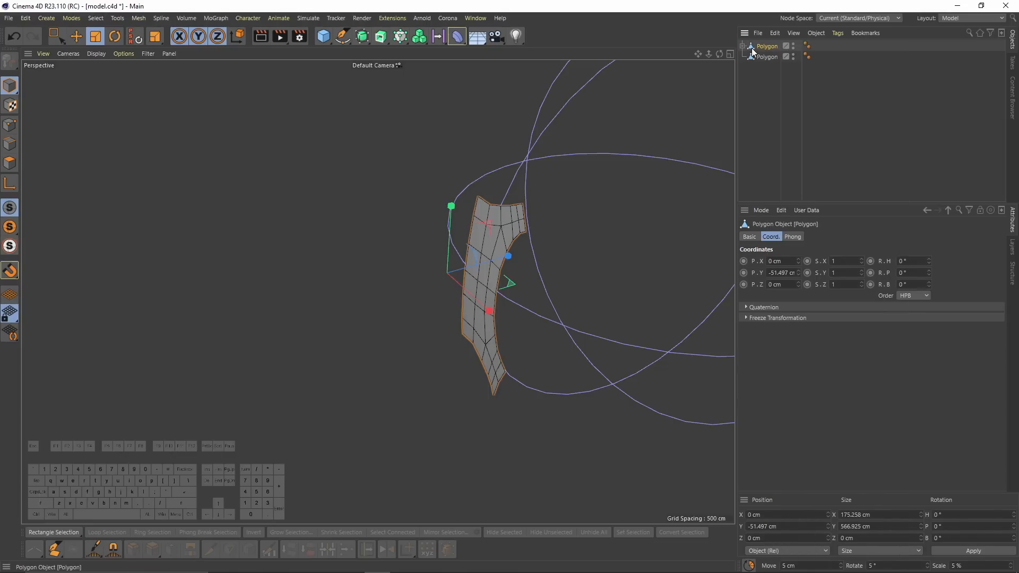
key("Delete")
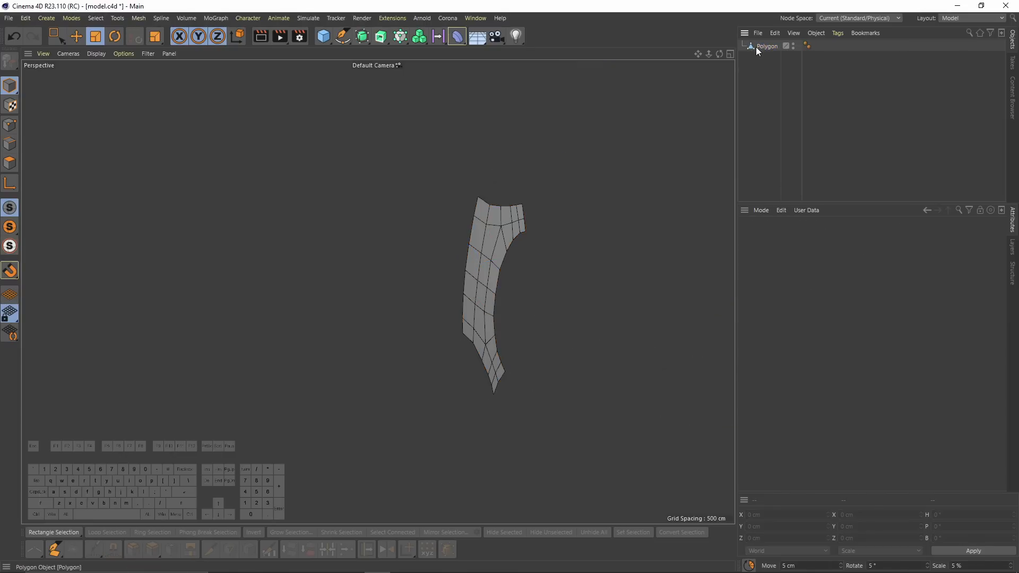
- Select the points along the half mesh's centre line and flatten them to 0 cm along X
key("F4")
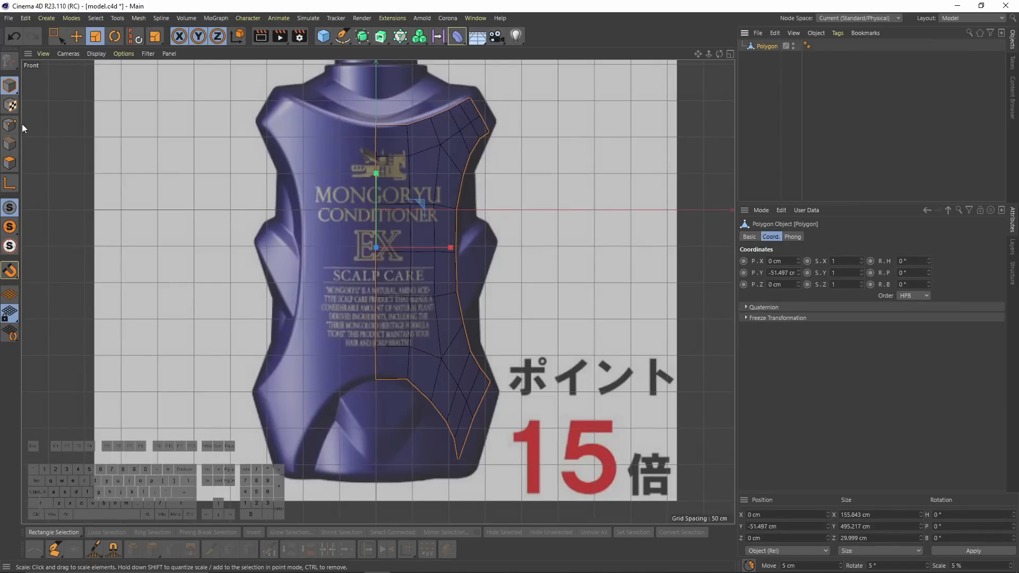
left_click(10, 125)
key("space")
left_click_drag(356, 109, 395, 408)
left_click_drag(342, 122, 399, 402)
key("space")
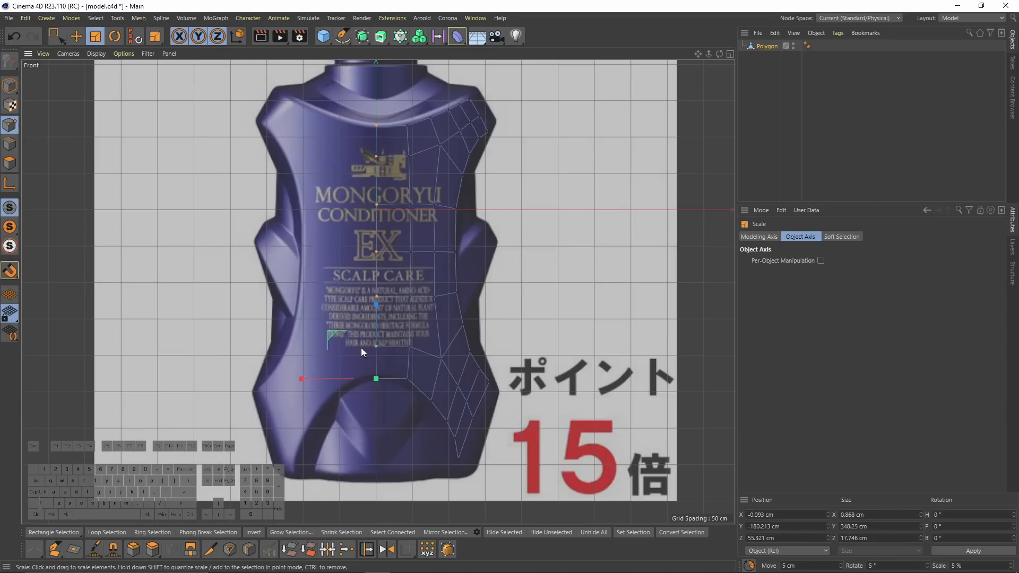
left_click_drag(344, 381, 376, 380)
- Set the X position of the selected centre-line points to 0 cm
key("e")
mouse_move(394, 258)
right_mouse_down("alt")
mouse_move(528, 256)
mouse_move(398, 260)
right_mouse_up("alt")
left_click(10, 125)
middle_click_drag(378, 292, 400, 311, "alt")
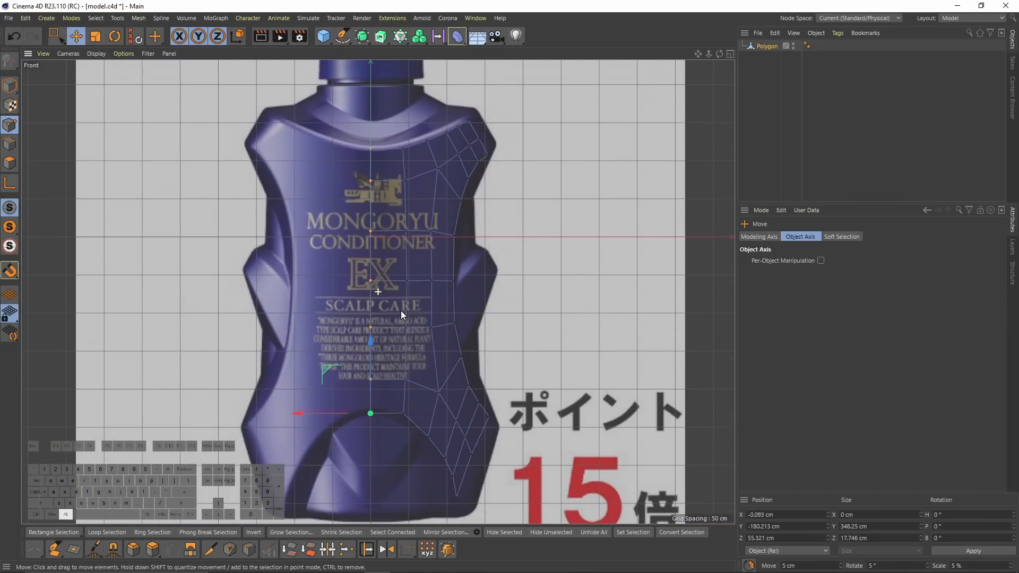
left_click_drag(782, 515, 747, 516)
type("0")
key("Return")
- Place the half mesh under a new Symmetry object in model mode
left_click(9, 85)
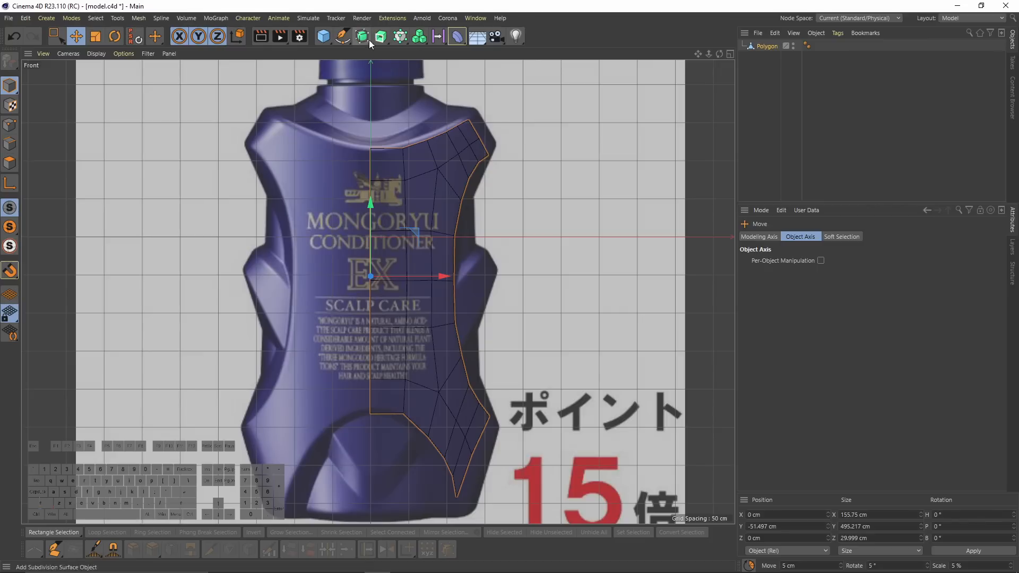
left_click(766, 47)
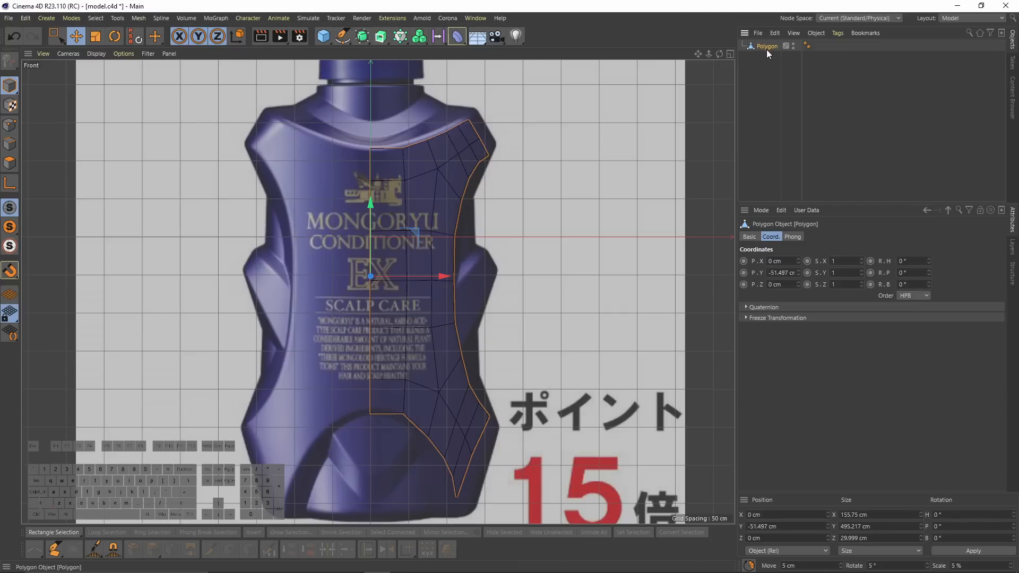
left_click(363, 36)
left_click(499, 73)
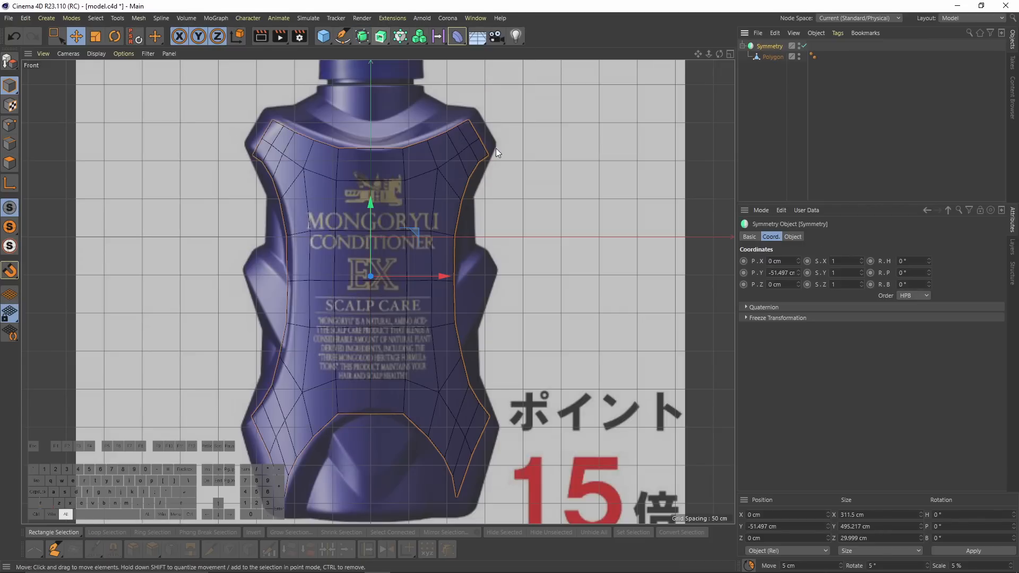
- Fine-tune individual points of the half mesh, including its top centre point, against the reference in the front view
middle_click(461, 221)
key("F1")
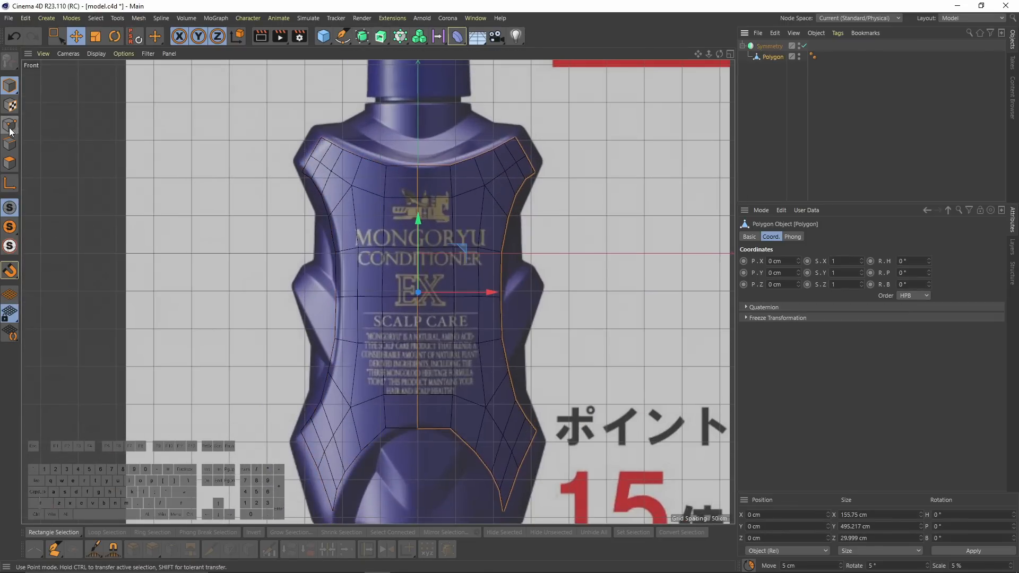
scroll(417, 149, "up", 3)
left_click(474, 199)
scroll(493, 302, "down", 5)
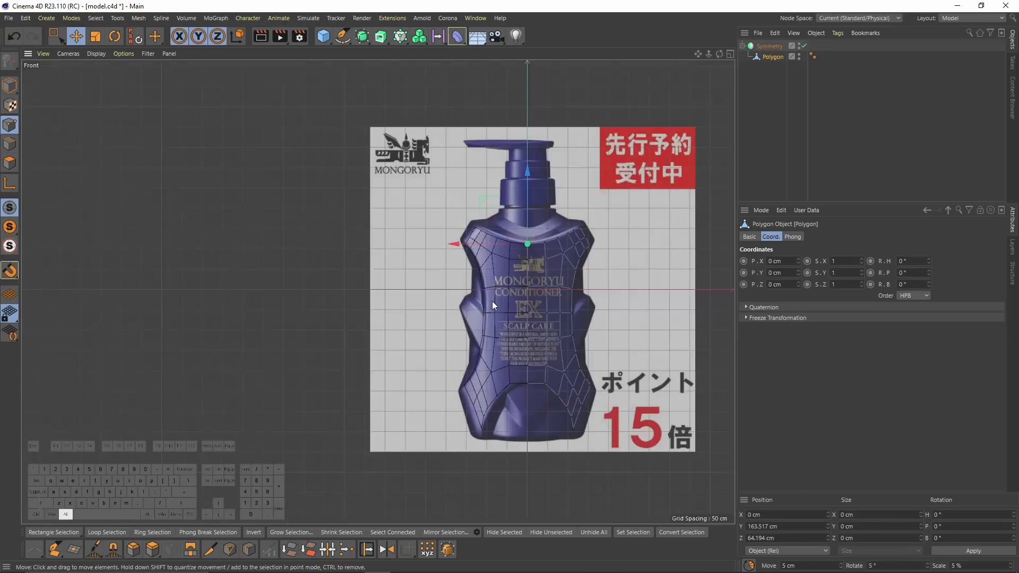
scroll(499, 306, "up", 4)
left_click(512, 311)
scroll(507, 276, "up", 3)
left_click_drag(507, 268, 504, 260)
scroll(447, 349, "down", 4)
scroll(447, 348, "up", 1)
- Add a 200 cm high cylinder, raise it to about Y 98.2 cm and widen it to about 139.6 cm
left_click(9, 85)
middle_click_drag(398, 160, 310, 174, "alt")
left_click_drag(324, 37, 543, 49)
left_click_drag(326, 240, 402, 134)
scroll(351, 140, "up", 3)
key("F1")
left_click_drag(329, 142, 318, 255, "alt")
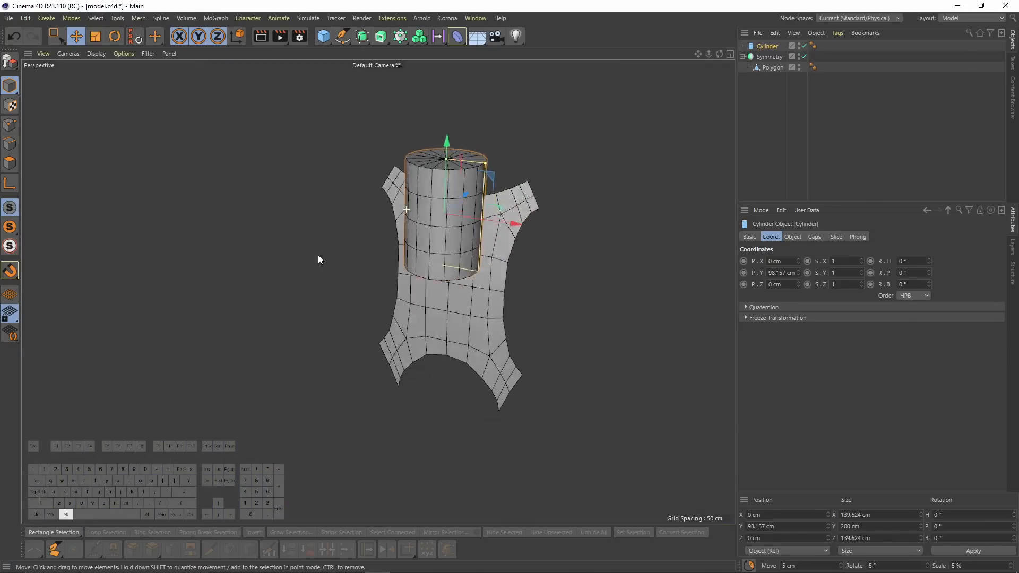
- Move the Symmetry object along Z so the front mesh sits just in front of the cylinder
left_click_drag(447, 199, 619, 154, "alt")
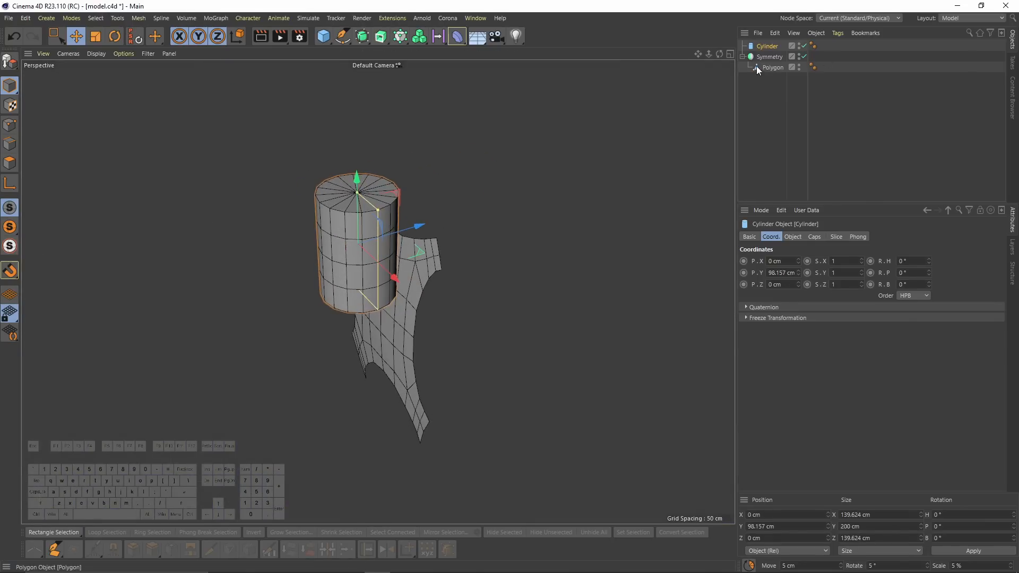
left_click(770, 57)
left_click_drag(430, 297, 393, 223)
- Select the two outer edges of the mesh's upper shoulder corner and extrude them back about 63 cm along Z
left_click(773, 67)
key("Return")
left_click(485, 230, "shift")
left_click_drag(499, 238, 383, 235, "alt")
right_click_drag(383, 234, 495, 246, "alt")
key("F5")
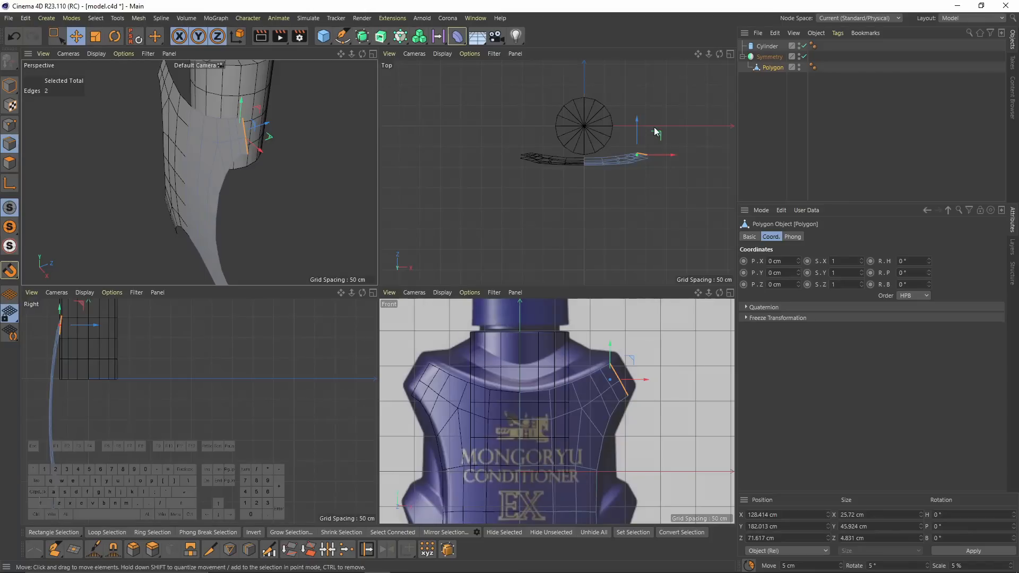
scroll(653, 131, "up", 2)
left_click_drag(625, 143, 627, 104, "ctrl")
middle_click_drag(662, 157, 640, 195, "alt")
scroll(602, 129, "up", 1)
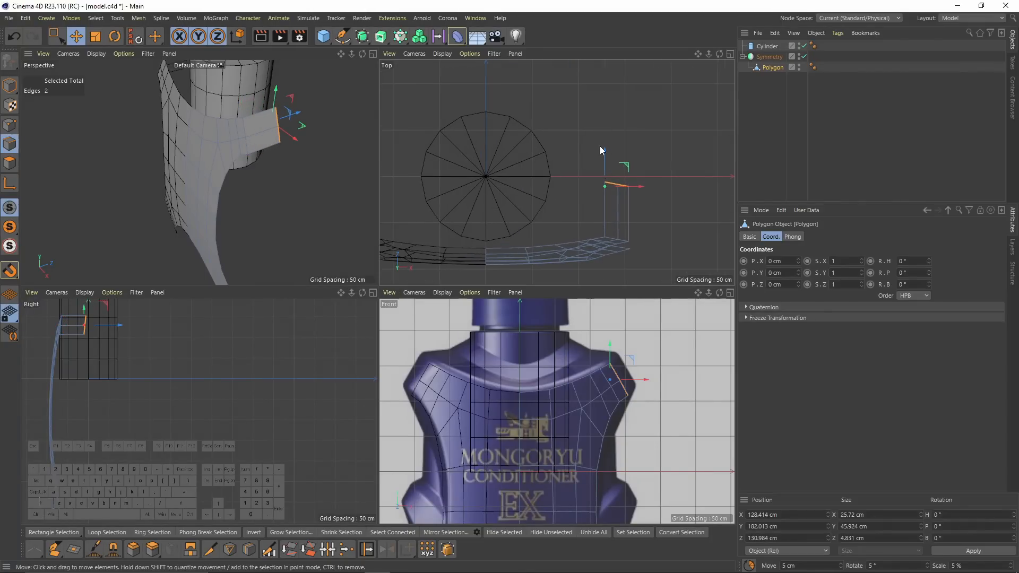
left_click_drag(604, 157, 605, 154, "ctrl")
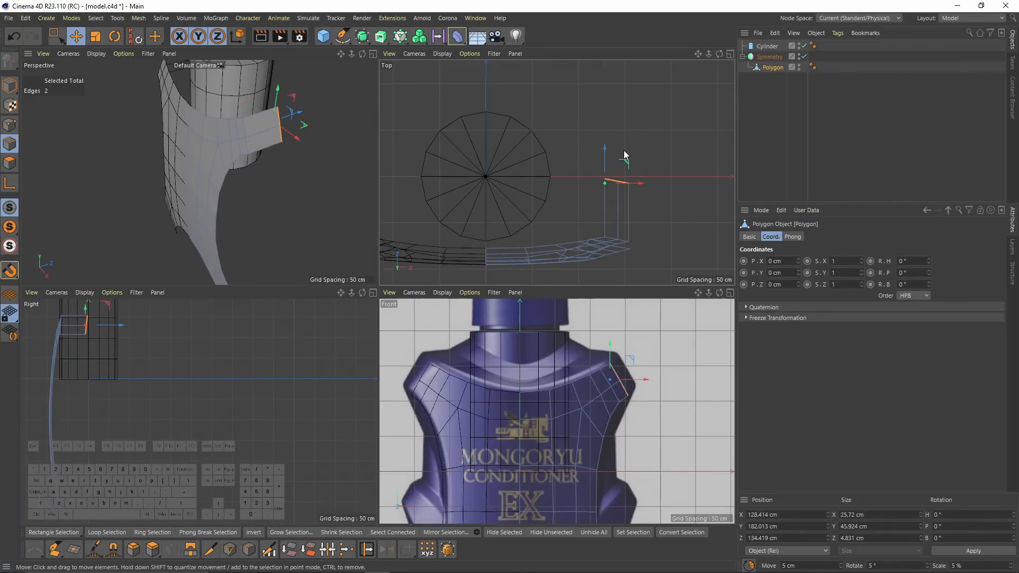
- Flatten the extruded shoulder edges along Z and set their world Z position to 0 cm
key("t")
left_click_drag(610, 152, 607, 184)
key("e")
middle_click_drag(605, 163, 603, 155, "alt")
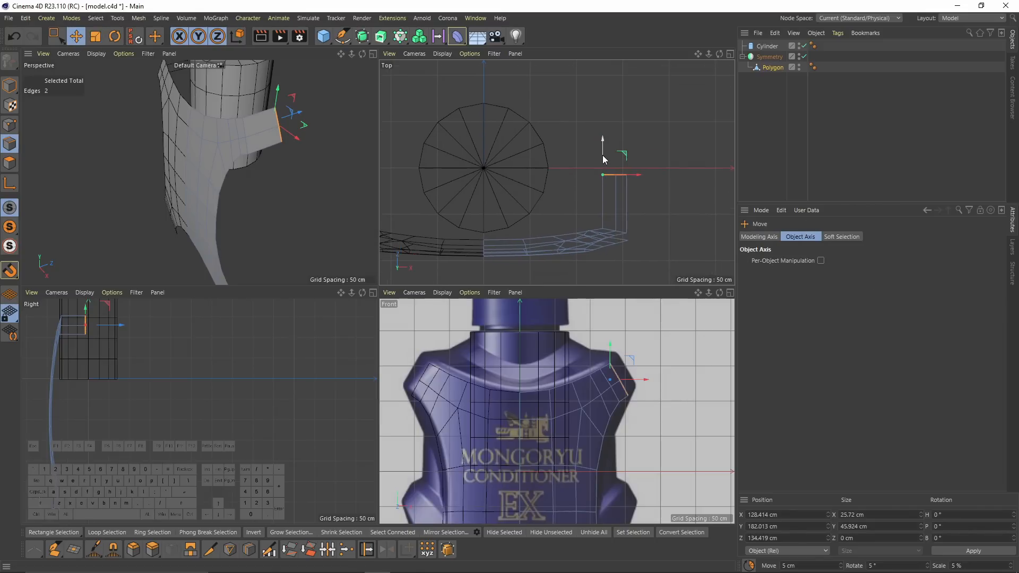
left_click_drag(603, 144, 602, 140)
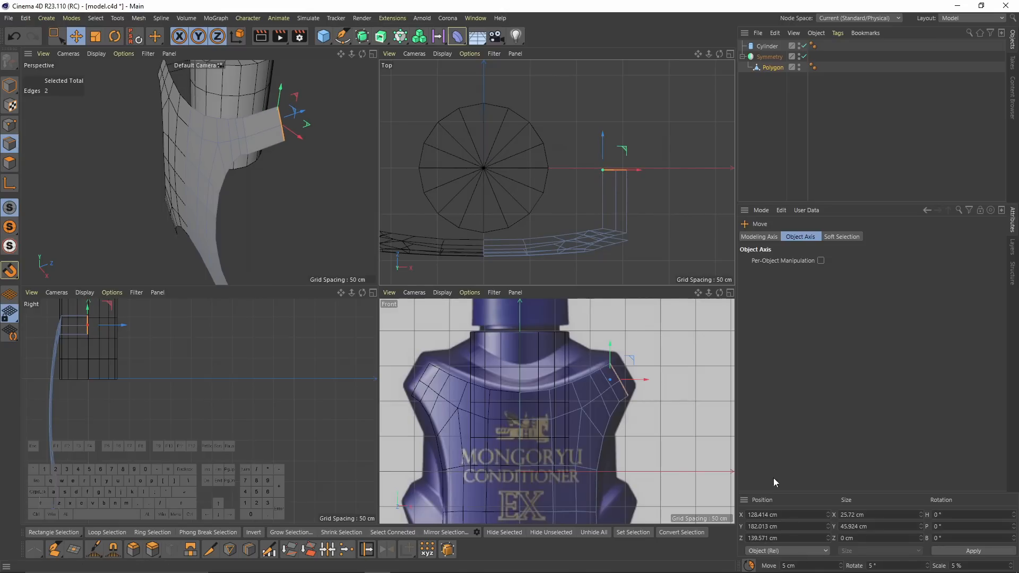
left_click(788, 551)
left_click(780, 536)
left_click(781, 536)
type("0")
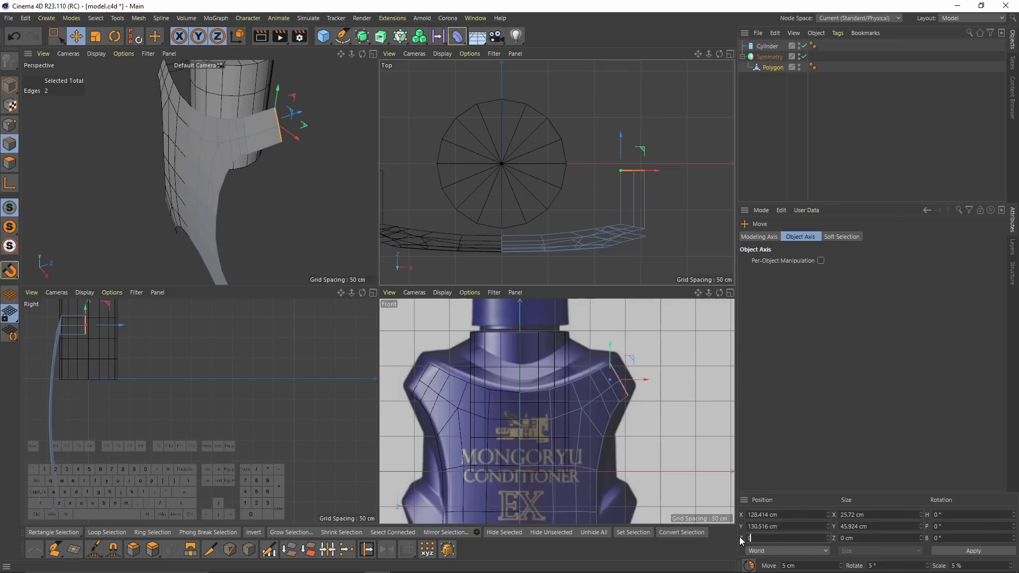
key("Return")
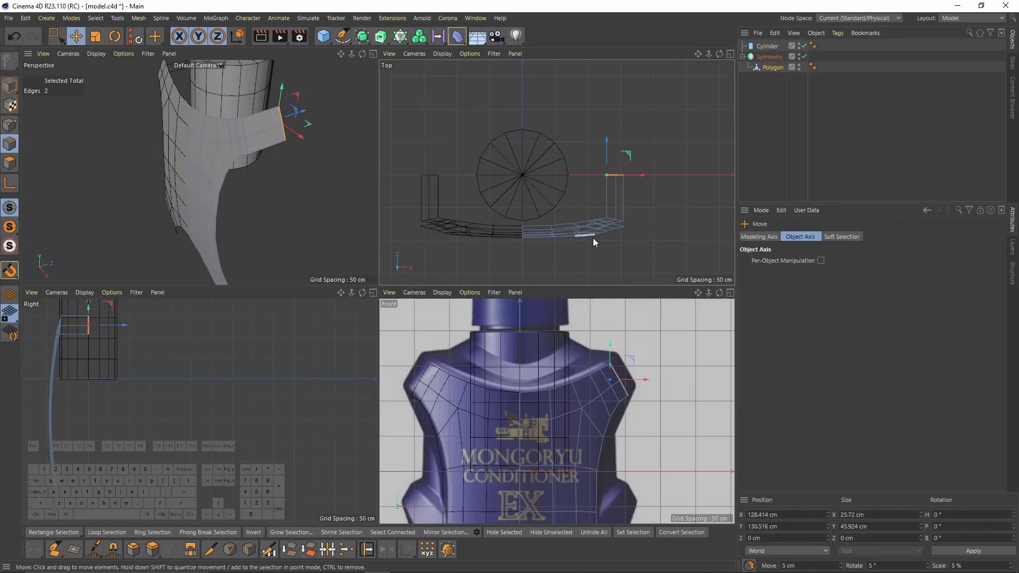
- Move the extruded back edges up and outward to the bottle's shoulder outline in the front view
middle_click(344, 157)
left_click_drag(343, 157, 524, 276, "alt")
middle_click(524, 276)
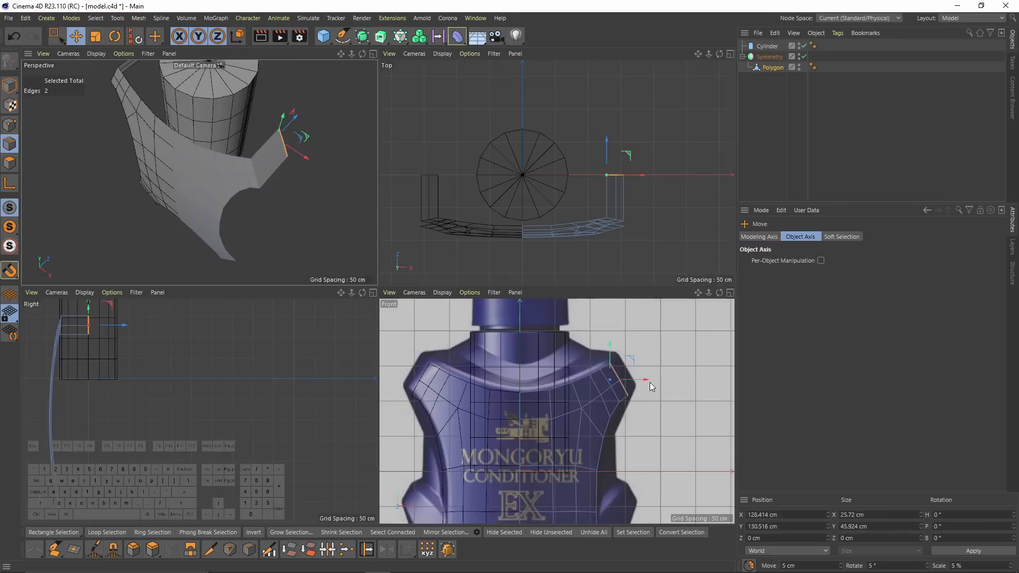
middle_click(626, 378)
scroll(463, 227, "up", 2)
left_click_drag(471, 235, 492, 211)
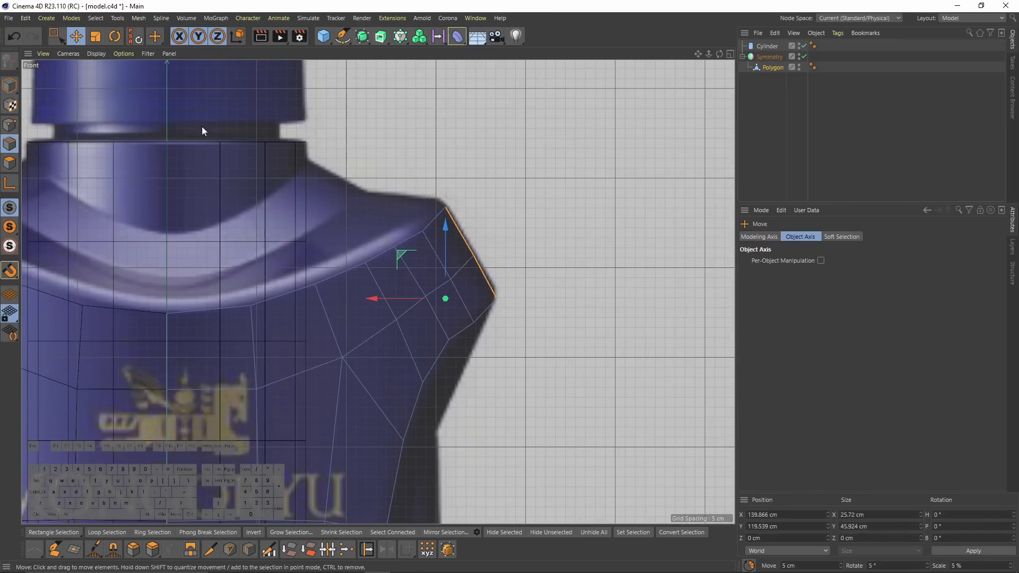
- Move the edges at the shoulder's front corner back to about Z -39.6 cm and shift them outward to round the side
scroll(479, 263, "up", 2)
left_click_drag(377, 264, 515, 272)
middle_click(374, 261)
middle_click(382, 249)
left_click(425, 297)
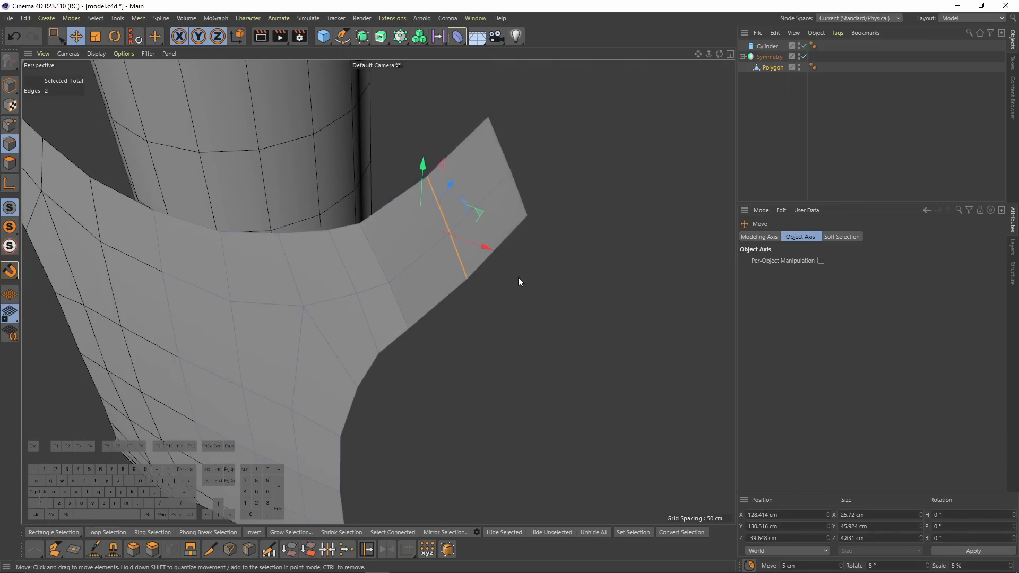
middle_click(547, 313)
middle_click(595, 234)
left_click_drag(478, 377, 513, 377)
- Select the neighbouring edge loop at the shoulder and shift it slightly outward to smooth the corner's curve
middle_click(499, 350)
middle_click(361, 234)
double_click(390, 273)
middle_click(577, 330)
middle_click(576, 238)
left_click_drag(437, 452, 445, 452)
- Reposition the inner shoulder edge loop in the front view to about X 120.4 cm, Y 102.9 cm
middle_click(446, 392)
middle_click(350, 234)
left_click_drag(406, 238, 340, 180, "alt")
double_click(390, 185)
left_click_drag(390, 186, 364, 223, "alt")
right_click_drag(357, 217, 302, 228, "alt")
middle_click(457, 286)
middle_click(594, 341)
left_click_drag(455, 226, 450, 219)
double_click(395, 283)
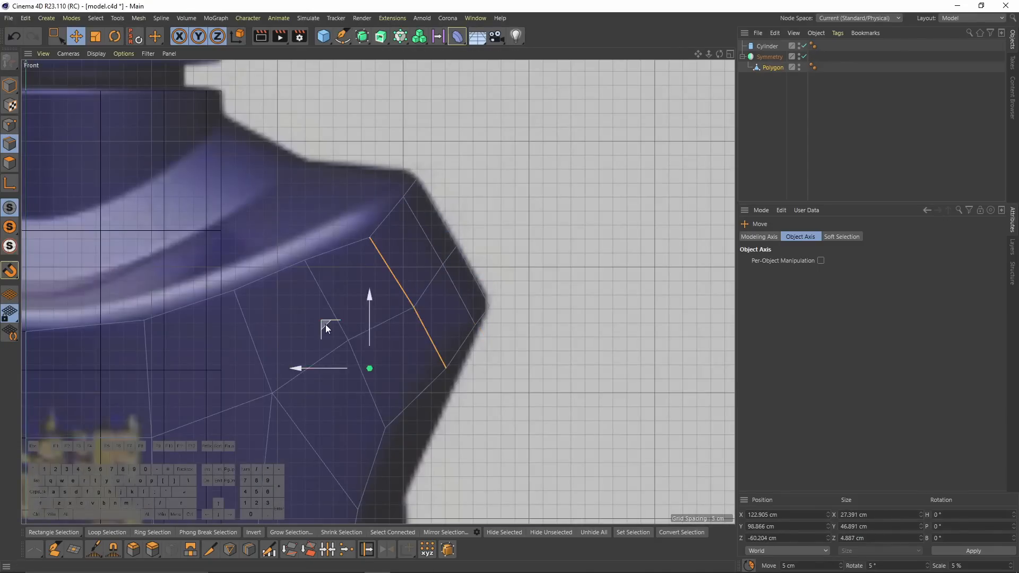
left_click_drag(327, 334, 310, 322)
- Select the two outer edges of the mesh's lower corner and extrude them backward in the top view
right_click_drag(361, 345, 319, 372, "alt")
middle_click_drag(377, 452, 402, 224, "alt")
right_click_drag(402, 224, 346, 255, "alt")
middle_click_drag(401, 398, 378, 154, "alt")
right_click_drag(366, 255, 422, 275, "alt")
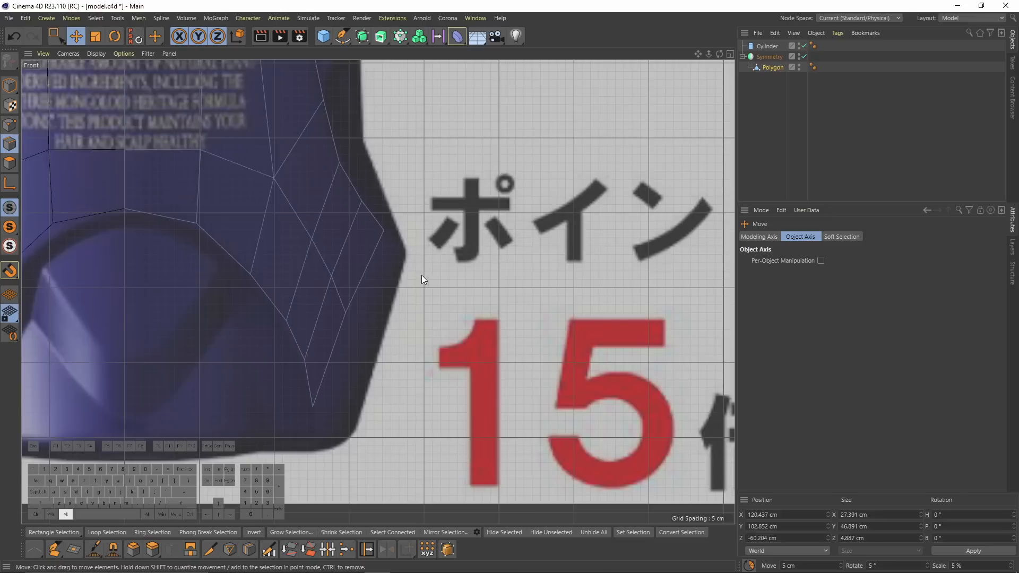
left_click(360, 272, "shift")
left_click(339, 351, "shift")
middle_click(438, 159)
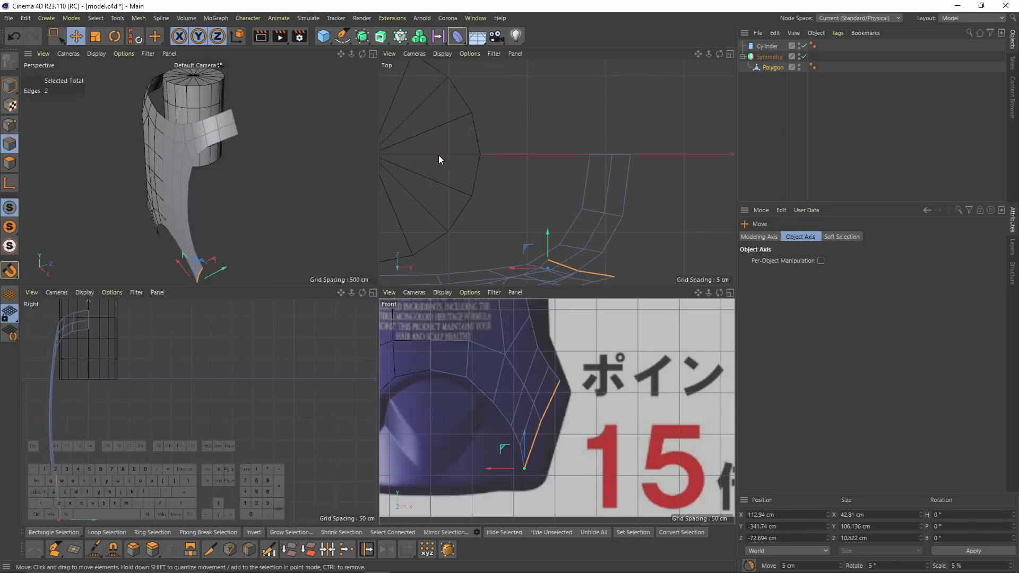
middle_click(636, 213)
scroll(478, 250, "down", 5)
left_click_drag(481, 246, 487, 225)
- Flatten the extruded lower-corner edges along Z and place them at world Z 0 cm
key("t")
key("e")
left_click_drag(487, 183, 486, 163)
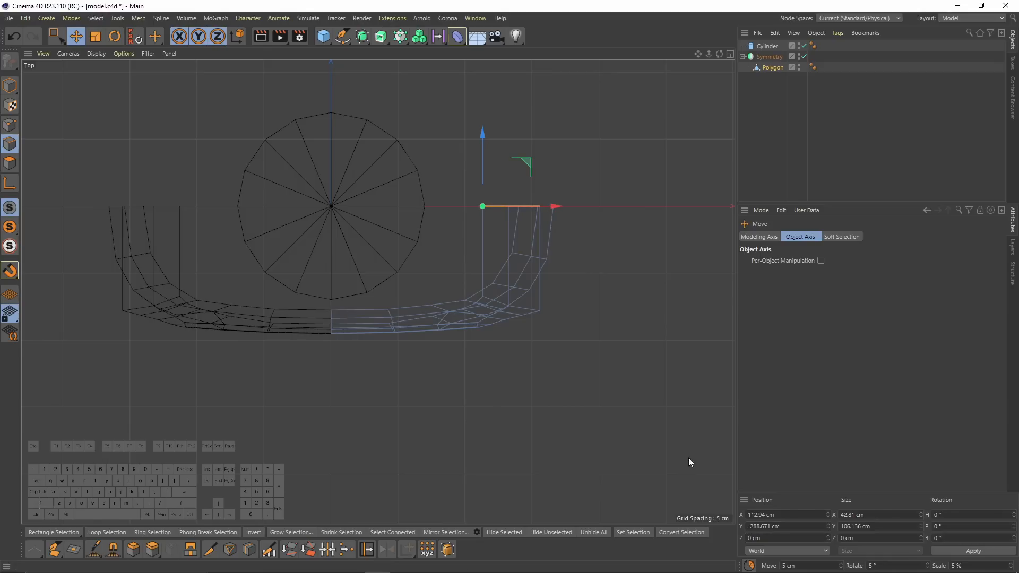
- Move the extruded lower-corner edges outward and down to the bottle's lower outline in the front view
middle_click(369, 244)
middle_click(369, 244)
left_click_drag(441, 273, 480, 226, "alt")
middle_click(480, 229)
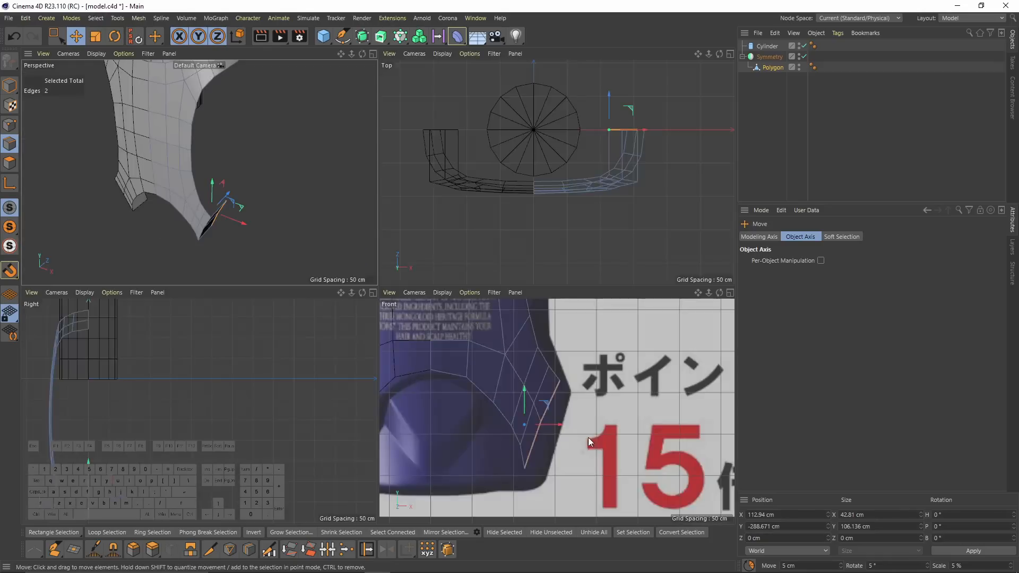
middle_click(539, 411)
left_click_drag(399, 173, 373, 194)
- Move individual points of the lower corner in the front view so they follow the bottle's lower side outline
left_click(10, 124)
key("space")
left_click(406, 229)
left_click(373, 322)
left_click_drag(326, 281, 345, 287)
left_click(353, 301)
left_click_drag(304, 260, 301, 288)
left_click(385, 206)
left_click_drag(343, 162, 349, 165)
- Select the edges at the lower corner's fold and move them back and outward to round the side
middle_click(348, 165)
middle_click(323, 219)
left_click(9, 144)
key("space")
left_click(332, 418, "shift")
left_click_drag(363, 299, 411, 293)
left_click_drag(388, 347, 400, 358)
- Adjust the two edges at the lower corner's fold to round the side, undoing the last change
left_click(352, 270)
left_click(311, 298)
left_click(316, 281, "shift")
left_click_drag(391, 278, 422, 260, "alt")
key("ctrl+z")
left_click_drag(422, 260, 501, 345, "alt")
- Move individual points on the lower corner's outer side in the front view to match the bottle outline
middle_click(502, 345)
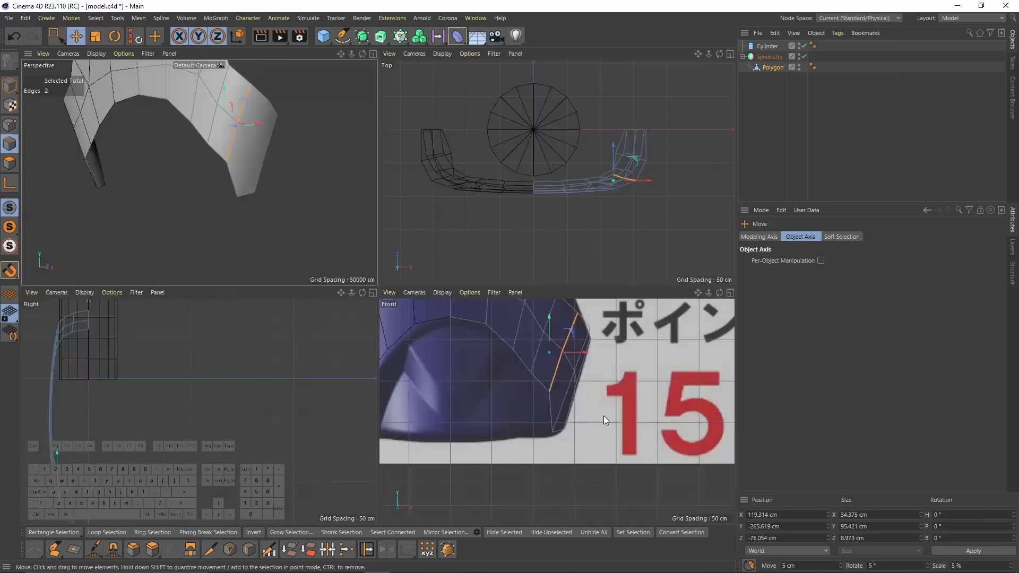
middle_click(501, 345)
key("Return")
left_click(416, 289)
left_click_drag(372, 247, 358, 261)
left_click(468, 140)
left_click(495, 164)
left_click_drag(456, 118, 448, 125)
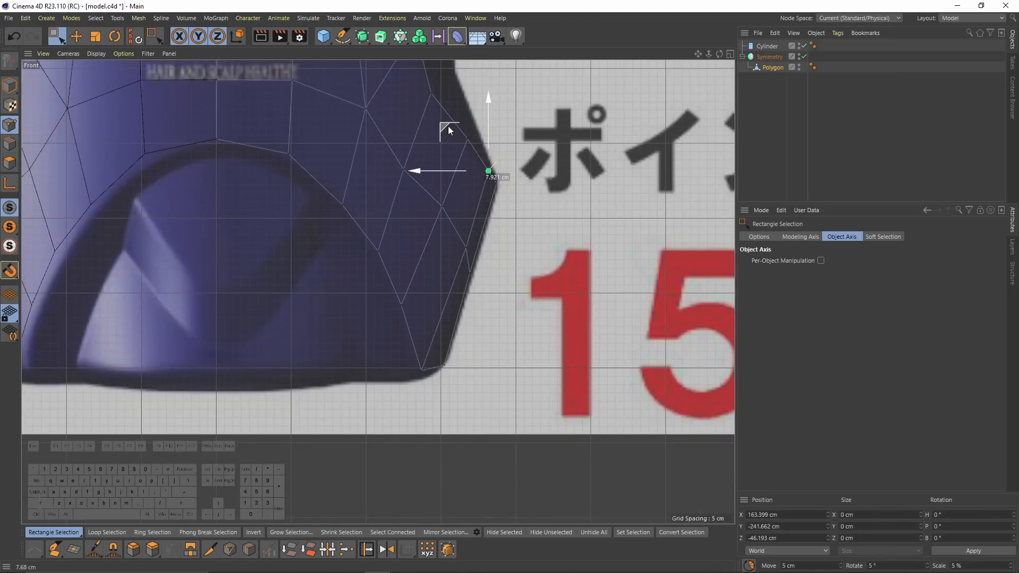
- Select the remaining points along the lower corner's side and adjust them with the Slide tool in the front view
middle_click_drag(448, 126, 420, 245, "alt")
left_click(440, 262, "shift")
left_click(470, 302, "shift")
key("m")
key("o")
middle_click(412, 331)
middle_click(231, 172)
left_click_drag(232, 171, 371, 299, "alt")
- Move only the Polygon object's axis to world Z 0 cm, leaving its geometry in place
key("F2")
key("F1")
left_click_drag(460, 252, 486, 330, "alt")
key("e")
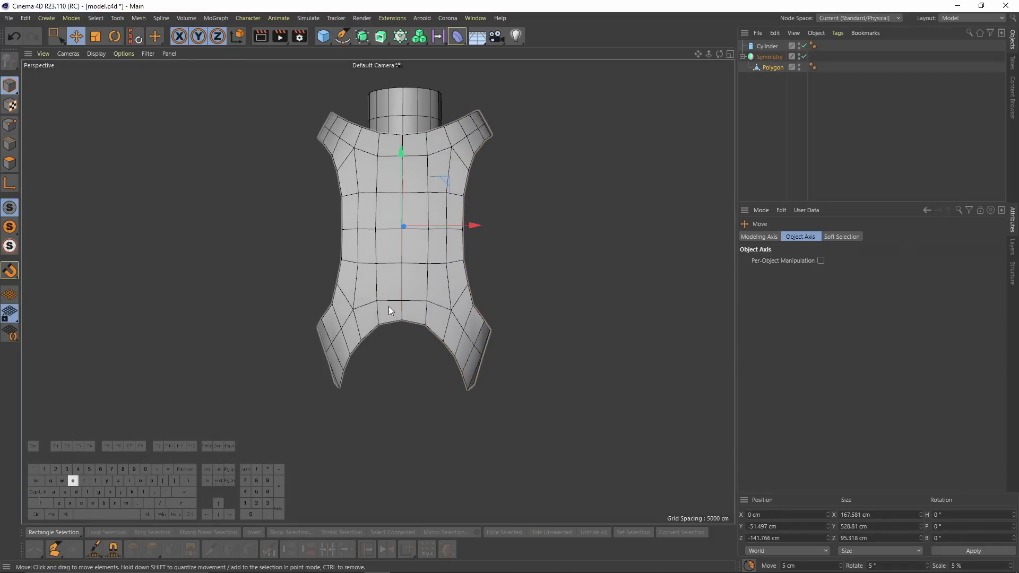
left_click_drag(441, 182, 421, 283, "alt")
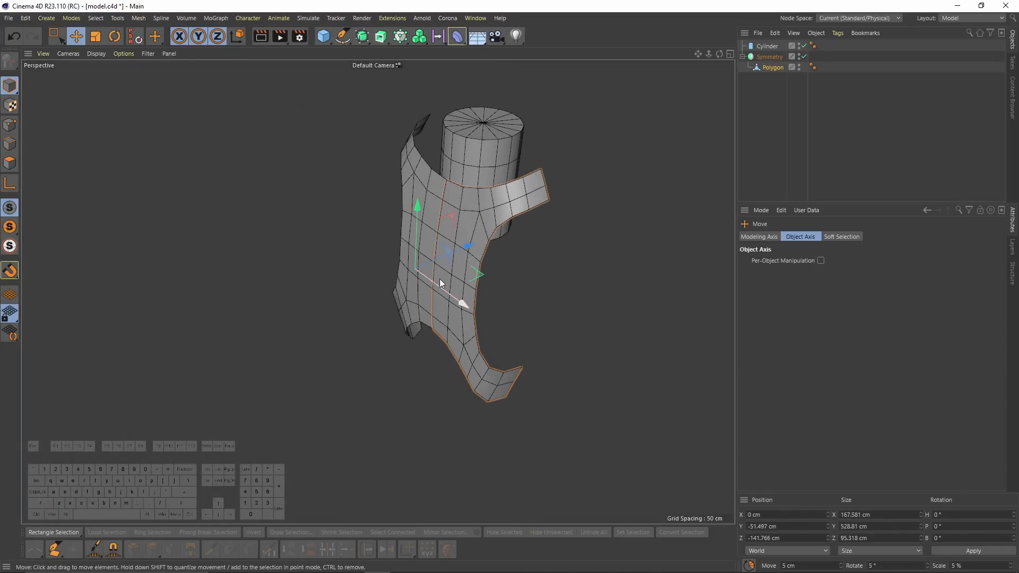
left_click(774, 67)
key("F5")
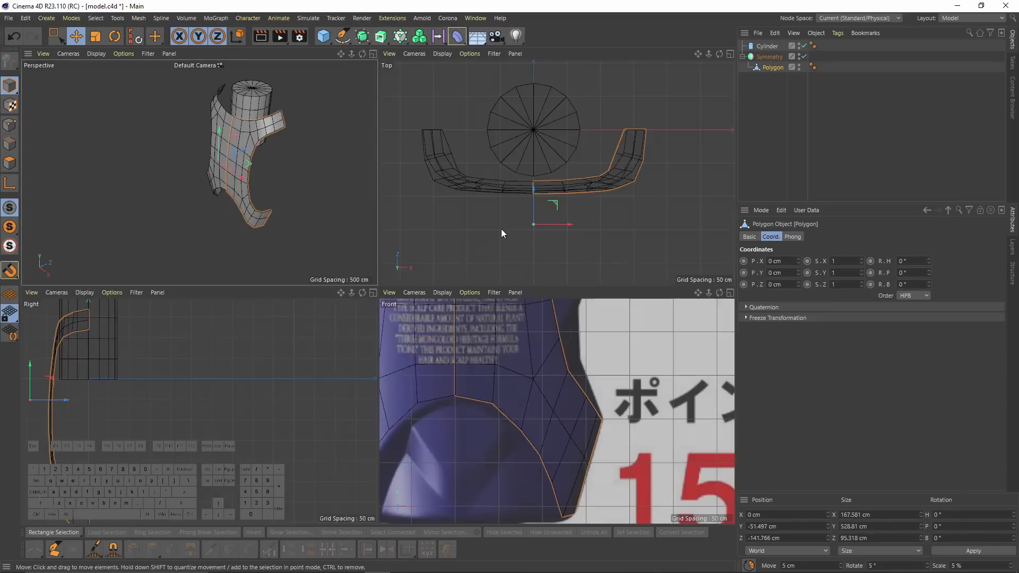
key("F2")
scroll(390, 314, "up", 2)
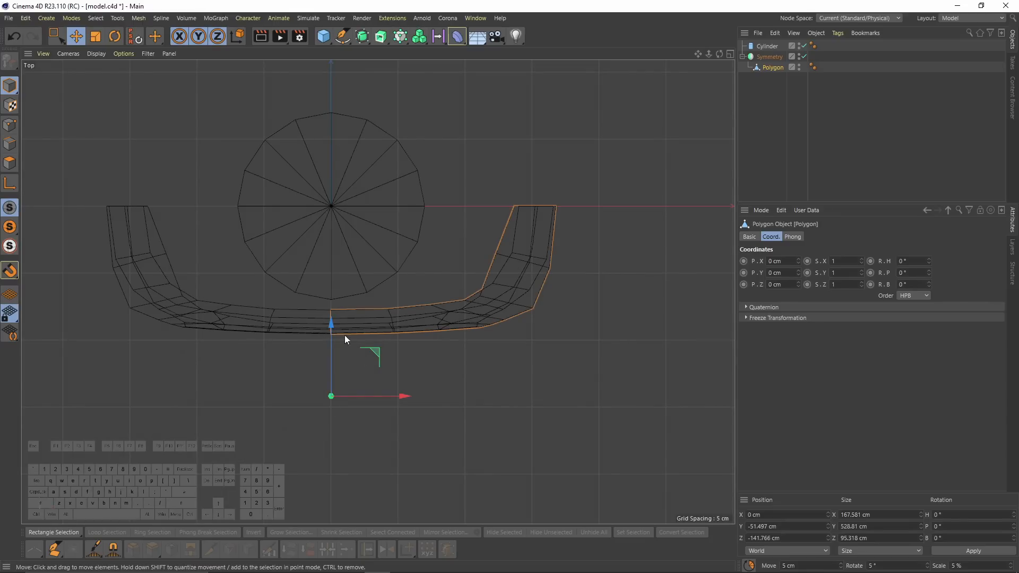
left_click(9, 184)
double_click(773, 538)
type("0")
key("Return")
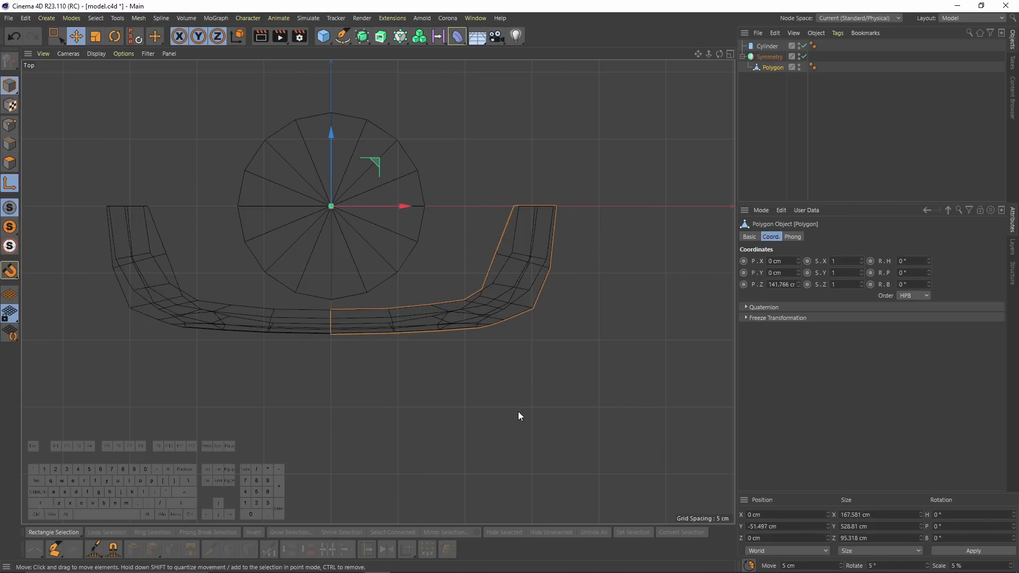
- Try to wrap the existing Symmetry in a second Symmetry object mirrored across the XY plane
key("F1")
left_click_drag(294, 144, 410, 250, "alt")
left_click(770, 57)
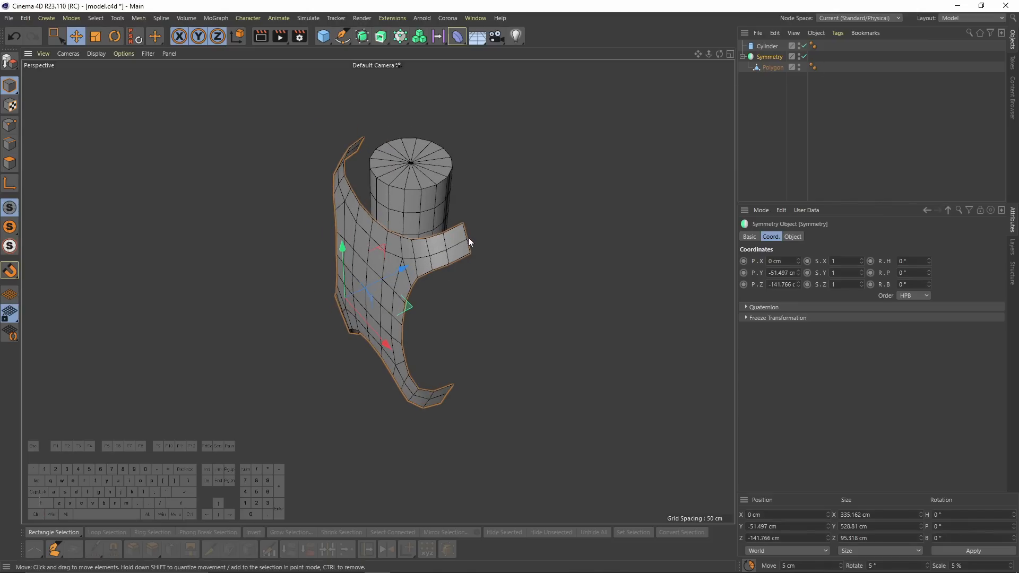
left_click(773, 68)
left_click_drag(552, 207, 467, 177, "alt")
left_click(764, 57)
left_click_drag(466, 235, 526, 167, "alt")
left_click(743, 57)
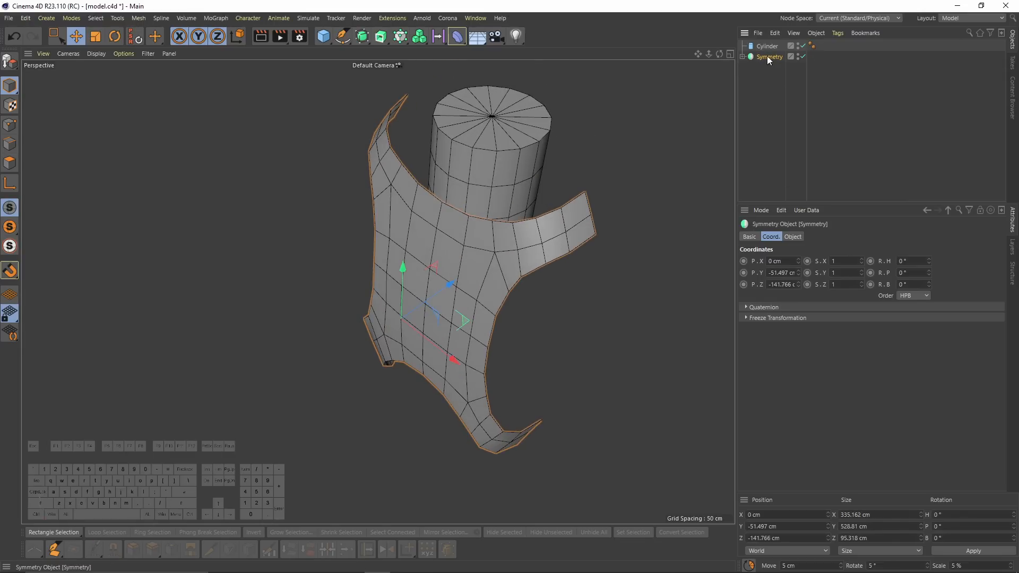
left_click_drag(363, 36, 494, 66, "alt")
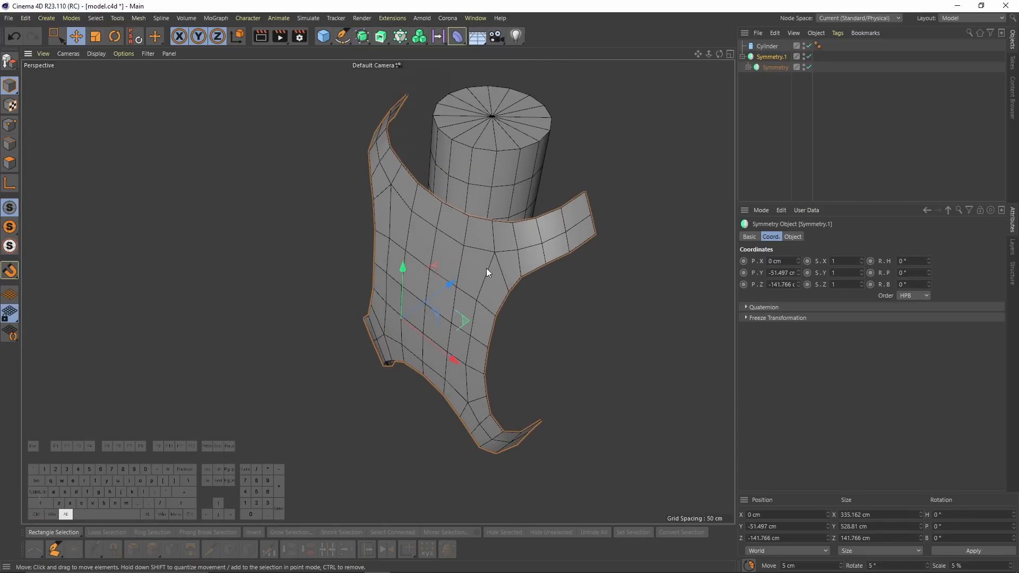
left_click(793, 237)
left_click(801, 261)
left_click(802, 258)
scroll(802, 259, "down", 2)
scroll(801, 257, "up", 2)
left_click_drag(410, 235, 406, 241, "alt")
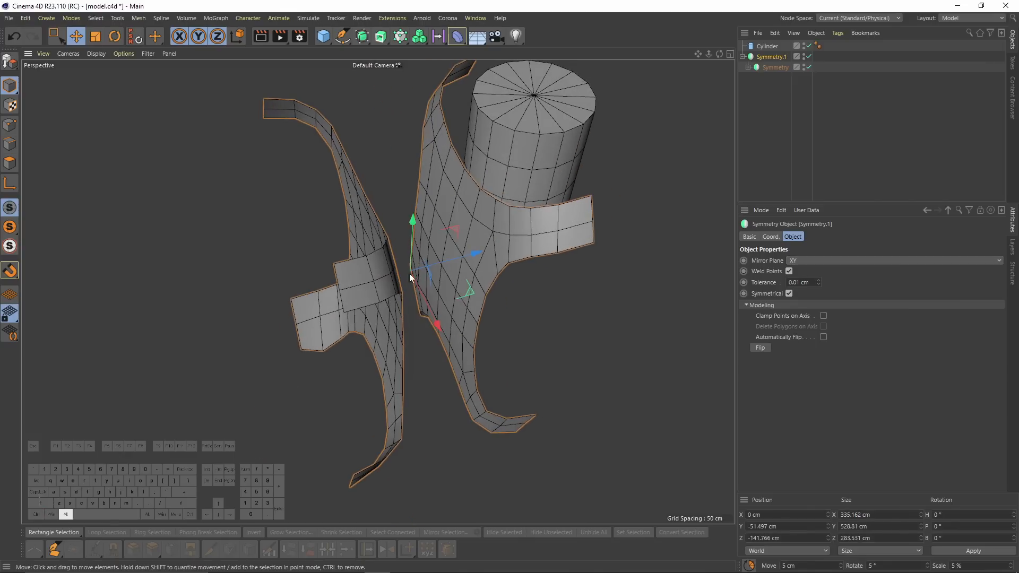
left_click_drag(454, 289, 426, 272, "alt")
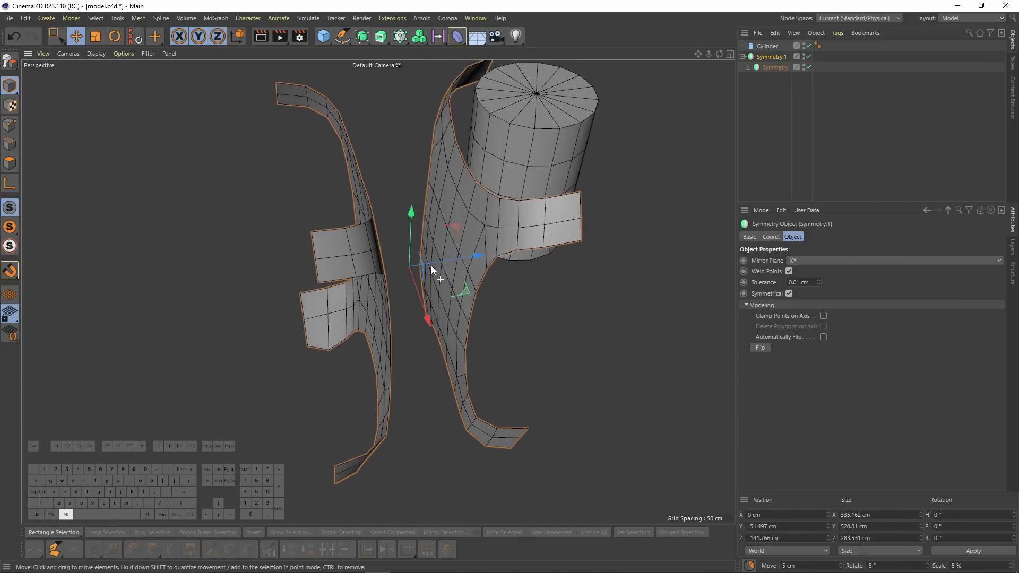
- Take the Polygon object out of the nested hierarchy and delete both Symmetry objects
left_click(749, 67)
left_click(776, 79)
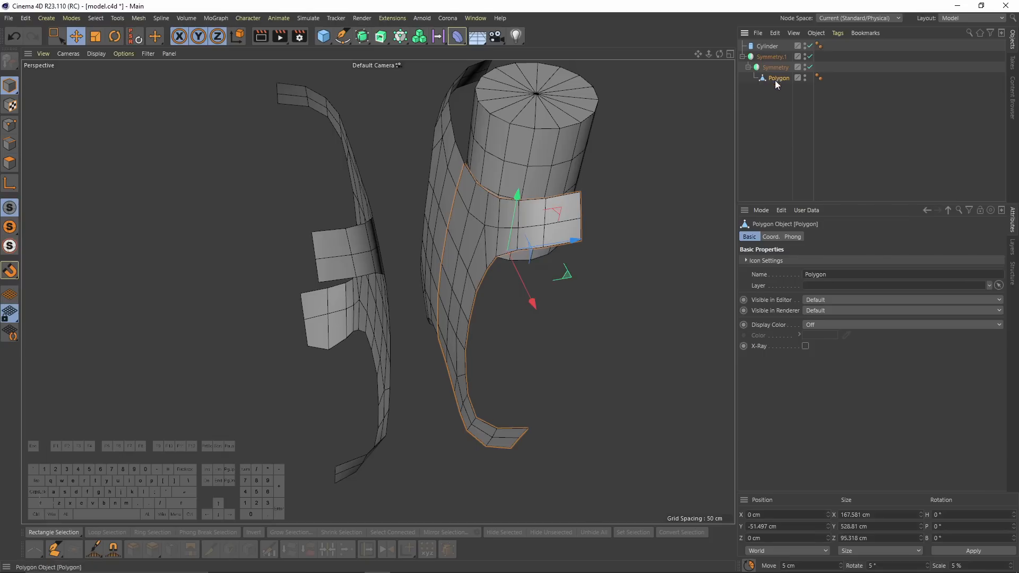
left_click_drag(779, 95, 781, 132)
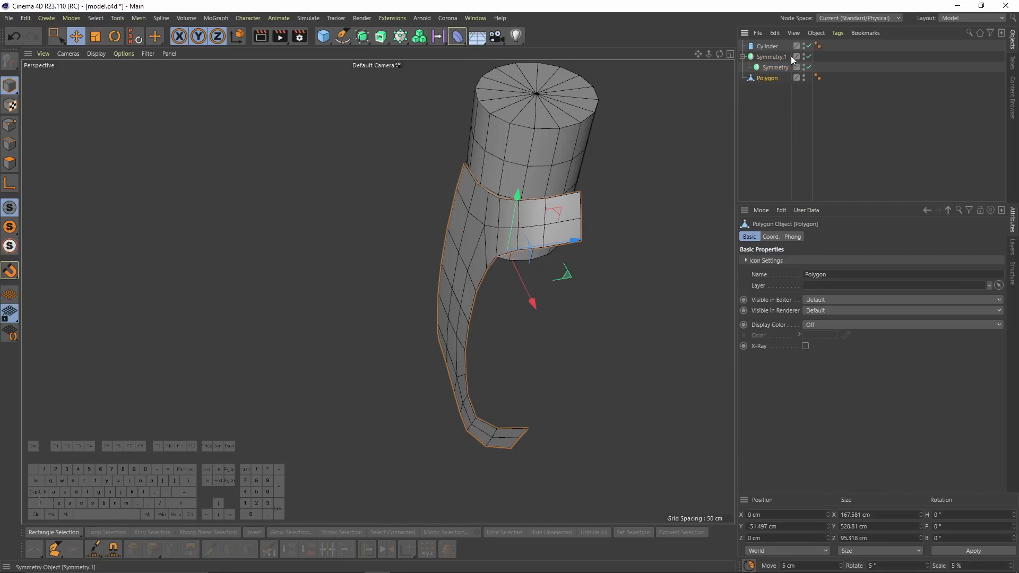
left_click(764, 57)
key("Delete")
- Add a new Symmetry object as the parent of Polygon, mirrored across the ZY plane
left_click(763, 57)
left_click_drag(369, 40, 504, 67, "alt")
left_click_drag(430, 239, 520, 225, "alt")
middle_click_drag(521, 225, 424, 343, "alt")
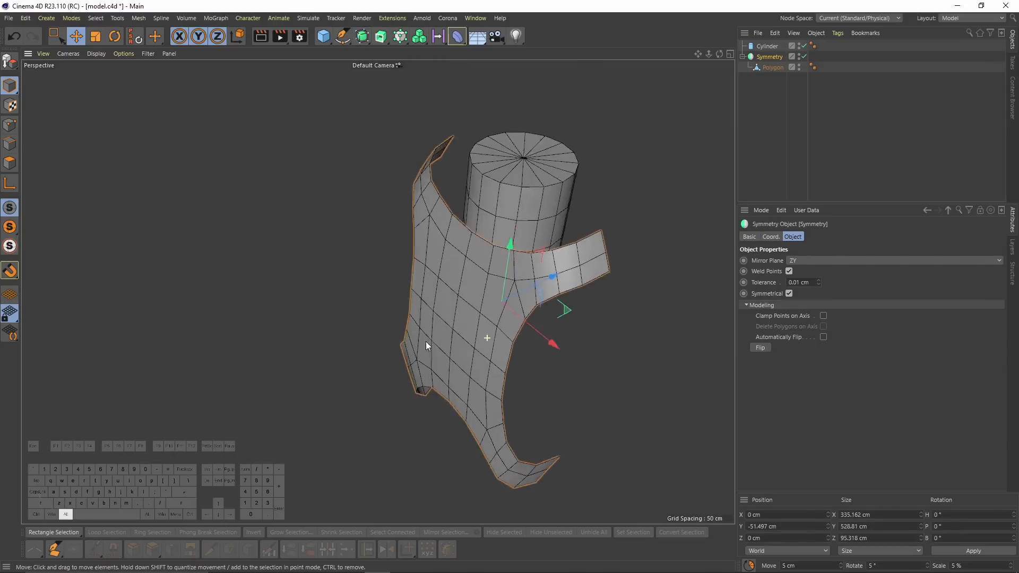
left_click_drag(423, 343, 406, 344, "alt")
middle_click_drag(407, 344, 342, 280, "alt")
- Wrap the Symmetry in a second Symmetry object with the mirror plane set to XY
left_click_drag(367, 39, 467, 70, "alt")
left_click(810, 259)
left_click(810, 250)
left_click_drag(628, 237, 271, 150, "alt")
right_click_drag(271, 150, 472, 230, "alt")
left_click_drag(471, 235, 404, 345, "alt")
left_click_drag(504, 298, 432, 301, "alt")
- Select the Polygon object's ten edges along the side opening and extrude them backward along Z
left_click(779, 78)
middle_click_drag(500, 217, 441, 173, "alt")
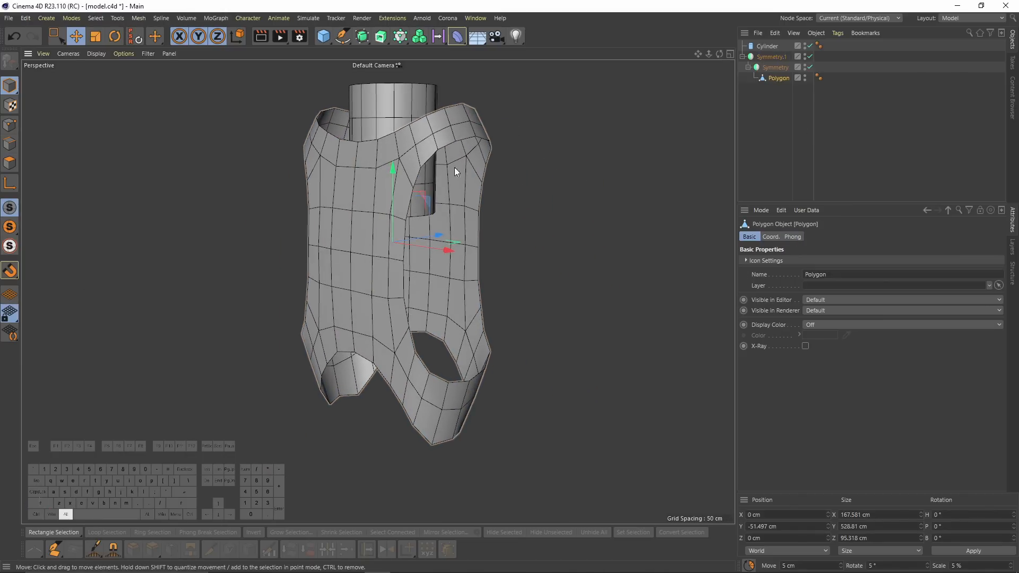
left_click_drag(441, 228, 457, 206, "alt")
left_click(10, 144)
left_click_drag(329, 164, 324, 139, "alt")
left_click_drag(477, 107, 412, 105, "alt")
left_click(412, 104)
left_click_drag(383, 228, 440, 333, "alt")
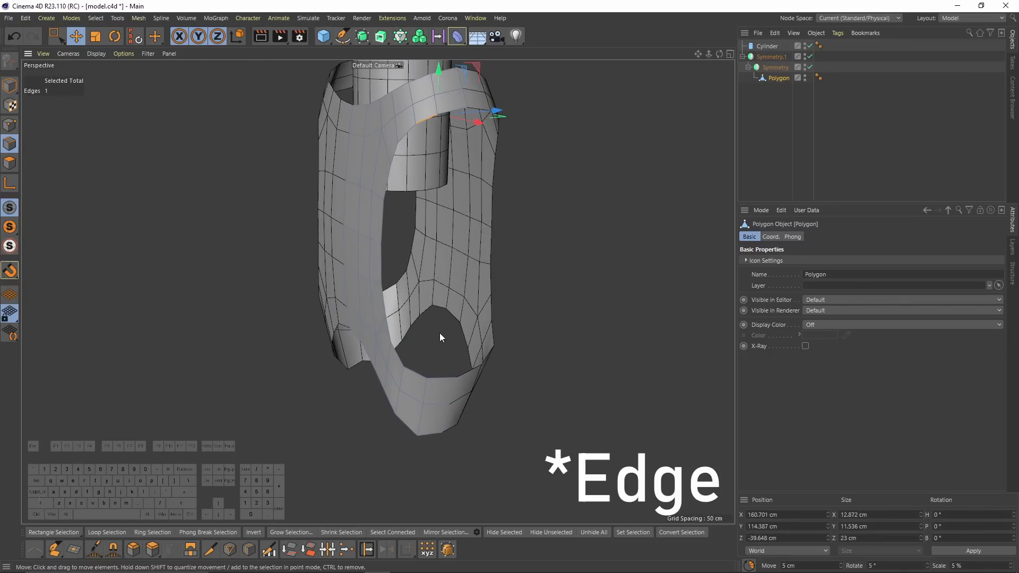
double_click(417, 374, "shift")
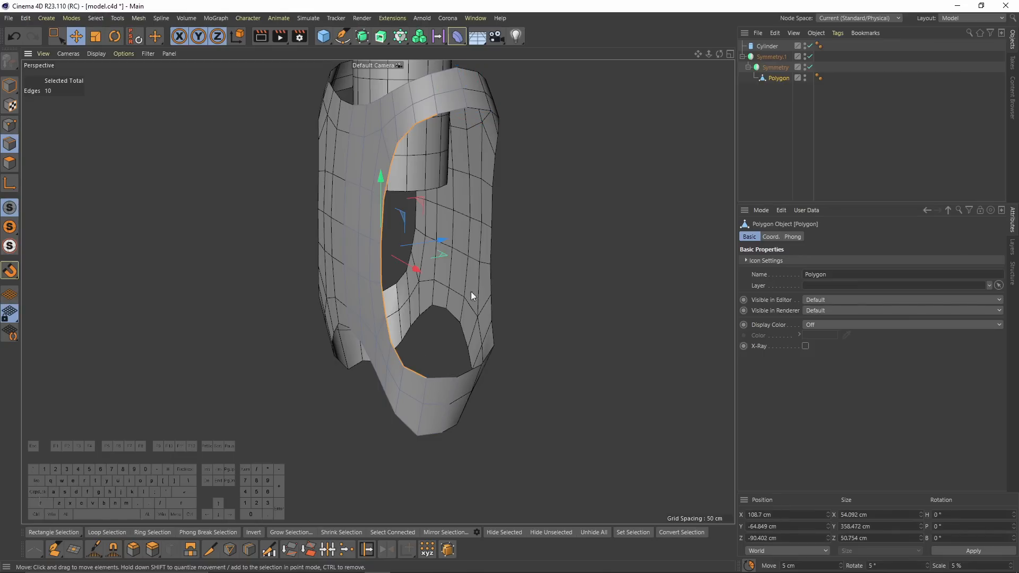
left_click_drag(477, 314, 462, 278, "alt")
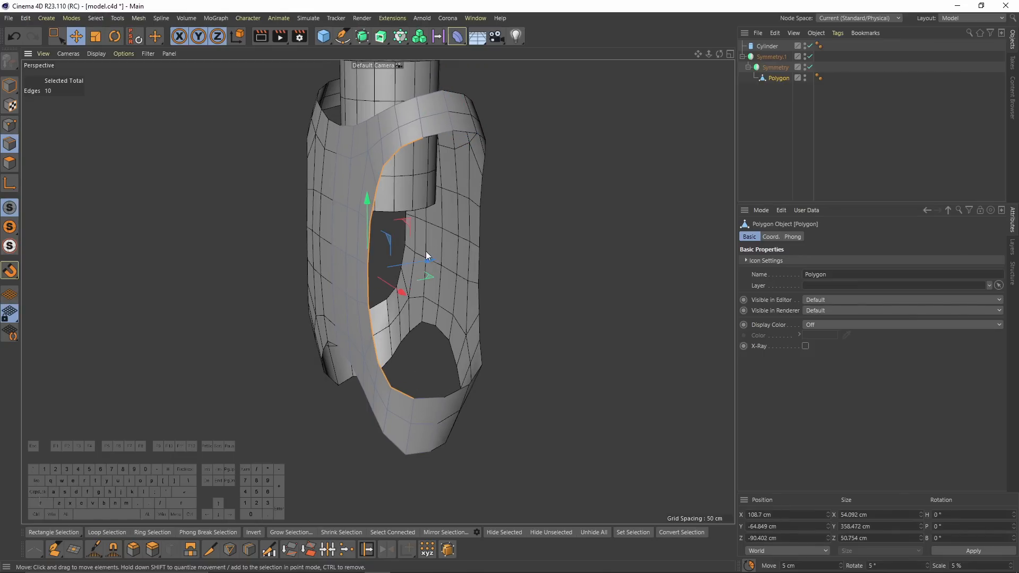
left_click_drag(427, 262, 488, 257, "ctrl")
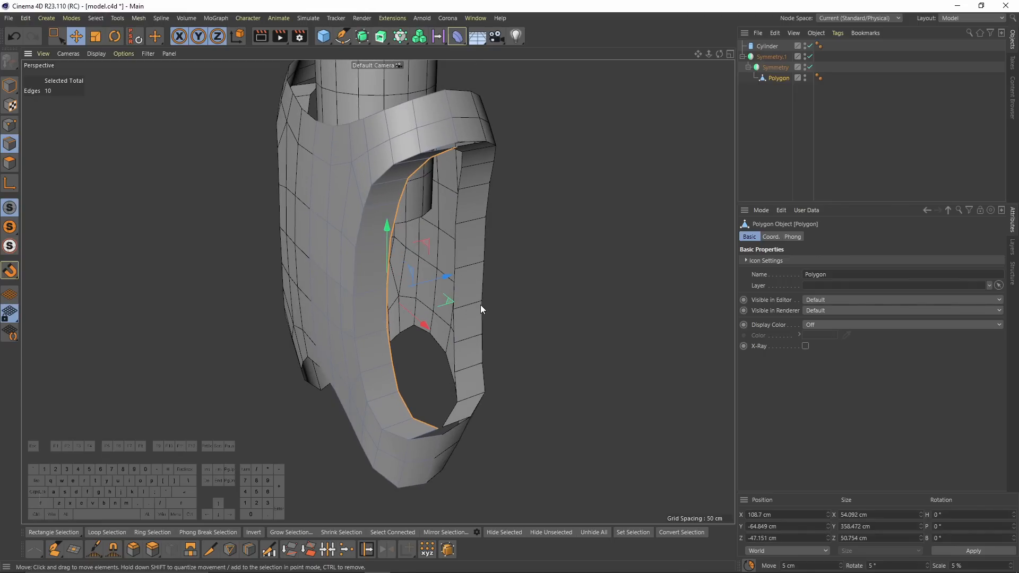
- Place the extruded side edges at world Z 0 cm and flatten their Z size to 0 cm
left_click_drag(781, 538, 743, 538)
type("0")
key("Return")
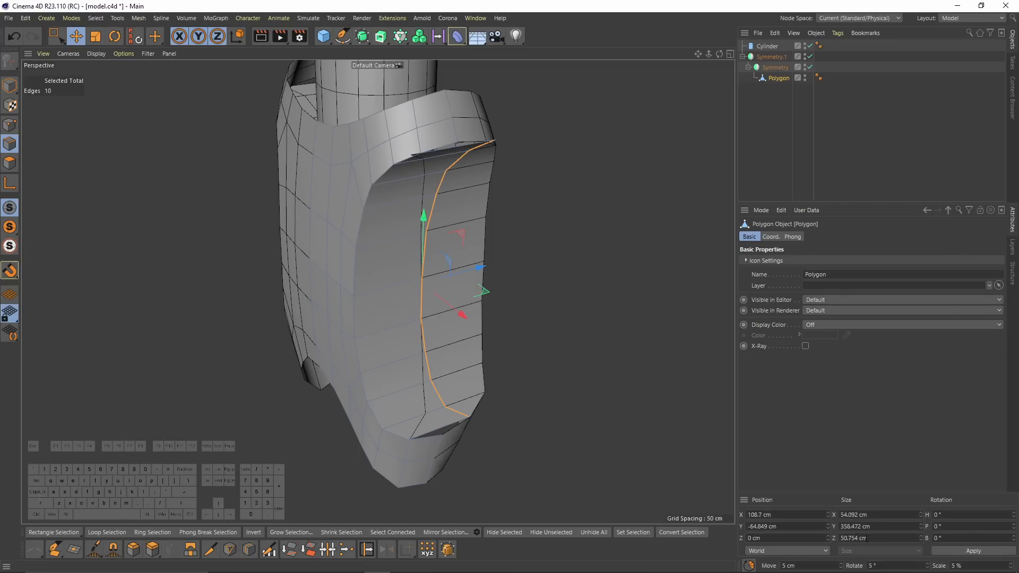
left_click_drag(866, 539, 842, 538)
type("0")
key("Return")
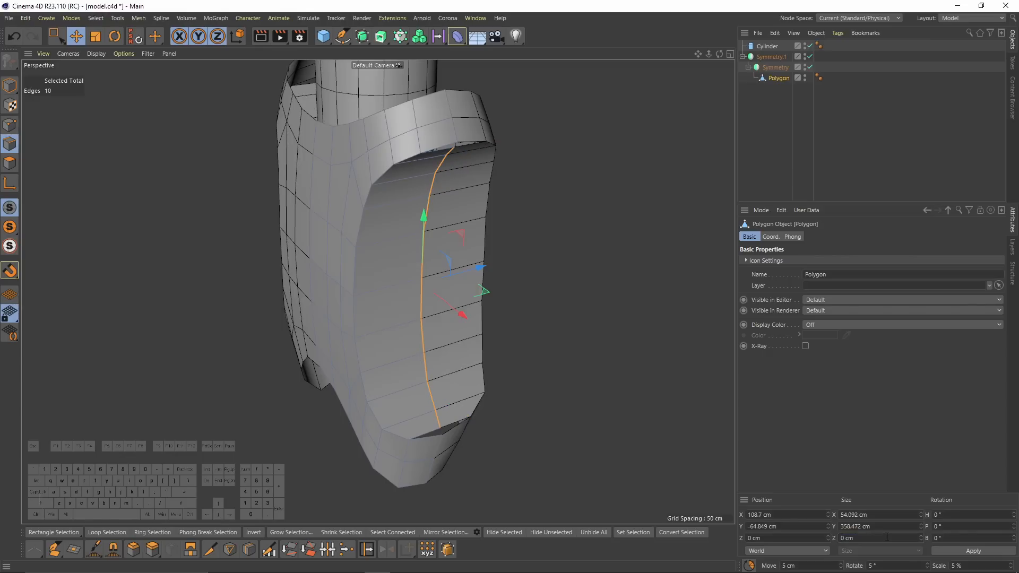
- Join the new side strip's loose end points to the adjoining corner points
scroll(565, 380, "up", 2)
left_click_drag(454, 200, 499, 215, "alt")
left_click(10, 125)
key("space")
scroll(463, 155, "up", 3)
left_click_drag(463, 156, 405, 125, "alt")
key("m")
left_click(592, 480)
left_click(460, 153)
key("Return")
key("e")
- Select the full edge run around the side opening and slide a cloned copy inward with an offset of -9.077 cm
left_click(340, 147)
double_click(340, 146)
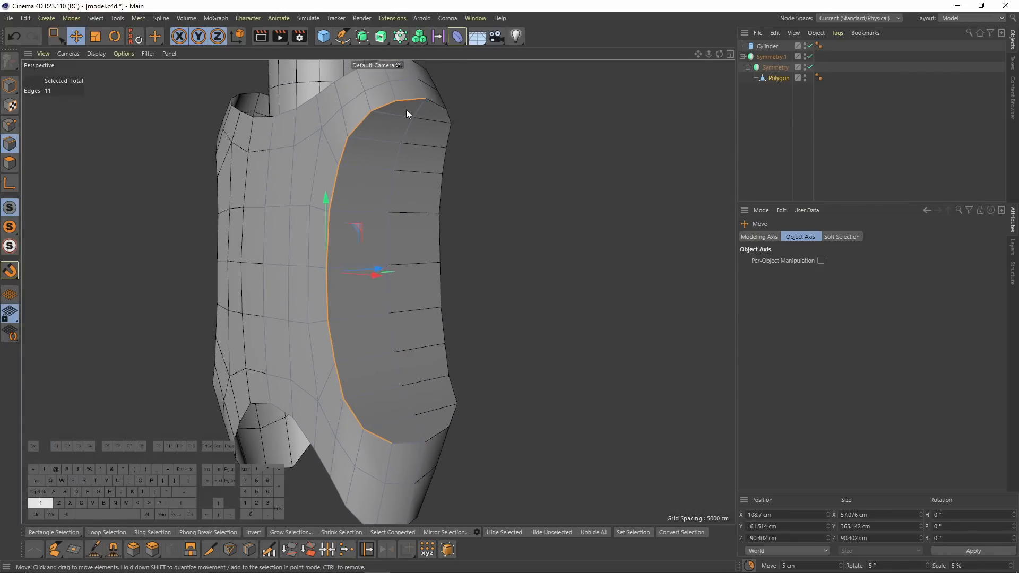
left_click(412, 443, "shift")
key("u")
key("k")
left_click(391, 99, "shift")
left_click(406, 442, "shift")
left_click_drag(382, 279, 404, 276, "alt")
key("m")
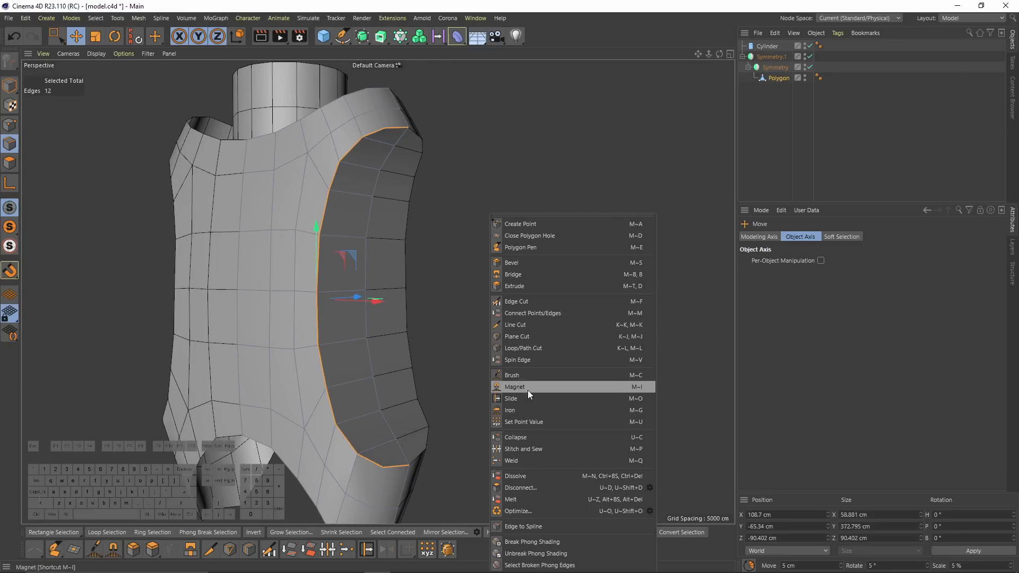
left_click(519, 399)
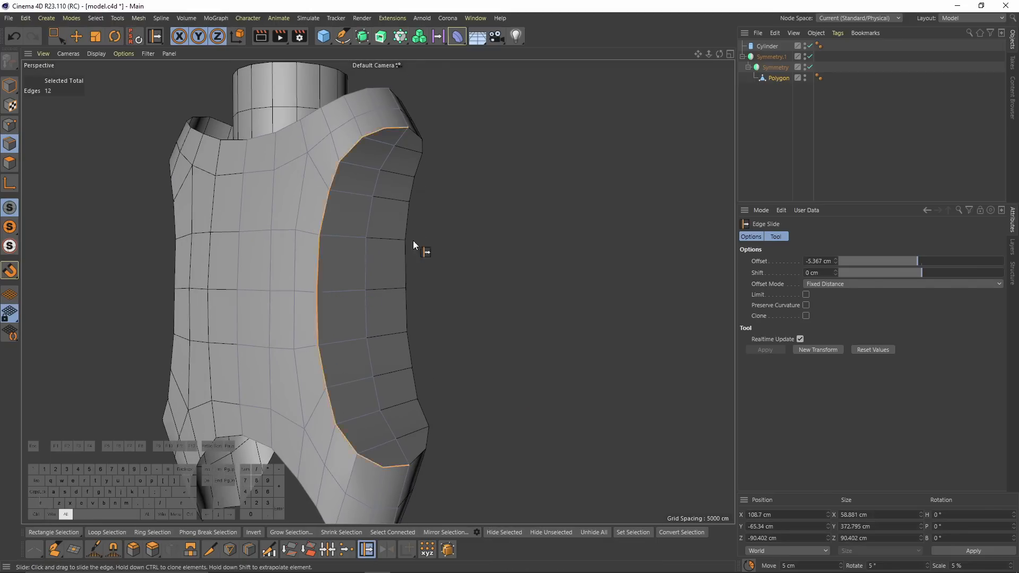
scroll(391, 251, "up", 2)
left_click_drag(368, 126, 380, 150, "ctrl")
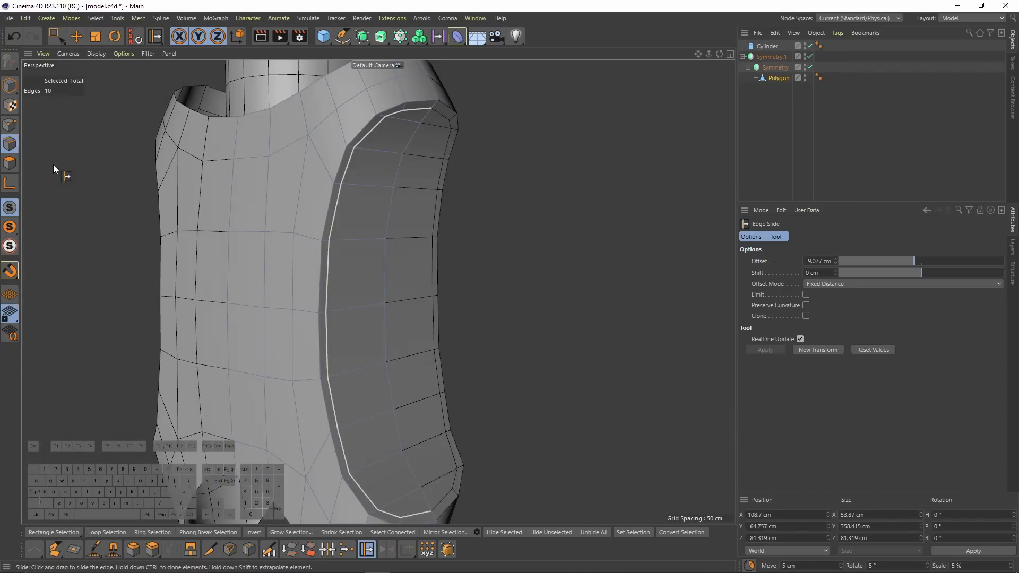
- Select the side strip's inner polygons with Live Selection and scale them vertically to about 268 cm in the front view
left_click(57, 36)
left_click(81, 51)
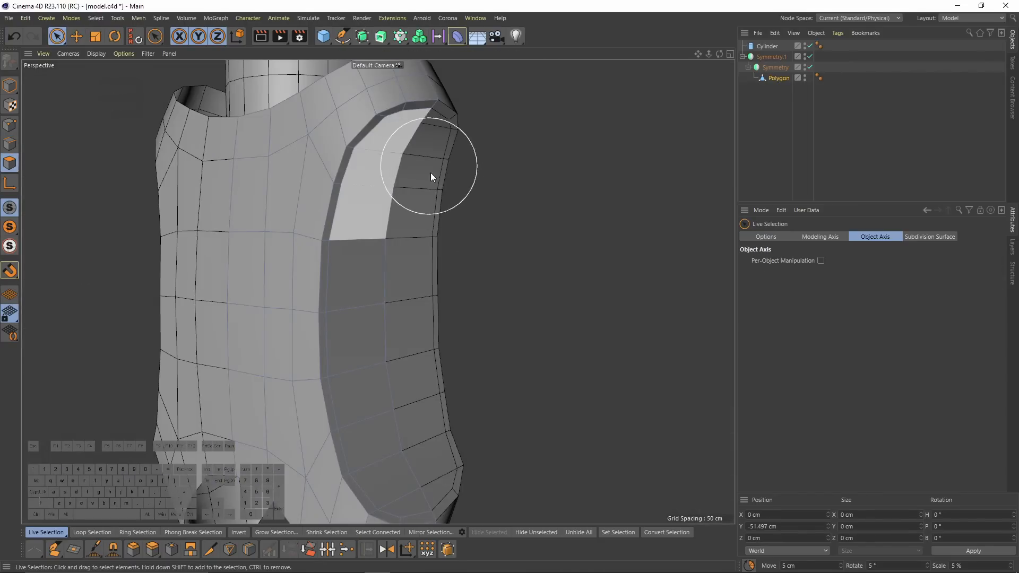
mouse_move(428, 191)
left_mouse_down("alt")
mouse_move(398, 147)
mouse_move(368, 225)
mouse_move(371, 399)
mouse_move(387, 476)
left_mouse_up("alt")
left_click_drag(439, 430, 426, 379, "alt")
key("F4")
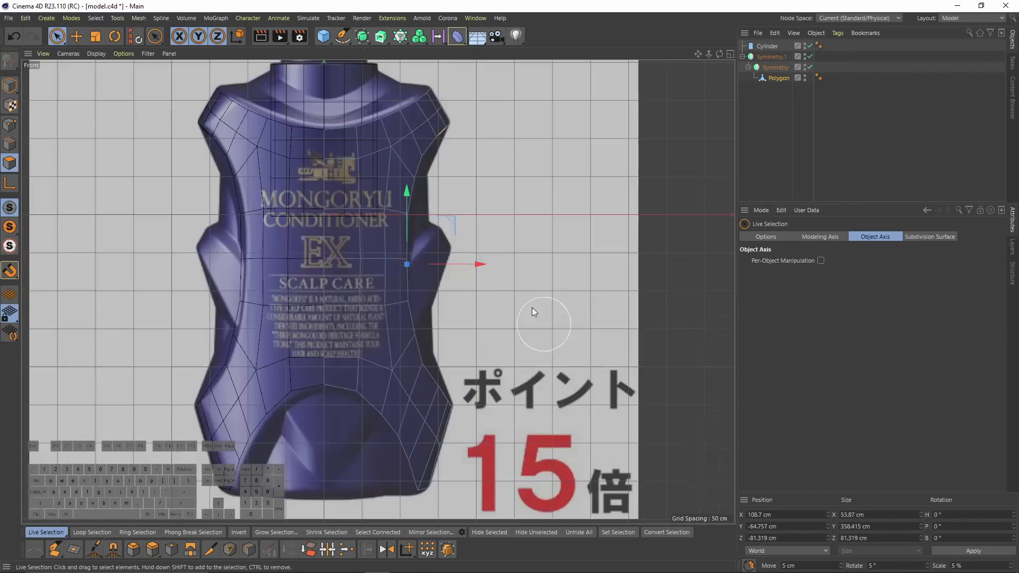
scroll(556, 356, "up", 5)
key("t")
left_click_drag(407, 204, 409, 223)
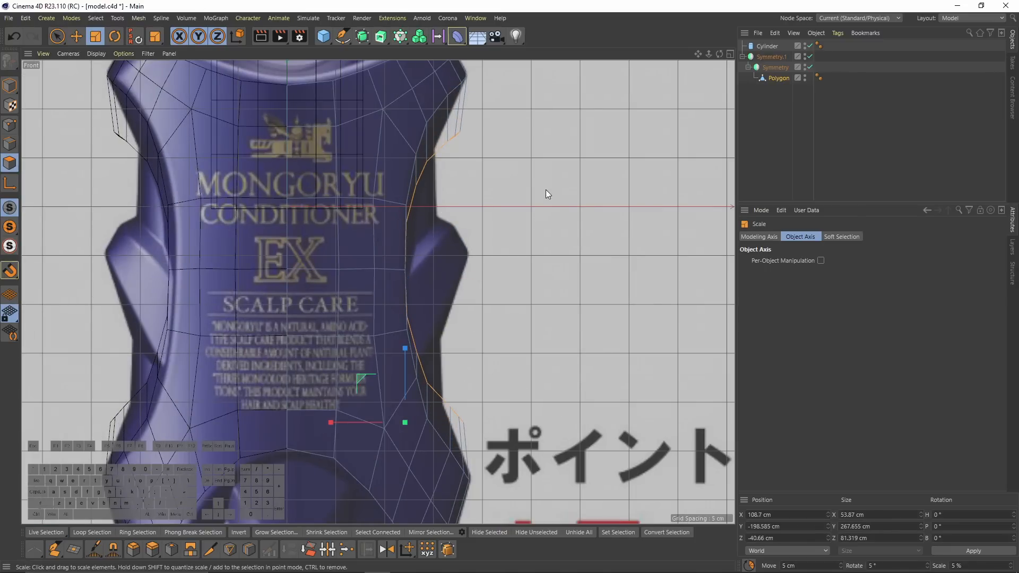
- Center the modeling axis on the selected polygons by setting its X and Z offsets to 0%
left_click(771, 236)
double_click(784, 293)
type("0")
double_click(789, 317)
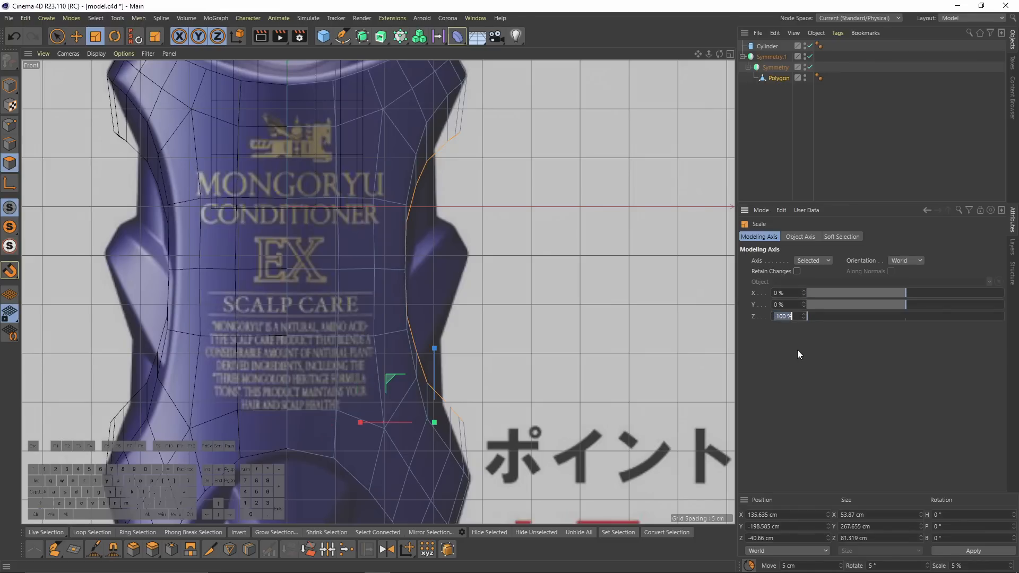
type("0")
key("Return")
- Scale the side polygons to about 32 cm in X and 257 cm in Y, and shift them along X to fit the reference
scroll(457, 275, "up", 2)
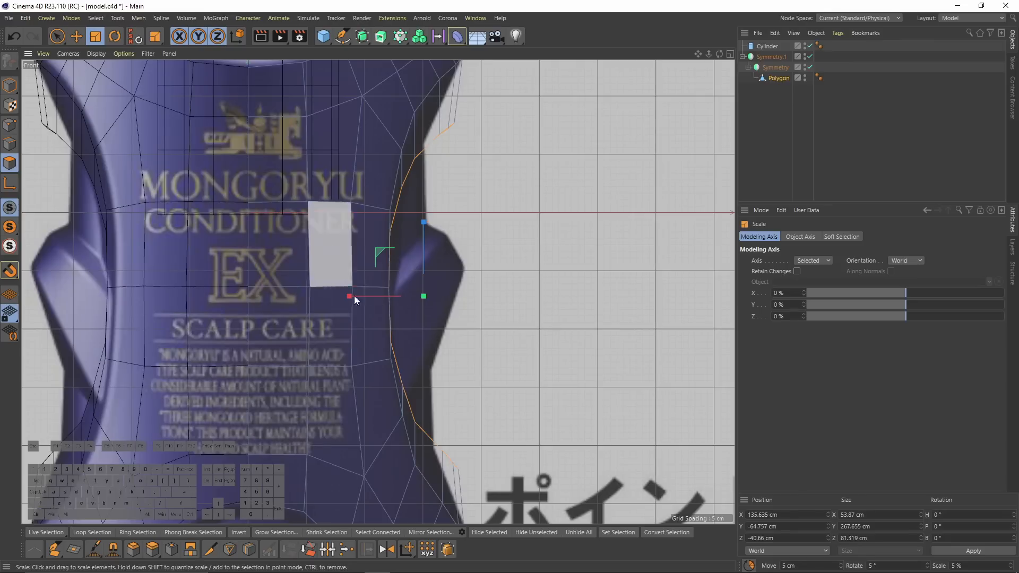
mouse_move(352, 296)
left_mouse_down()
mouse_move(389, 297)
mouse_move(371, 298)
left_mouse_up()
key("e")
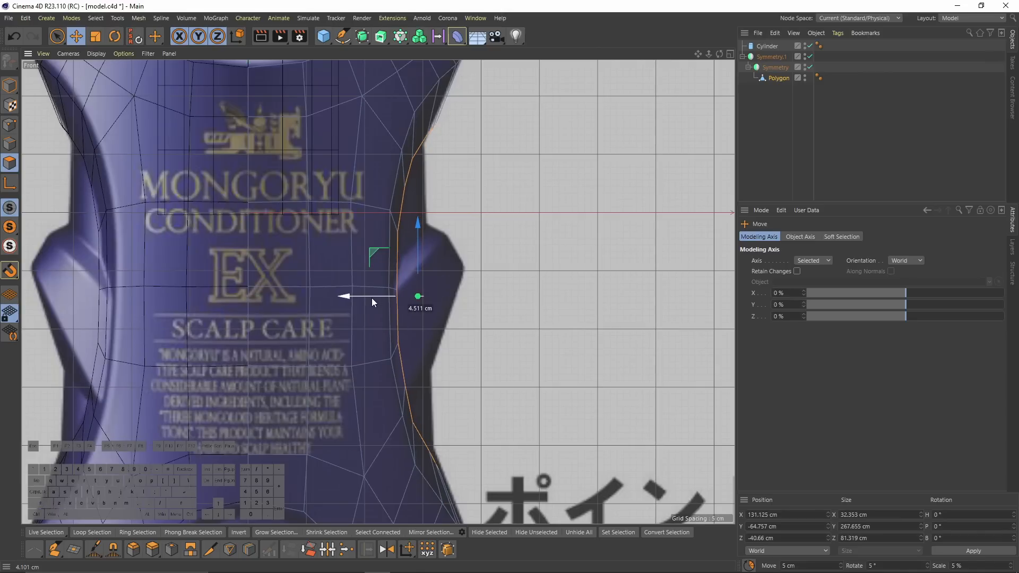
key("t")
left_click_drag(415, 231, 417, 230)
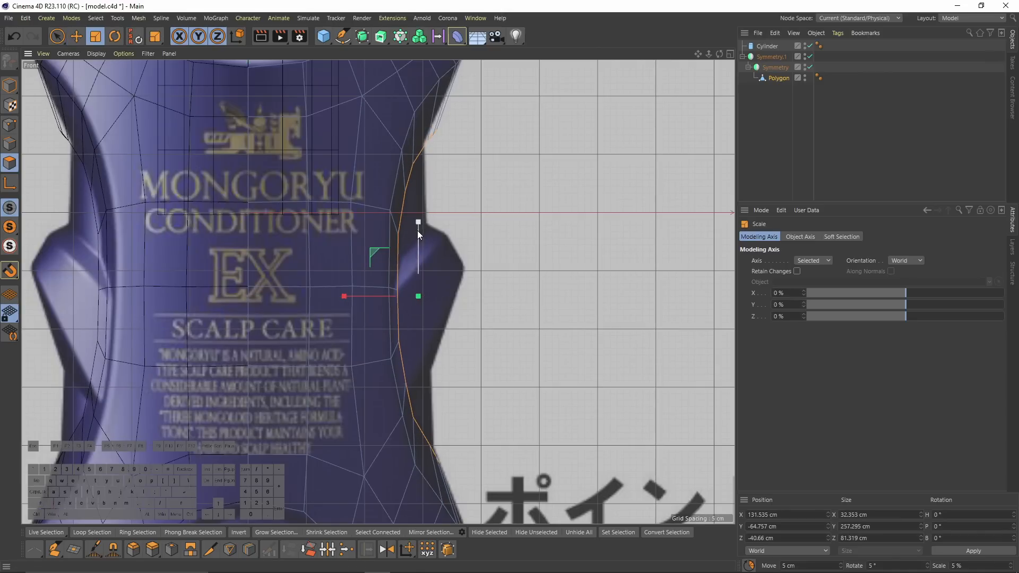
key("e")
left_click_drag(393, 295, 386, 294)
- Select a point at the upper corner of the side recess and slide it slightly along its edge
key("F1")
left_click_drag(363, 184, 367, 137, "alt")
left_click(10, 125)
left_click(370, 145)
left_click_drag(398, 295, 414, 276, "alt")
left_click_drag(433, 145, 361, 345)
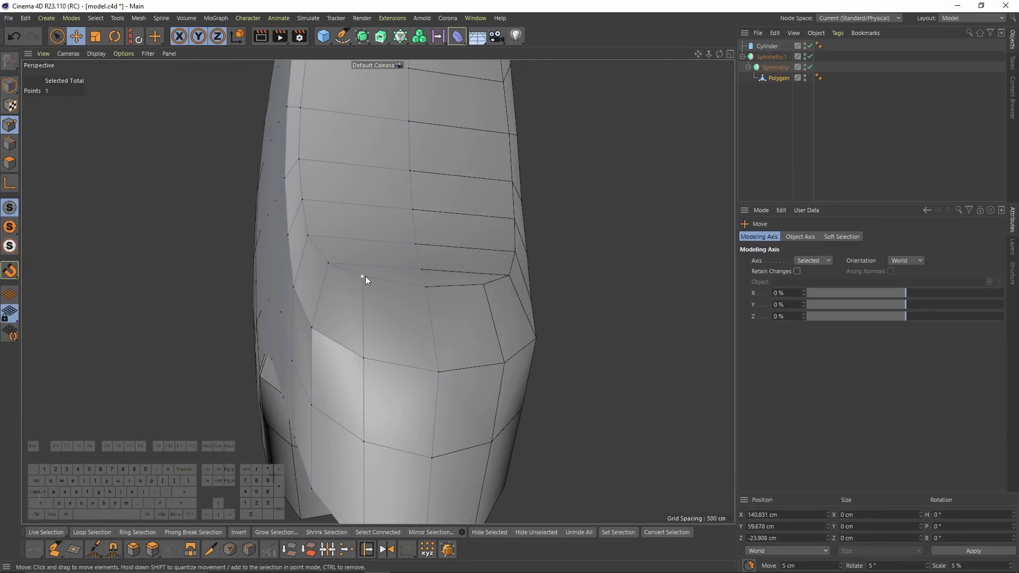
left_click(364, 276)
left_click_drag(391, 303, 380, 345, "alt")
right_click_drag(435, 228, 352, 146, "alt")
middle_click_drag(352, 146, 357, 264, "alt")
left_click_drag(358, 264, 366, 367, "alt")
left_click_drag(303, 239, 289, 195, "alt")
right_click_drag(289, 195, 323, 167, "alt")
key("m")
key("o")
left_click_drag(315, 170, 314, 164)
left_click_drag(314, 164, 301, 114, "alt")
middle_click_drag(302, 114, 314, 206, "alt")
left_click_drag(315, 206, 388, 196, "alt")
- Slide the edges crossing the shoulder above the side recess with an offset of about 3.138 cm
left_click(10, 143)
left_click(351, 215)
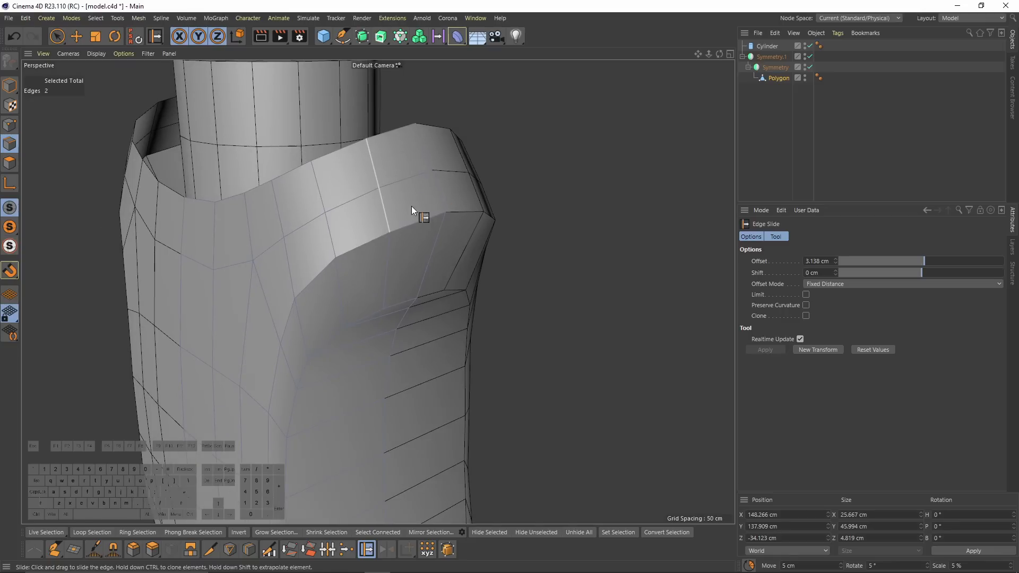
left_click_drag(365, 156, 300, 248, "alt")
left_click(387, 175)
left_click(393, 214, "shift")
left_click_drag(429, 209, 409, 221, "alt")
- Slide a point at the lower end of the side recess along its edge by 13%
left_click(10, 124)
scroll(324, 245, "up", 3)
left_click_drag(324, 245, 366, 439, "alt")
mouse_move(382, 223)
left_mouse_down("alt")
mouse_move(403, 164)
mouse_move(381, 205)
left_mouse_up("alt")
left_click_drag(381, 205, 356, 196, "alt")
left_click_drag(410, 147, 374, 220)
left_click_drag(374, 221, 509, 332, "alt")
middle_click(511, 336)
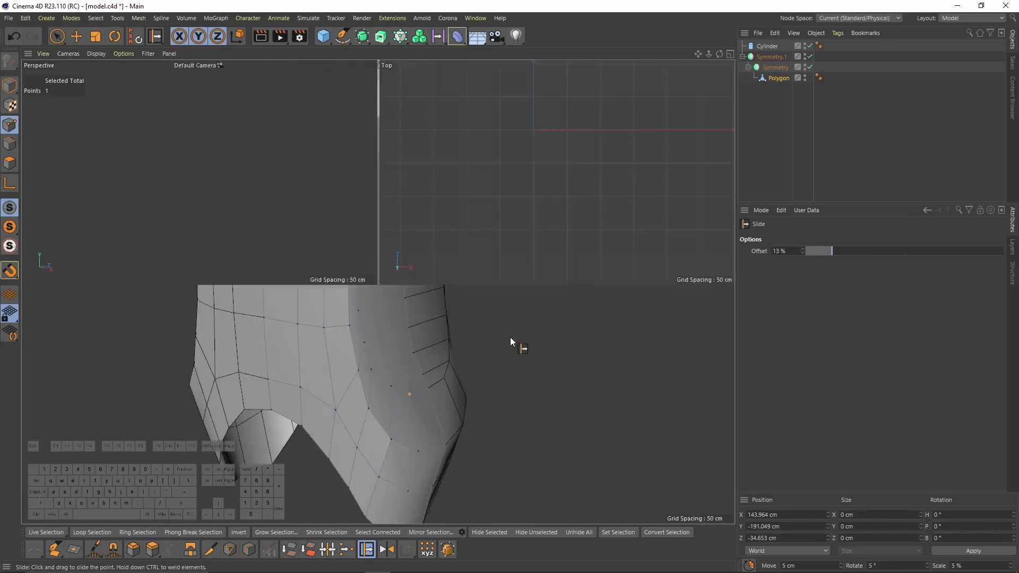
- Delete the inner polygons of the side recess strip to open it up
middle_click(535, 369)
middle_click(533, 362)
middle_click(341, 250)
left_click_drag(341, 250, 32, 205, "alt")
left_click(10, 166)
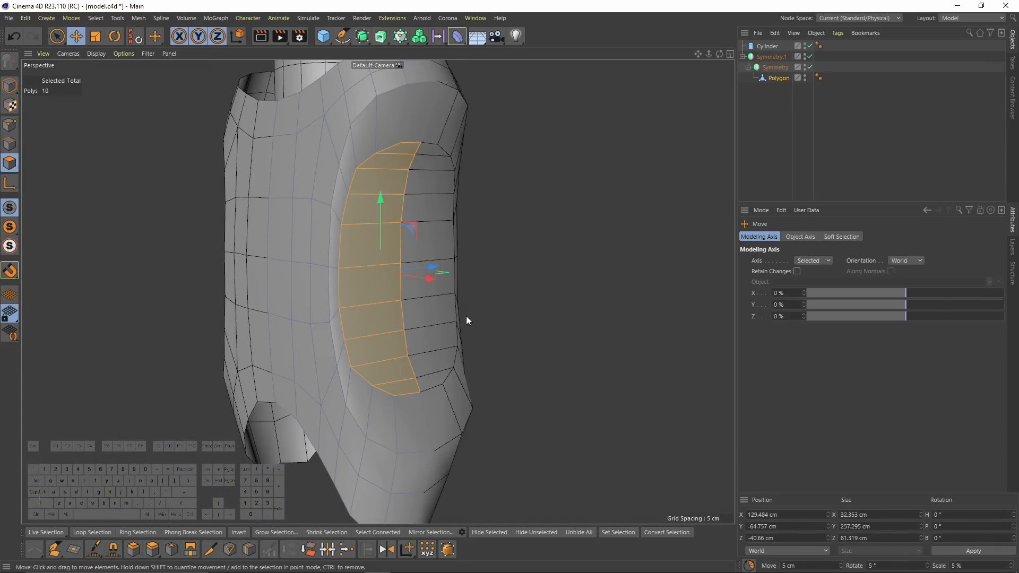
key("Delete")
- Select three boundary edges at the upper end and three at the lower end of the side opening
left_click(11, 144)
left_click(406, 146)
left_click(392, 147, "shift")
mouse_move(426, 162)
left_mouse_down("alt")
mouse_move(400, 161)
mouse_move(422, 166)
left_mouse_up("alt")
left_click(404, 397, "shift")
left_click(383, 396, "shift")
left_click(363, 383, "shift")
left_click(364, 173, "shift")
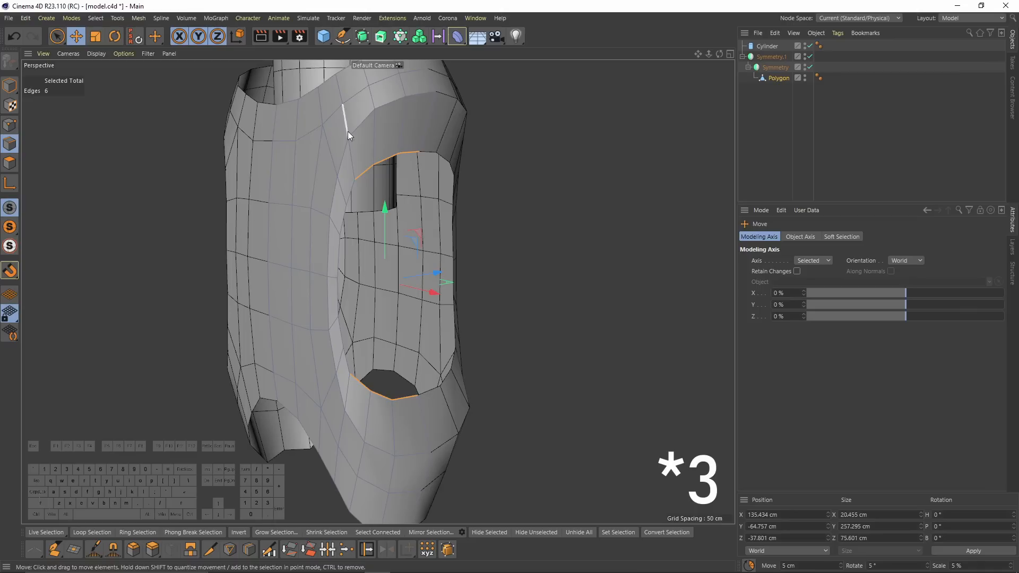
- Connect the upper and lower boundary edges of the side opening with Stitch and Sew, forming long vertical polygons
right_click(570, 273)
left_click(623, 451)
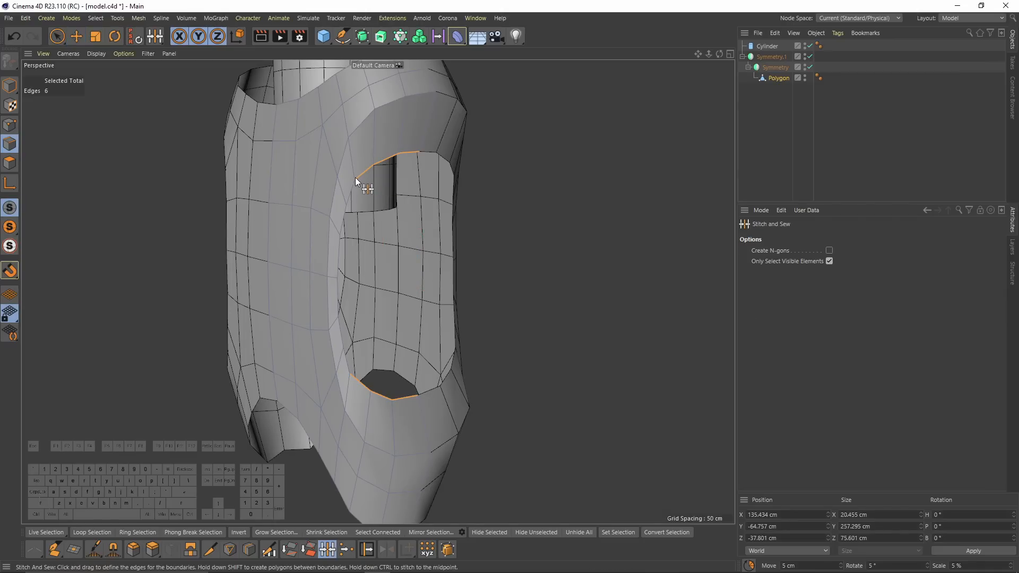
left_click_drag(369, 346, 408, 199, "alt")
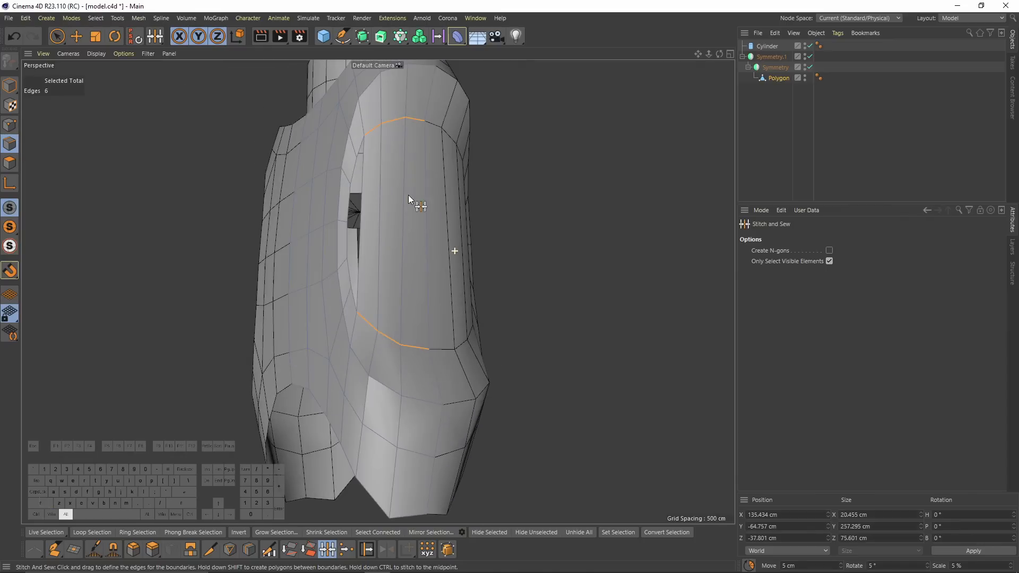
scroll(393, 195, "up", 3)
- Fill the remaining gap along the recess's front rim using Close Polygon Hole with the N-gon type
right_click(391, 184)
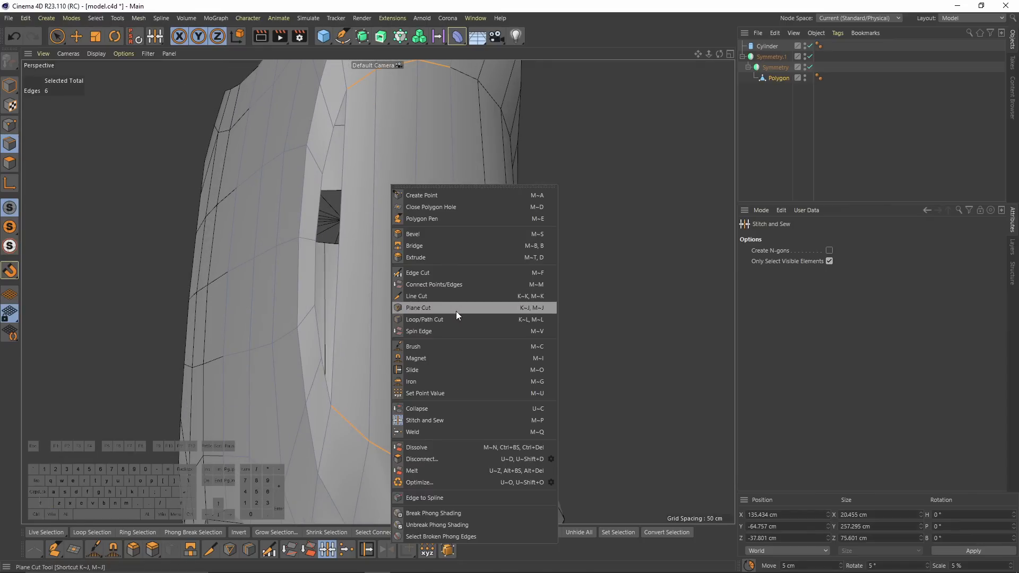
left_click(430, 207)
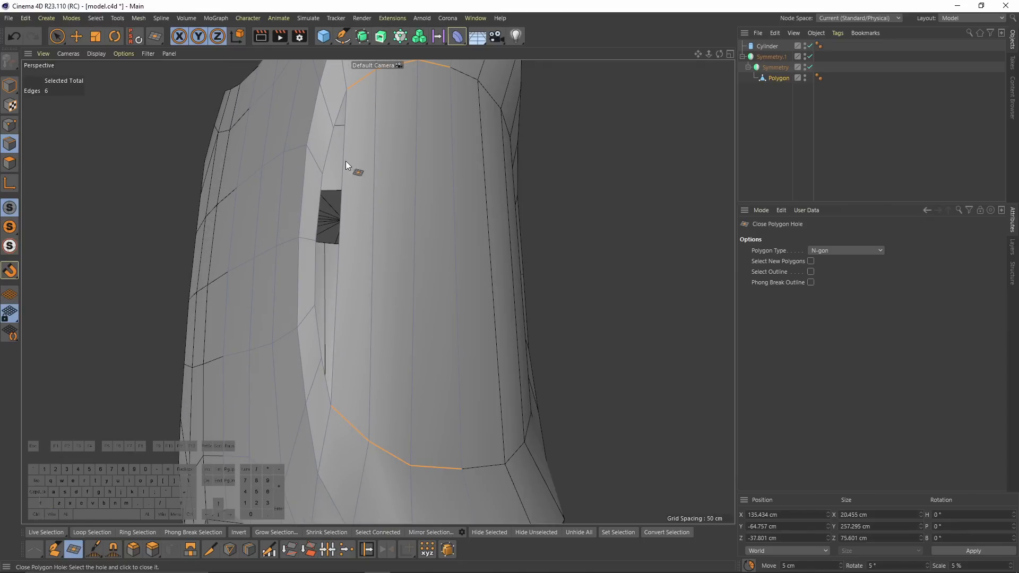
left_click(324, 171)
mouse_move(332, 328)
left_mouse_down("alt")
mouse_move(329, 251)
mouse_move(384, 348)
mouse_move(288, 361)
mouse_move(330, 305)
left_mouse_up("alt")
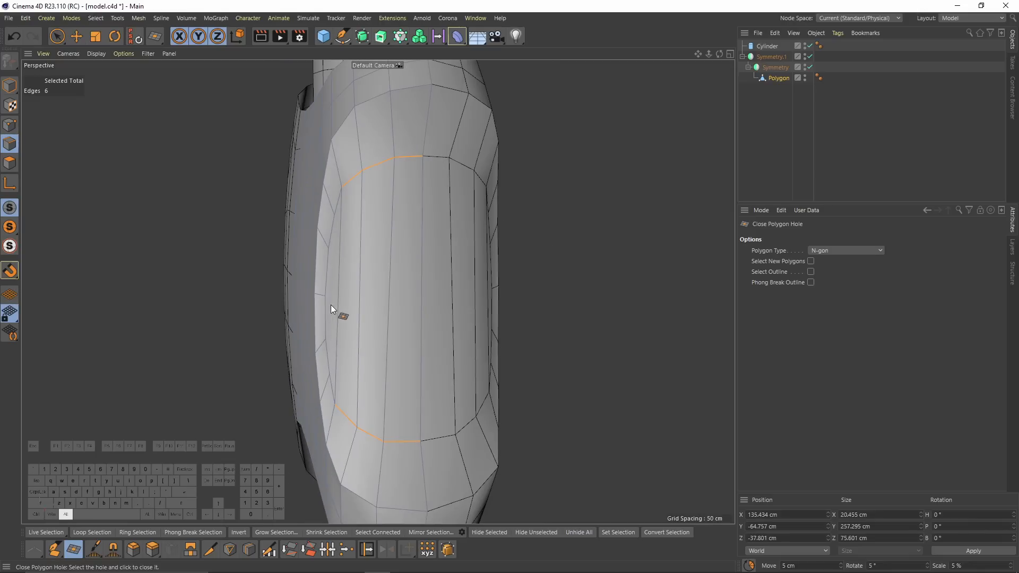
- Scale a long vertical edge in the side recess to 0 cm along Z and shift it to about -27.8 cm in Z
key("e")
left_click(386, 266)
left_click_drag(384, 255, 357, 213, "alt")
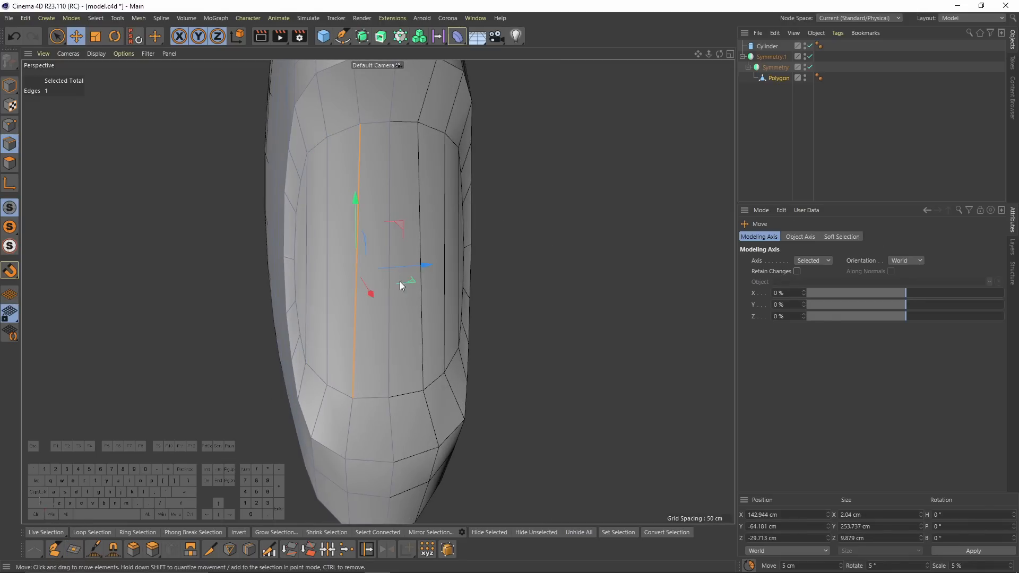
key("r")
key("t")
left_click_drag(429, 266, 314, 268)
left_click(328, 251)
left_click(306, 250)
left_click(327, 236, "shift")
left_click(354, 232, "shift")
key("e")
left_click_drag(402, 242, 402, 269, "alt")
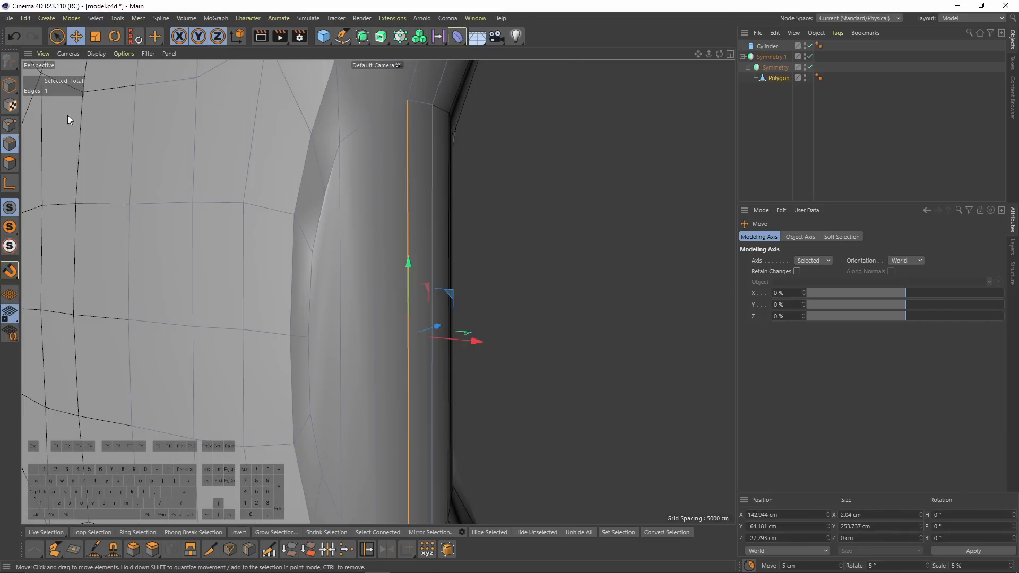
- Flatten the side recess's middle polygon to 0 cm along X and move it to about 141.6 cm in X
key("m")
key("o")
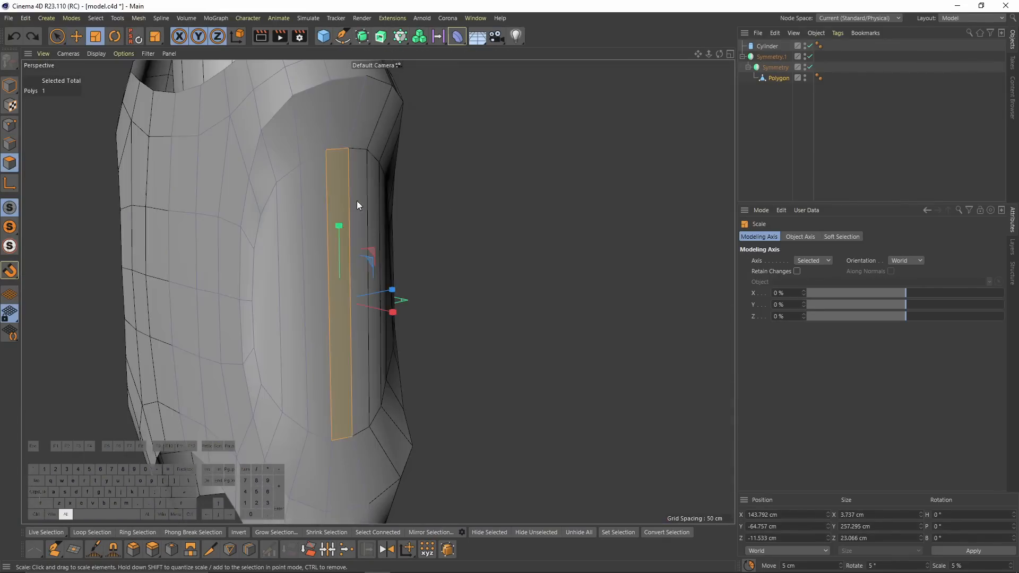
left_click_drag(349, 197, 342, 301, "alt")
left_click_drag(342, 301, 291, 253, "alt")
middle_click(291, 253)
middle_click(447, 301)
key("e")
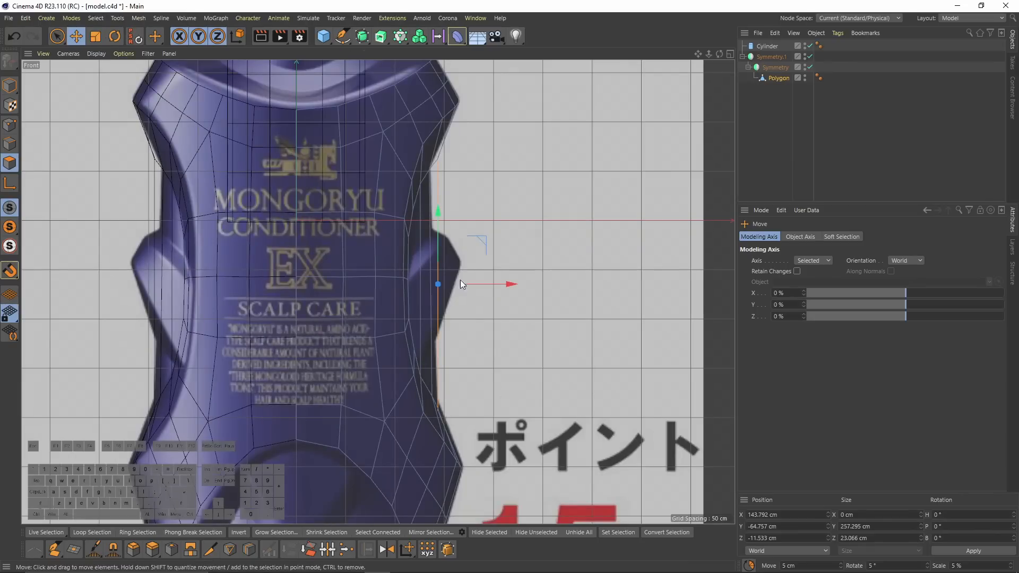
left_click_drag(498, 282, 495, 283)
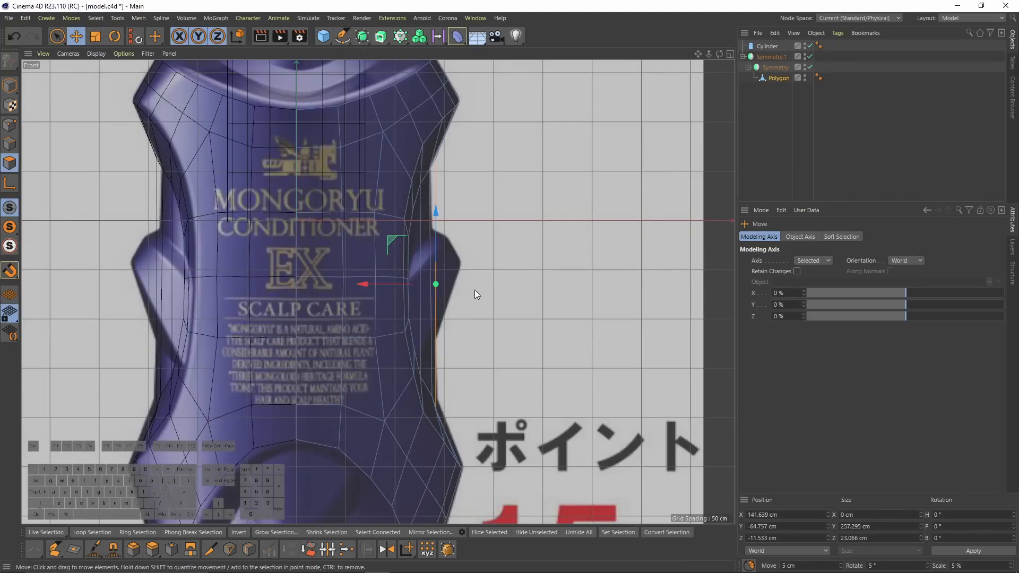
middle_click(246, 202)
middle_click(246, 206)
left_click_drag(221, 202, 98, 193, "alt")
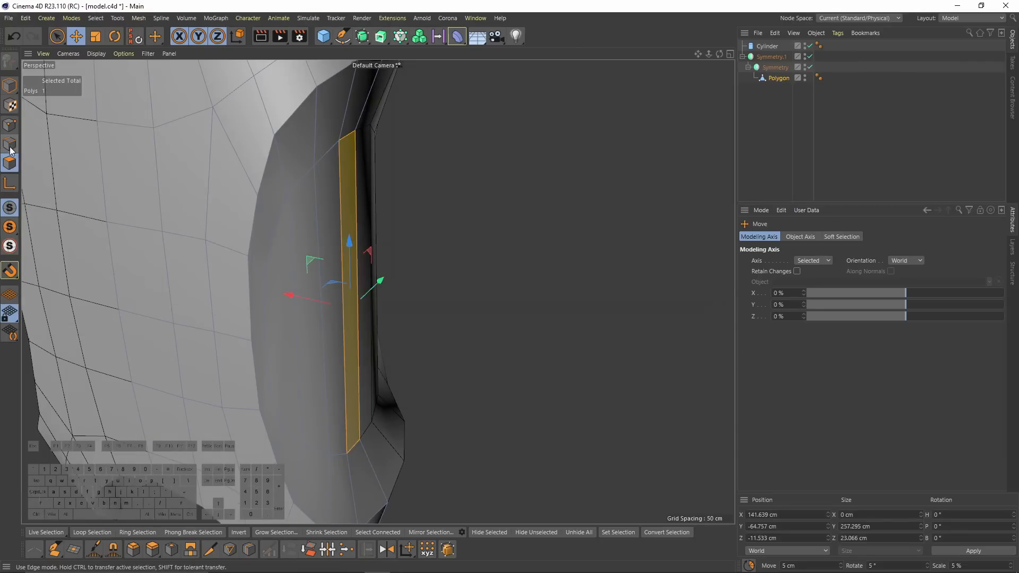
- Move the vertical edges between the middle polygon and the front rim along X to shape the recess in the front view
key("Return")
middle_click(332, 246)
middle_click(518, 411)
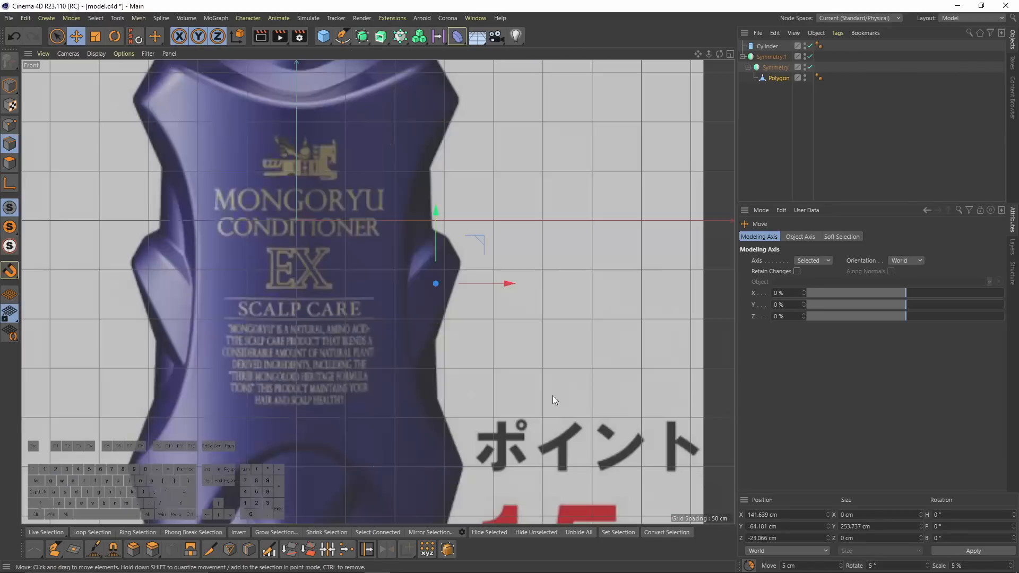
left_click_drag(512, 285, 483, 279)
middle_click(505, 285)
middle_click(303, 265)
left_click(264, 262)
middle_click(265, 263)
middle_click(491, 340)
middle_click(491, 279)
middle_click(168, 170)
middle_click(483, 280)
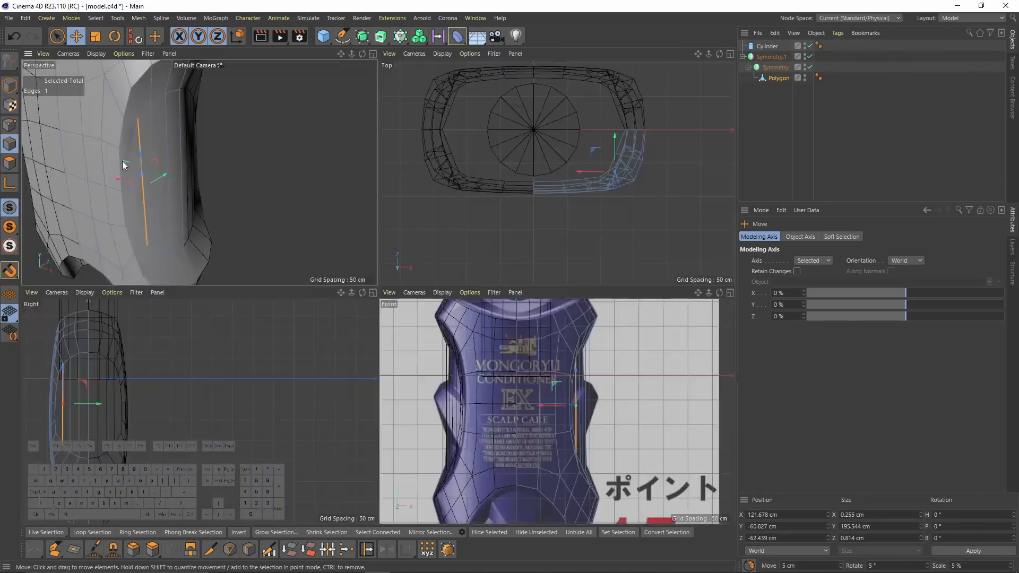
- Select the four-edge run along the recess's front rim and nudge it to about 112.9 cm in X
middle_click(125, 164)
double_click(241, 219)
left_click_drag(246, 405, 318, 416, "alt")
left_click_drag(309, 336, 303, 337)
left_click_drag(345, 318, 282, 279, "alt")
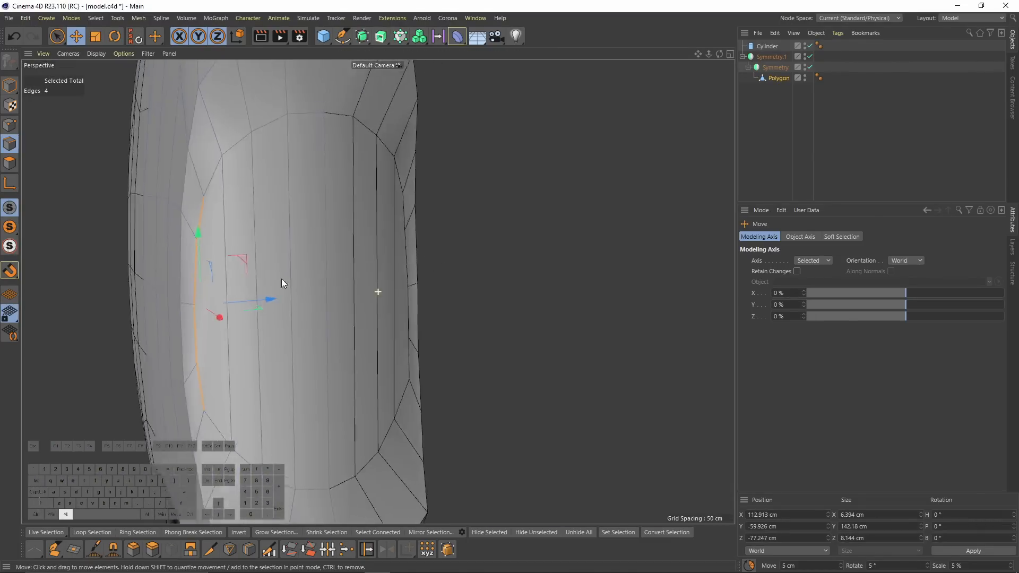
middle_click(282, 279)
middle_click(444, 324)
middle_click_drag(524, 280, 512, 201, "alt")
- Select the side recess's inner polygons and scale them vertically to about 252 cm
left_click(4, 165)
middle_click(265, 213)
left_click_drag(338, 362, 365, 356, "alt")
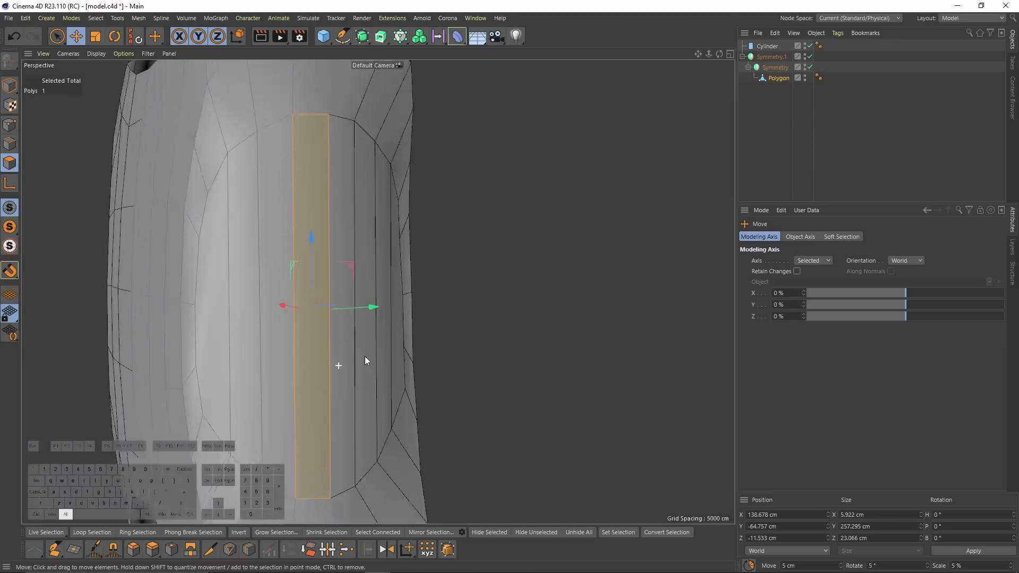
left_click(287, 318, "shift")
key("t")
left_click_drag(323, 217, 323, 224)
- Move the selected recess polygons up to about -62.9 cm in Y to fit the front reference
middle_click(425, 324)
key("e")
left_click_drag(412, 203, 412, 200)
middle_click(411, 200)
middle_click(222, 134)
left_click_drag(344, 189, 423, 199, "alt")
middle_click(426, 203)
middle_click(515, 377)
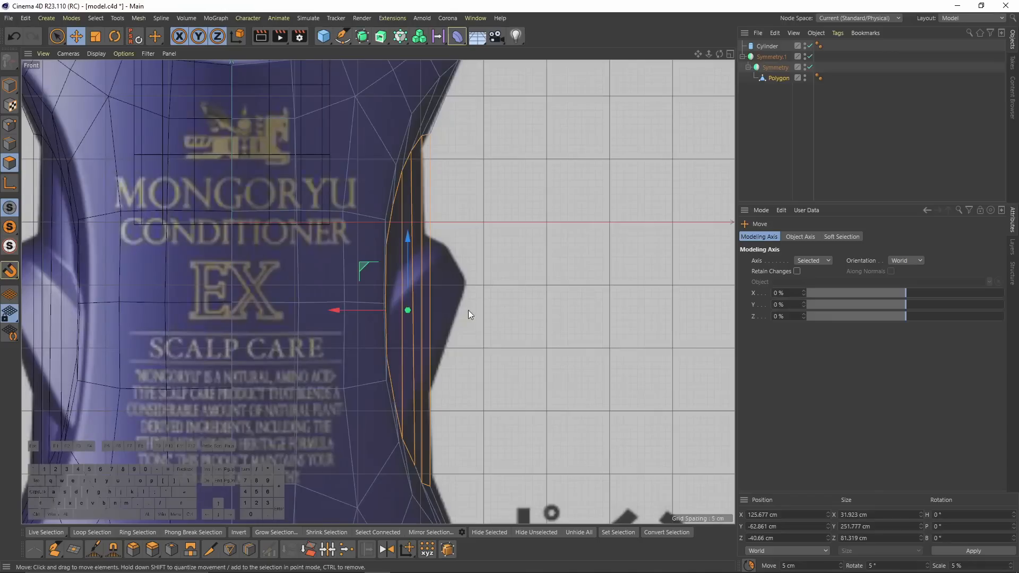
scroll(468, 310, "down", 1)
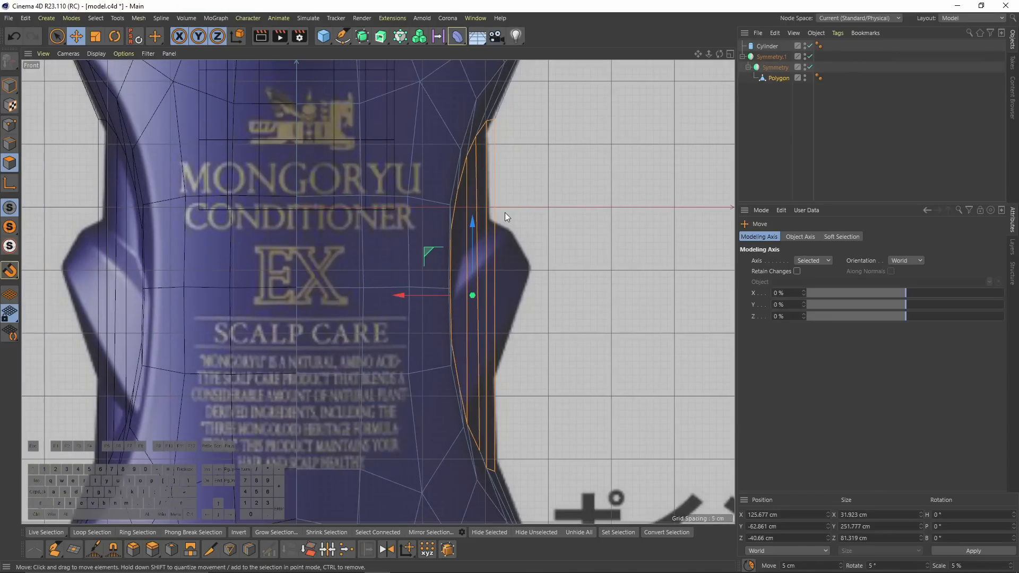
- Make a diagonal Line Cut in the front view from the recess's rim outward and up across the strips, following the reference's side bulge
left_click(10, 144)
middle_click(221, 152)
middle_click(221, 152)
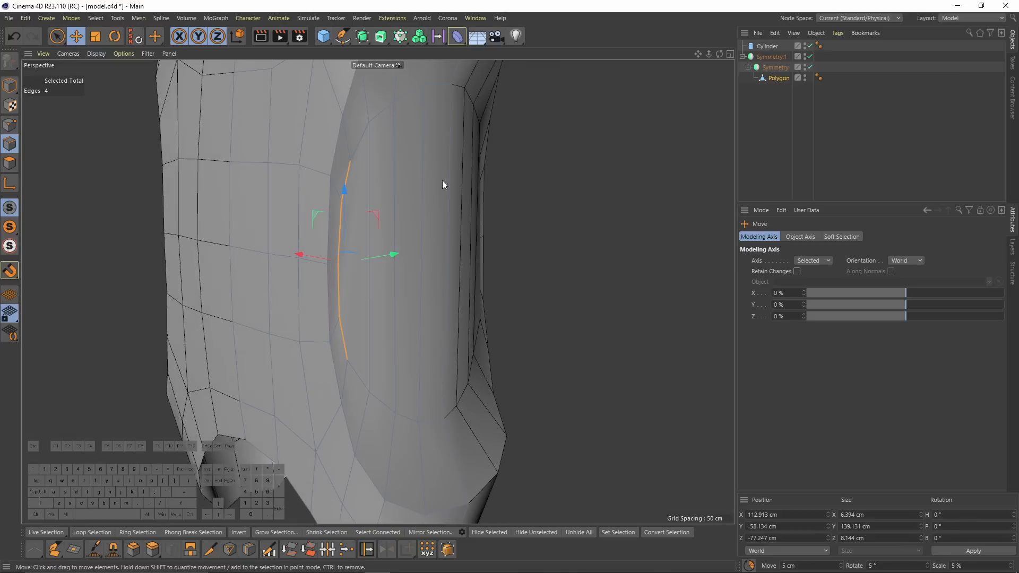
right_click(454, 164)
left_click(505, 276)
left_click_drag(441, 285, 466, 265, "alt")
middle_click(510, 334)
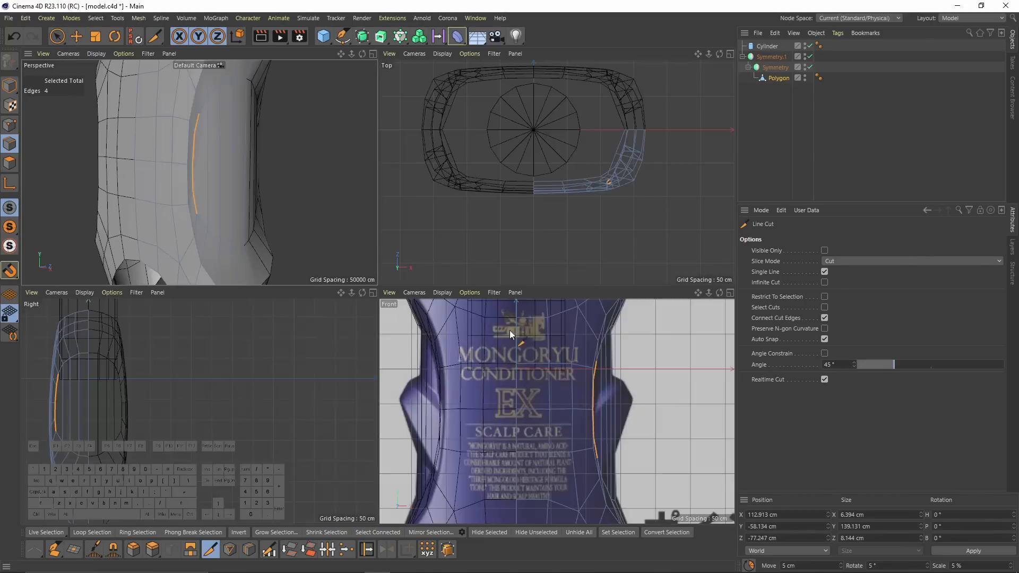
middle_click(510, 330)
scroll(471, 295, "up", 5)
left_click(435, 306)
left_click(551, 181)
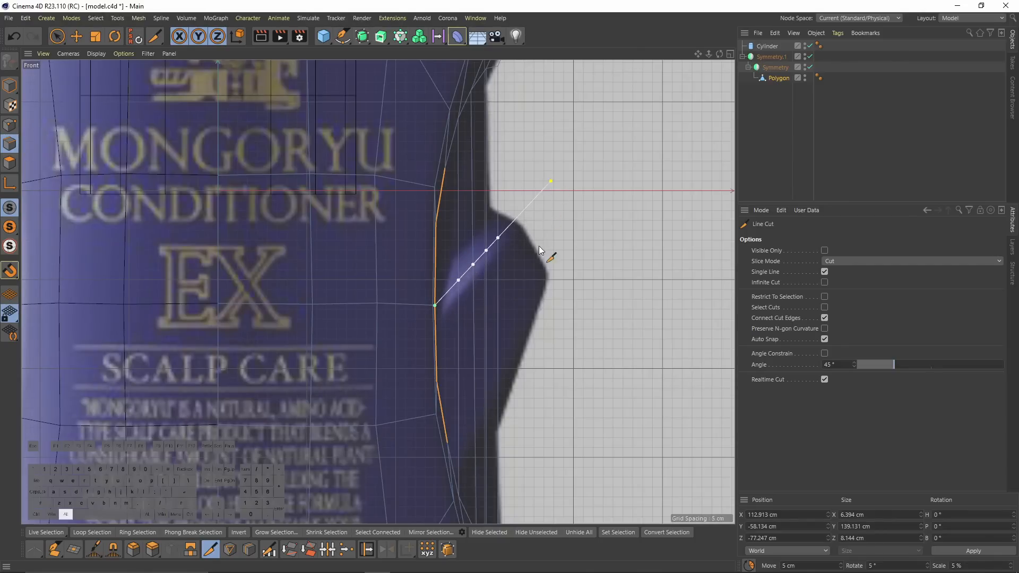
middle_click_drag(483, 412, 457, 295, "alt")
middle_click(431, 361)
middle_click(348, 265)
middle_click_drag(394, 318, 398, 260, "alt")
left_click_drag(399, 259, 390, 317, "alt")
- Make a second diagonal Line Cut across the recess strips below the first, starting from the lower rim
middle_click(478, 348)
scroll(616, 465, "up", 2)
left_click(562, 416)
key("space")
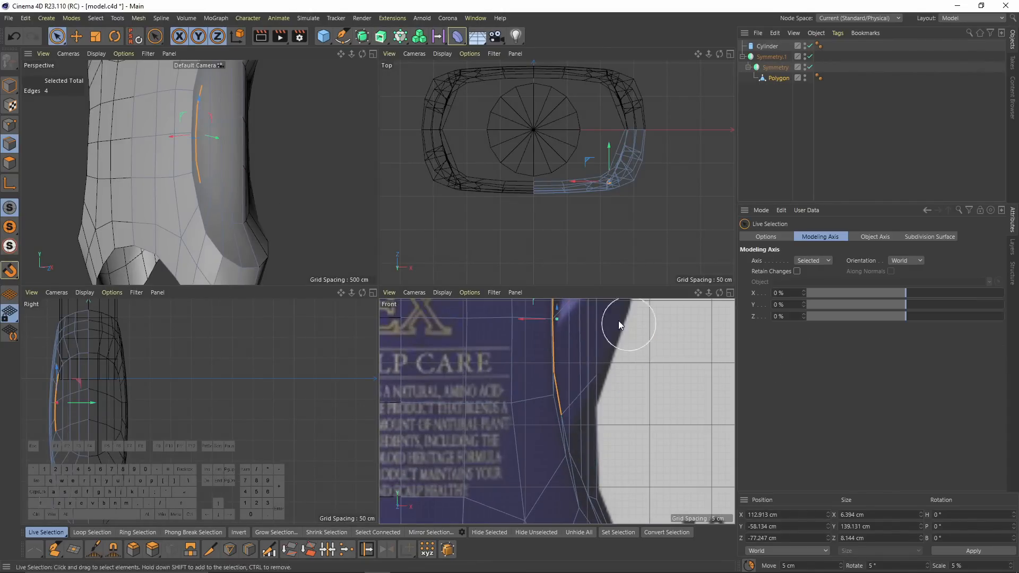
- Make a third Line Cut across the recess strips in the perspective view, midway between the two diagonal cuts
middle_click(297, 218)
left_click_drag(367, 230, 321, 237, "alt")
middle_click_drag(418, 270, 383, 318, "alt")
key("Return")
key("e")
left_click_drag(383, 318, 361, 284, "alt")
key("k")
key("k")
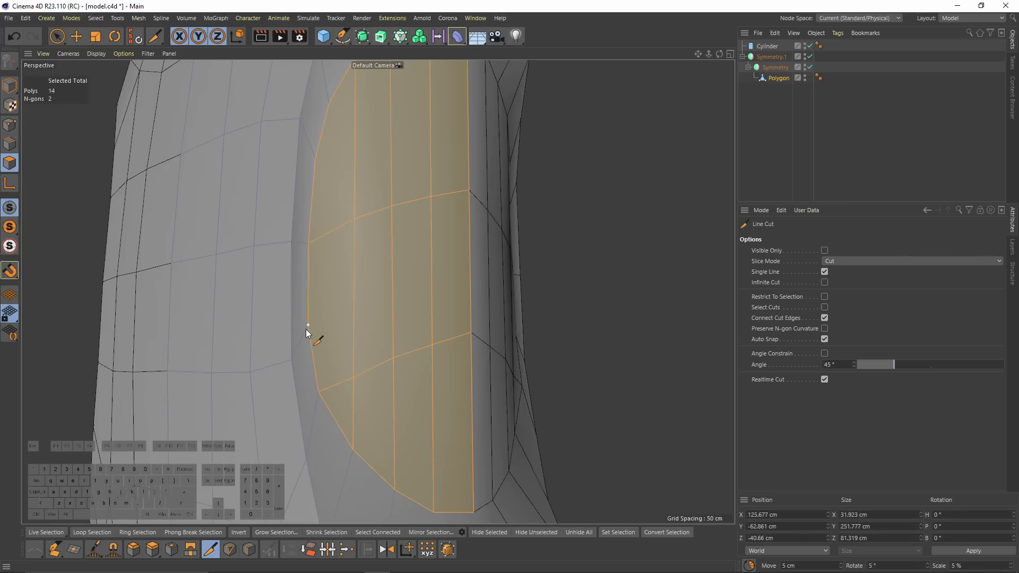
left_click(351, 310)
left_click(471, 266)
key("e")
- Adjust the cuts' end points on the recess's centre line, including the middle cut's point
left_click_drag(490, 312, 413, 341, "alt")
left_click(15, 130)
left_click(447, 212)
left_click(447, 359, "shift")
left_click_drag(445, 212, 396, 284)
left_click(446, 293)
- Select the eight recess polygons enclosed by the two outer diagonal cuts
left_click(9, 163)
mouse_move(212, 223)
left_mouse_down("alt")
mouse_move(366, 258)
mouse_move(371, 240)
mouse_move(419, 247)
left_mouse_up("alt")
left_click_drag(474, 309, 319, 240, "alt")
- Try to extrude the eight selected recess polygons outward by 11 cm
right_click(584, 303)
left_click(625, 159)
scroll(386, 301, "up", 6)
key("ctrl+z")
scroll(380, 301, "down", 5)
left_click_drag(380, 301, 397, 284, "alt")
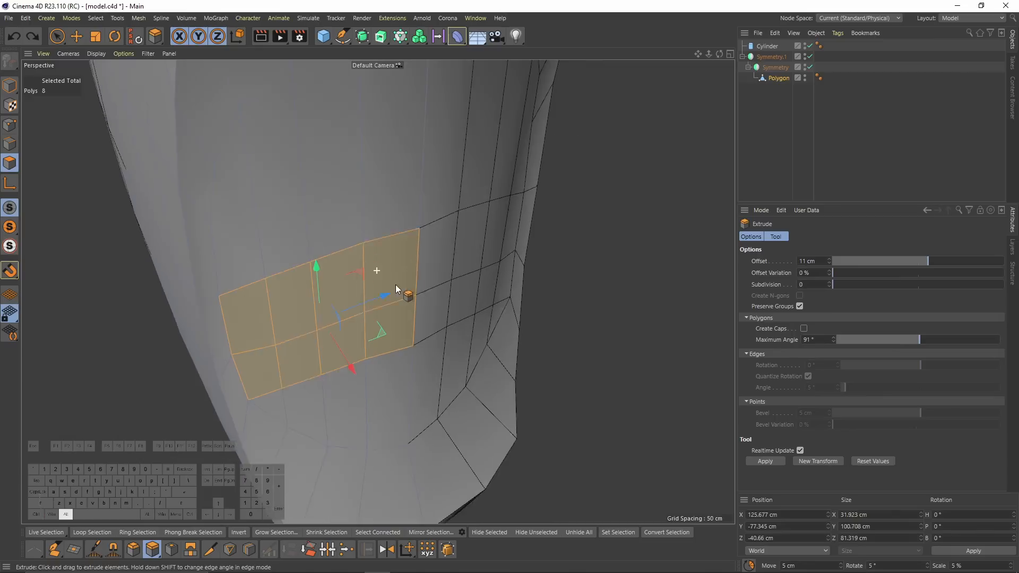
- Enable Clamp Points on Axis for both Symmetry objects and reselect the Polygon object
left_click(776, 68, "ctrl")
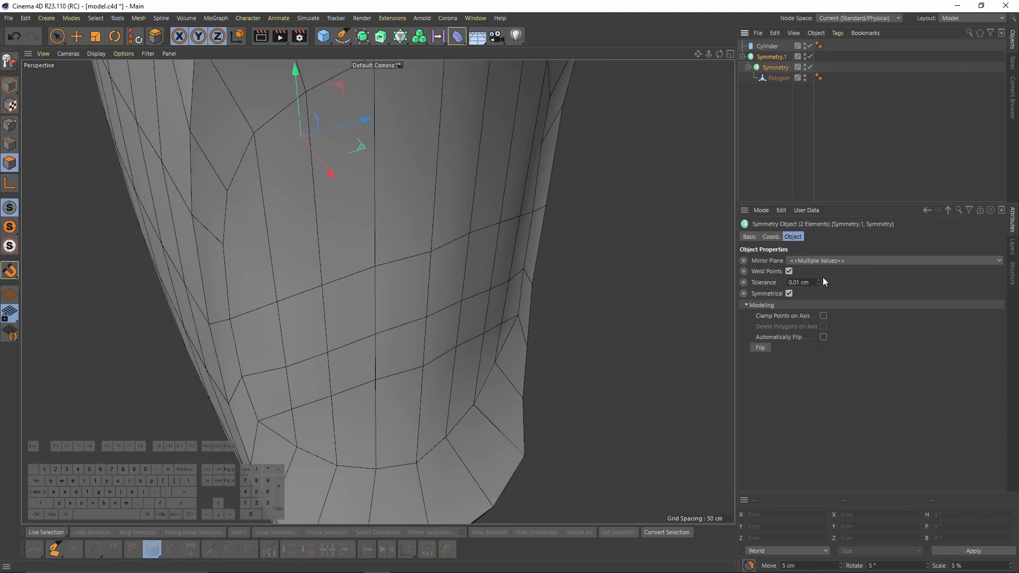
left_click(823, 316)
left_click(776, 79)
- Try to extrude the eight selected recess polygons outward by 12.3 cm
key("d")
left_click_drag(531, 320, 403, 209, "alt")
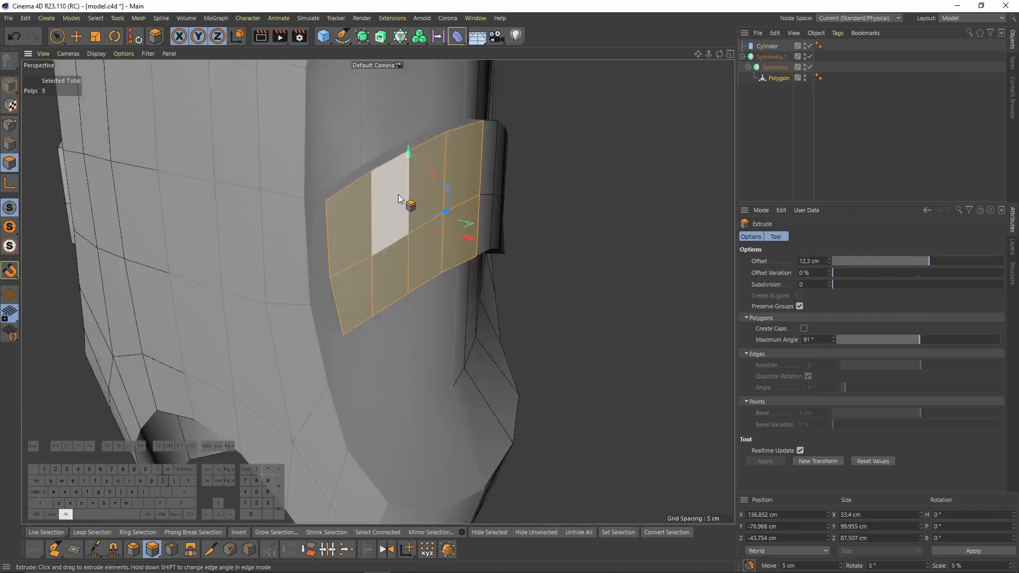
middle_click(403, 209)
scroll(441, 320, "down", 3)
key("F1")
left_click_drag(318, 213, 41, 170, "alt")
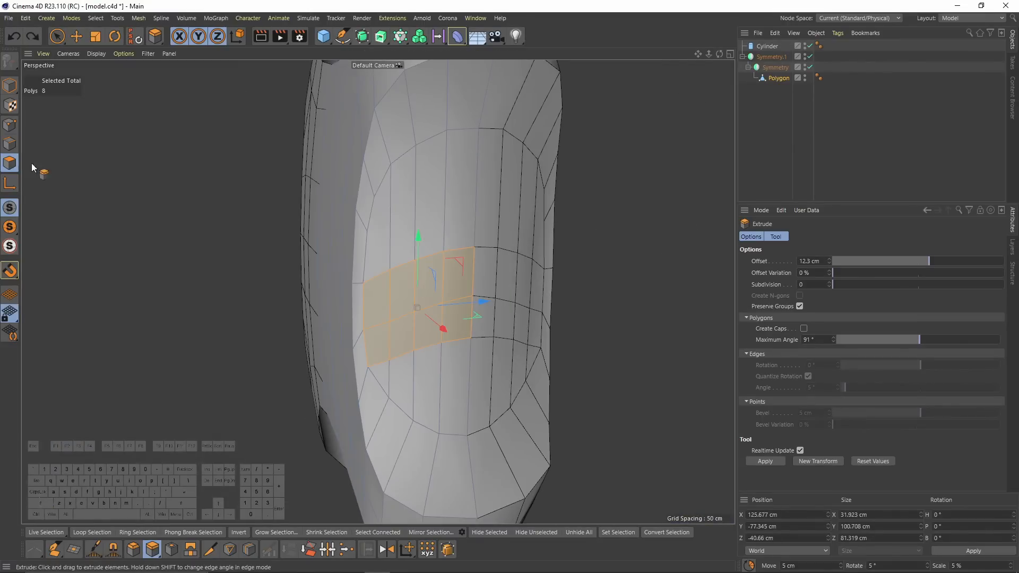
- Select the recess's 17 inner polygons, set the modeling axis Z to 100%, and scale them along Z to about 71 cm
key("space")
mouse_move(458, 220)
left_mouse_down()
mouse_move(396, 265)
mouse_move(438, 376)
mouse_move(413, 321)
mouse_move(451, 348)
mouse_move(427, 311)
left_mouse_up()
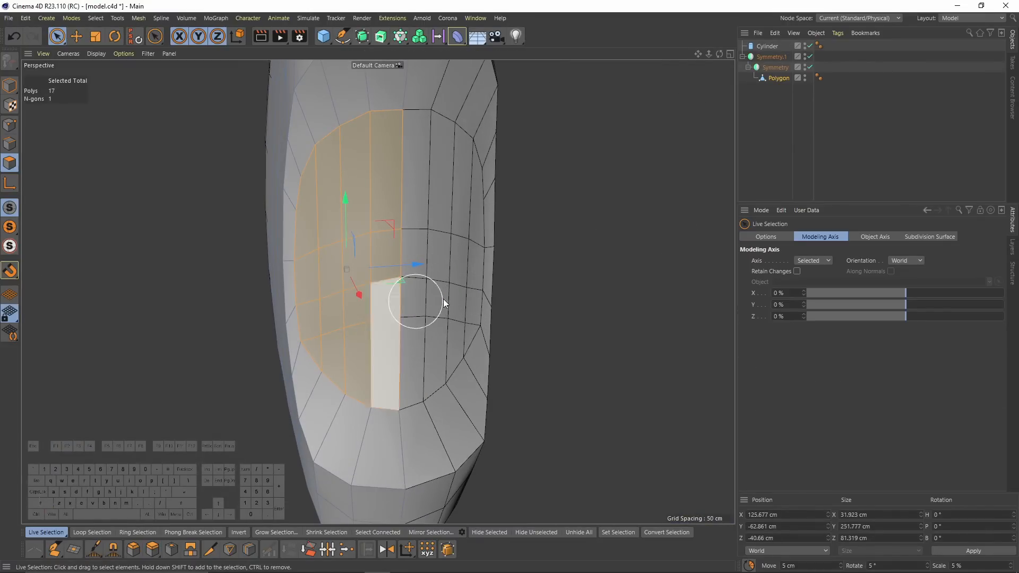
key("t")
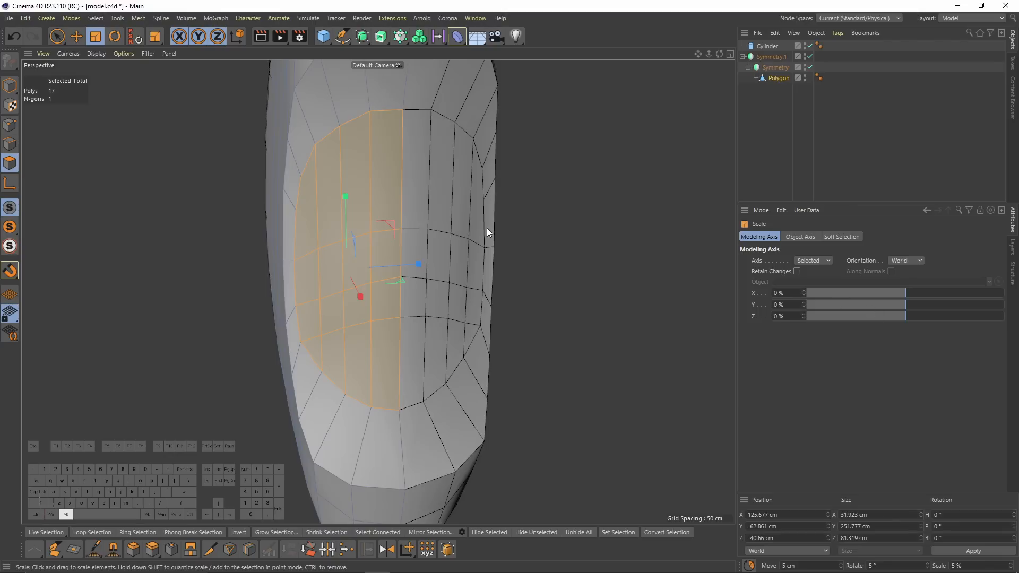
left_click_drag(486, 227, 499, 230, "alt")
left_click_drag(905, 317, 1016, 318)
left_click_drag(572, 262, 460, 295, "alt")
key("ctrl+z")
- Extrude the eight polygons between the diagonal cuts outward by 19.6 cm to form the side bulge
scroll(459, 305, "up", 5)
key("d")
scroll(458, 321, "down", 2)
middle_click_drag(472, 369, 471, 279, "alt")
left_click_drag(471, 278, 496, 283, "alt")
left_click_drag(496, 284, 546, 284)
scroll(352, 266, "down", 6)
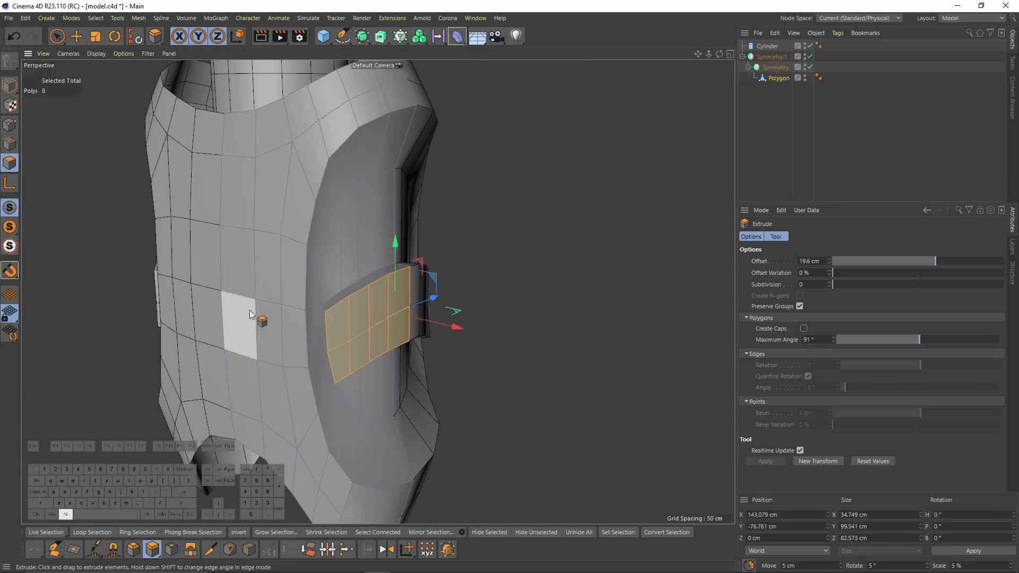
- Select the 12-edge loop around the recess's outer rim and slide it by -7.595 cm
left_click(9, 143)
key("e")
double_click(313, 213)
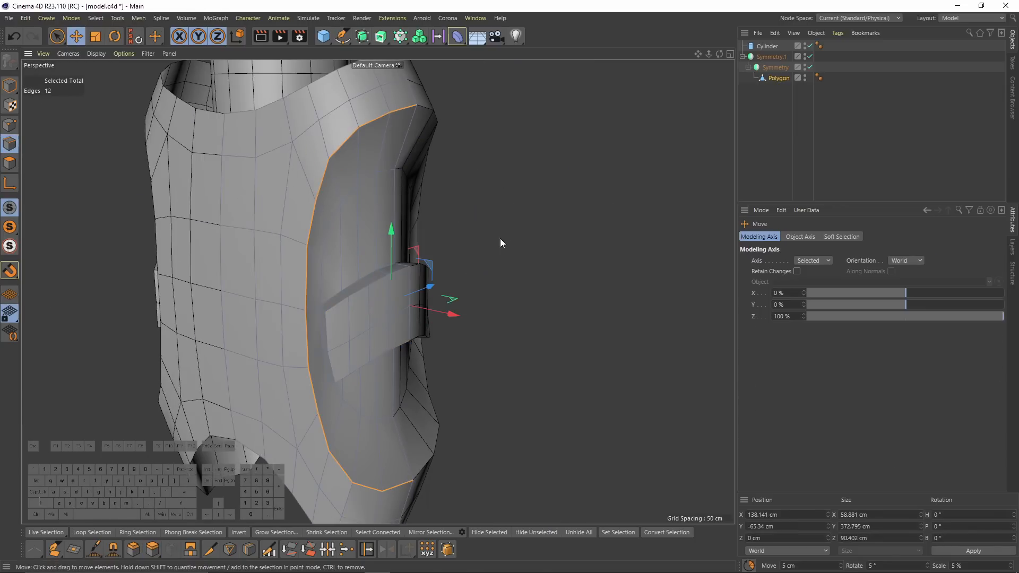
left_click_drag(508, 378, 510, 279, "alt")
right_click(513, 279)
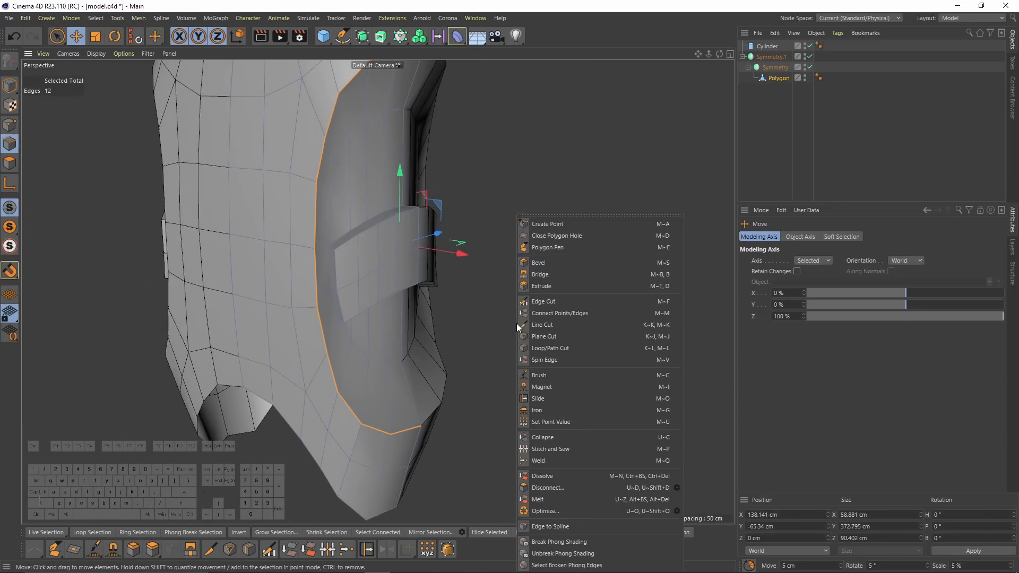
left_click(539, 398)
scroll(322, 281, "up", 3)
left_click_drag(322, 282, 361, 260, "alt")
key("e")
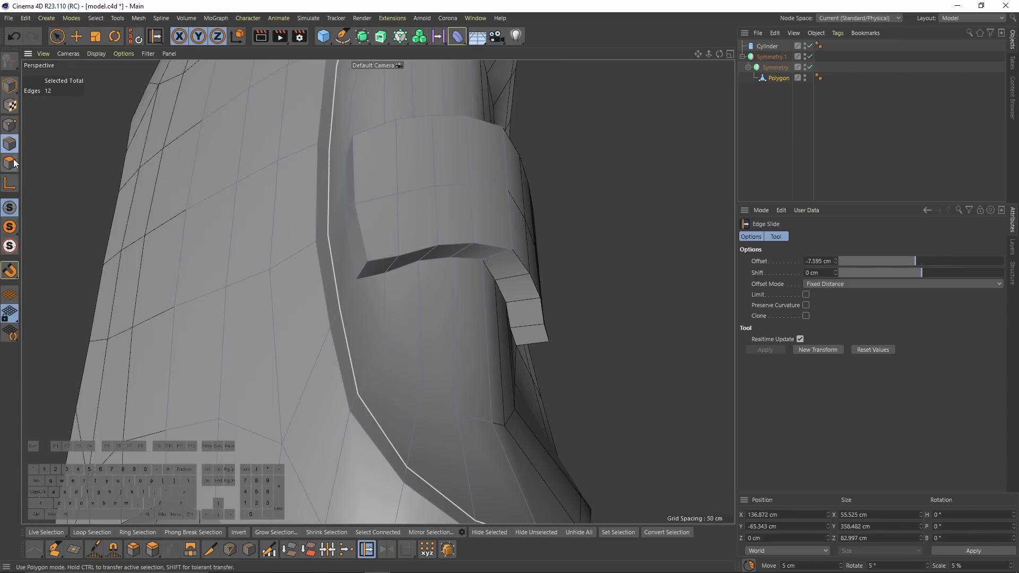
- Select the polygons closing the gap between the bulge's front end and the recess rim, and delete them
key("Return")
left_click_drag(336, 212, 339, 205, "alt")
left_click(339, 207)
left_click(344, 265, "shift")
left_click_drag(364, 253, 361, 257, "alt")
left_click(358, 249, "shift")
left_click_drag(384, 152, 371, 255, "alt")
key("Delete")
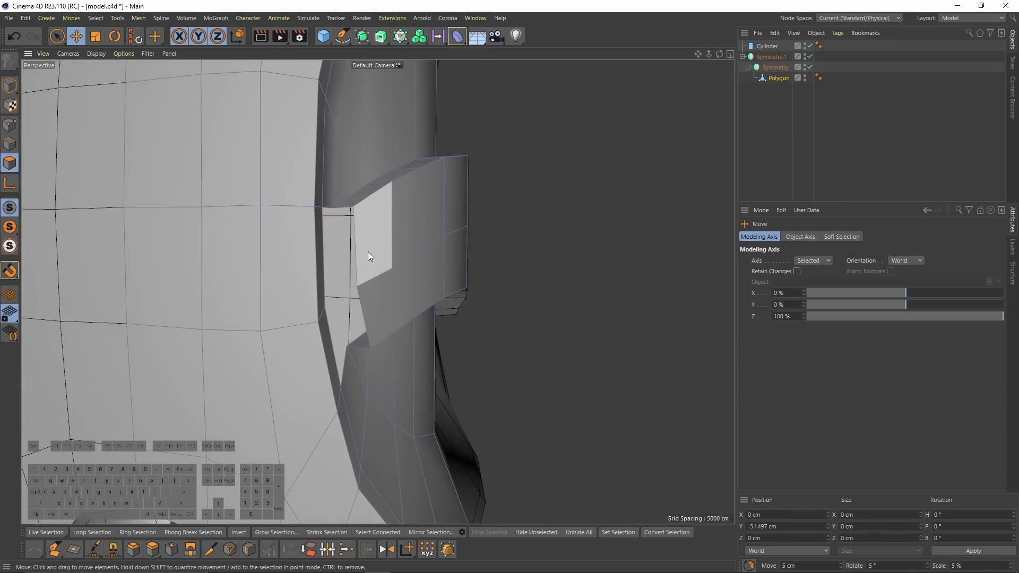
- Use Stitch and Sew to join the bulge's upper open-edge points to the neighbouring recess rim points
left_click(10, 125)
left_click_drag(344, 214, 313, 240, "alt")
left_click(321, 203)
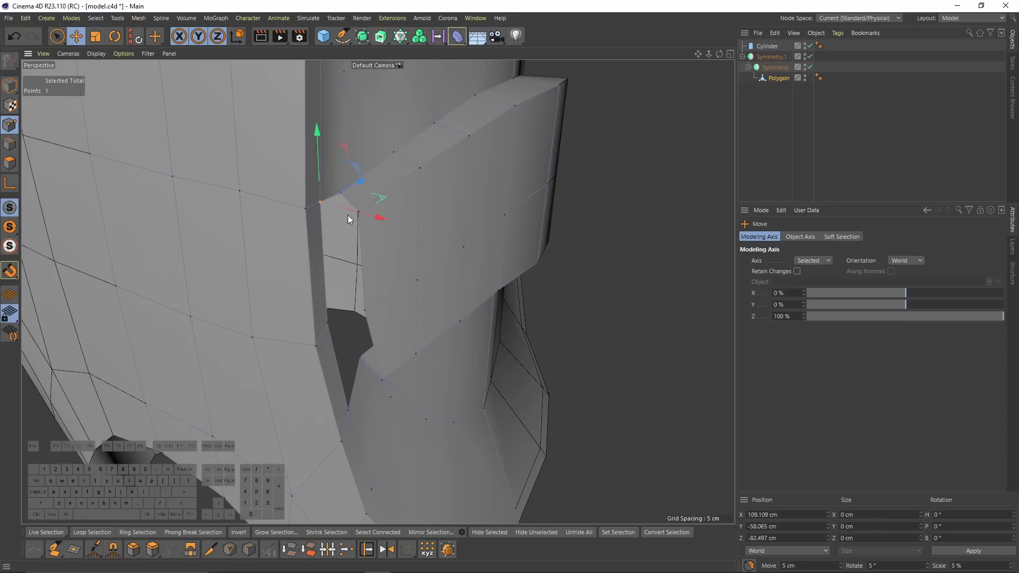
left_click(359, 212, "shift")
right_click(451, 304)
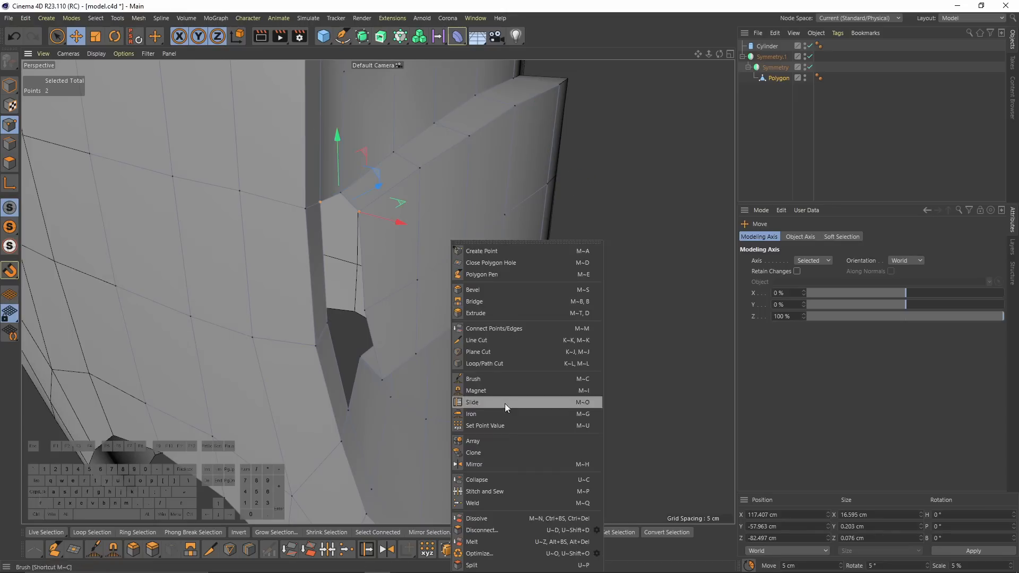
left_click(491, 496)
left_click(319, 203)
left_click(359, 307)
key("space")
- Sew the remaining lower open points of the bulge to the recess rim to close the gap
left_click(327, 322)
left_click_drag(327, 322, 419, 324, "alt")
key("space")
left_click(327, 308)
key("space")
middle_click(419, 324)
middle_click(352, 427)
middle_click(352, 427)
middle_click(168, 215)
- Select the bulge's inner and outer top edges and move them in the front view to fit the reference's shoulder
left_click(9, 143)
key("e")
left_click(330, 262)
left_click(373, 242, "shift")
left_click(393, 230, "shift")
left_click_drag(375, 240, 420, 154, "alt")
left_click(382, 253, "shift")
middle_click(419, 164)
middle_click(564, 364)
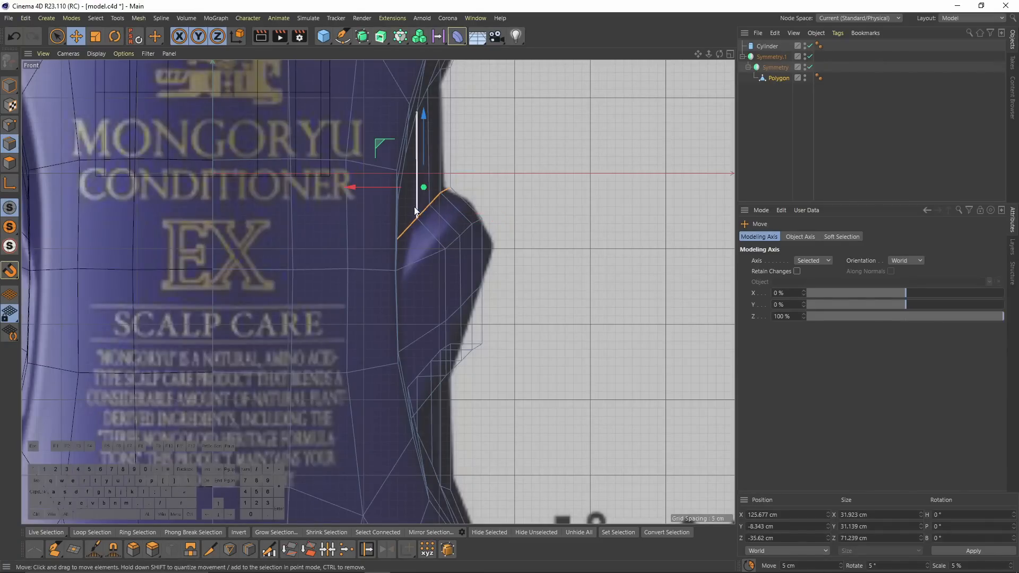
left_click(455, 242)
left_click_drag(408, 195, 410, 156)
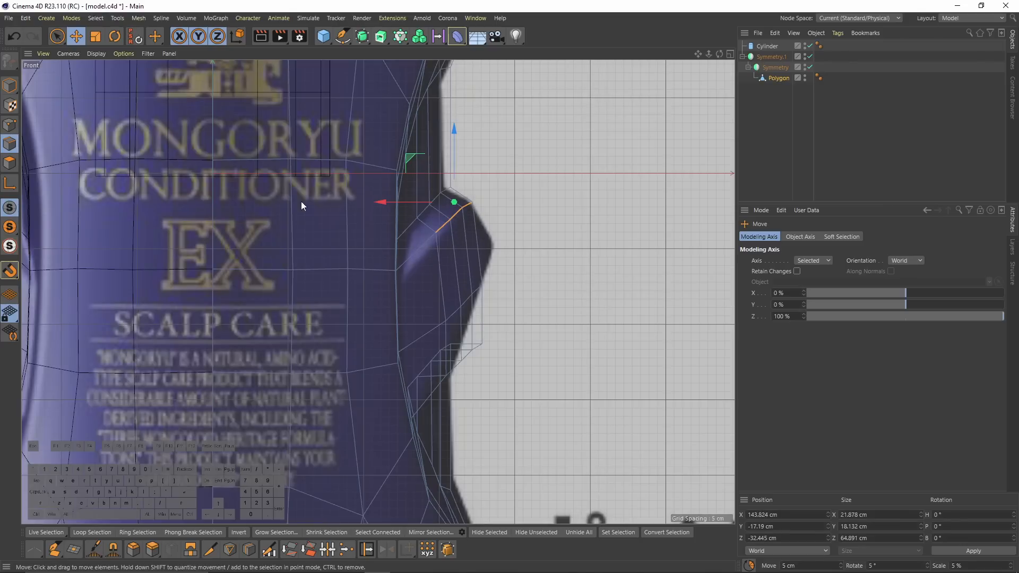
- Move the point where the bulge's top meets the recess rim vertically to about -53.1 cm in Y
left_click(11, 125)
key("0")
left_click_drag(387, 227, 413, 300)
left_click_drag(396, 207, 409, 269)
left_click(390, 223)
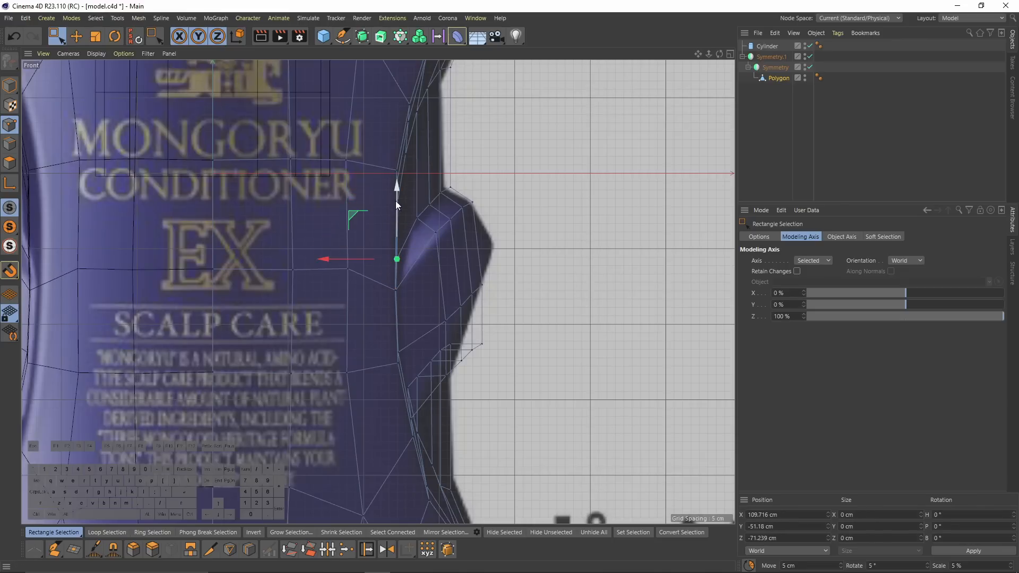
key("F1")
left_click_drag(317, 165, 317, 211, "alt")
middle_click(317, 211)
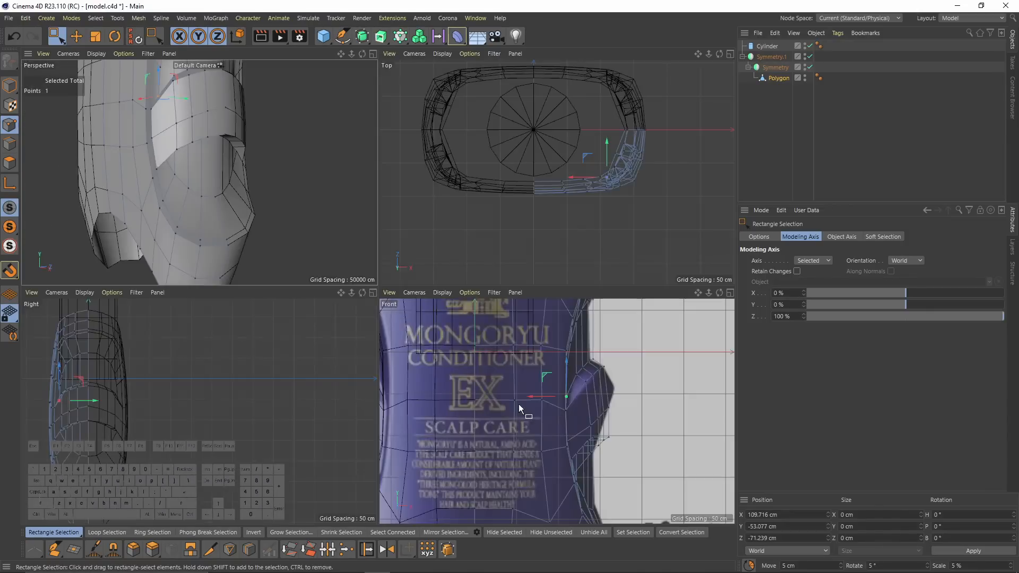
- Select the bulge's middle row of points in the front view and move it up along the reference outline
middle_click(518, 403)
middle_click_drag(494, 372, 470, 299, "alt")
right_click_drag(470, 299, 429, 205, "alt")
left_click_drag(413, 165, 496, 230)
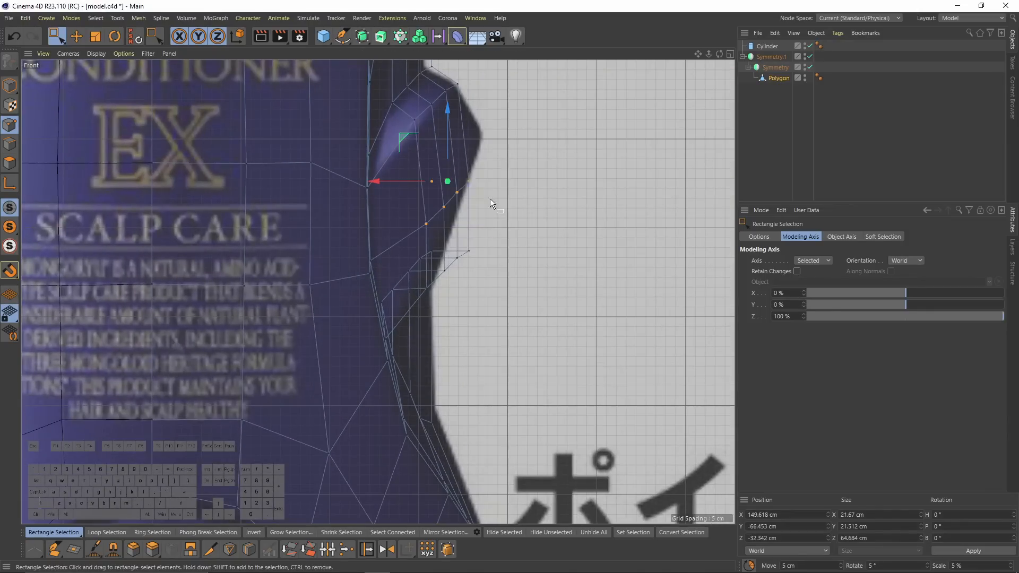
middle_click(295, 292)
middle_click(568, 324)
middle_click(537, 311)
middle_click(468, 248)
middle_click(469, 248)
middle_click(466, 329)
middle_click_drag(462, 276, 459, 320, "alt")
left_click_drag(404, 181, 407, 108)
middle_click(456, 291)
- Move the bulge's three outer edges up and outward to about X 159.7 cm, Y -44 cm, following the front reference
left_click(10, 144)
key("e")
double_click(426, 202, "shift")
middle_click(426, 233)
middle_click(467, 329)
left_click_drag(425, 270, 426, 206)
middle_click(341, 197)
middle_click(339, 198)
left_click_drag(277, 251, 391, 316, "alt")
middle_click(398, 316)
middle_click(414, 315)
left_click_drag(411, 187, 437, 149)
middle_click(409, 149)
middle_click(247, 130)
left_click_drag(247, 131, 246, 190, "alt")
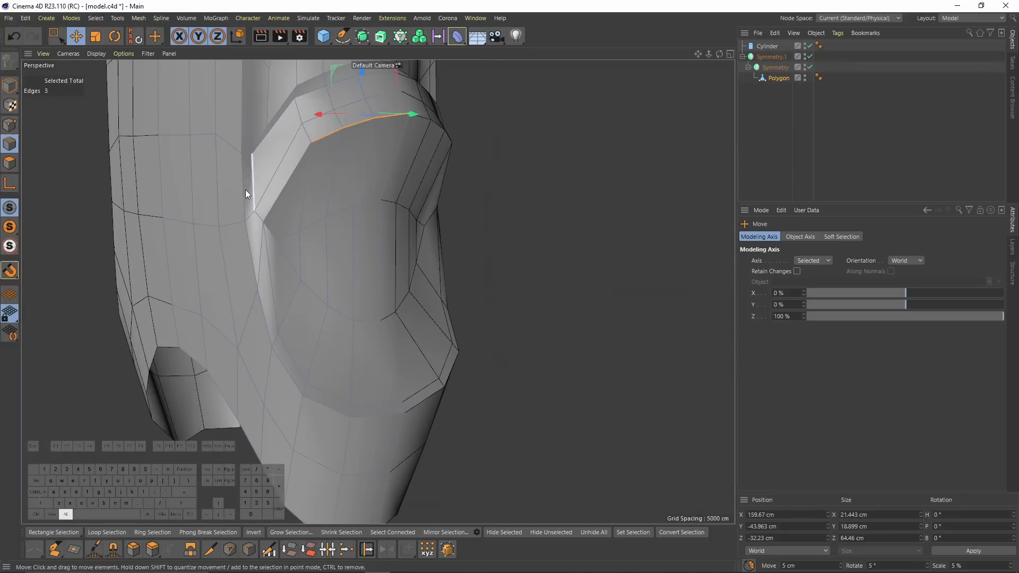
- Slide the bulge's points and edges near the recess rim to smooth its lower curve
left_click(10, 125)
key("m")
key("o")
left_click_drag(331, 124, 376, 189, "alt")
left_click_drag(278, 303, 329, 175, "alt")
left_click(10, 143)
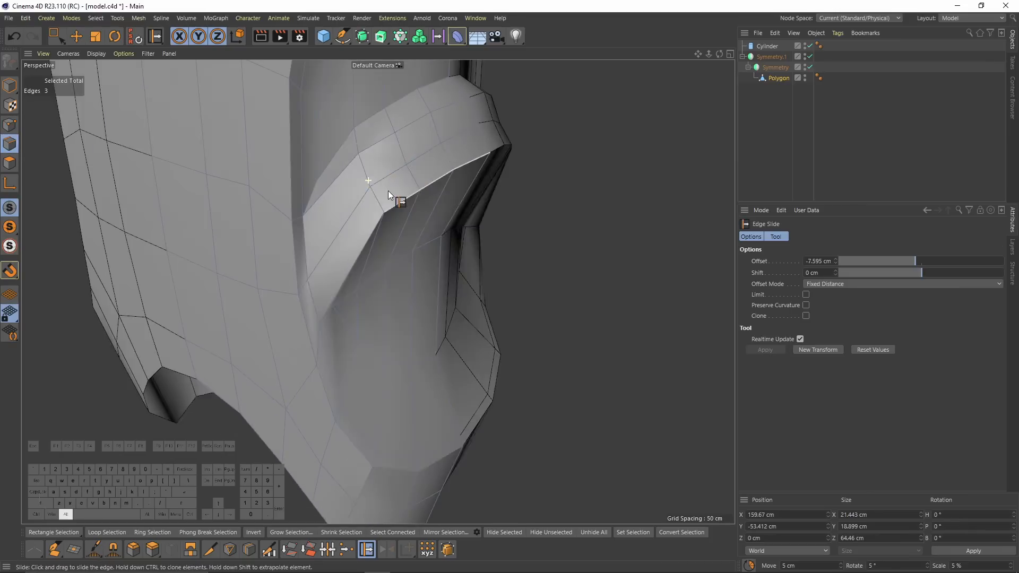
left_click(370, 206)
left_click_drag(370, 209, 357, 242)
left_click_drag(234, 229, 347, 292, "alt")
- Select the five points of the bulge's lower-middle row and slide them 76.7% toward its lower edge
left_click(15, 128)
left_click(17, 144)
left_click_drag(402, 180, 382, 228, "alt")
left_click(387, 194)
left_click(399, 215, "shift")
left_click_drag(390, 215, 384, 252, "alt")
left_click(11, 127)
left_click_drag(385, 252, 364, 158)
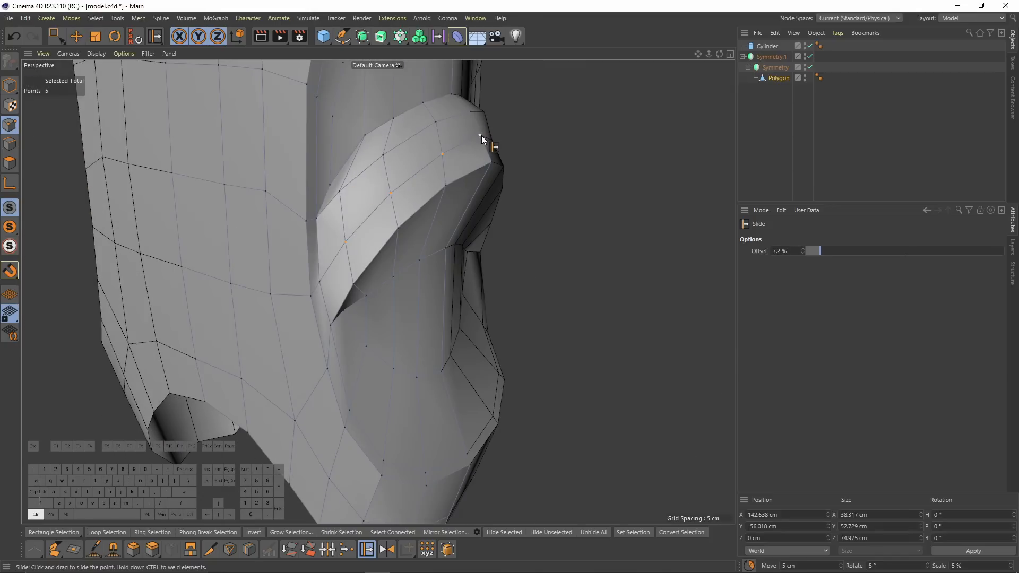
key("ctrl+shift+z")
left_click_drag(480, 138, 288, 291)
- Line Cut along the middle of the bulge's wide lower strip, from its recess-rim end to the recess's centre line
right_click(314, 214)
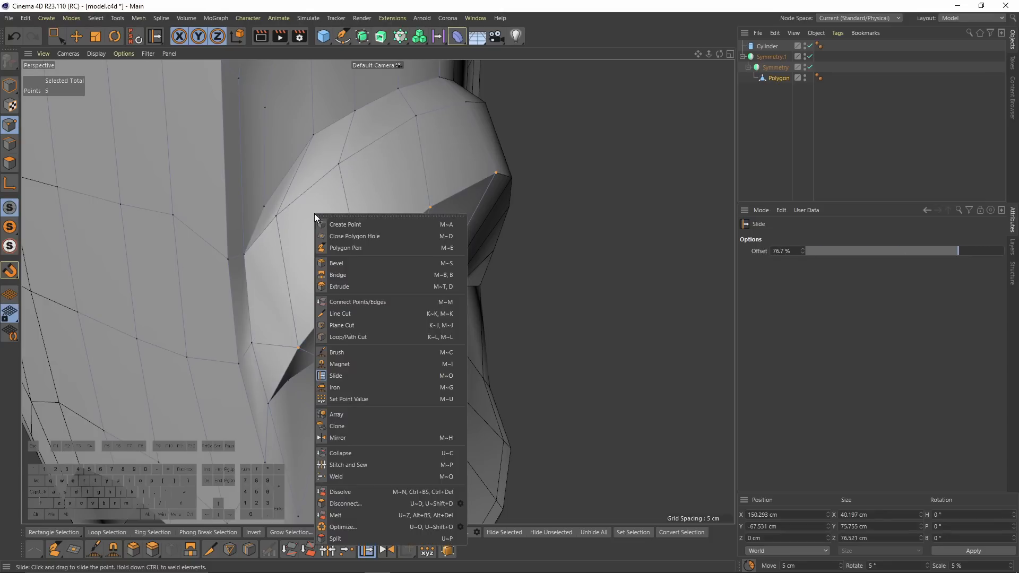
left_click(343, 314)
left_click(251, 343)
left_click(287, 288)
left_click(350, 216)
left_click(423, 161)
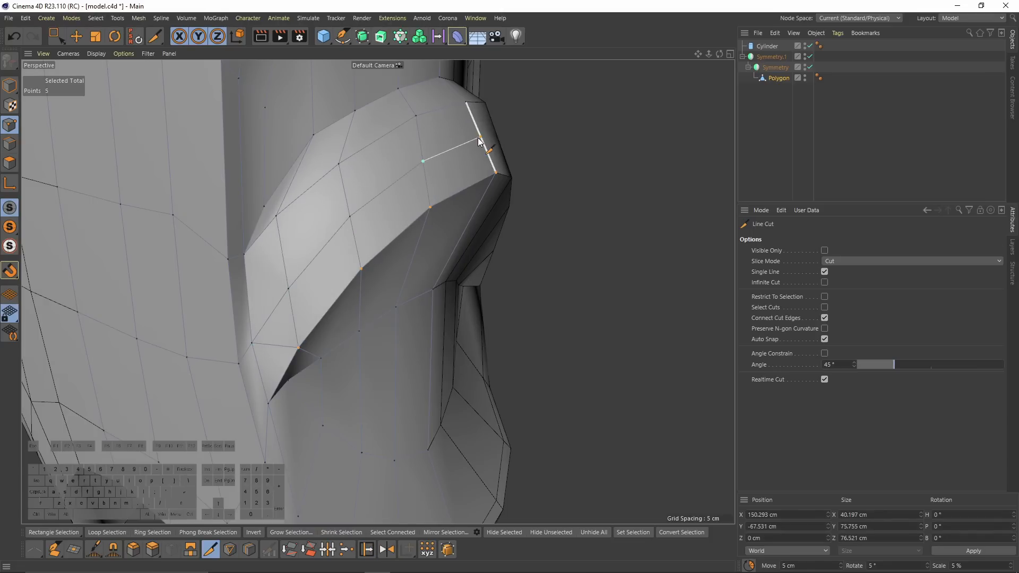
left_click(479, 139)
key("e")
- Dissolve the stray edge at the bulge's lower end, where it meets the recess rim
left_click(10, 143)
left_click(276, 346)
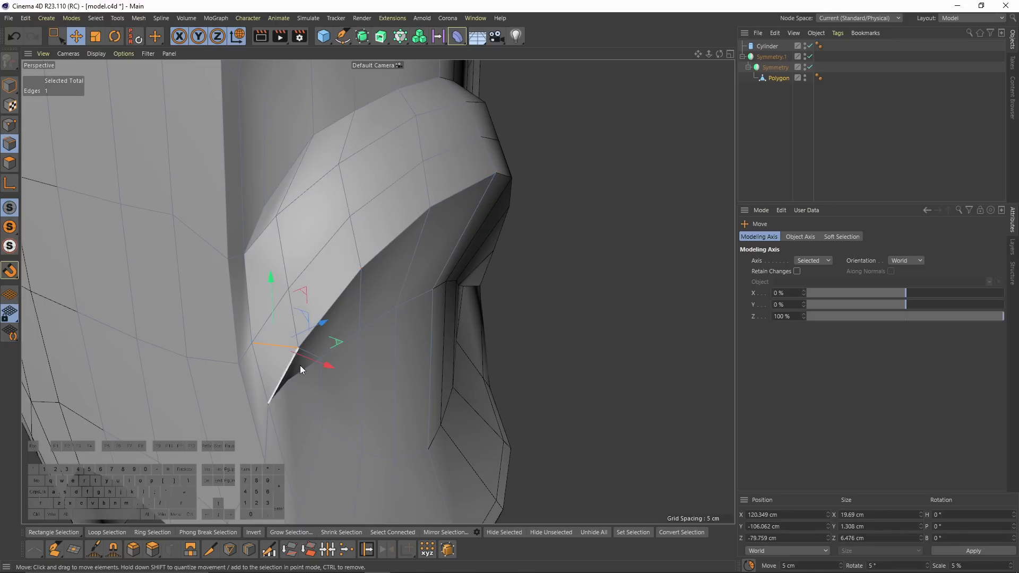
right_click(480, 382)
left_click(526, 477)
scroll(366, 260, "down", 3)
left_click_drag(318, 218, 223, 202, "alt")
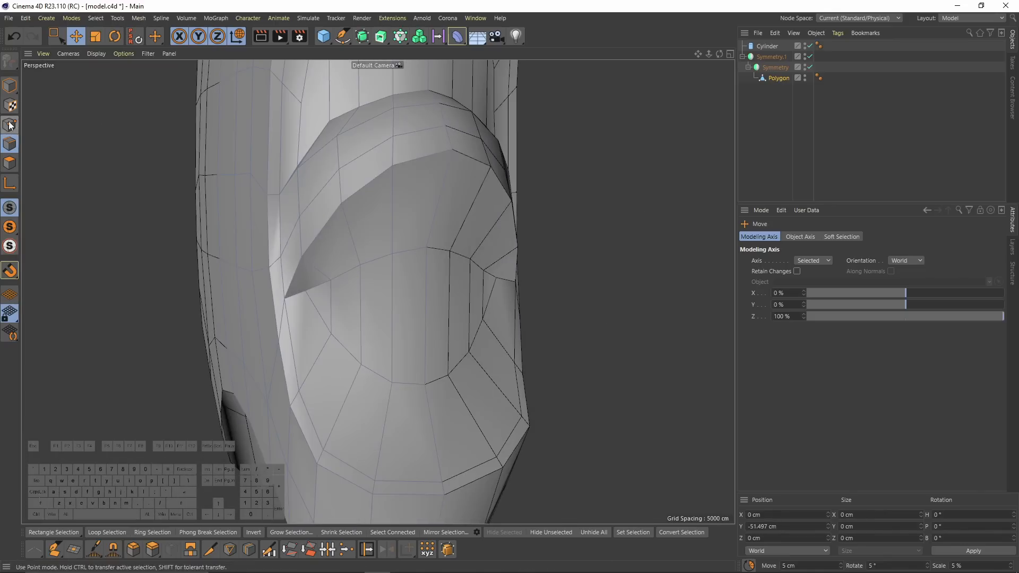
- Slide the point at the bulge's lower tip 16.2% along its edge
left_click(10, 125)
scroll(300, 291, "up", 1)
key("m")
key("o")
left_click_drag(299, 290, 314, 284)
left_click_drag(313, 284, 345, 223, "alt")
middle_click(345, 223)
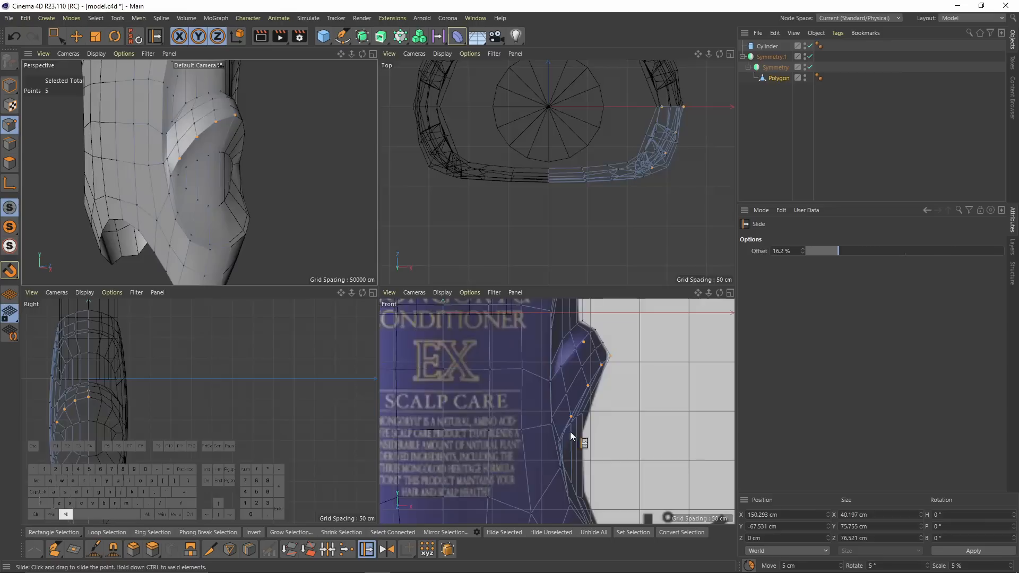
middle_click_drag(571, 436, 557, 422, "alt")
- Select the five points along the upper border of the hollow below the bulge and move them down to Y -120.248 cm
middle_click(367, 239)
scroll(401, 250, "up", 2)
key("9")
left_click_drag(437, 258, 343, 296)
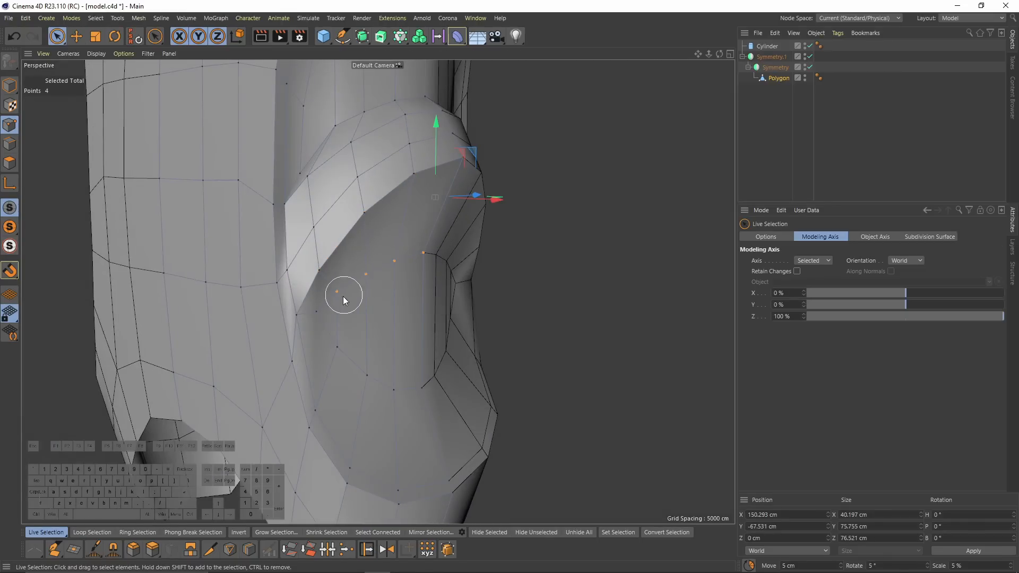
middle_click(601, 432)
middle_click(601, 432)
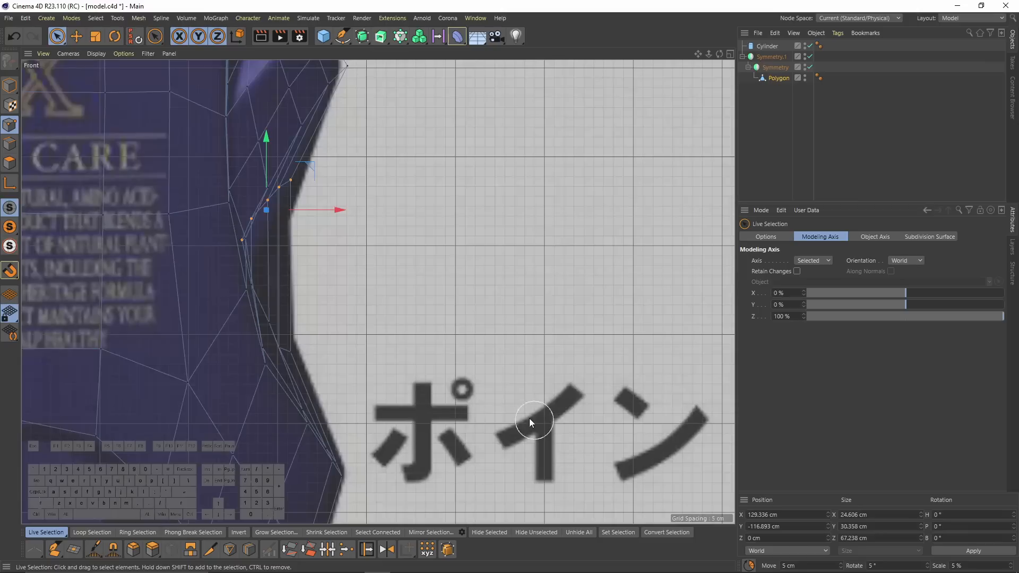
left_click_drag(268, 141, 272, 183)
middle_click(272, 183)
middle_click(193, 182)
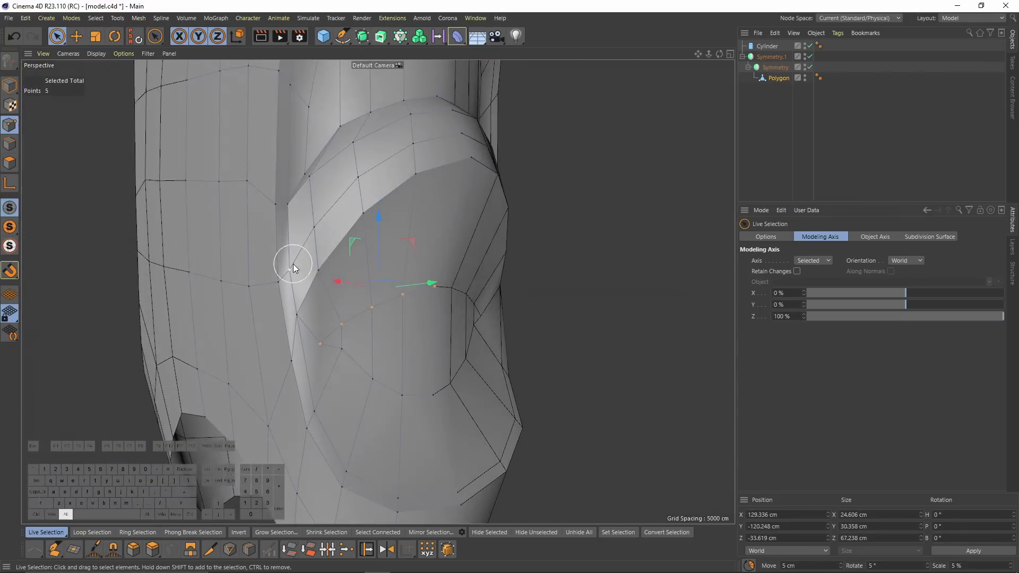
- Slide the rim point beside the bulge's lower end downward along the recess rim
key("m")
key("o")
middle_click(361, 321)
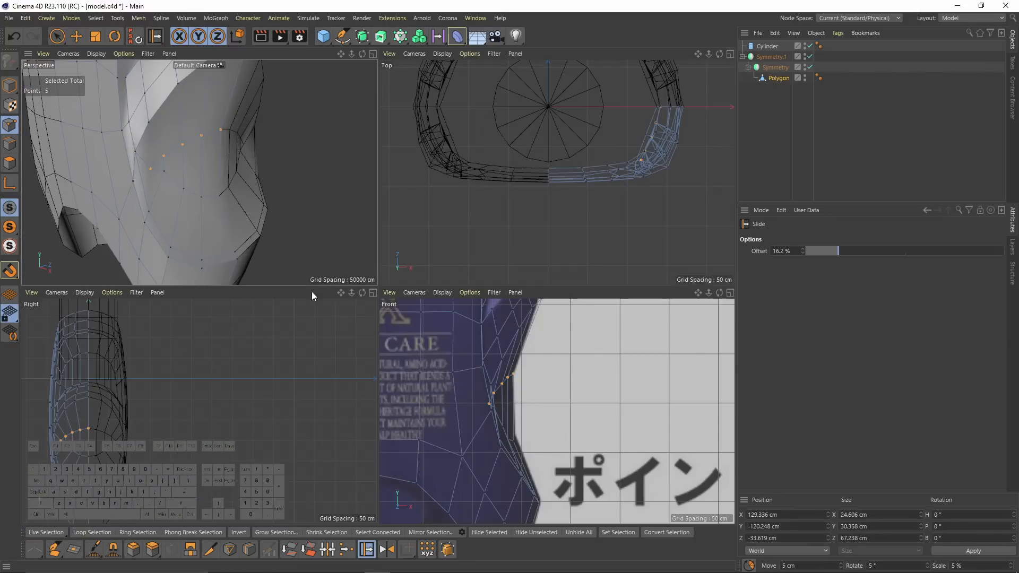
middle_click(250, 217)
left_click_drag(364, 263, 342, 252, "alt")
left_click_drag(285, 237, 275, 270)
left_click_drag(327, 290, 350, 311, "alt")
left_click_drag(350, 311, 397, 241, "alt")
middle_click(397, 240)
middle_click(330, 199)
- Select a point on the bulge and compare the shape with the front reference
left_click_drag(330, 199, 447, 219, "alt")
key("e")
left_click(435, 237)
left_click_drag(439, 161, 397, 358, "alt")
middle_click(397, 358)
middle_click_drag(397, 358, 565, 365, "alt")
middle_click(182, 173)
left_click_drag(182, 173, 324, 356, "alt")
left_click_drag(346, 266, 361, 295, "alt")
- Bevel the edge loops of the recess outline, the bulge's borders and the hollow below it in Chamfer mode with 0 subdivisions
left_click(10, 144)
left_click_drag(419, 234, 515, 239, "alt")
left_click(451, 240)
left_click(444, 183, "shift")
left_click(399, 212, "shift")
left_click(347, 273, "shift")
double_click(403, 357, "shift")
left_click_drag(371, 289, 372, 266, "alt")
double_click(411, 260, "shift")
left_click_drag(385, 315, 490, 244, "alt")
double_click(416, 205, "shift")
right_click(587, 194)
left_click(610, 244)
scroll(490, 244, "up", 5)
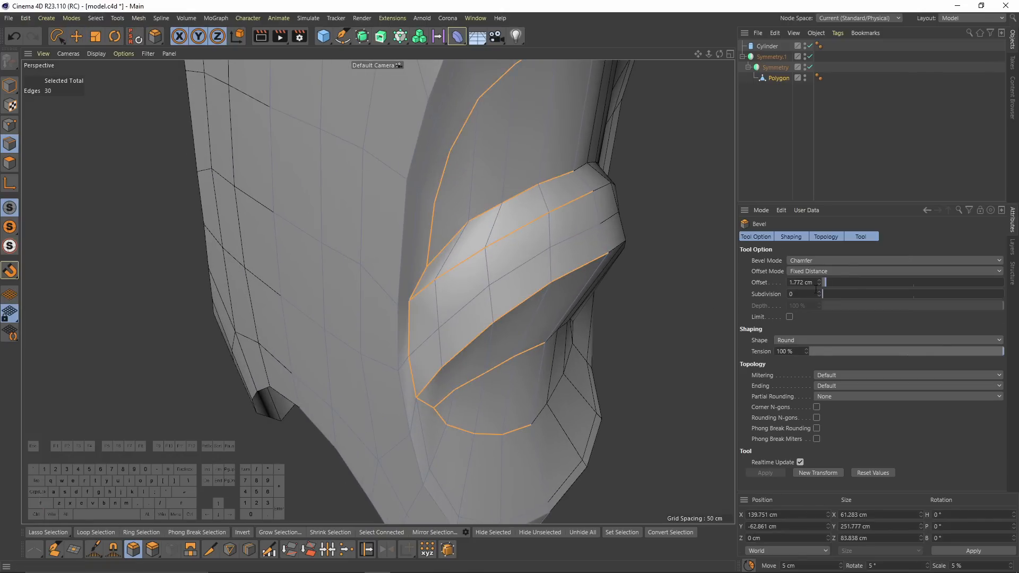
left_click_drag(448, 274, 457, 281)
left_click_drag(457, 281, 143, 130, "alt")
- Slide a bevelled corner point near the bulge's lower end by 30.8%
left_click(9, 125)
key("space")
left_click(504, 222)
left_click_drag(510, 144, 361, 317, "alt")
scroll(361, 316, "up", 10)
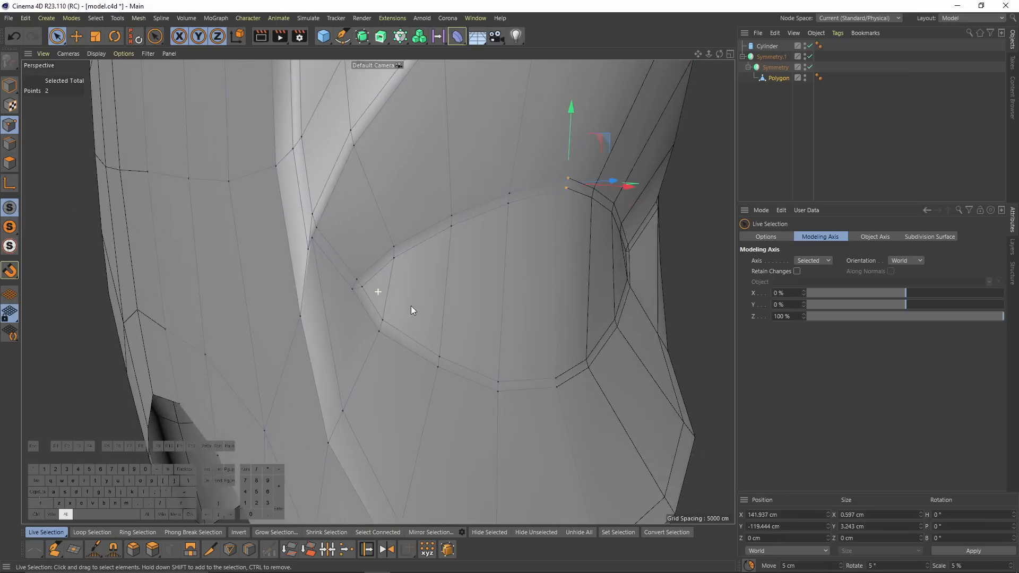
scroll(346, 303, "down", 5)
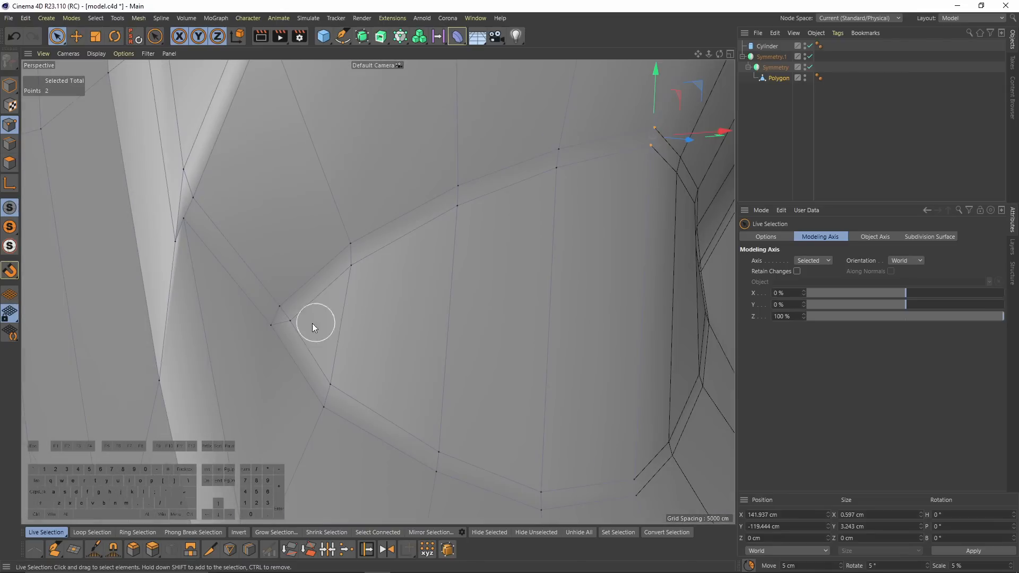
left_click_drag(312, 333, 361, 283, "alt")
key("m")
key("o")
right_click_drag(361, 283, 410, 273, "alt")
left_click_drag(408, 269, 402, 257)
right_click_drag(403, 257, 359, 276, "alt")
left_click_drag(359, 276, 386, 307, "alt")
mouse_move(386, 307)
right_mouse_down("alt")
mouse_move(331, 315)
mouse_move(392, 292)
right_mouse_up("alt")
- Line Cut across the upper recess above the bulge, from its rim side toward the centre line
key("m")
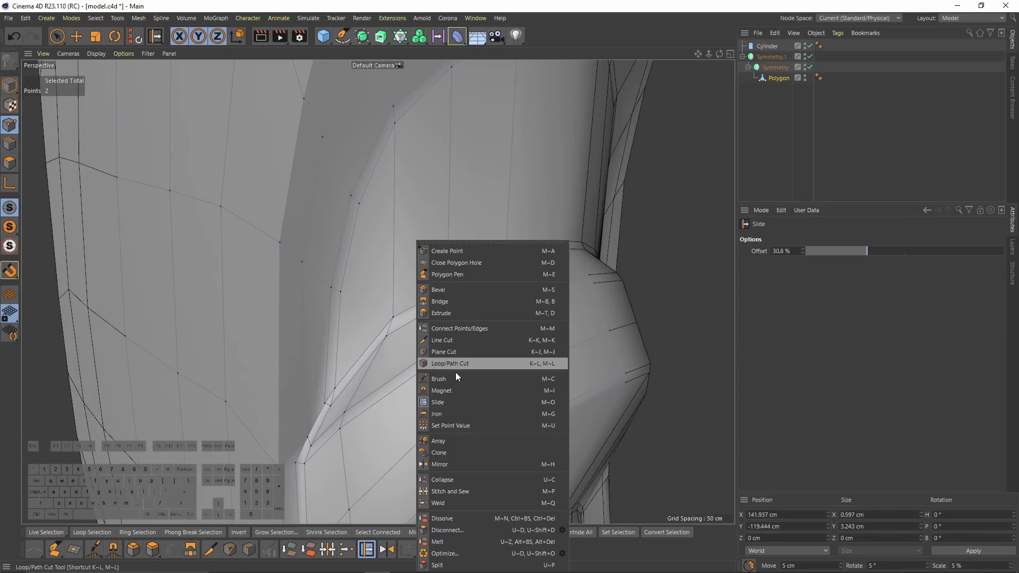
left_click(452, 339)
left_click(341, 291)
left_click(394, 226)
left_click(450, 187)
left_click(508, 164)
right_click_drag(569, 148, 439, 186, "alt")
left_click_drag(439, 186, 504, 191, "alt")
- Wrap the outer symmetry object in a Subdivision Surface and inspect the smoothed bulge
left_click(767, 57)
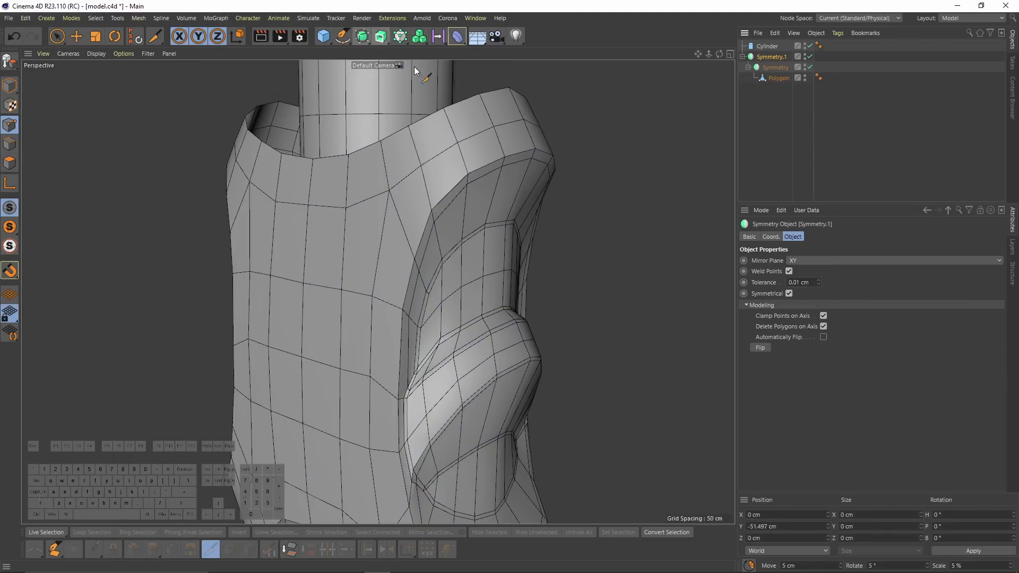
left_click(363, 37, "alt")
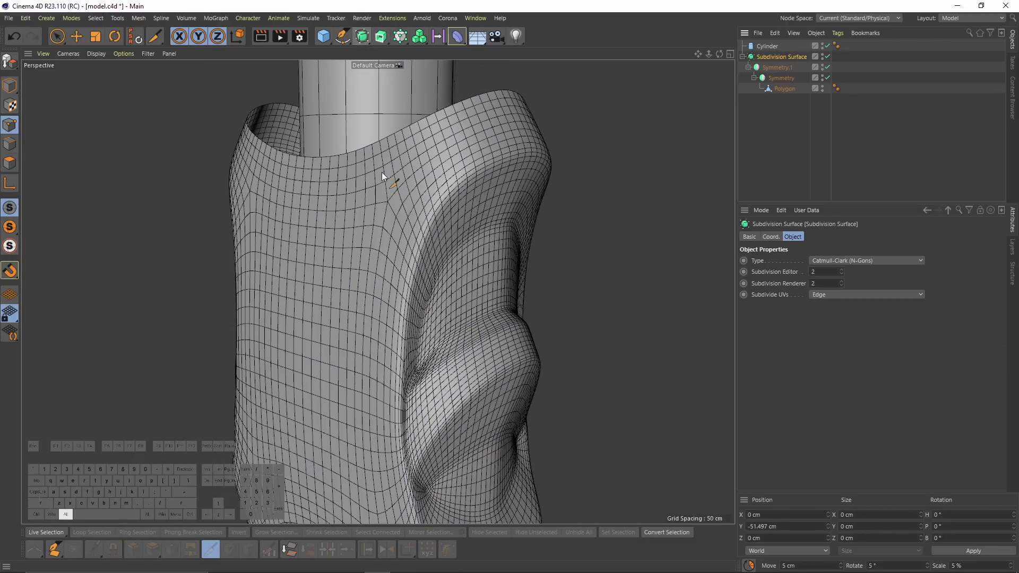
left_click_drag(480, 207, 417, 342, "alt")
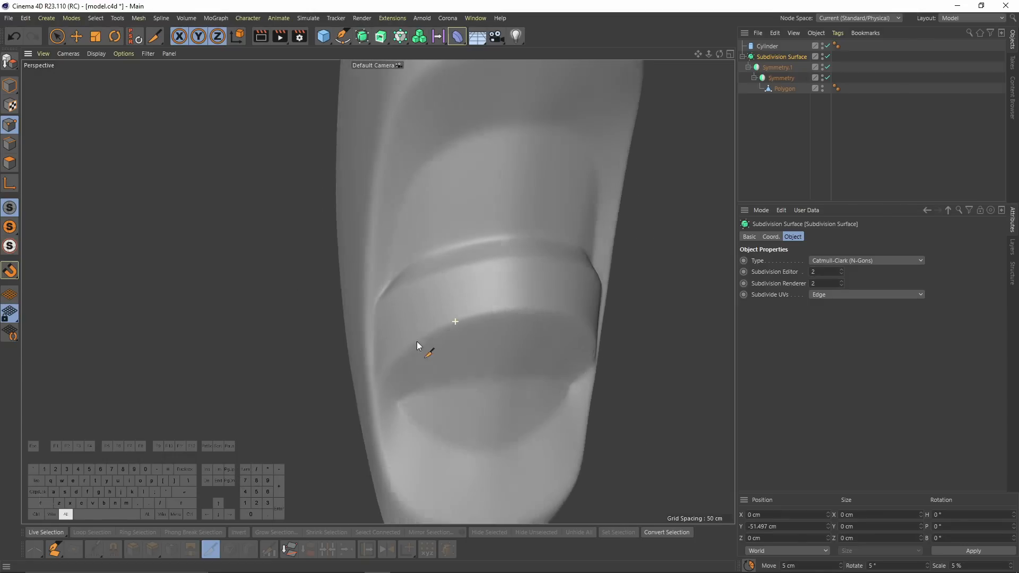
- Turn off the subdivision smoothing and slide the short edge near the bulge's end by 2.785 cm
key("q")
scroll(416, 342, "up", 5)
key("m")
key("o")
left_click_drag(425, 243, 390, 268, "alt")
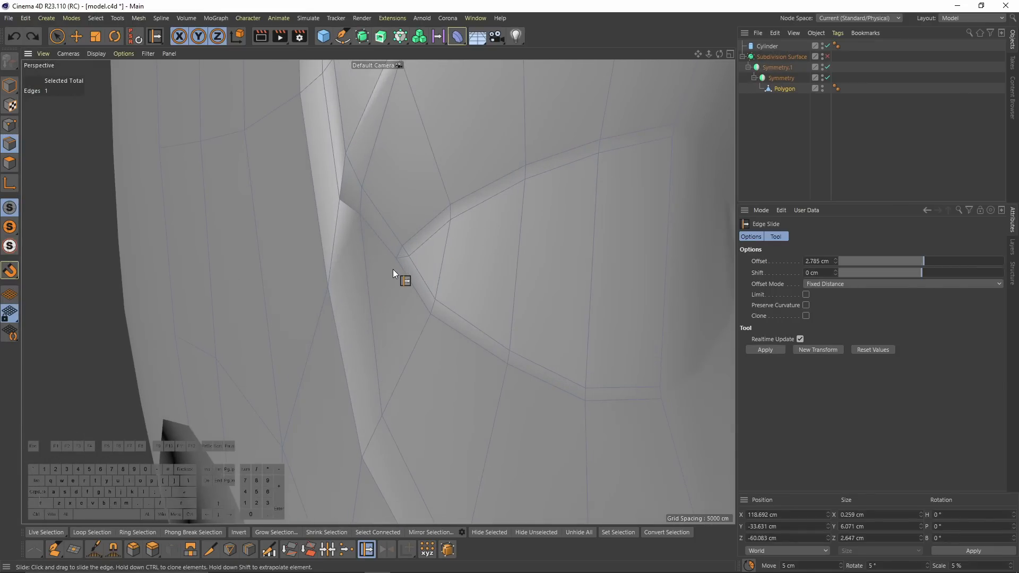
- Line Cut from the hollow's bevelled corner to the recess rim and adjust the point where the cut crosses the bevel
key("k")
key("k")
left_click(394, 260)
left_click(330, 284)
left_click_drag(329, 283, 228, 207, "alt")
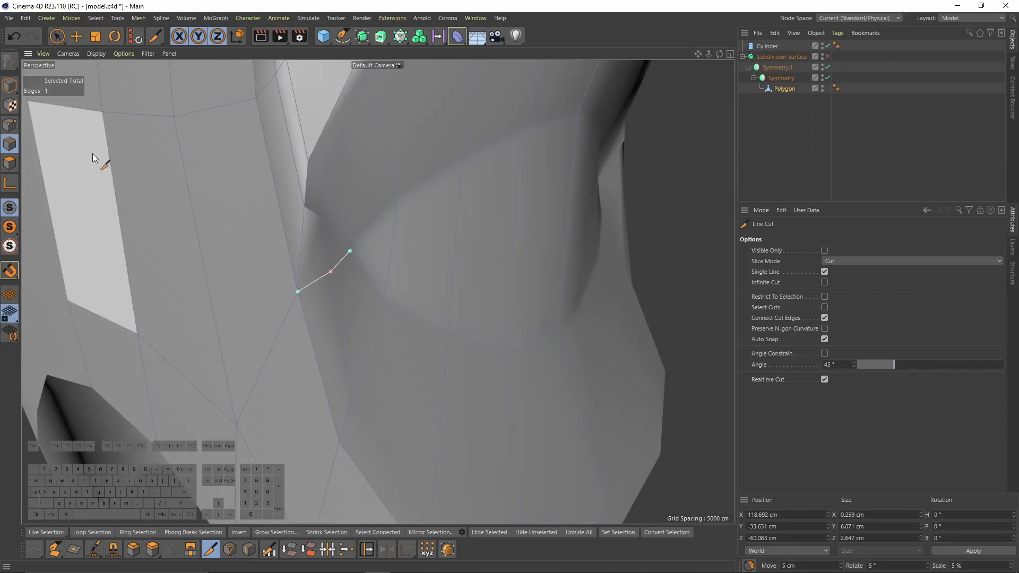
left_click(6, 128)
key("e")
left_click(330, 271)
left_click_drag(330, 271, 372, 276, "alt")
mouse_move(374, 278)
left_mouse_down()
mouse_move(384, 279)
mouse_move(306, 263)
mouse_move(326, 288)
mouse_move(368, 260)
left_mouse_up()
- Line Cut from the new cut point over the recess rim and across the body's front faces
key("k")
key("k")
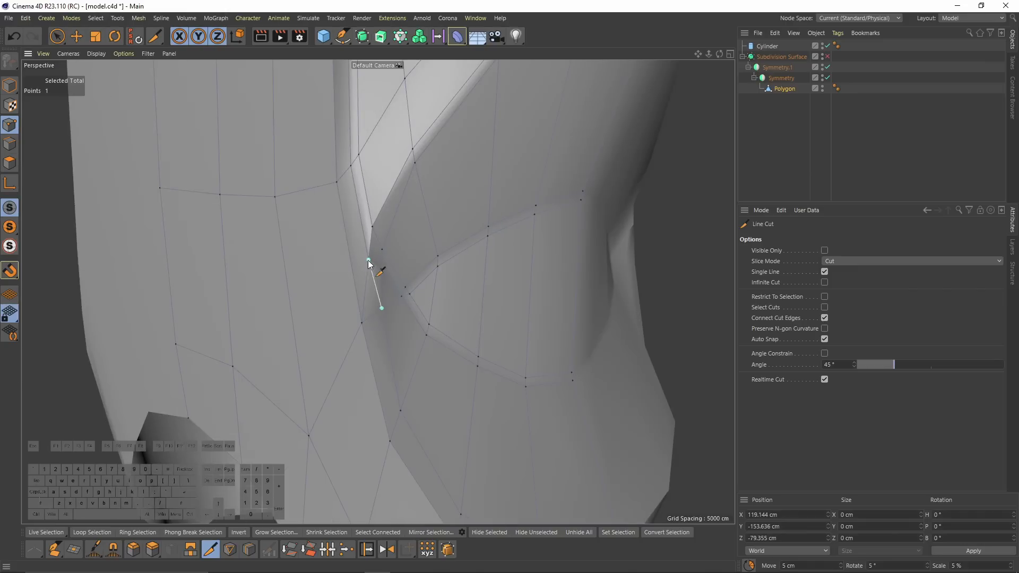
left_click(351, 262)
left_click(287, 275)
left_click(227, 273)
left_click(169, 262)
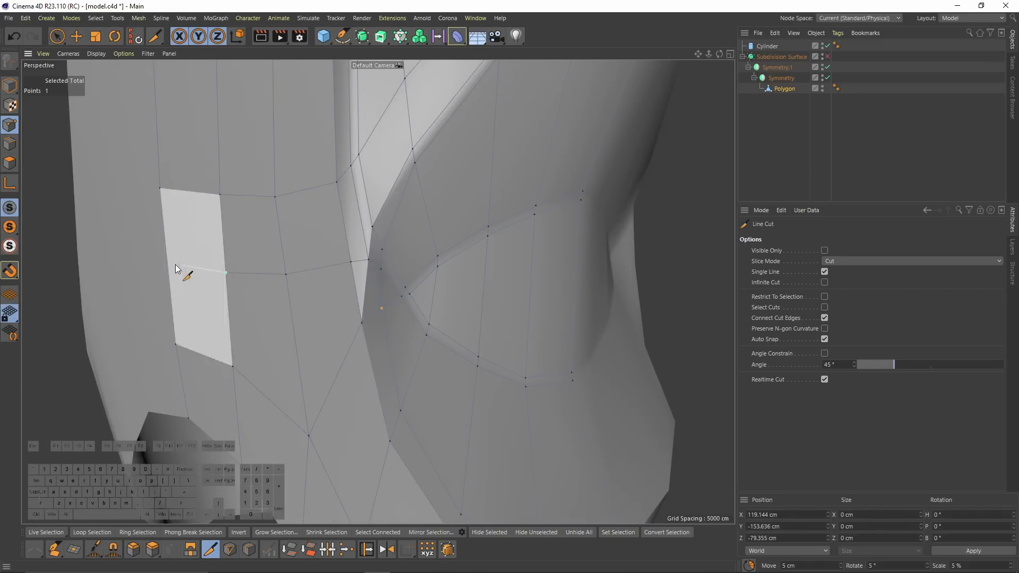
key("e")
- Dissolve the slanted edge on the recess rim directly below the new cut
scroll(380, 285, "up", 2)
left_click(16, 148)
left_click_drag(414, 300, 353, 310, "alt")
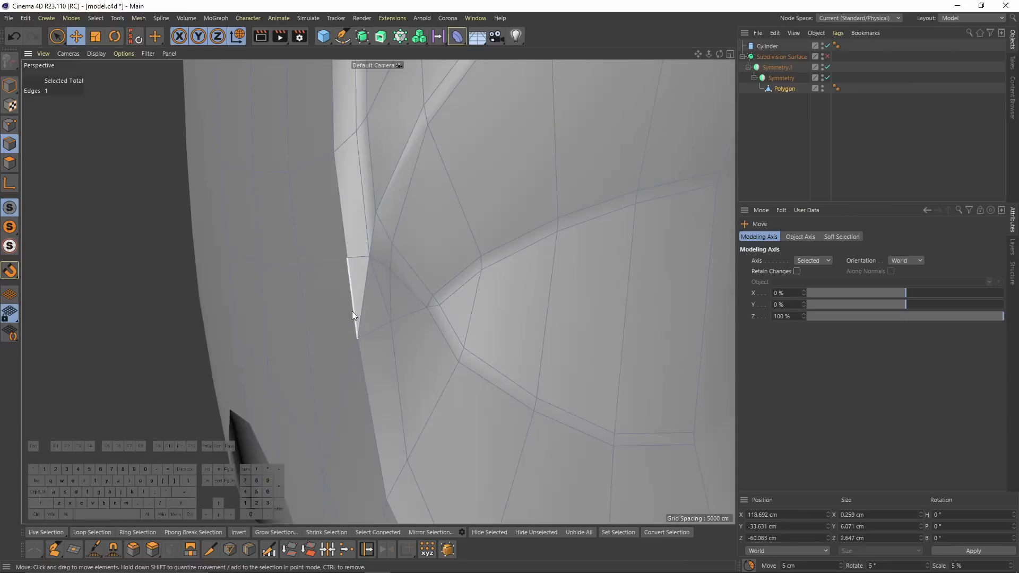
left_click(365, 296)
right_click(498, 330)
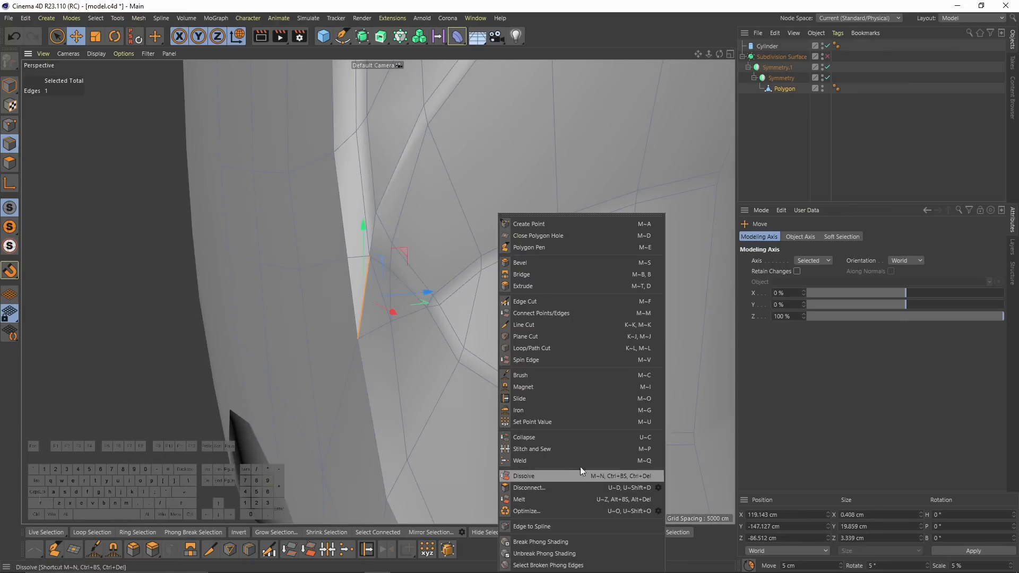
left_click(533, 479)
left_click_drag(428, 293, 270, 195, "alt")
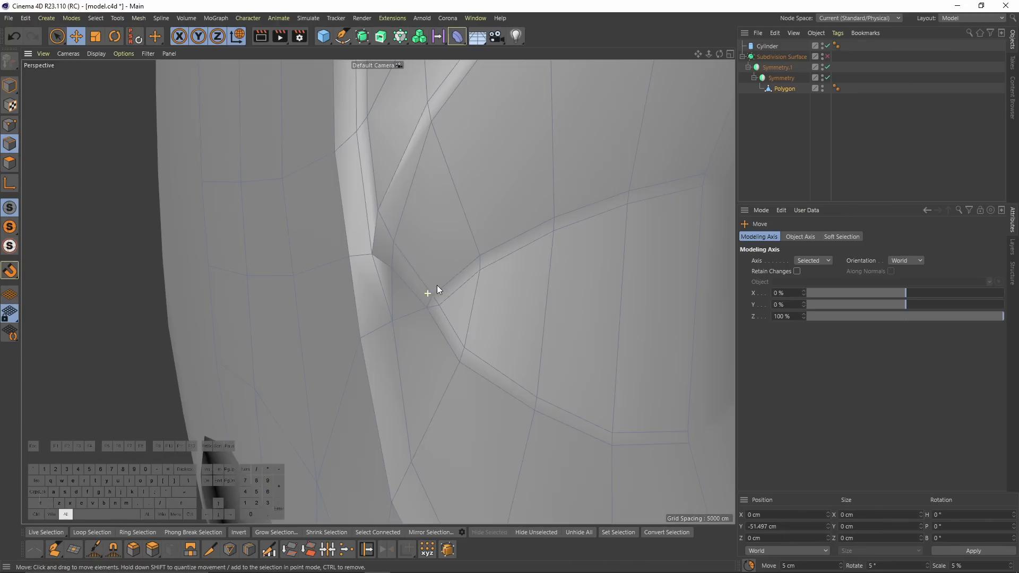
- Line Cut downward from the bulge's lower corner point and select the resulting triangular face to check it
left_click(9, 125)
scroll(313, 237, "up", 3)
key("k")
key("k")
left_click(273, 183)
left_click(10, 163)
key("e")
left_click(260, 210)
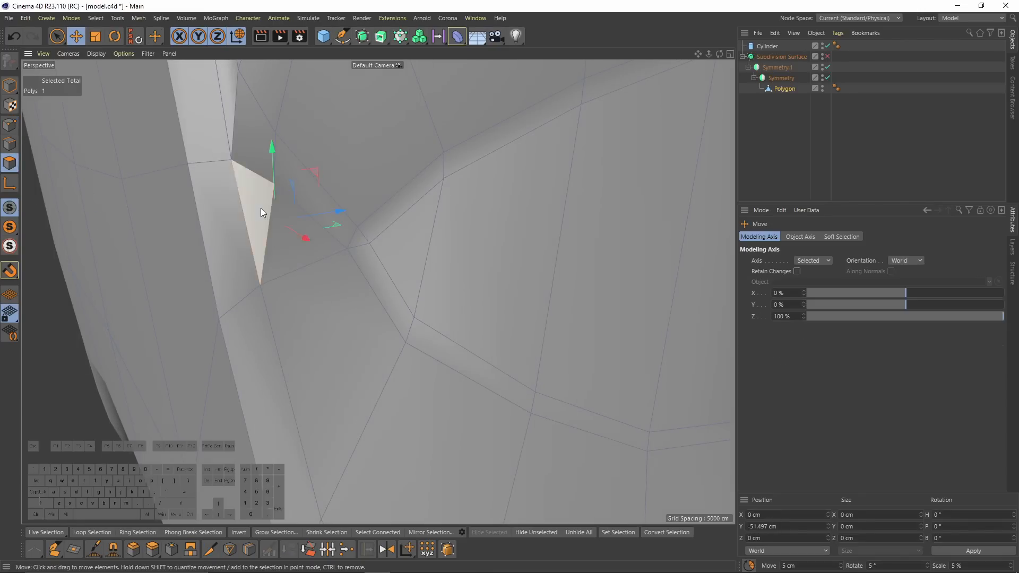
left_click_drag(351, 260, 388, 282, "alt")
- Line Cut from the triangle's lower point across the bevelled corner strip to the first vertical edge inside the hollow
left_click(10, 144)
left_click_drag(63, 173, 237, 249, "alt")
key("k")
key("k")
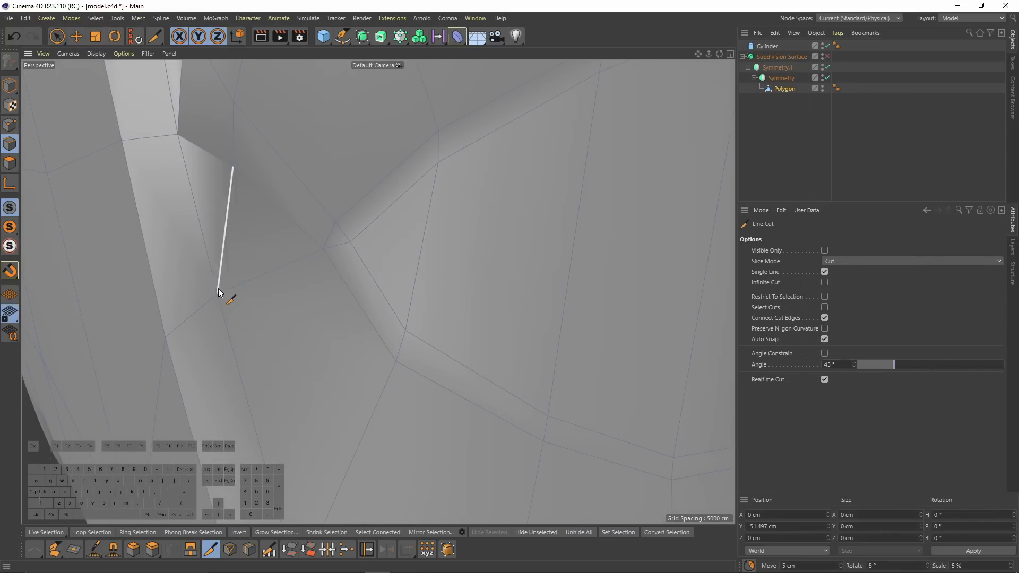
left_click(220, 295)
left_click(360, 258)
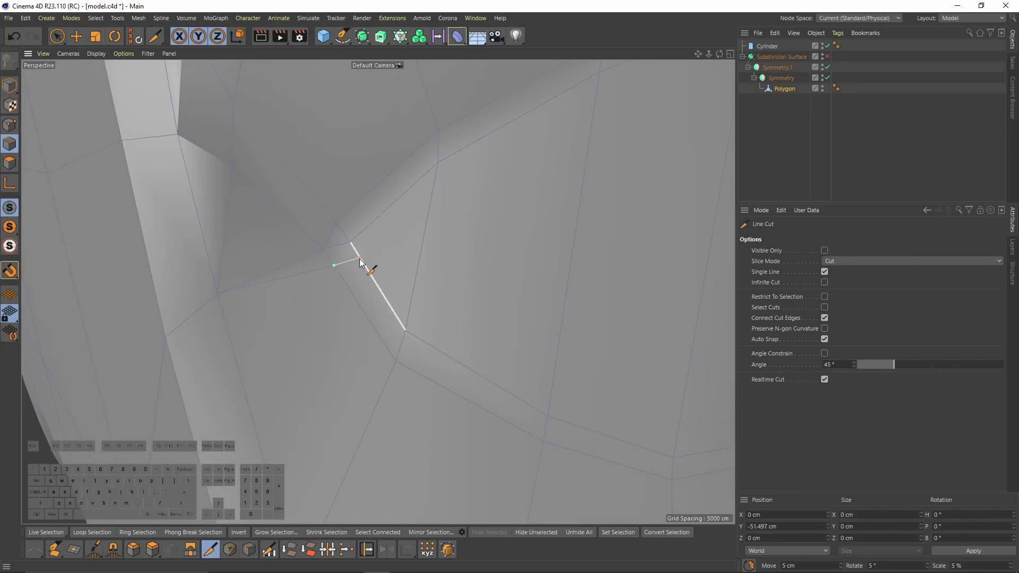
left_click(420, 247)
key("e")
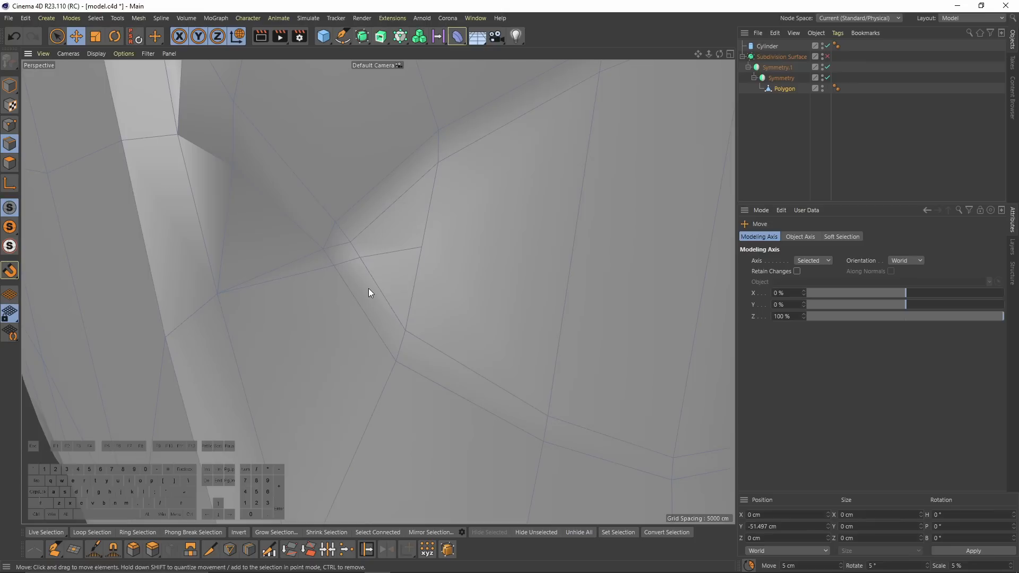
- Try to dissolve the two edges that meet at the triangle's lower point
left_click(272, 267)
right_click(388, 317)
left_click(339, 305)
left_click(222, 226, "shift")
right_click(387, 316)
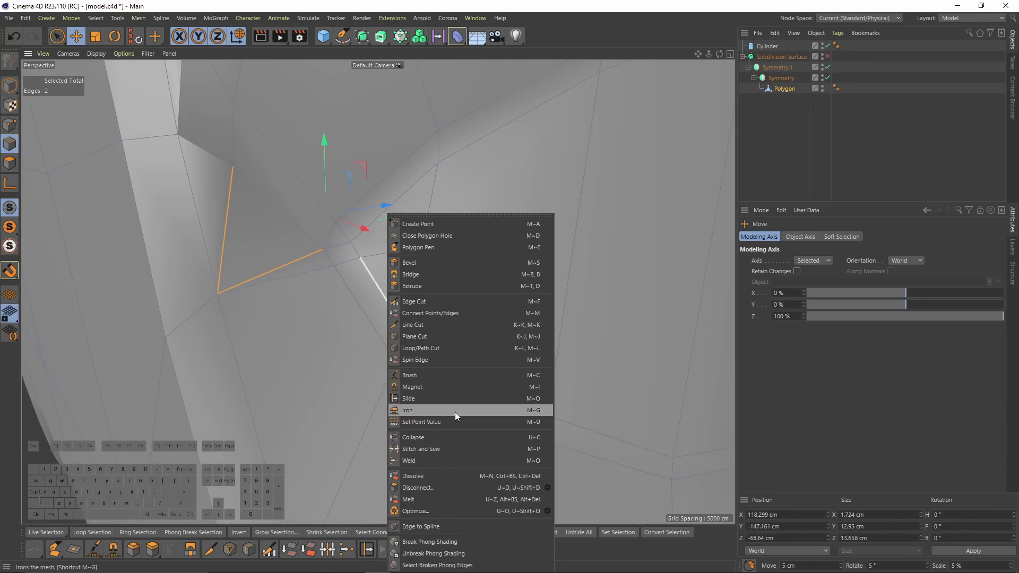
left_click(441, 476)
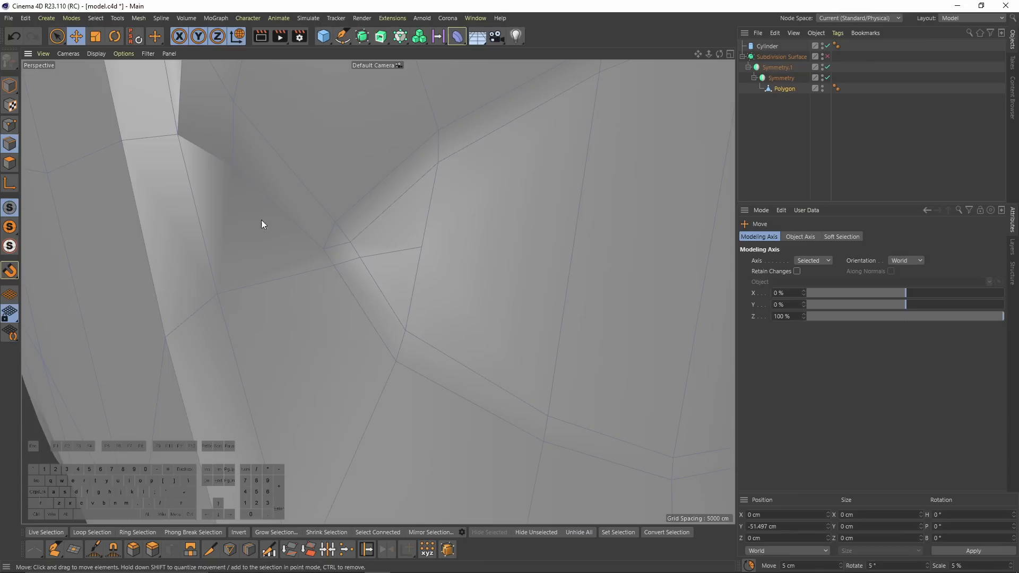
- Abandon a new Line Cut at the triangle's upper point and undo the edge dissolve
key("k")
key("k")
left_click(233, 167)
key("Escape")
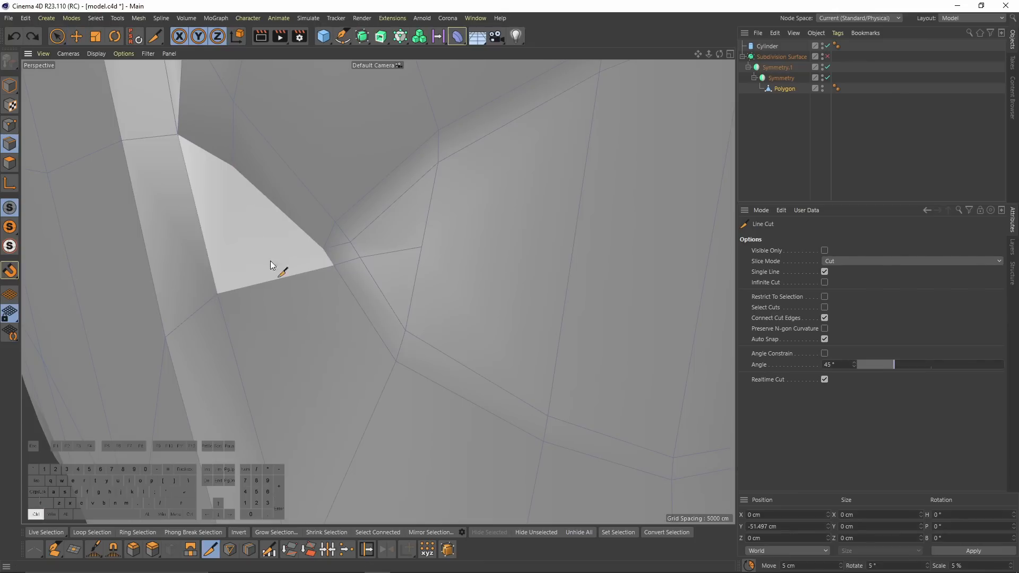
key("ctrl+z")
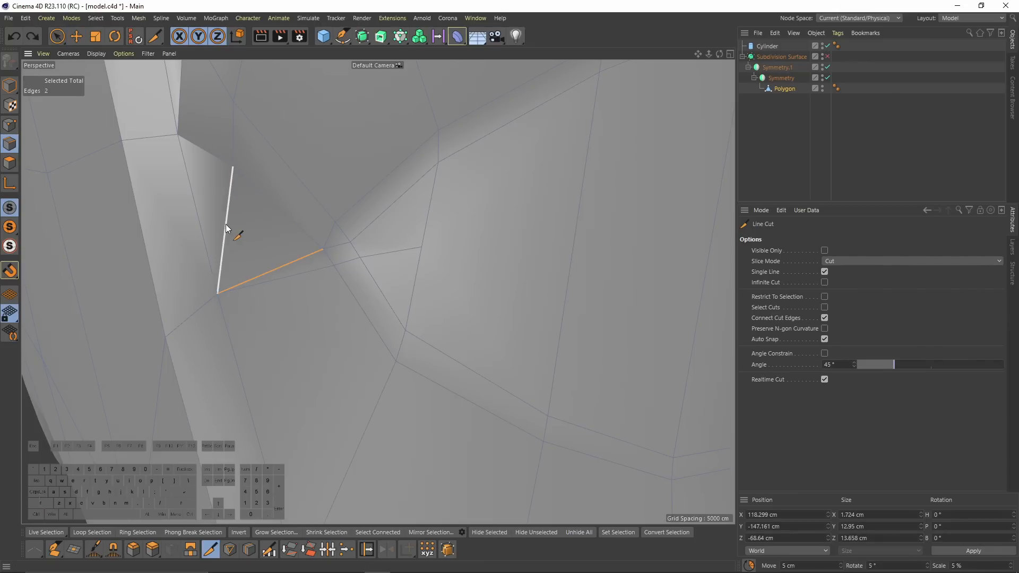
- Line Cut across the small face beside the hollow's corner, between the middles of its two edges, and adjust the cut's endpoint with Slide
left_click(226, 226)
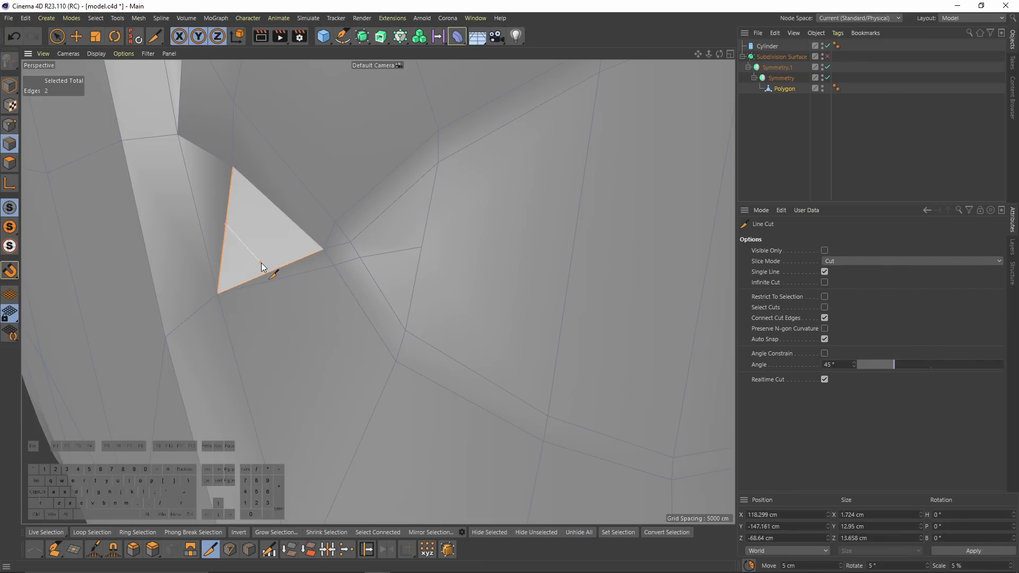
left_click(273, 271)
left_click(9, 127)
key("m")
key("o")
mouse_move(224, 231)
left_mouse_down("alt")
mouse_move(208, 221)
mouse_move(225, 231)
left_mouse_up("alt")
- Try to dissolve the two short edges below the new cut, and undo it
left_click(9, 144)
key("e")
left_click(232, 267)
left_click(267, 296, "shift")
right_click(437, 366)
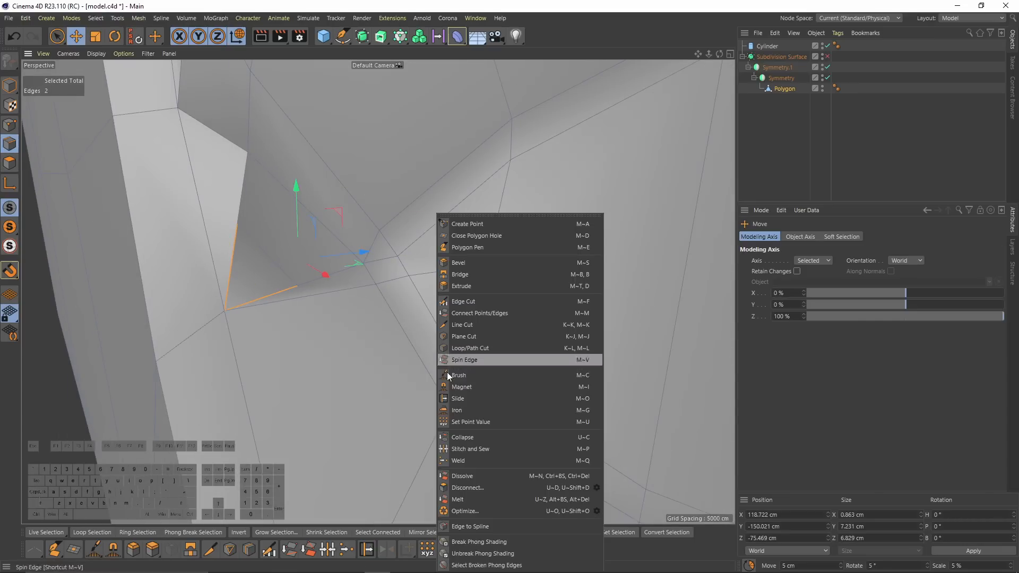
left_click(481, 475)
key("ctrl+z")
mouse_move(264, 268)
left_mouse_down("alt")
mouse_move(253, 259)
mouse_move(266, 251)
mouse_move(276, 267)
mouse_move(260, 274)
left_mouse_up("alt")
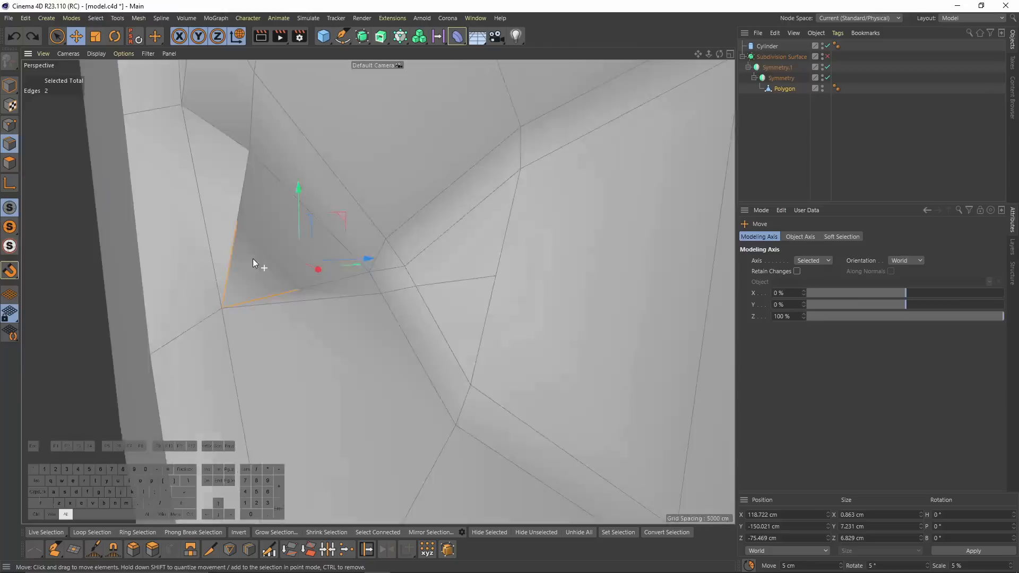
- Dissolve the long diagonal edge across the hollow's triangular face and the short edge joining it at the corner
key("Return")
key("m")
key("o")
left_click_drag(260, 273, 328, 295, "alt")
left_click(10, 144)
key("e")
left_click(270, 270)
left_click(320, 293, "shift")
right_click(495, 367)
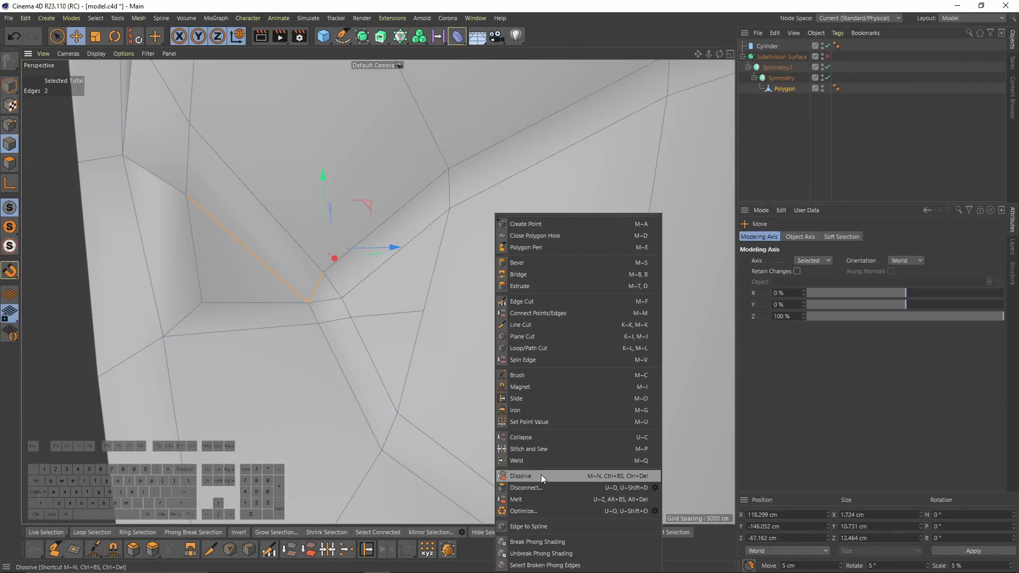
left_click(540, 475)
- Try to slide the corner's middle point up onto the ridge point above it, and undo it
left_click_drag(395, 275, 435, 287, "alt")
left_click(9, 126)
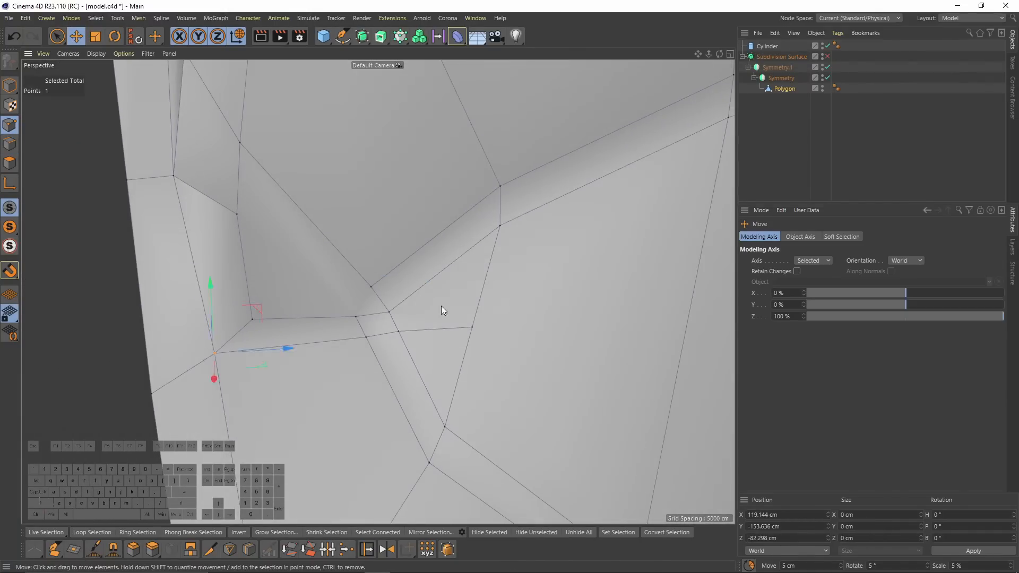
key("m")
key("o")
scroll(390, 312, "up", 1)
left_click_drag(390, 312, 371, 294)
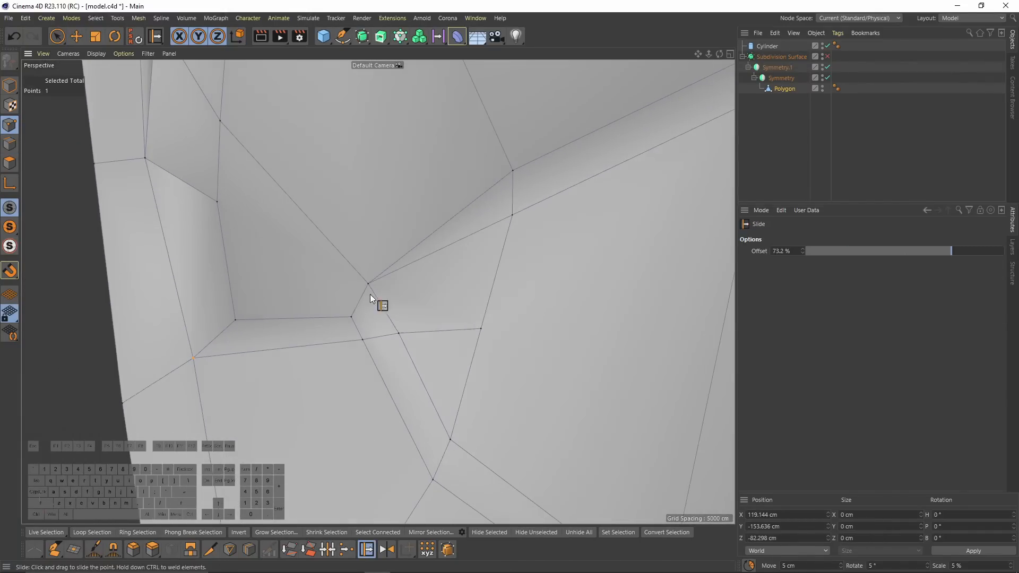
key("ctrl+z")
- Line Cut a short edge across the narrow strip at the hollow's corner and adjust the corner points with Slide
left_click_drag(331, 264, 335, 286, "alt")
left_click_drag(235, 234, 234, 231)
left_click_drag(319, 295, 313, 299, "alt")
key("k")
key("k")
left_click_drag(371, 333, 356, 370)
key("m")
key("o")
left_click_drag(356, 370, 366, 313, "ctrl")
scroll(328, 320, "down", 5)
left_click_drag(270, 246, 273, 248)
left_click_drag(351, 314, 310, 310, "alt")
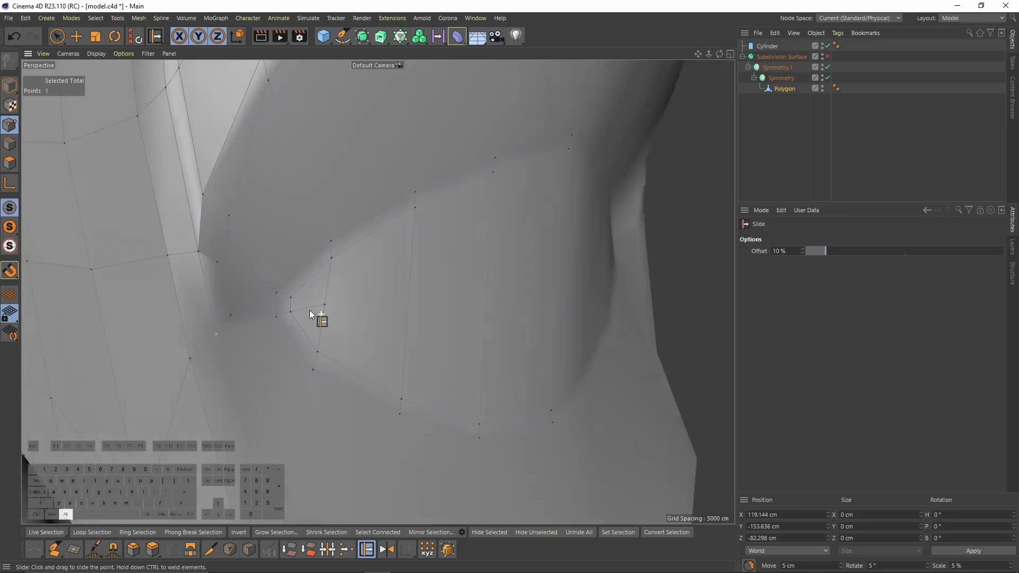
- Dissolve the short edge running from the hollow's corner into its inner face
key("k")
key("k")
left_click(10, 144)
key("e")
left_click(314, 311)
right_click(431, 319)
left_click(458, 472)
- Examine the cleaned-up corner from several angles with subdivision smoothing switched on and off
scroll(298, 319, "down", 3)
left_click_drag(250, 294, 336, 342, "alt")
scroll(300, 281, "up", 3)
left_click(10, 125)
left_click_drag(249, 319, 313, 333, "alt")
left_click_drag(297, 318, 221, 247, "alt")
key("q")
left_click_drag(396, 230, 412, 259, "alt")
key("q")
- Try toggling Use Edge Breaks in the polygon object's Phong tag, undo it, and compare the smoothed and unsmoothed mesh
left_click(837, 88)
left_click(800, 283)
key("ctrl+z")
key("q")
key("q")
key("q")
key("q")
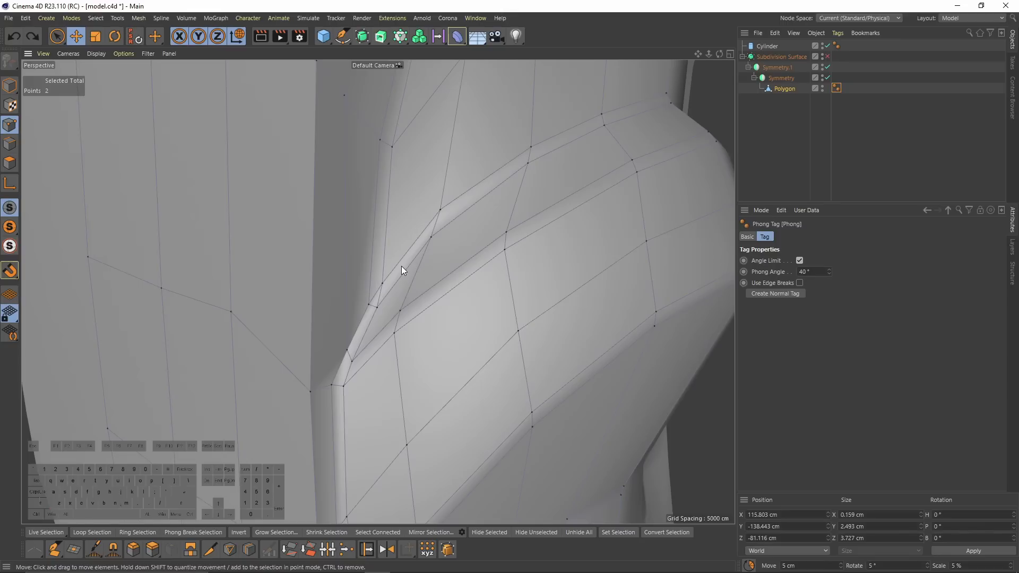
- Line Cut a supporting edge just above the bulge's upper bevel, following the ridge across the adjoining faces
left_click_drag(364, 298, 377, 322, "alt")
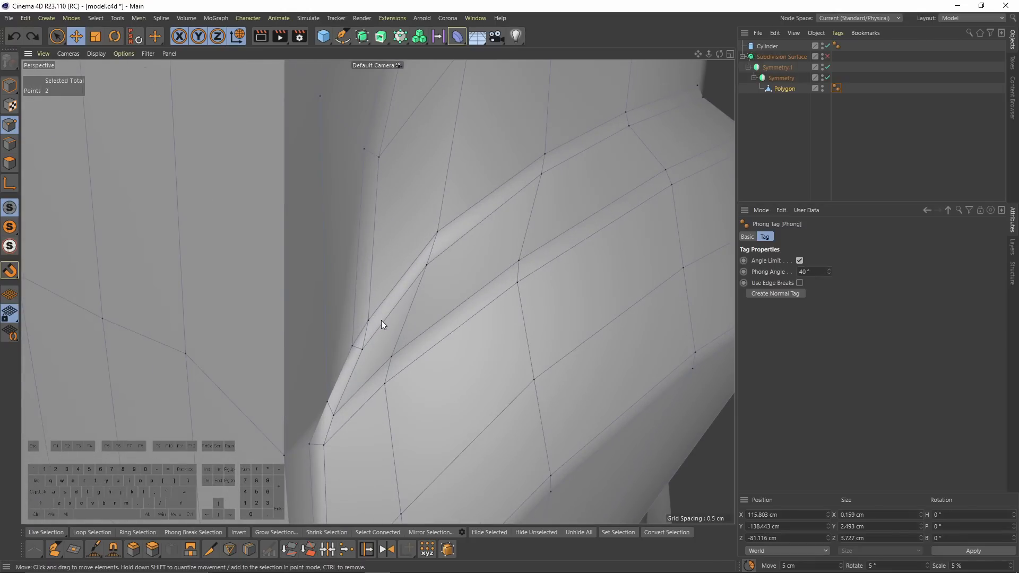
key("k")
key("k")
scroll(369, 314, "up", 5)
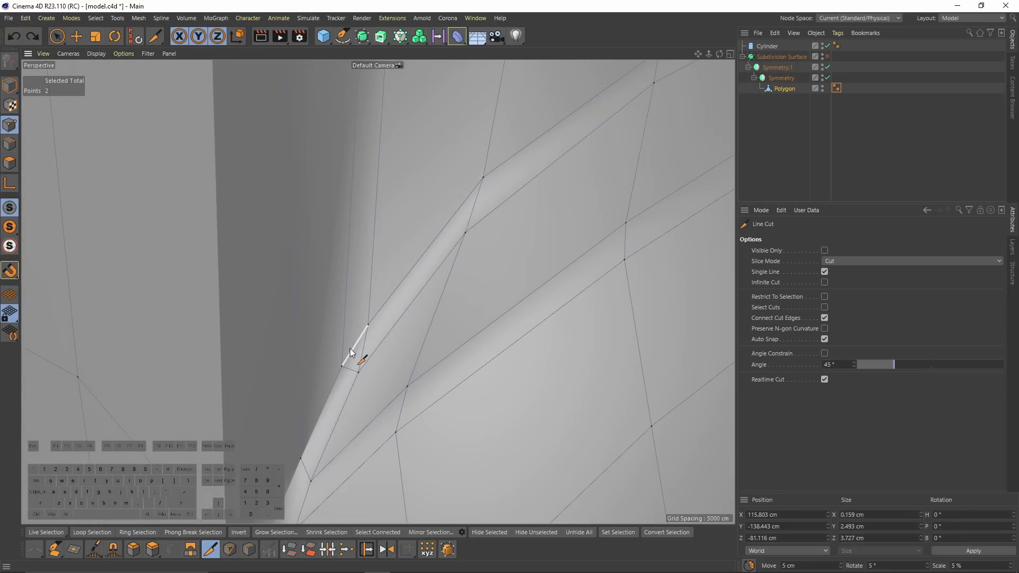
left_click(370, 289)
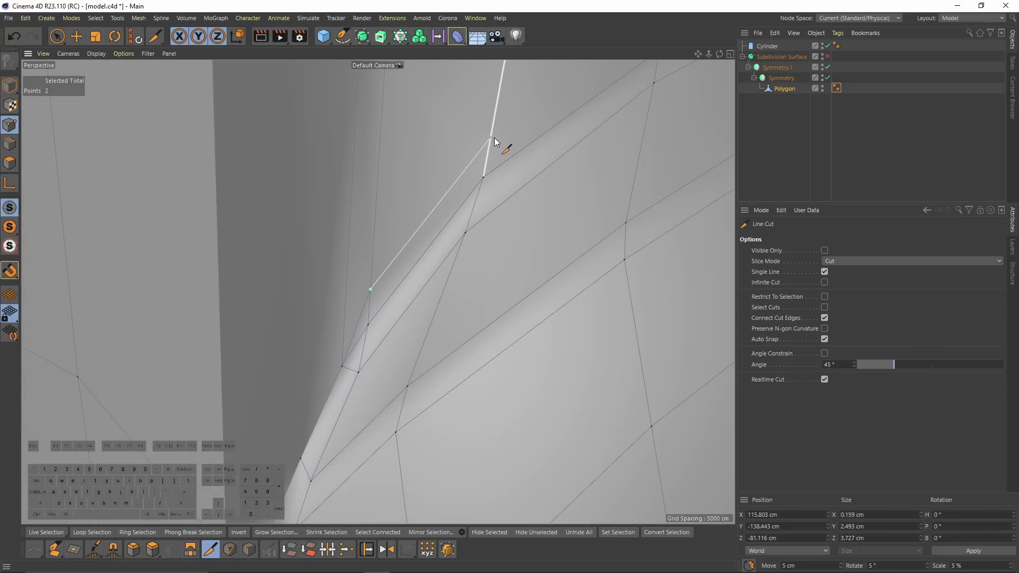
left_click(493, 139)
scroll(492, 139, "down", 3)
middle_click_drag(492, 139, 391, 222, "alt")
left_click(361, 289)
double_click(473, 206)
double_click(562, 156)
left_click(640, 132)
key("e")
scroll(391, 222, "up", 2)
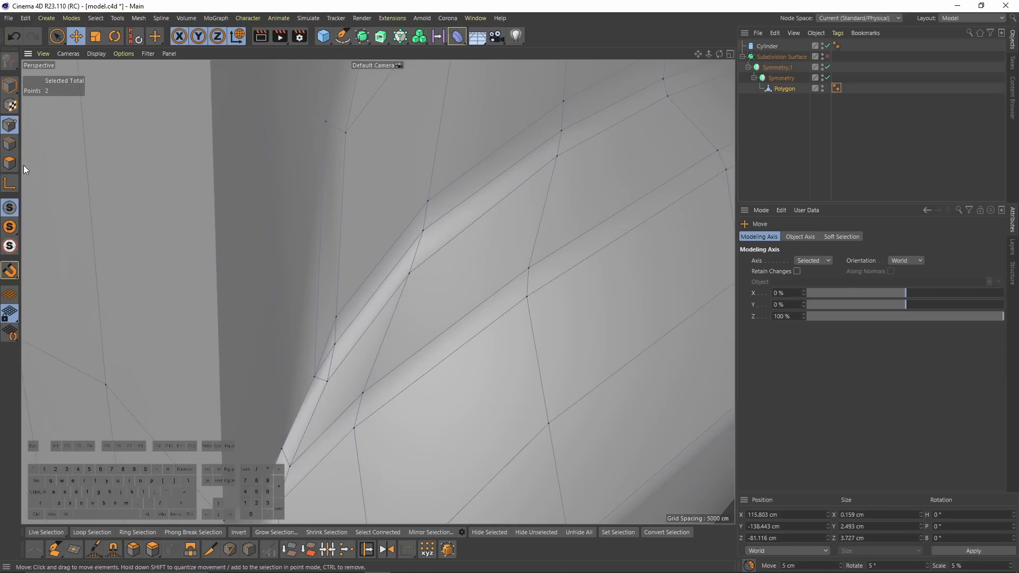
- Dissolve the short edge at the bevel's narrow end and adjust the neighbouring points with Slide
left_click(10, 143)
left_click(326, 358)
right_click(537, 323)
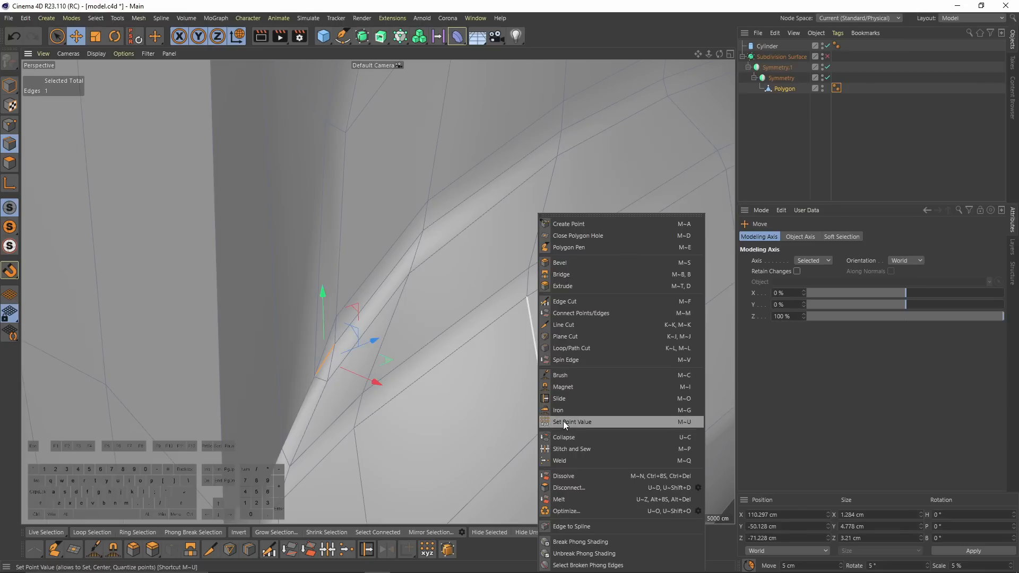
left_click(569, 478)
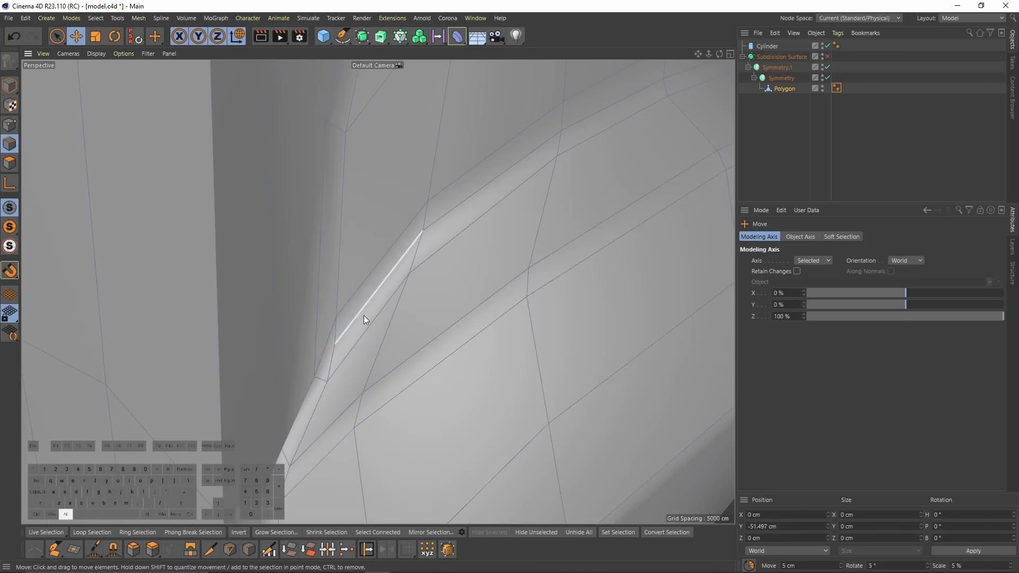
key("m")
key("o")
scroll(366, 330, "down", 3)
left_click_drag(355, 359, 371, 292)
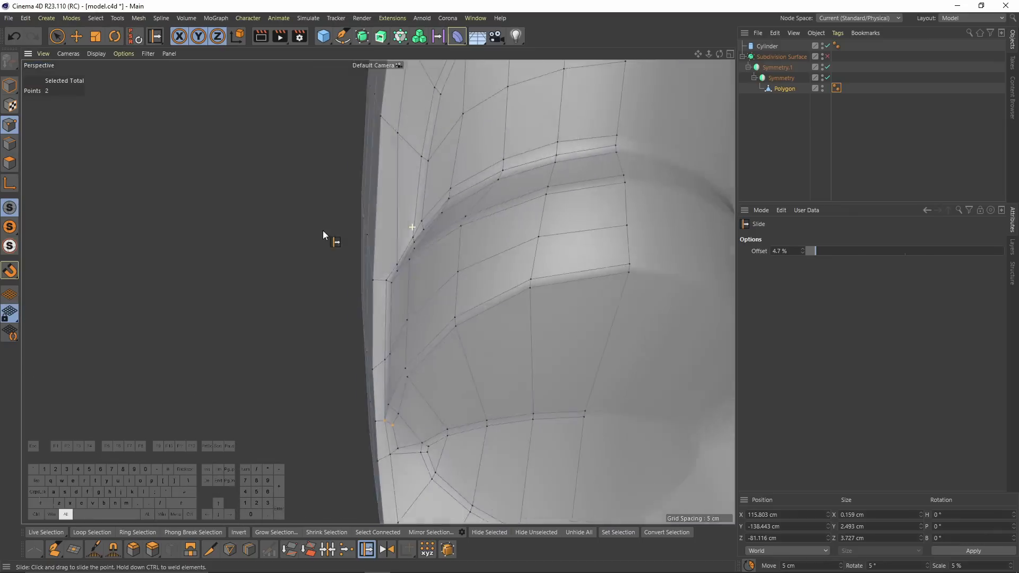
- Line Cut from the bulge's upper corner across the front panel's faces to the centre line
left_click_drag(322, 230, 396, 261, "alt")
key("k")
key("k")
left_click(407, 301)
left_click(378, 272)
left_click(346, 230)
left_click(319, 219)
left_click(291, 212)
key("e")
- Reposition the point pairs along the bevel at the bulge's upper corner with Move and Slide
middle_click_drag(378, 305, 445, 275, "alt")
left_click_drag(445, 275, 463, 275, "alt")
left_click(396, 250)
left_click_drag(396, 191, 399, 203)
scroll(500, 255, "up", 5)
key("space")
left_click(457, 272)
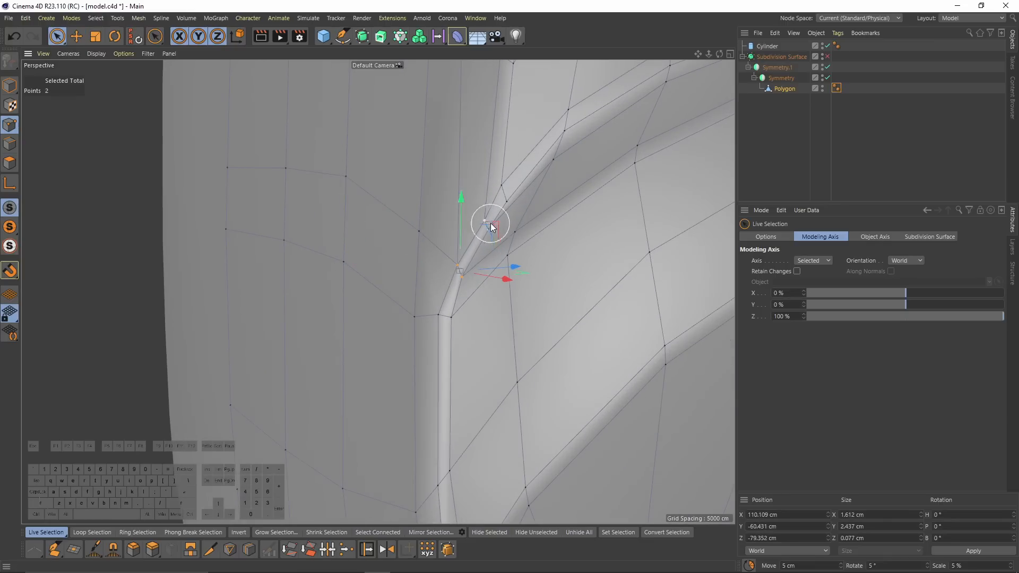
left_click_drag(482, 226, 510, 194)
left_click(510, 195)
left_click_drag(508, 154, 508, 142)
left_click_drag(472, 207, 419, 324, "alt")
key("m")
key("o")
left_click_drag(420, 324, 376, 291, "alt")
- Select further points along the bulge's upper bevel and refine their placement with Scale and Move
key("e")
left_click_drag(482, 236, 549, 273, "alt")
key("q")
key("q")
left_click(417, 216)
key("t")
left_click_drag(468, 276, 350, 282, "shift")
key("e")
right_click_drag(351, 281, 374, 297, "alt")
left_click(344, 338, "shift")
left_click(364, 132, "shift")
left_click_drag(367, 318, 489, 267, "alt")
- Preview the deselected model with subdivision smoothing, then restore the point selection and unsmoothed mesh
key("q")
left_click(851, 153)
left_click_drag(531, 234, 449, 226, "alt")
left_click_drag(452, 227, 436, 320, "alt")
key("ctrl+z")
key("ctrl+z")
- Adjust the points of the front panel's rows with Slide
left_click_drag(434, 257, 482, 214, "alt")
left_click_drag(434, 301, 408, 305, "alt")
key("e")
key("Return")
key("m")
key("o")
left_click_drag(408, 306, 385, 354, "alt")
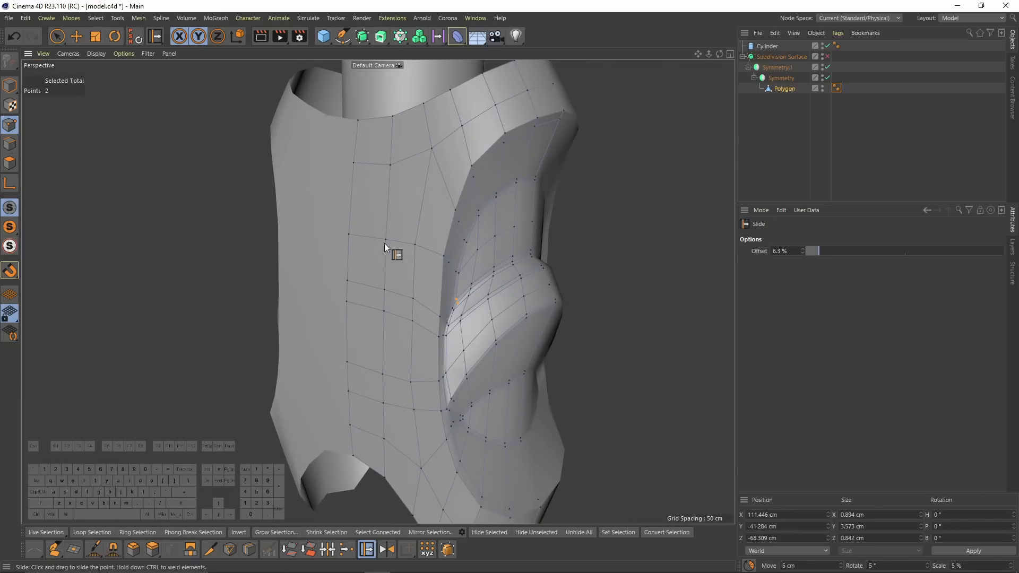
- Even out the seven inner points along the front panel's centre line using the Brush in Smooth mode
key("space")
left_click_drag(315, 264, 351, 229, "alt")
left_click(352, 226)
left_click_drag(342, 318, 346, 408, "shift")
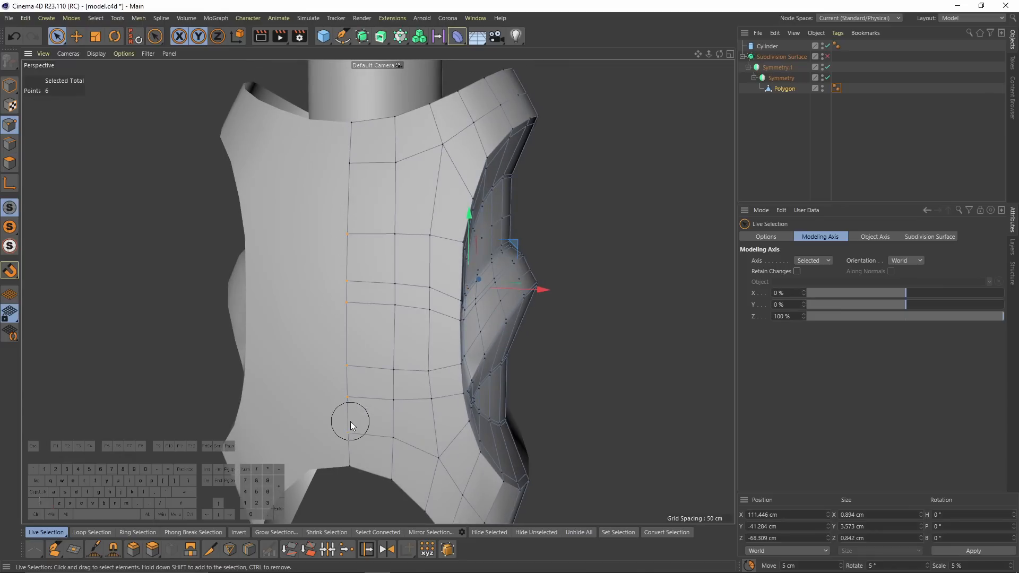
mouse_move(357, 187)
left_mouse_down("alt")
mouse_move(395, 248)
mouse_move(425, 244)
left_mouse_up("alt")
right_click(567, 229)
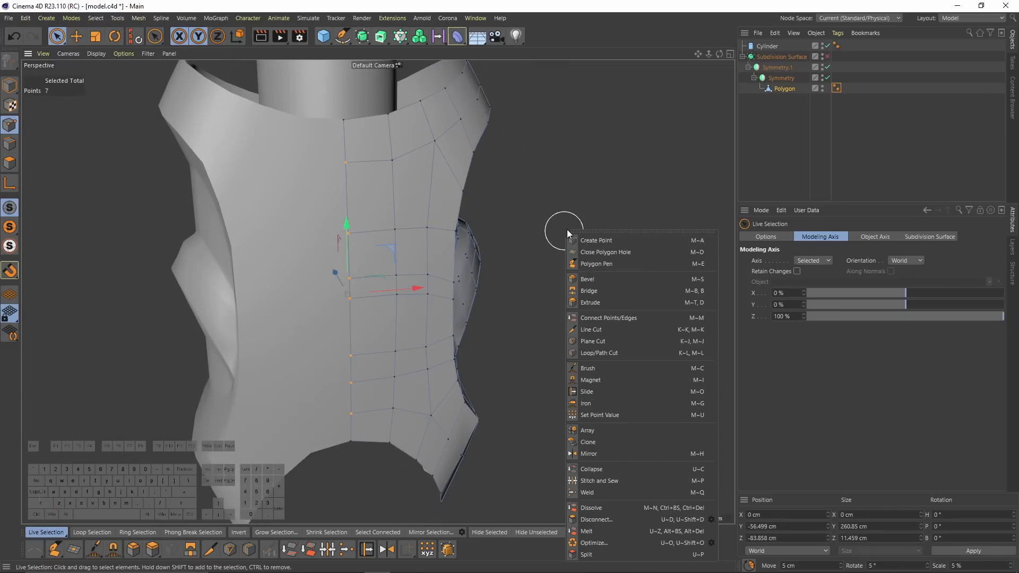
left_click(624, 369)
mouse_move(370, 291)
left_mouse_down("alt")
mouse_move(381, 277)
mouse_move(348, 265)
mouse_move(359, 281)
mouse_move(352, 333)
mouse_move(347, 238)
left_mouse_up("alt")
- Select the inner points of the front panel's next two columns and smooth each column with the Brush
key("space")
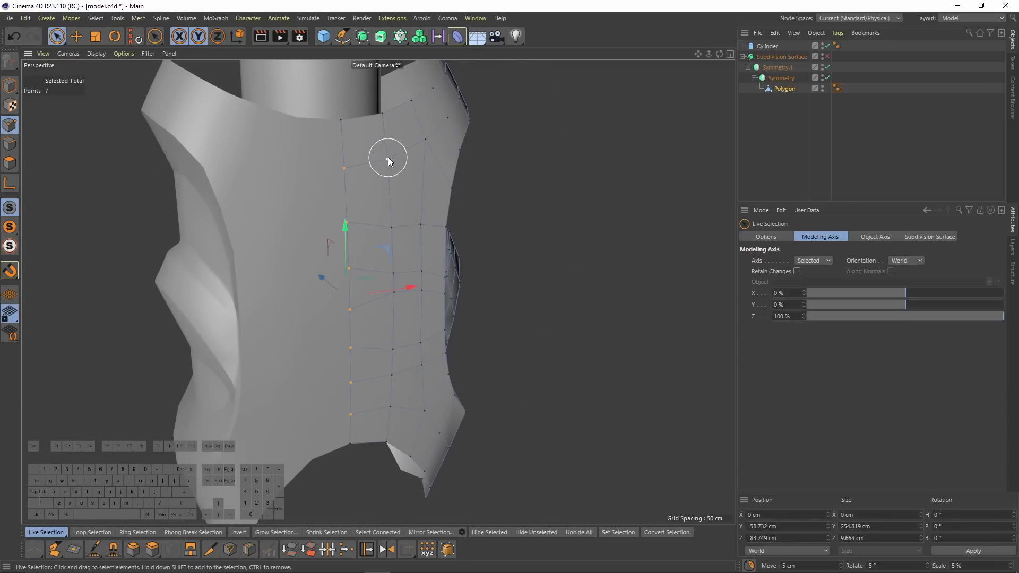
left_click_drag(389, 372, 391, 408)
key("space")
mouse_move(387, 321)
left_mouse_down()
mouse_move(393, 278)
mouse_move(418, 355)
left_mouse_up()
key("space")
key("space")
mouse_move(408, 304)
left_mouse_down()
mouse_move(418, 287)
mouse_move(388, 329)
mouse_move(384, 316)
left_mouse_up()
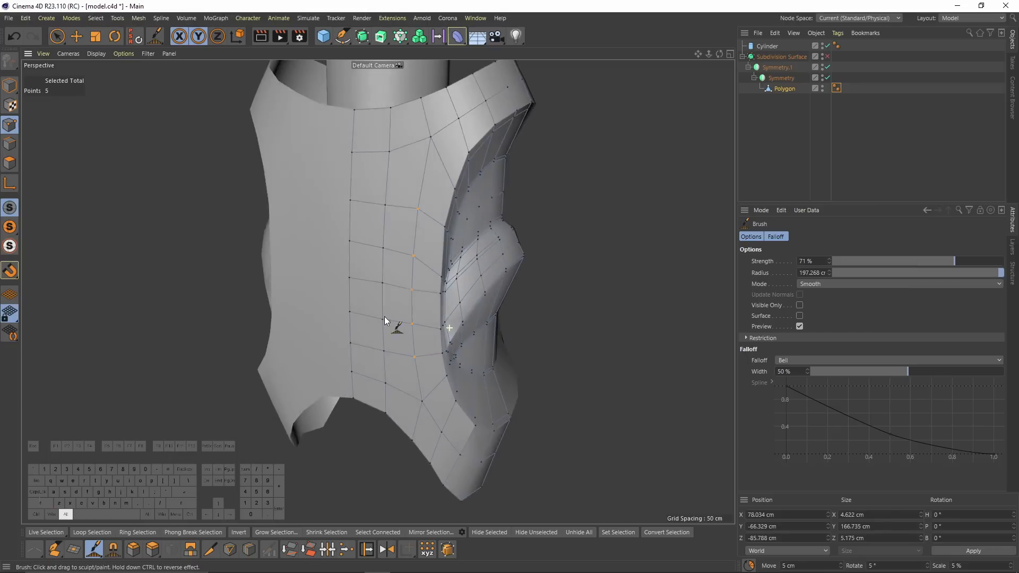
- Fine-tune the smoothed points of the front panel's outer column with Slide for more even spacing
scroll(412, 249, "up", 3)
key("m")
key("o")
mouse_move(477, 287)
left_mouse_down("alt")
mouse_move(448, 293)
mouse_move(473, 230)
mouse_move(438, 214)
left_mouse_up("alt")
mouse_move(395, 255)
left_mouse_down("alt")
mouse_move(482, 257)
mouse_move(410, 259)
left_mouse_up("alt")
mouse_move(486, 410)
left_mouse_down("alt")
mouse_move(500, 380)
mouse_move(497, 291)
mouse_move(499, 403)
left_mouse_up("alt")
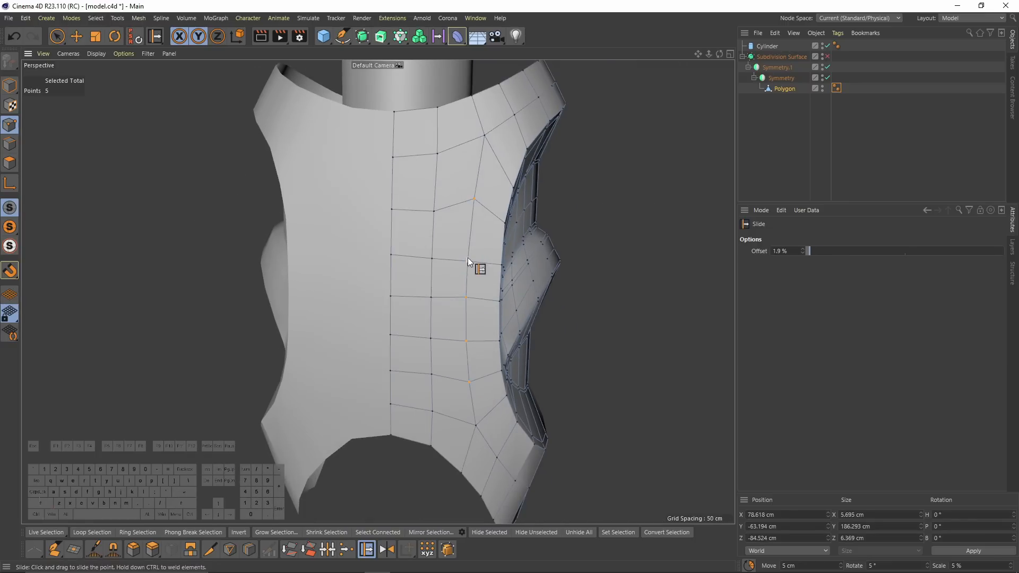
- Inspect the deselected bottle from several sides with subdivision smoothing, then restore the point selection and unsmoothed mesh
scroll(466, 252, "down", 1)
scroll(457, 232, "down", 2)
left_click_drag(458, 233, 458, 258, "alt")
scroll(456, 255, "up", 1)
key("q")
left_click(797, 152)
left_click_drag(616, 280, 543, 280, "alt")
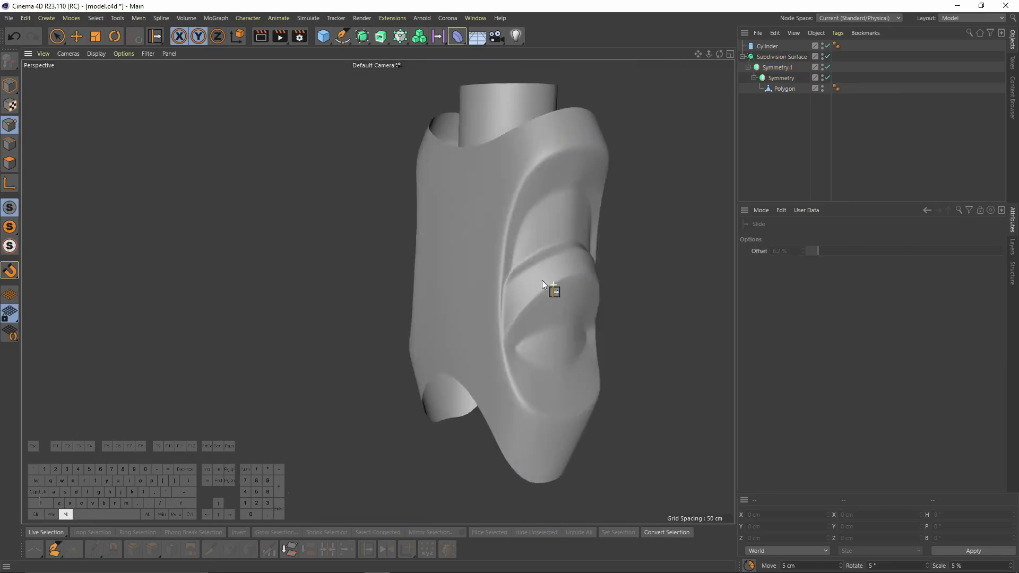
left_click(785, 88)
key("q")
key("q")
left_click(798, 151)
left_click_drag(378, 291, 613, 211, "alt")
scroll(555, 303, "up", 1)
key("ctrl+z")
key("ctrl+z")
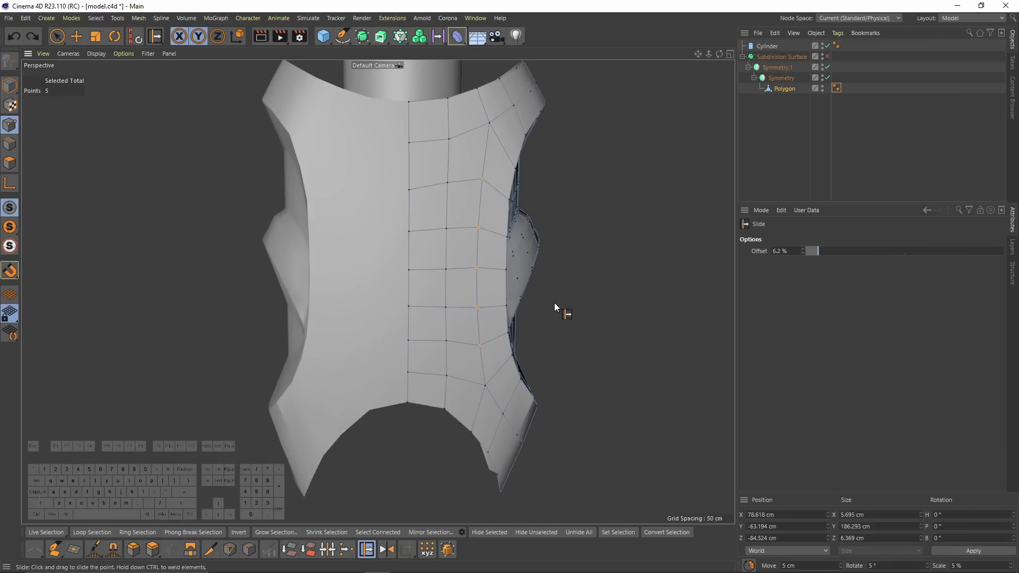
- Select the boundary edges along the front panel's lower arch, from the centre line to the base corner
scroll(525, 254, "down", 1)
left_click_drag(534, 298, 543, 241, "alt")
middle_click(543, 255)
middle_click(557, 374)
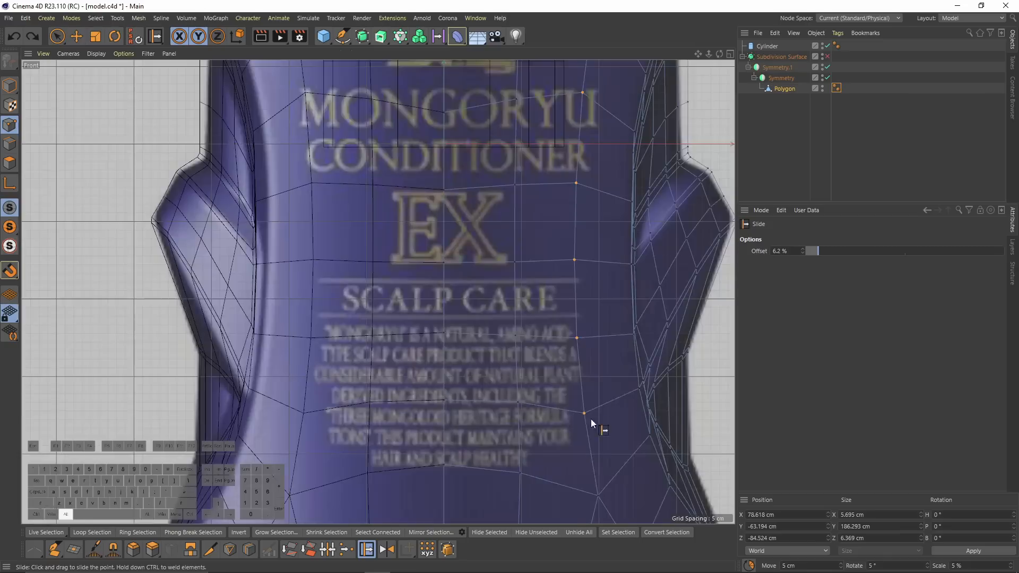
scroll(591, 419, "down", 4)
key("Return")
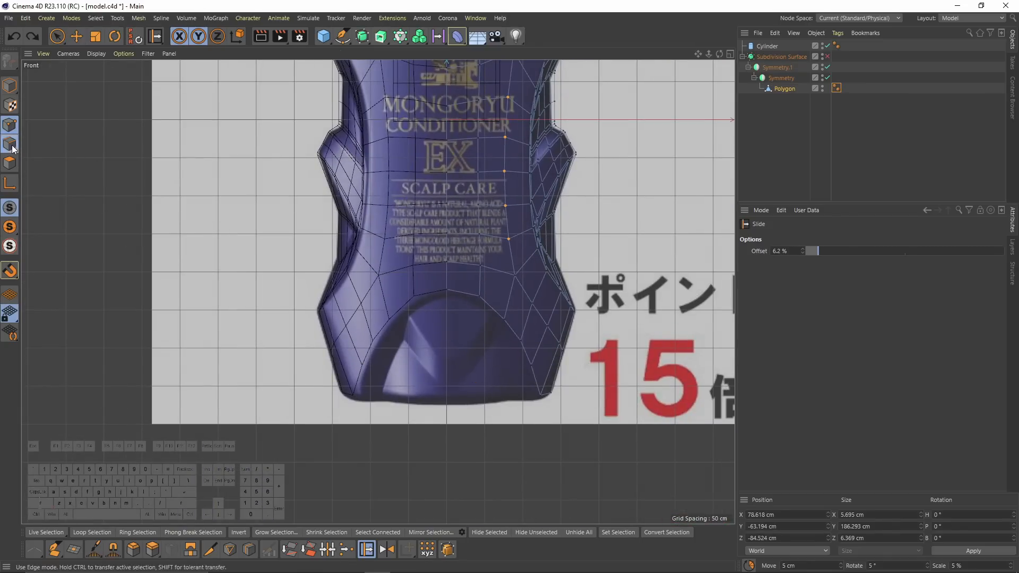
key("e")
scroll(524, 324, "up", 3)
left_click(405, 267)
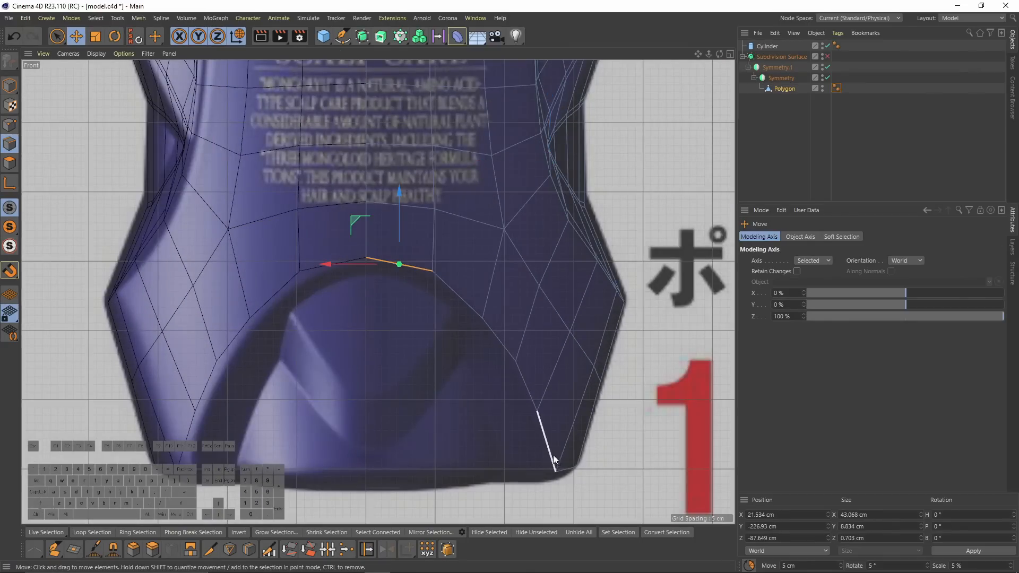
double_click(552, 432, "shift")
- Try extruding the selected arch edges freehand, and undo the attempts
middle_click(280, 195)
middle_click(279, 195)
left_click_drag(472, 298, 502, 274, "alt")
right_click(607, 300)
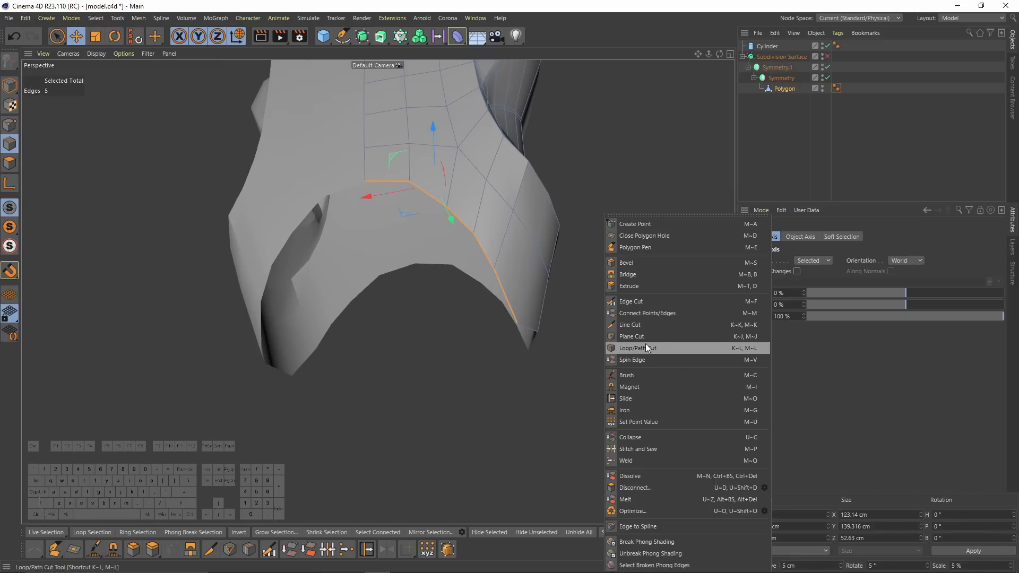
left_click(641, 275)
left_click_drag(620, 326, 518, 284, "alt")
key("d")
key("ctrl+z")
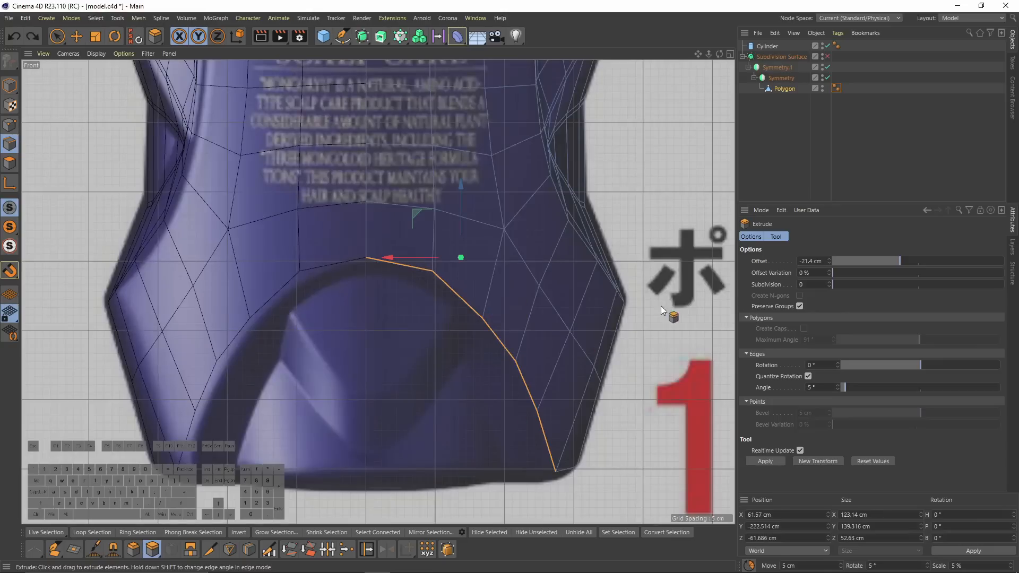
left_click_drag(650, 316, 635, 325)
key("ctrl+z")
- Extrude the arch edges with an offset of 0.1 cm and move the new edges straight down about 14 cm
double_click(818, 258)
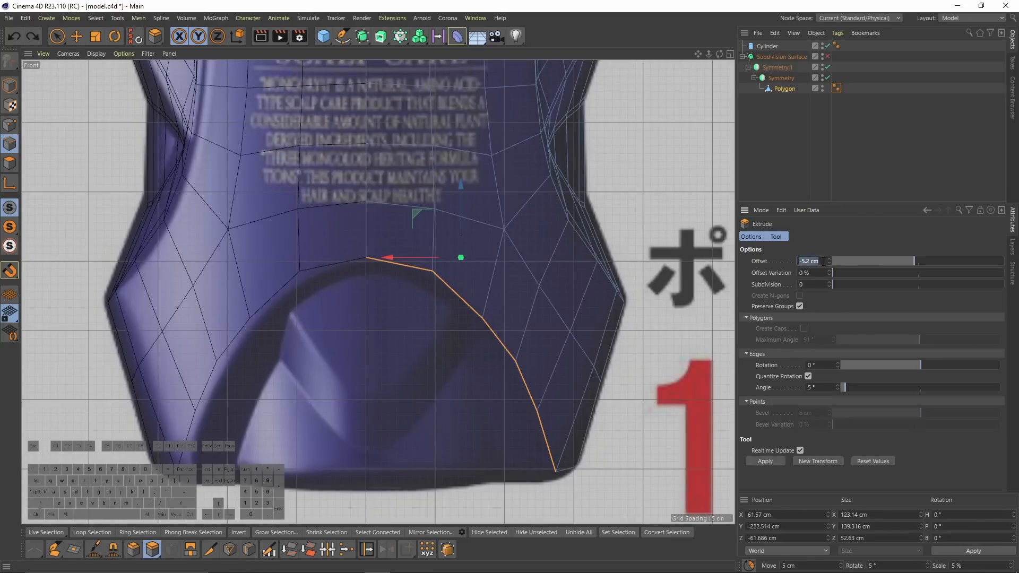
type("0.1")
key("Return")
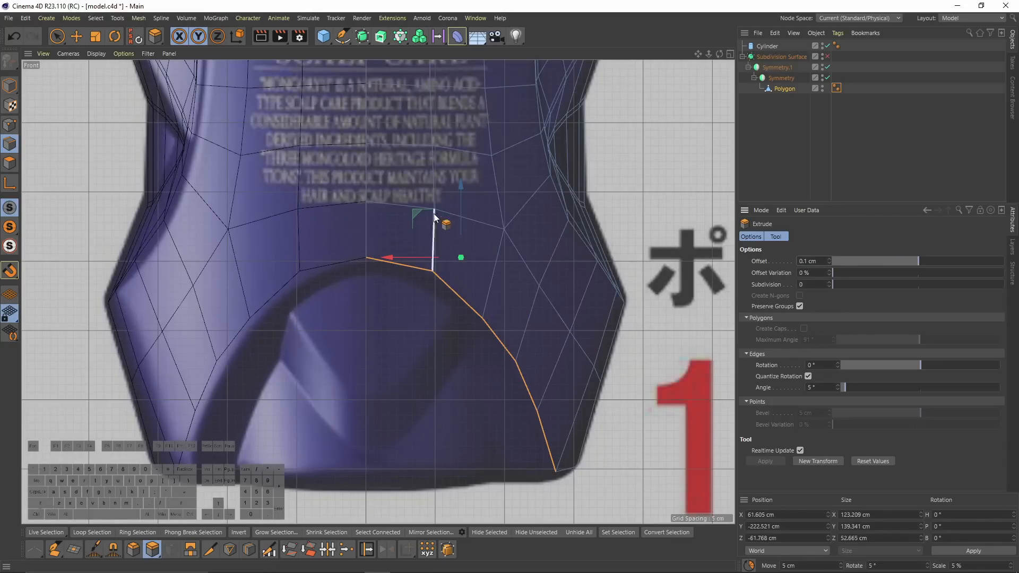
left_click_drag(462, 193, 465, 223)
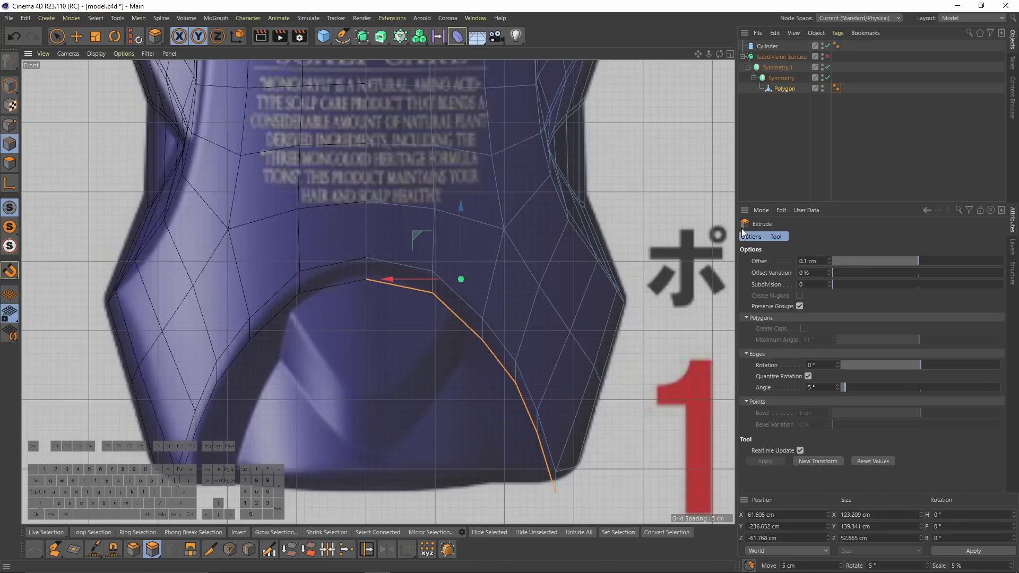
- With the modeling axis at X -100% and Z -100%, scale the arch edges to about 98.5 cm wide and 126.5 cm high
key("t")
left_click_drag(969, 317, 797, 292)
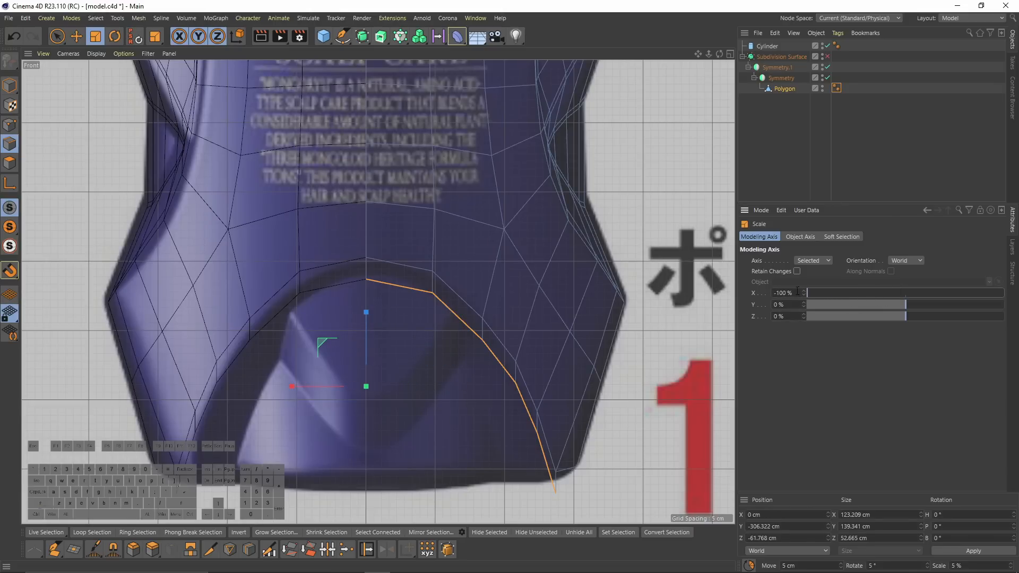
left_click_drag(292, 386, 307, 390)
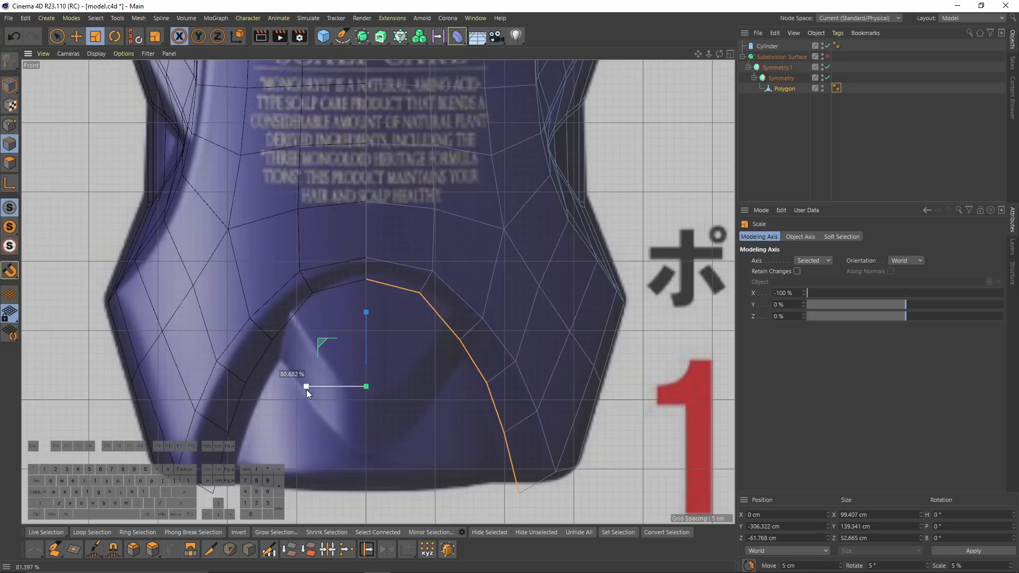
left_click_drag(906, 317, 839, 319)
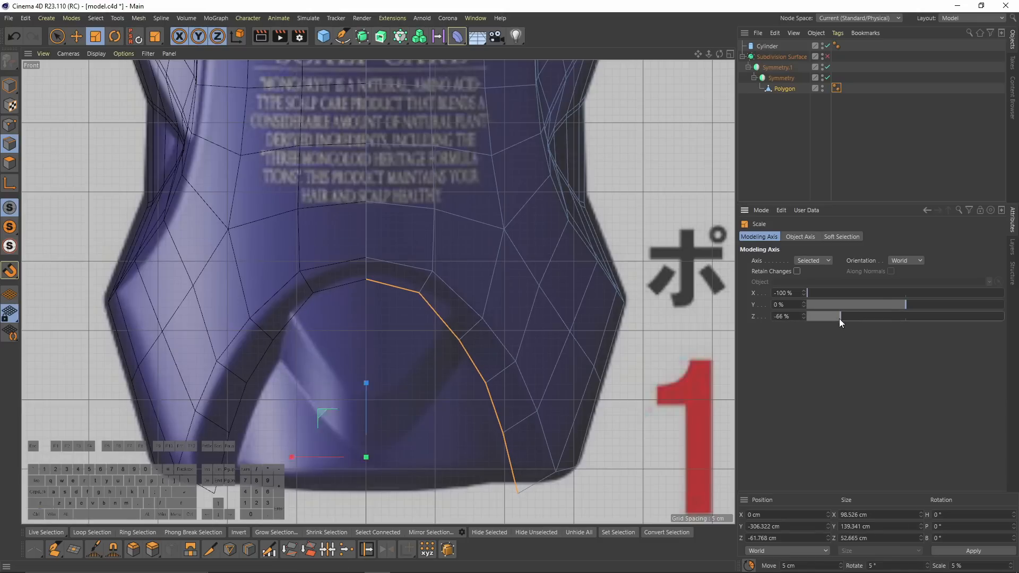
left_click_drag(368, 418, 379, 425)
- Move the selected arch edges about 5.5 cm along the depth axis
key("F1")
key("e")
left_click_drag(400, 254, 394, 323, "alt")
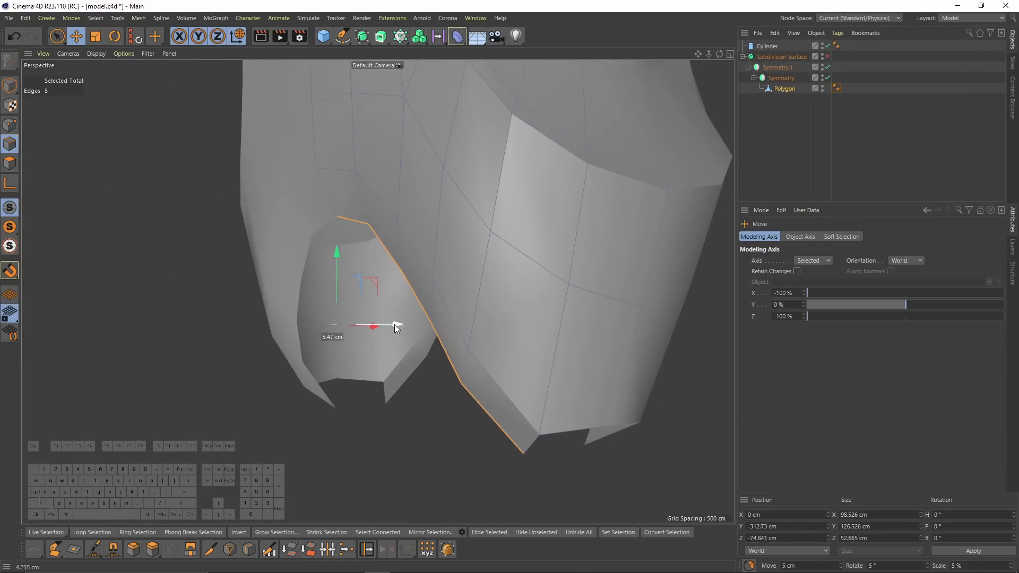
- Move the inner arch's lowest point in the front view to about X 87.8 cm, Y -337.4 cm
middle_click(394, 324)
middle_click(456, 342)
middle_click_drag(454, 355, 464, 291, "alt")
key("Return")
key("9")
left_click(540, 426)
scroll(534, 374, "up", 2)
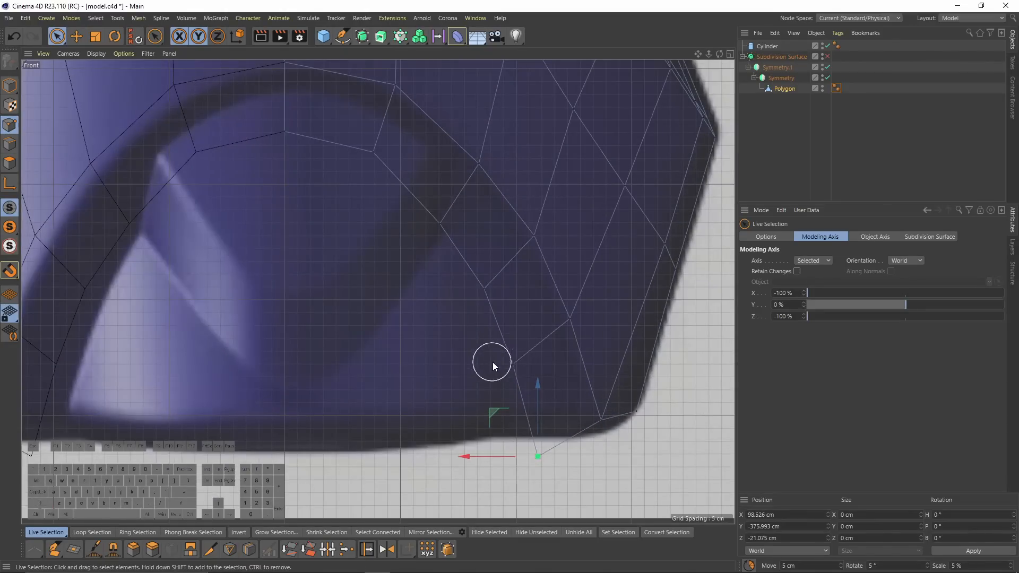
left_click_drag(497, 413, 463, 314)
middle_click(464, 314)
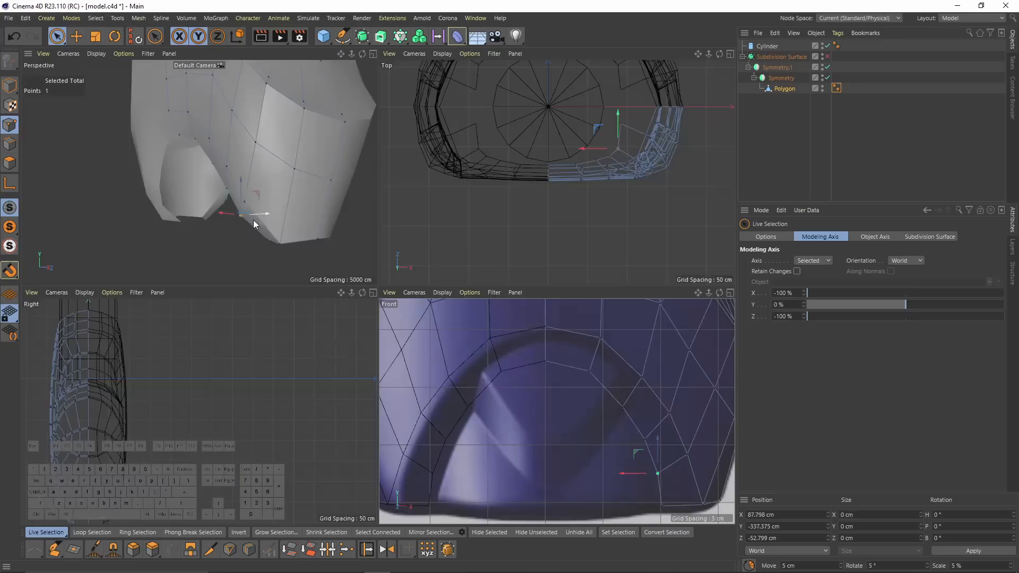
- Extrude the four inner arch edges, flatten them vertically to 0%, and lower them to about Y -364.7 cm
middle_click(254, 224)
key("e")
left_click_drag(366, 244, 374, 310, "alt")
key("Return")
key("t")
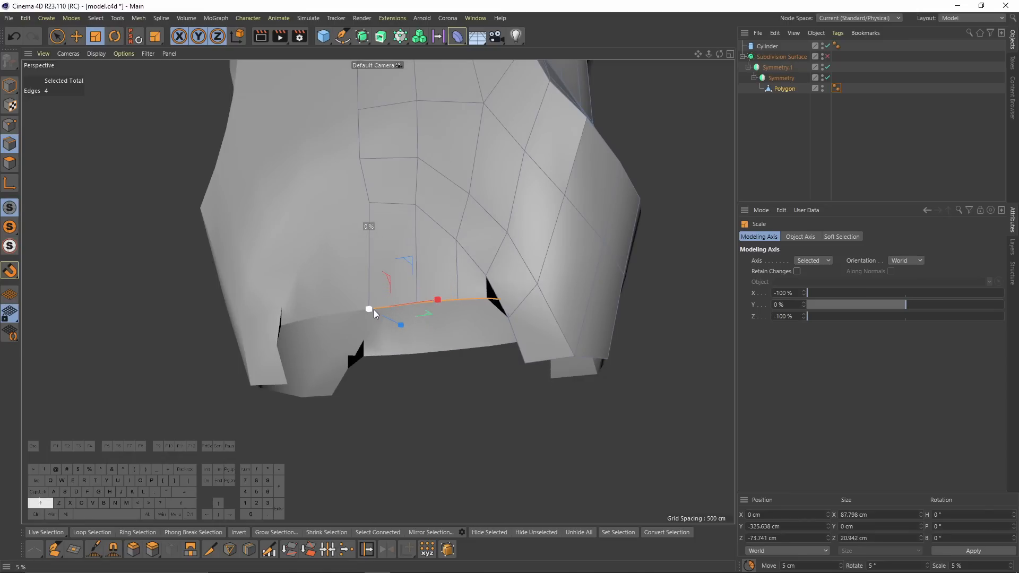
key("e")
left_click_drag(374, 246, 371, 297)
- Weld the loose points at the outer bottom corner of the new arch faces
key("F5")
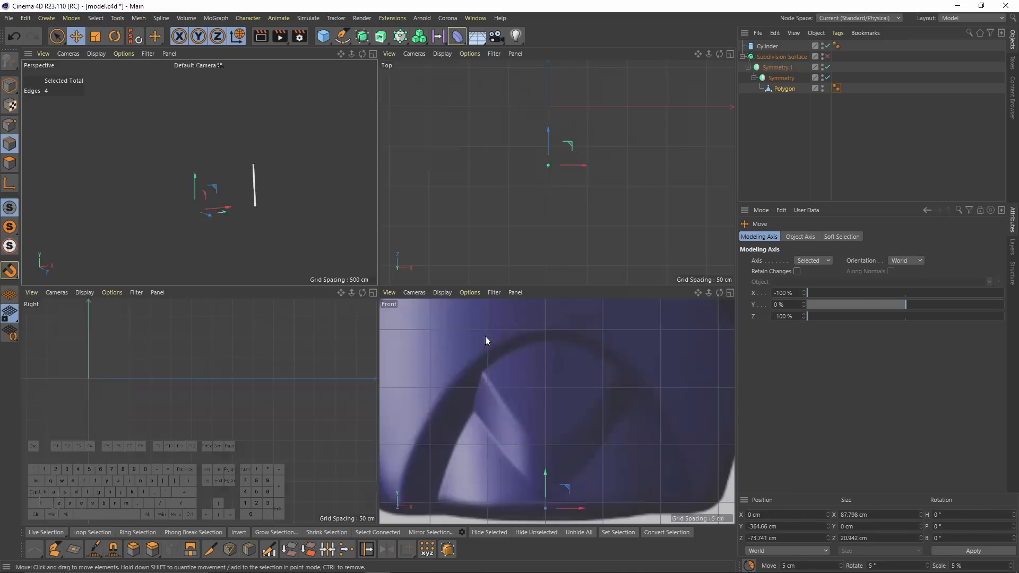
key("F1")
left_click_drag(476, 323, 443, 206, "alt")
left_click(10, 125)
key("9")
key("m")
key("q")
left_click(534, 299)
left_click_drag(534, 299, 493, 280, "alt")
key("e")
key("F4")
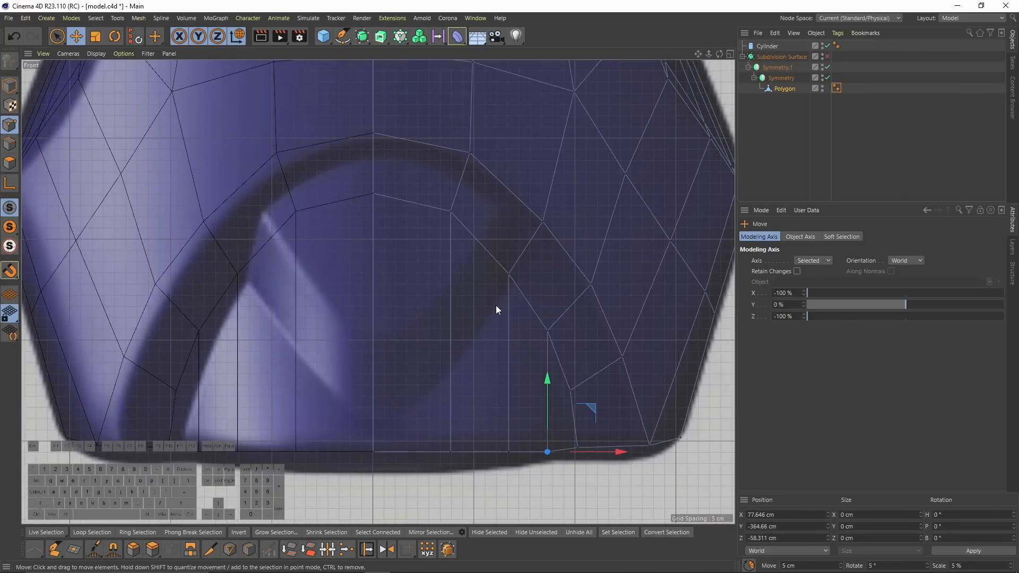
- Line-cut diagonally across the inner arch faces from the rim point down to the centre line, following the reference's V shape
key("k")
key("k")
left_click(509, 274)
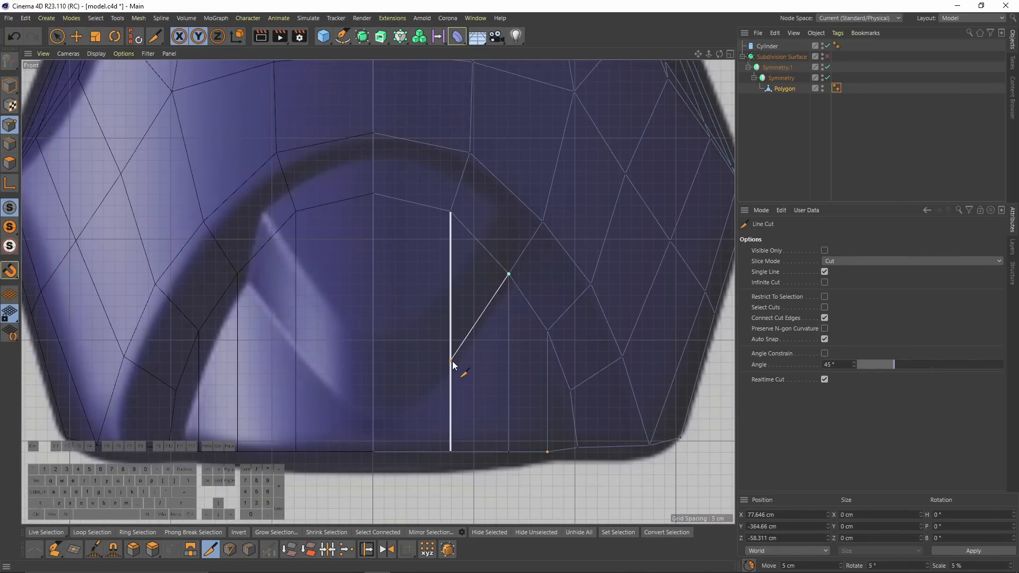
left_click(451, 362)
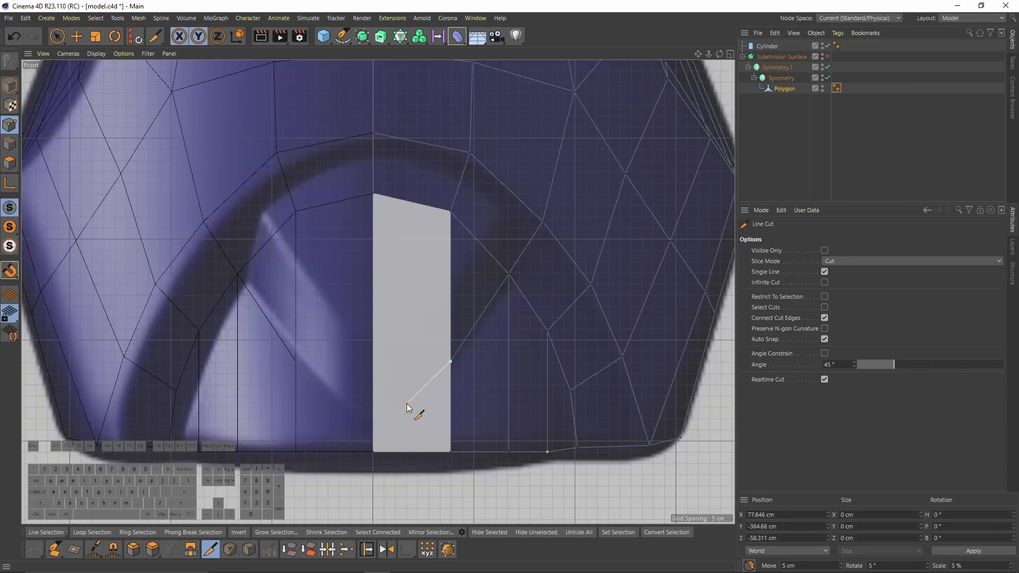
key("e")
left_click(451, 362)
- Extrude the two inner arch polygons above the diagonal cut with a 24.6 cm offset
key("F1")
left_click(10, 163)
left_click(482, 306)
left_click_drag(482, 310, 437, 259, "alt")
left_click(438, 259, "shift")
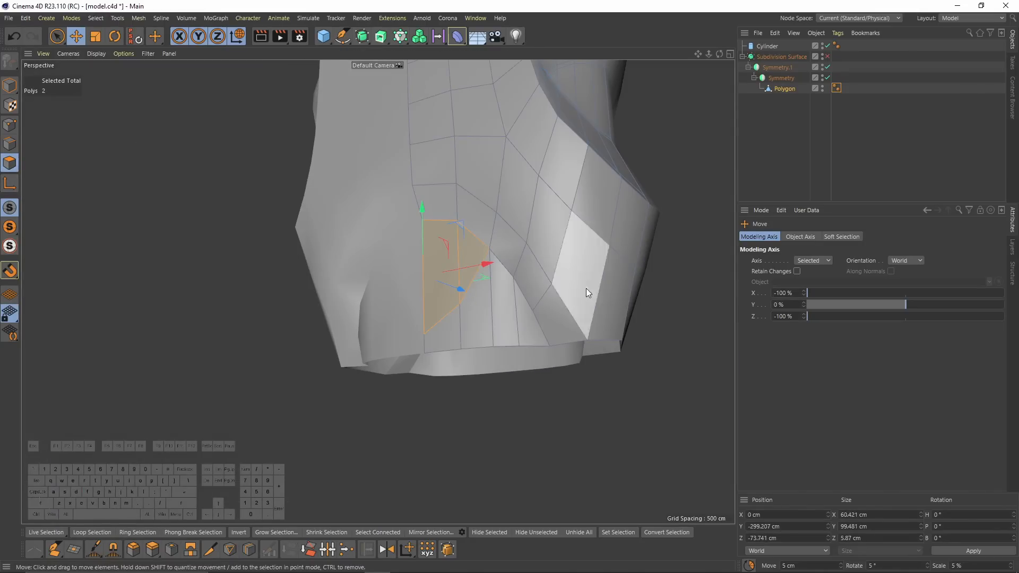
right_click(599, 246)
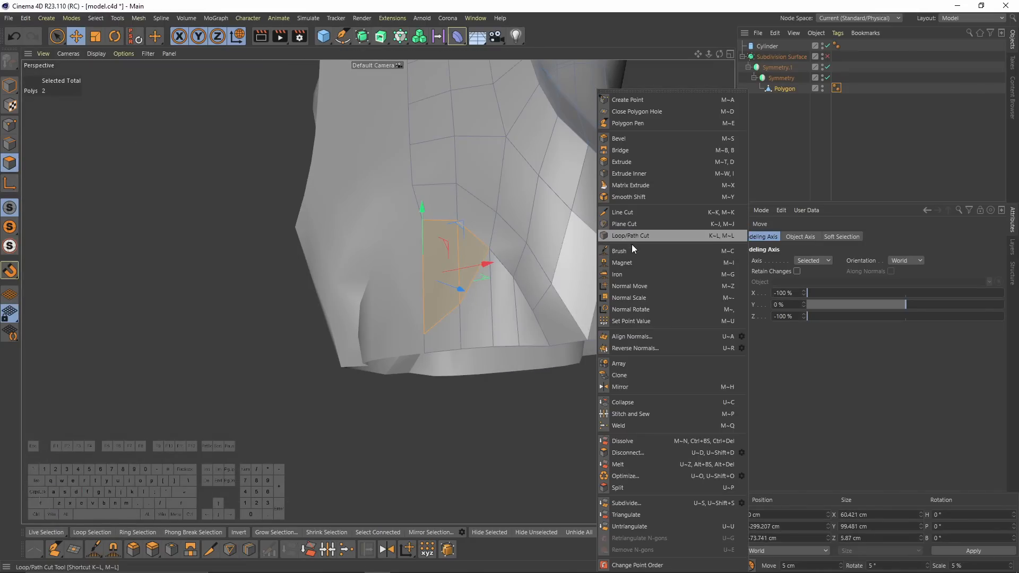
left_click(629, 159)
middle_click(629, 159)
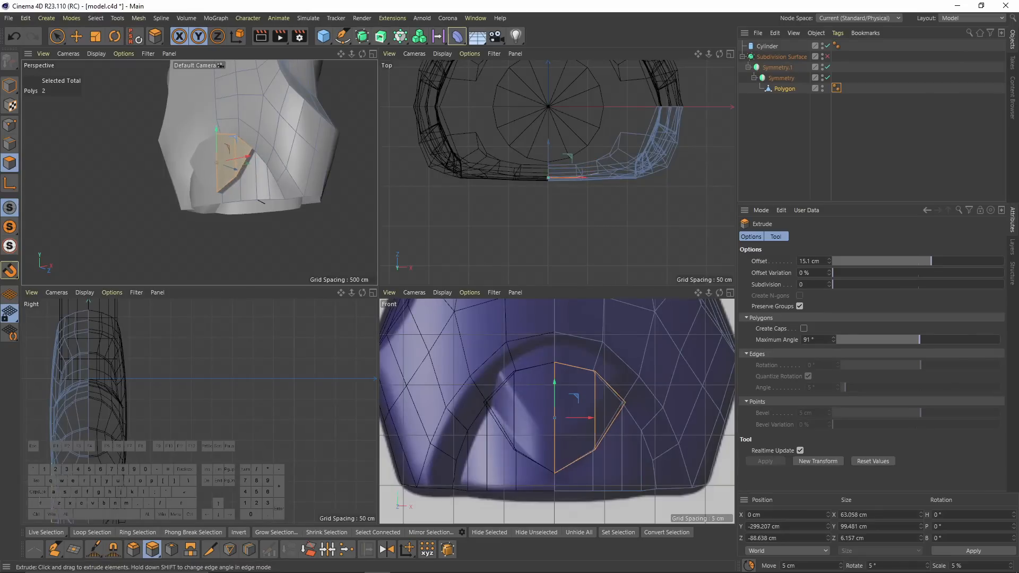
left_click_drag(262, 202, 298, 181, "alt")
middle_click(297, 181)
left_click_drag(467, 260, 350, 239, "alt")
- Delete the three unwanted faces along the upper side and centre of the extruded block
right_click(349, 239)
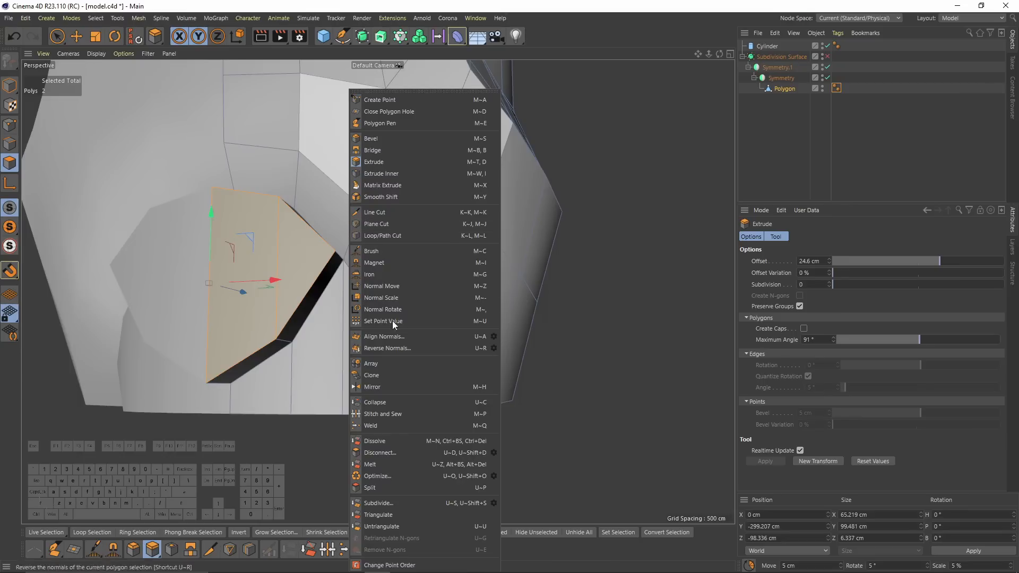
left_click(390, 235)
scroll(231, 158, "up", 3)
left_click(240, 176)
left_click_drag(240, 176, 297, 245, "alt")
key("e")
double_click(300, 242)
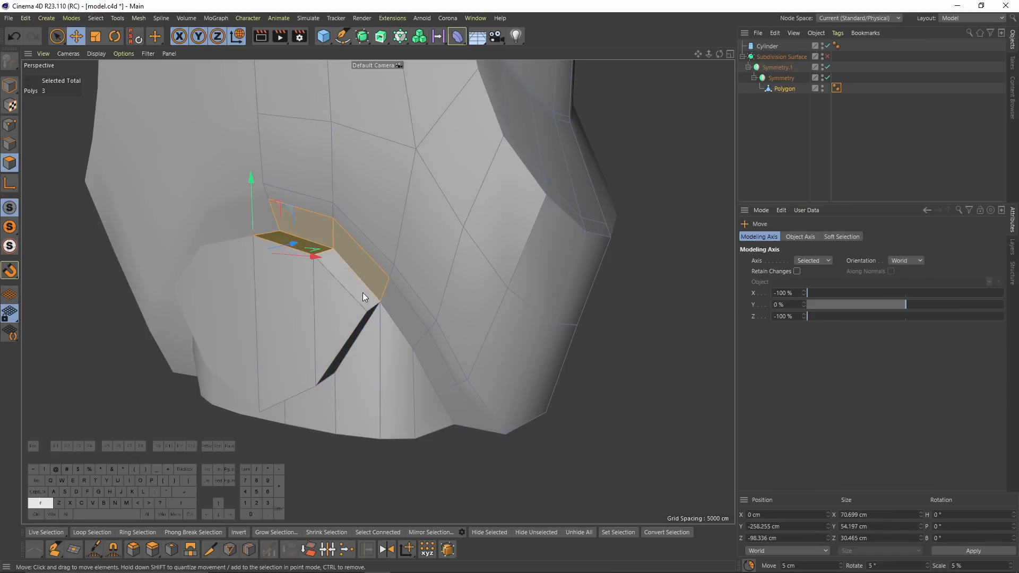
key("Delete")
- Weld the extruded face's top centre point to the matching point on the arch rim
scroll(276, 207, "up", 2)
left_click(10, 125)
left_click(268, 200)
left_click(249, 244, "shift")
key("m")
key("q")
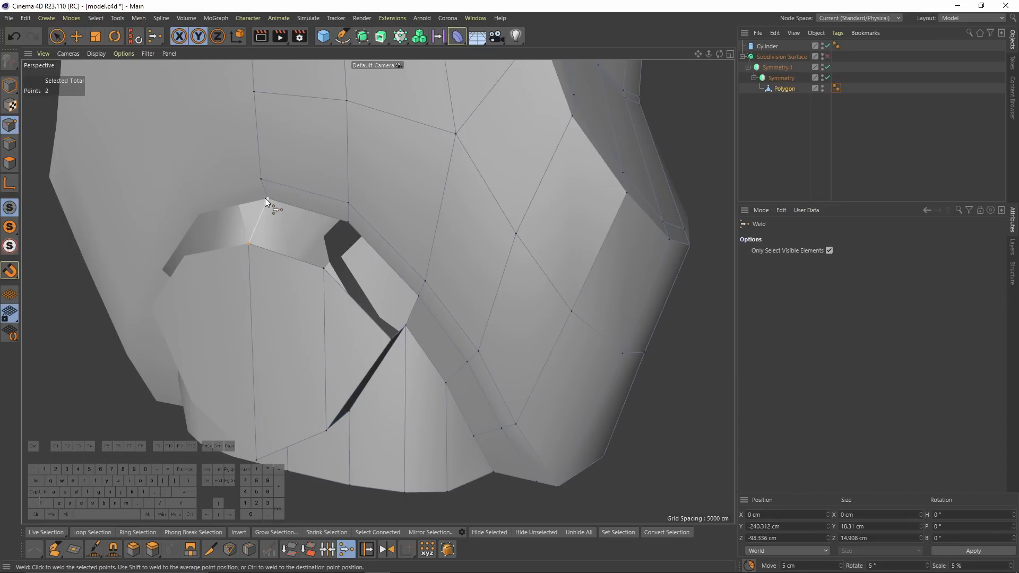
left_click(268, 199)
- Weld the extruded face's two remaining upper corner points to the arch rim
key("space")
left_click_drag(349, 232, 326, 268)
key("m")
key("q")
left_click(348, 223)
key("space")
left_click_drag(409, 306, 391, 319, "alt")
key("m")
key("q")
left_click(392, 241)
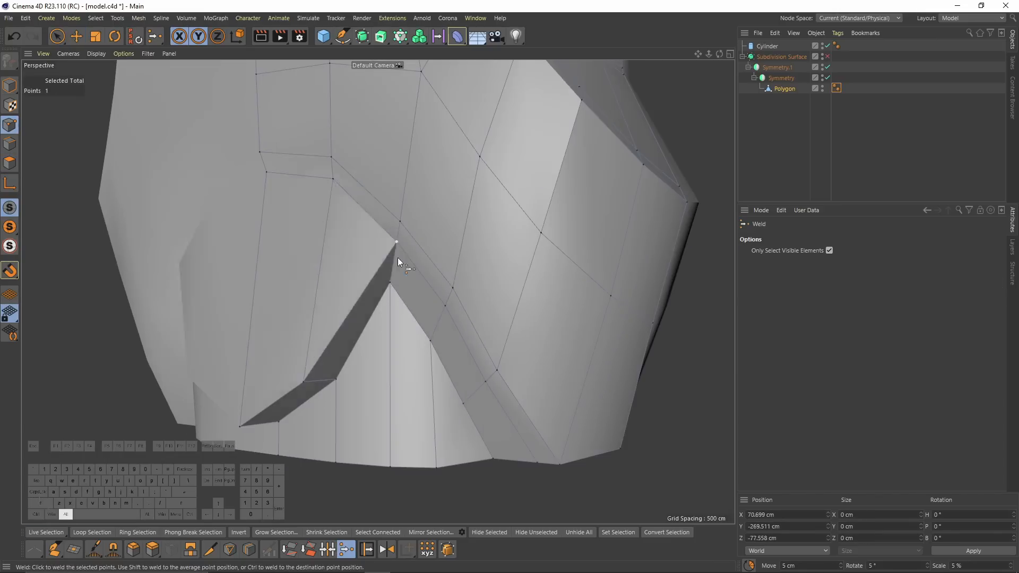
- Reposition the lower edge of the protruding front face to match the reference in the front view
left_click_drag(397, 257, 323, 255, "alt")
left_click(10, 144)
key("e")
left_click(302, 380)
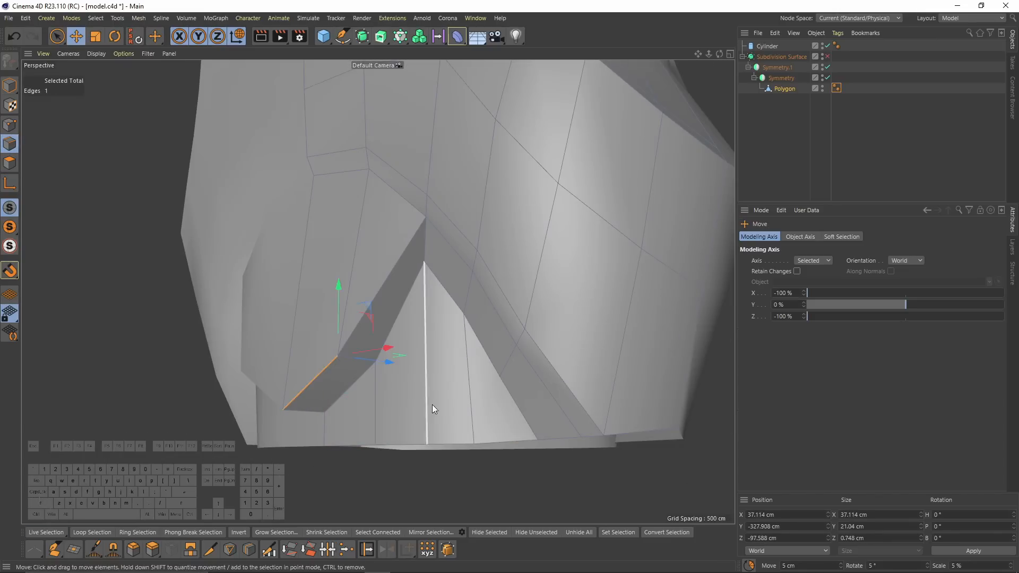
middle_click(440, 405)
middle_click(602, 426)
left_click_drag(457, 301, 411, 207)
- Slide the points along the block's lower crease to follow the reference's diagonal fold
middle_click(445, 226)
middle_click(335, 223)
left_click(12, 127)
key("m")
key("o")
middle_click(546, 355)
left_click_drag(632, 382, 625, 424)
left_click_drag(558, 440, 558, 445)
middle_click(355, 249)
left_click_drag(374, 244, 418, 298, "alt")
key("e")
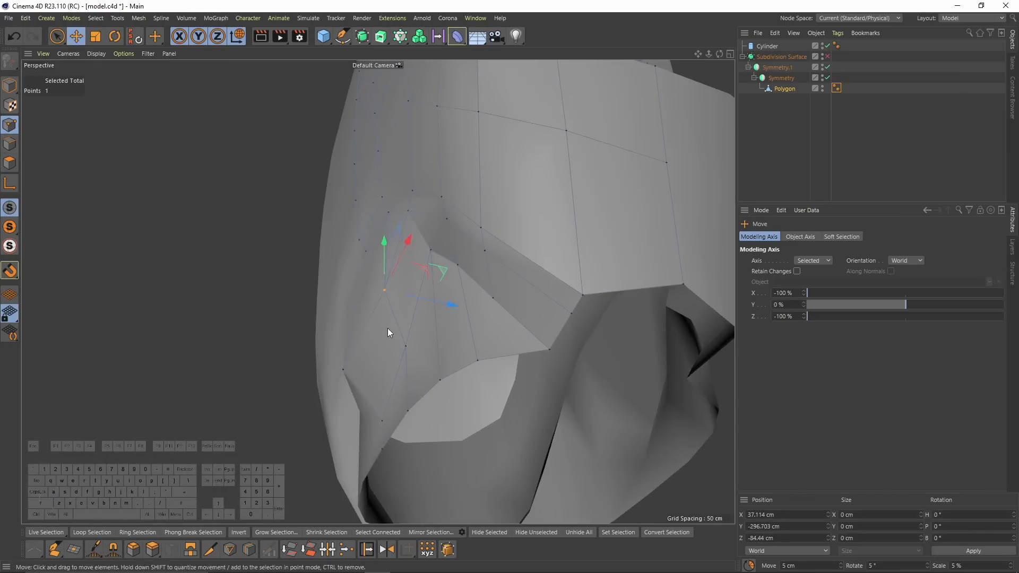
- Adjust the height and depth of the selected crease point in the side view
middle_click(409, 346)
middle_click(212, 340)
left_click_drag(292, 345, 306, 326)
middle_click(305, 326)
middle_click(313, 244)
- Bevel the arch rim and V-shaped crease edges in Chamfer mode with a 1.7 cm offset
left_click_drag(324, 233, 458, 250, "alt")
key("Return")
double_click(416, 203)
middle_click_drag(458, 251, 537, 285, "alt")
left_click(408, 218, "shift")
left_click(451, 226, "shift")
left_click(446, 266, "shift")
left_click(387, 345, "shift")
left_click(405, 396, "shift")
left_click(447, 339, "shift")
left_click(471, 258, "shift")
double_click(504, 260, "shift")
double_click(536, 343, "shift")
left_click_drag(616, 390, 508, 310, "alt")
key("0")
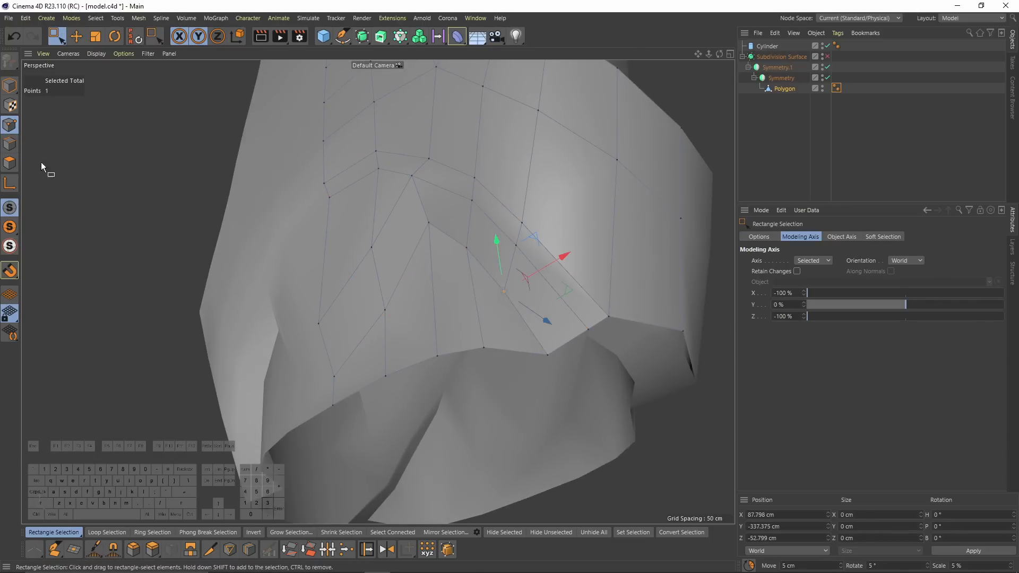
key("m")
left_click(489, 261)
scroll(442, 196, "up", 5)
left_click_drag(422, 194, 431, 194)
mouse_move(522, 233)
left_mouse_down("alt")
mouse_move(507, 255)
mouse_move(542, 283)
mouse_move(522, 243)
left_mouse_up("alt")
- Examine the bevelled creases and their junction with the Subdivision Surface switched on and off
key("q")
left_click(807, 115)
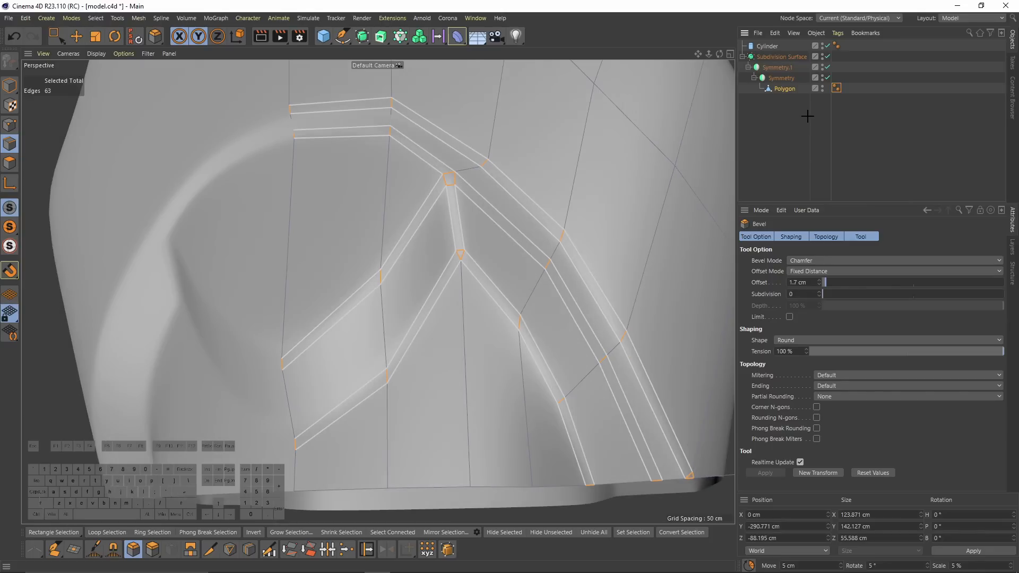
scroll(559, 208, "down", 4)
left_click_drag(558, 208, 513, 276, "alt")
key("ctrl+z")
key("ctrl+z")
key("q")
scroll(513, 277, "up", 10)
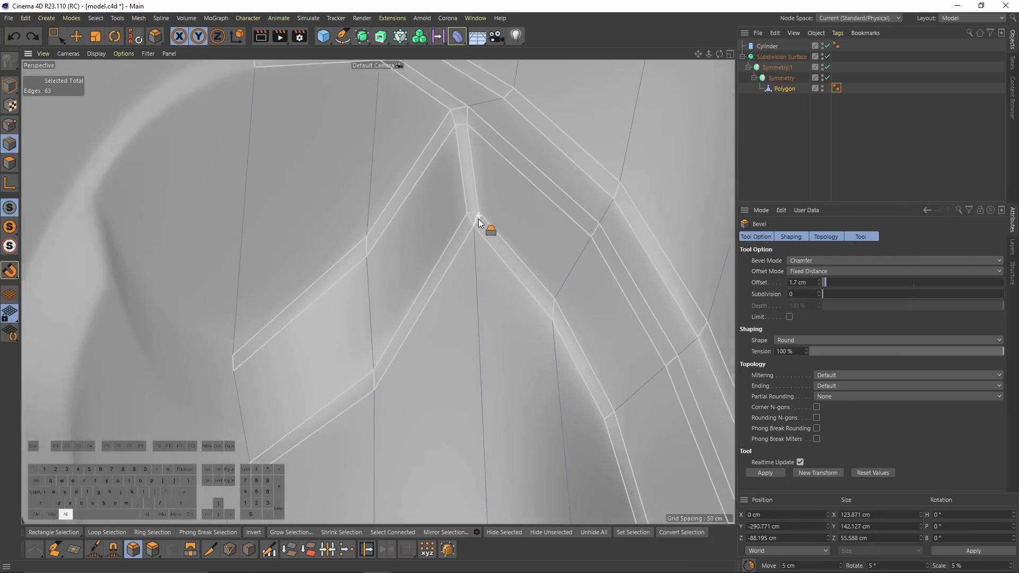
scroll(472, 234, "down", 10)
left_click(9, 125)
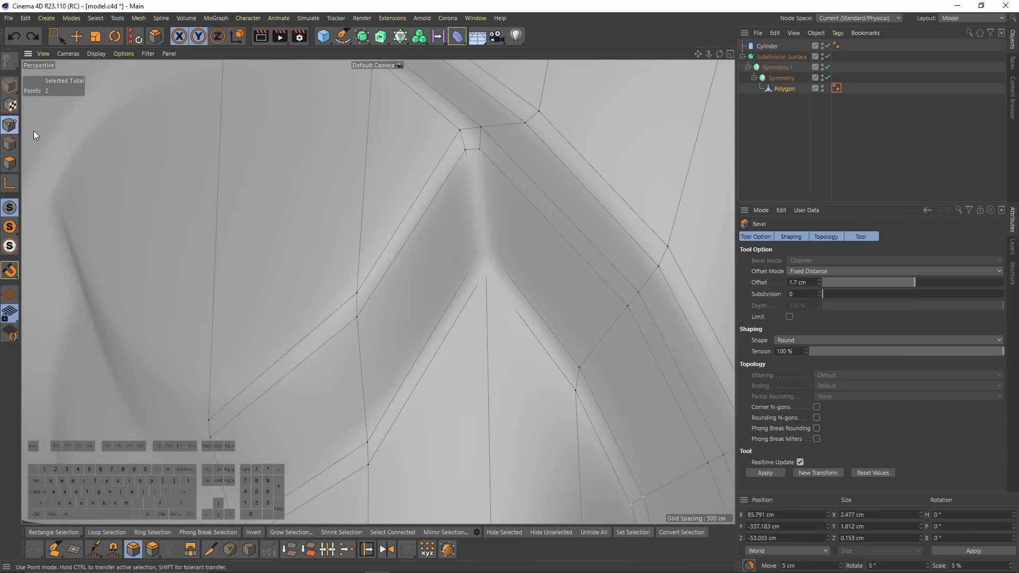
key("q")
left_click_drag(506, 282, 483, 311, "alt")
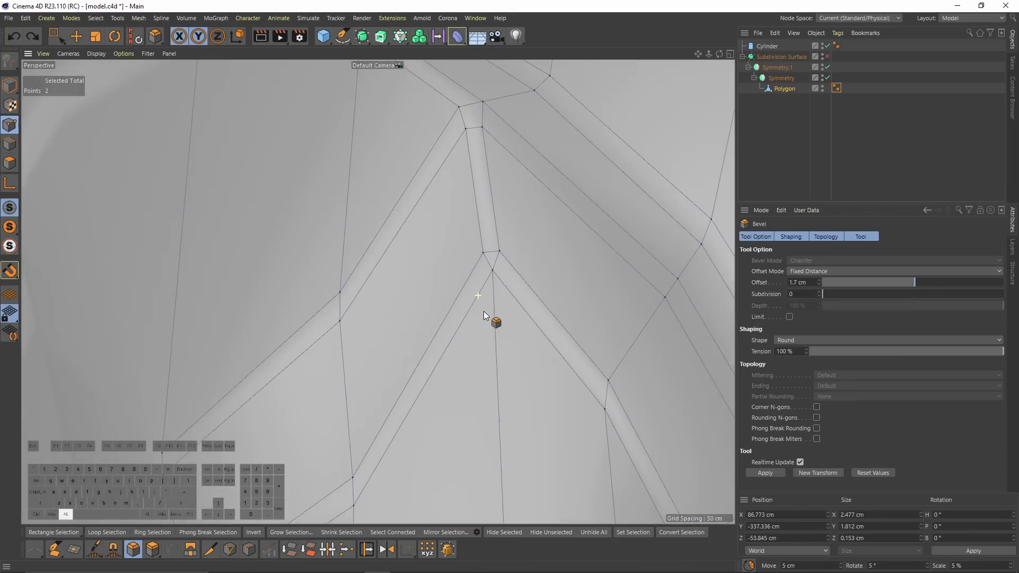
scroll(500, 269, "down", 3)
scroll(504, 282, "down", 2)
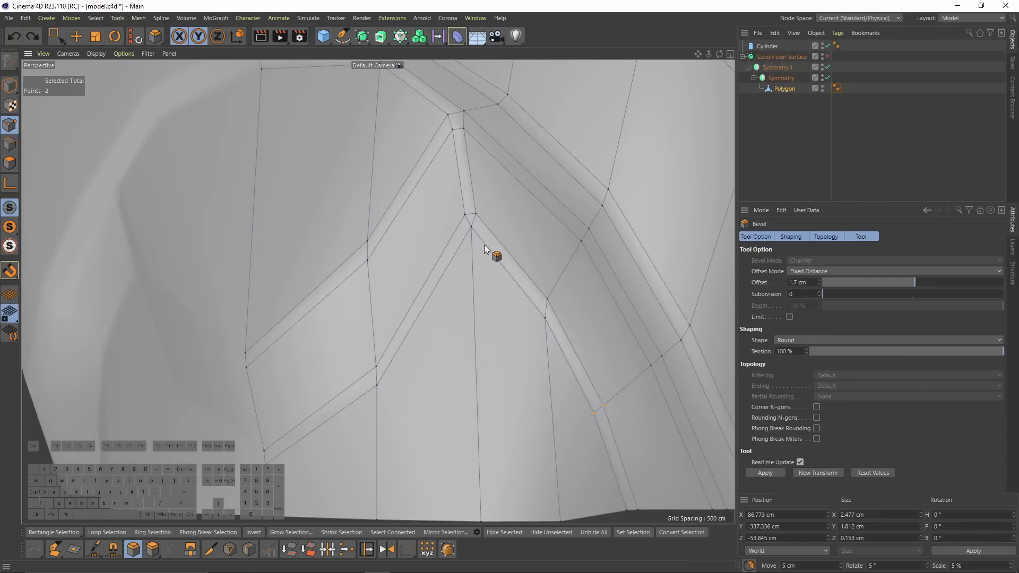
- Line-cut from the crease junction along the lower diagonal bevel strip to the centre line
key("k")
key("k")
left_click(455, 197)
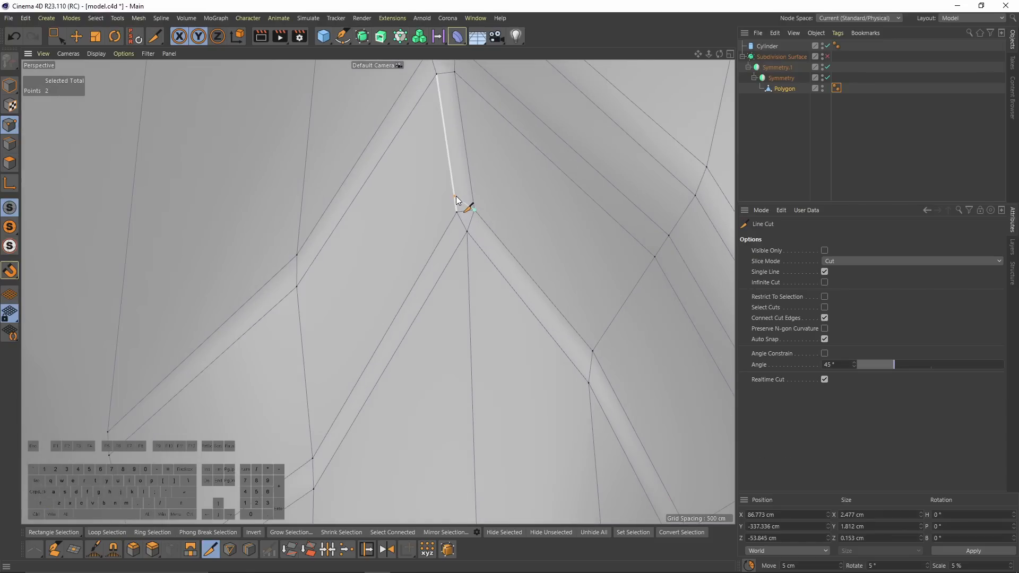
left_click(310, 428)
middle_click_drag(309, 428, 353, 324, "alt")
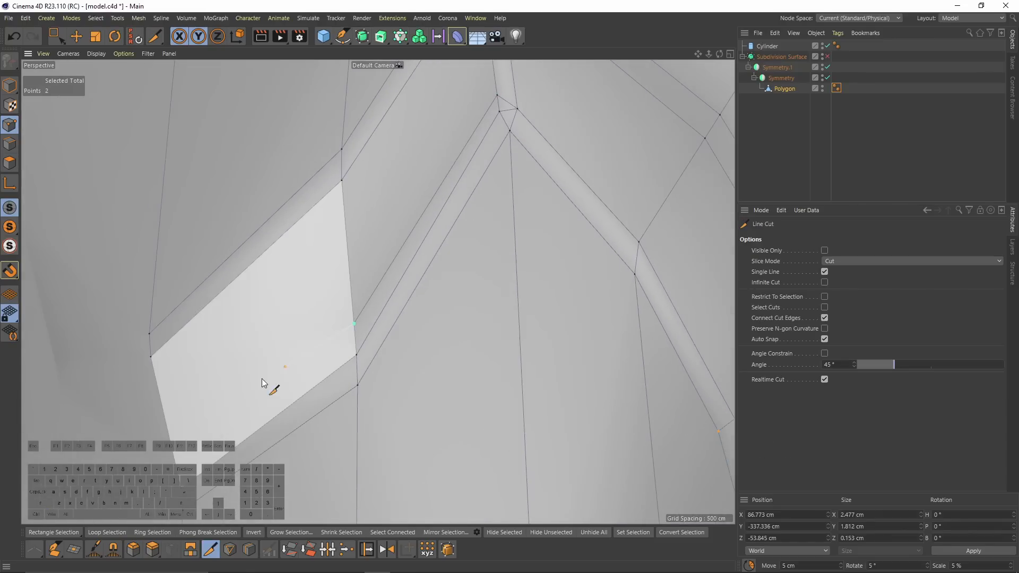
left_click(178, 460)
key("e")
- Dissolve the short leftover edge at the crease junction
middle_click_drag(479, 150, 425, 270, "alt")
scroll(426, 269, "up", 1)
left_click(10, 144)
left_click(455, 227)
key("m")
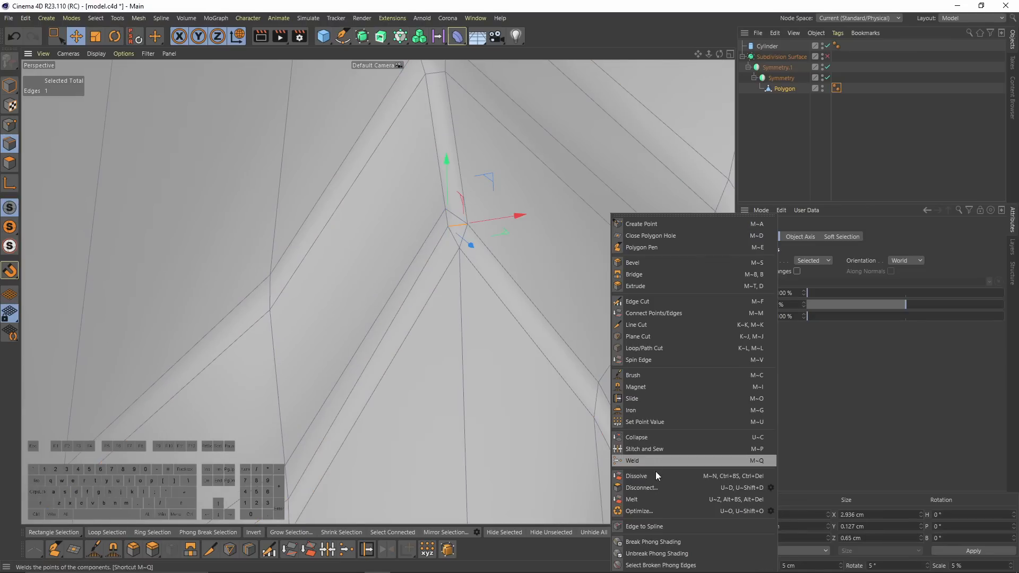
left_click(655, 475)
key("Return")
- Slide the crease junction point along its edge to even out the spacing of the support loops
key("m")
key("o")
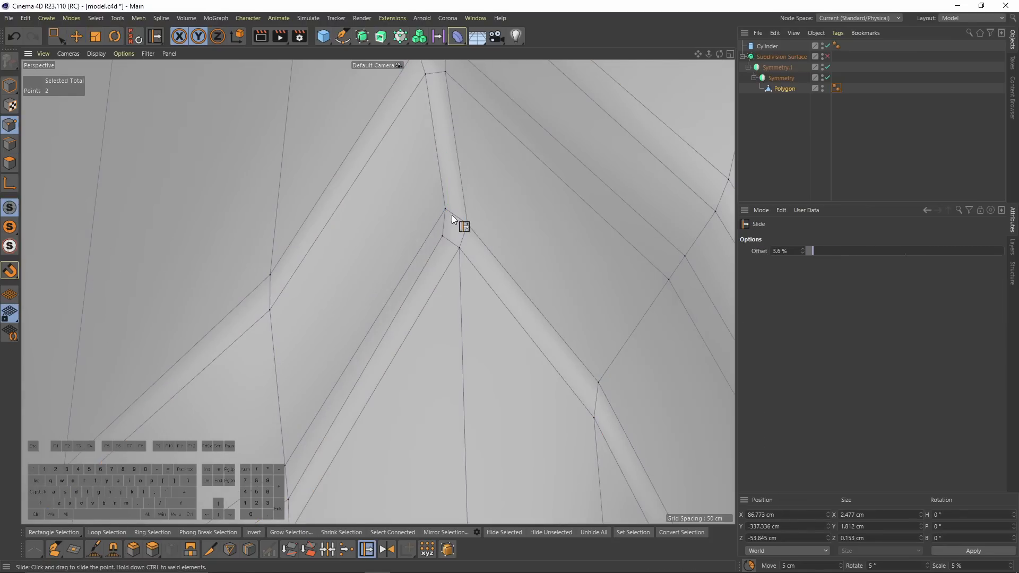
left_click_drag(450, 216, 439, 236)
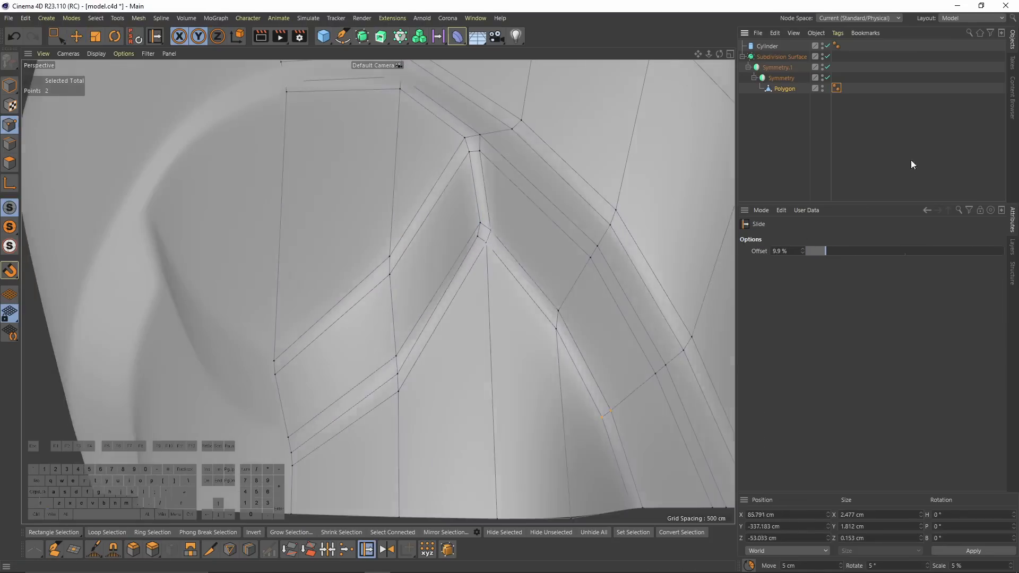
- Inspect the smoothed creases and the underside's open bottom edge, switching off the Subdivision Surface
left_click(911, 165)
left_click_drag(535, 221, 573, 188, "alt")
left_click(784, 89)
left_click(827, 57)
left_click_drag(524, 267, 544, 244, "alt")
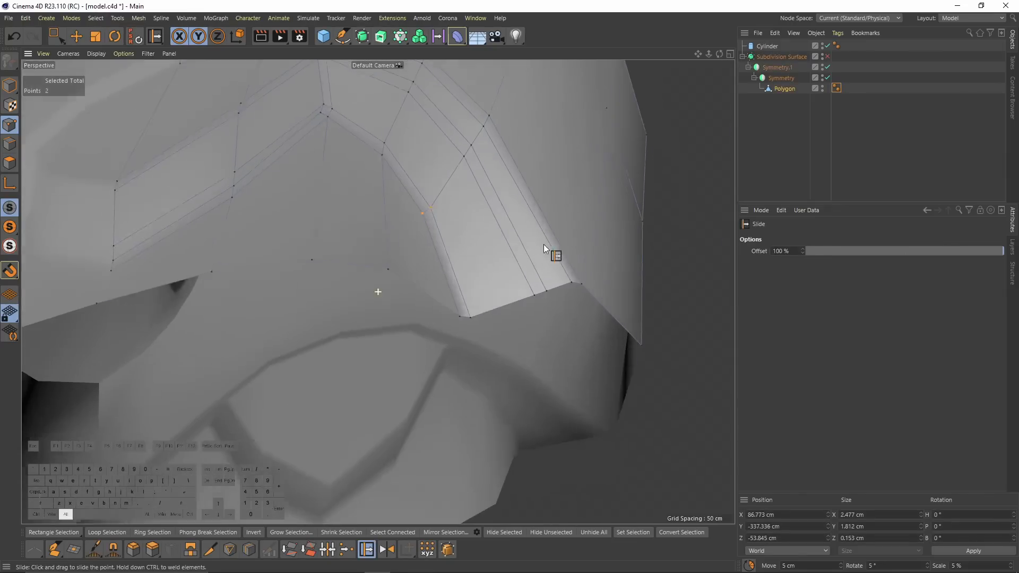
- Extrude the three bottom edges of the recess's inner wall about 25 cm inward to start the underside
key("Return")
key("e")
left_click(234, 279)
left_click(324, 261, "shift")
left_click(387, 259, "shift")
left_click_drag(387, 259, 243, 334, "alt")
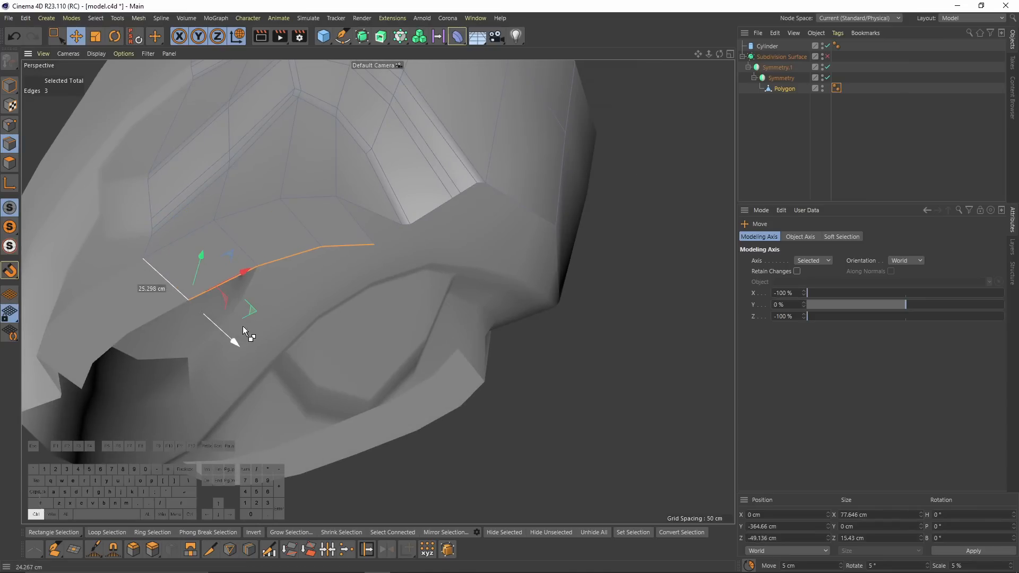
- Weld the extruded strip's outer corner point onto the adjacent end point of the diagonal crease
left_click(3, 125)
scroll(439, 246, "up", 4)
left_click(347, 200)
left_click(298, 237, "shift")
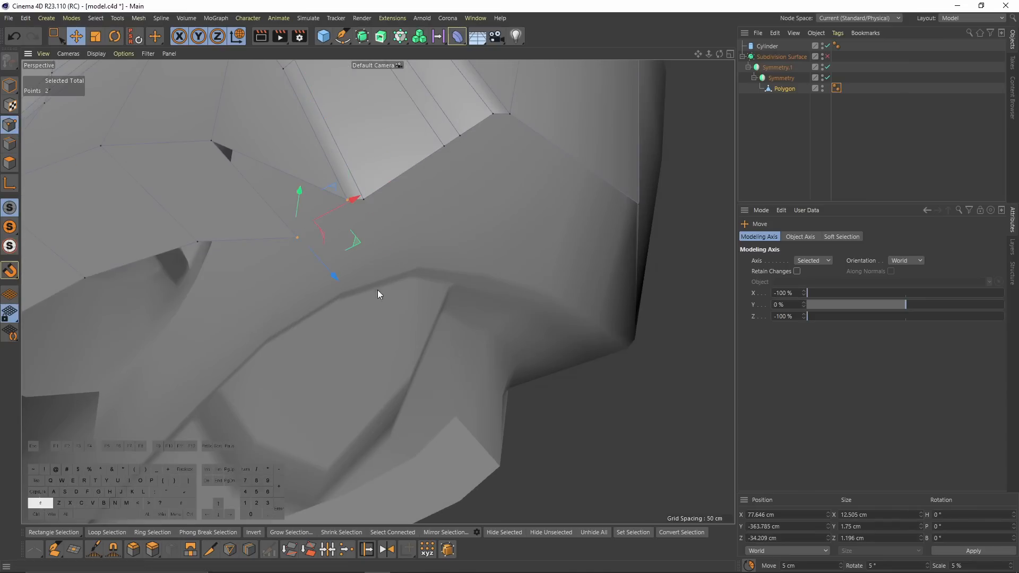
right_click(471, 329)
left_click(503, 521)
left_click(348, 200)
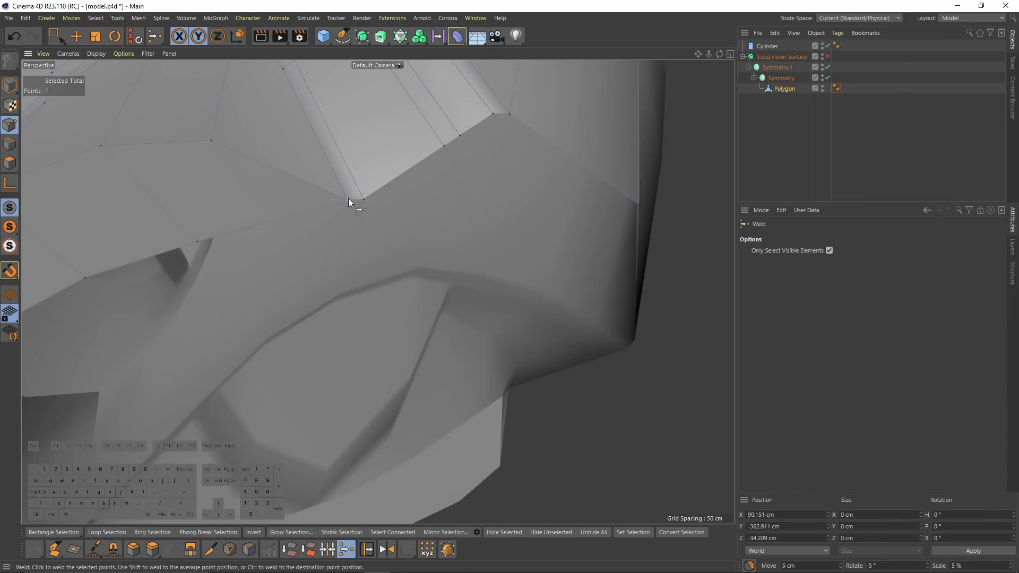
- Extrude a narrow support strip from the underside's open edge and weld its end to the neighbouring crease point
scroll(387, 215, "down", 4)
left_click(9, 144)
left_click_drag(269, 291, 275, 294)
left_click(10, 125)
scroll(477, 200, "up", 5)
key("space")
left_click_drag(443, 172, 420, 142)
left_click_drag(423, 192, 412, 166, "shift")
key("m")
key("q")
scroll(433, 183, "down", 4)
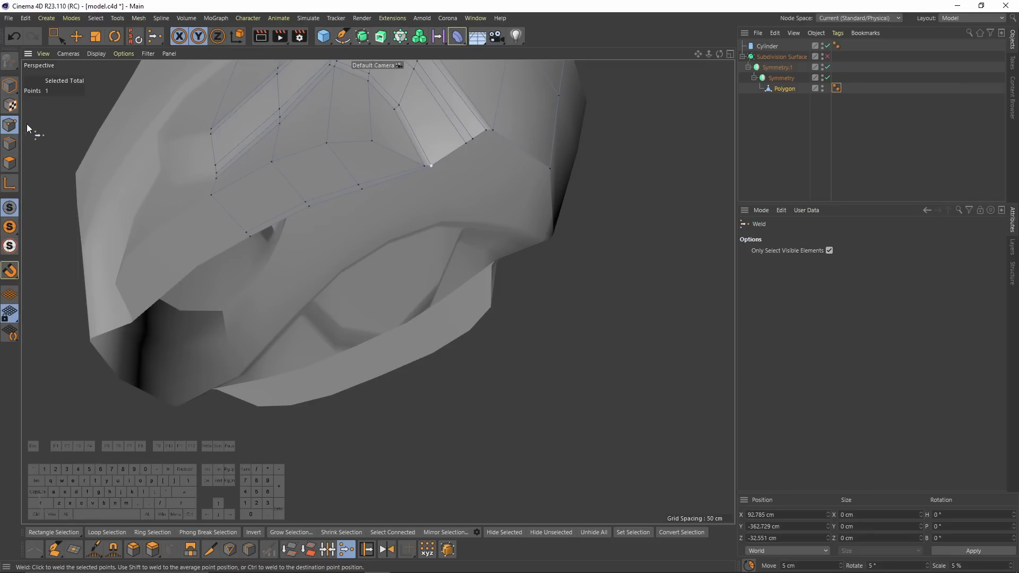
- Select the underside's whole open edge out to the outer bevel and extrude it about 27 cm along Z
left_click(9, 144)
key("e")
scroll(438, 156, "up", 5)
left_click(467, 120, "shift")
scroll(492, 183, "down", 3)
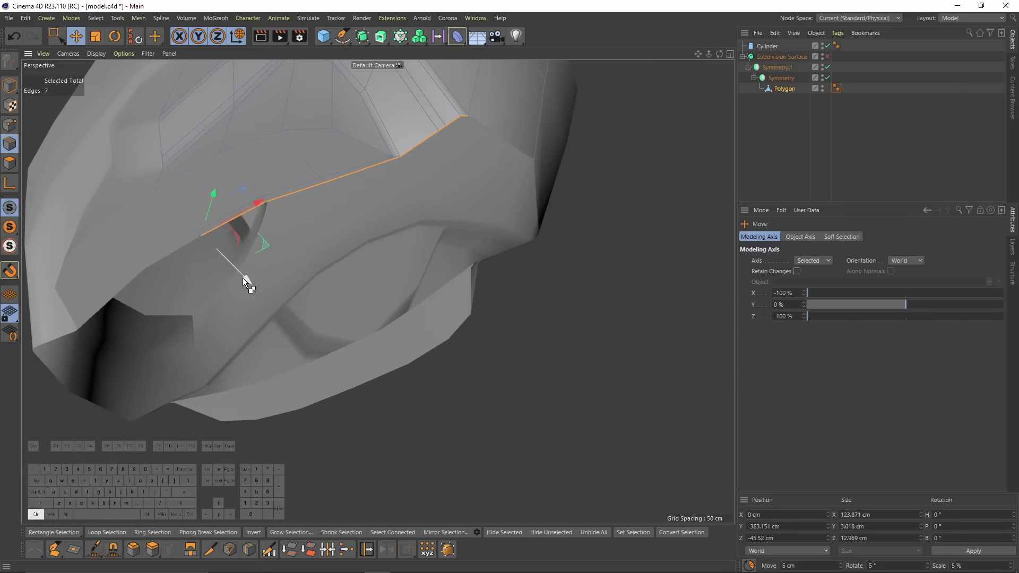
left_click_drag(247, 280, 342, 255)
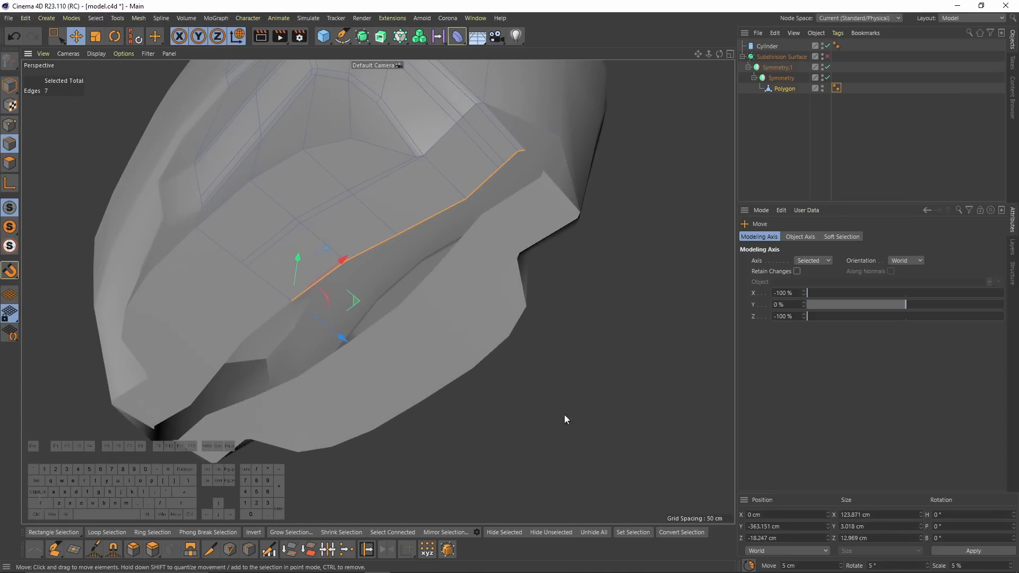
- Align the extruded edges on the bottle's centre line by setting their Z position and Z size to 0
left_click_drag(431, 219, 489, 370, "alt")
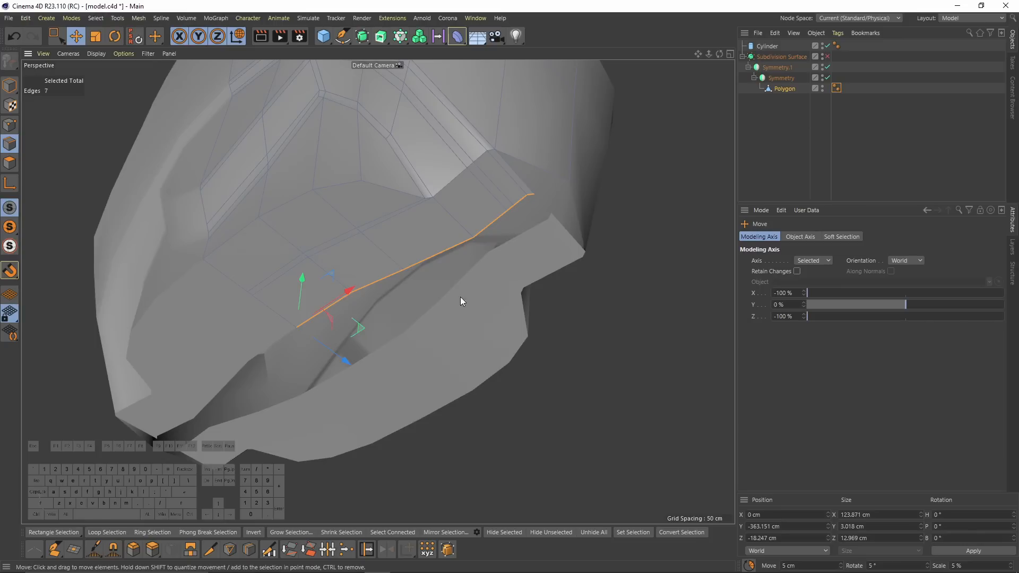
scroll(400, 304, "up", 1)
double_click(772, 539)
type("0")
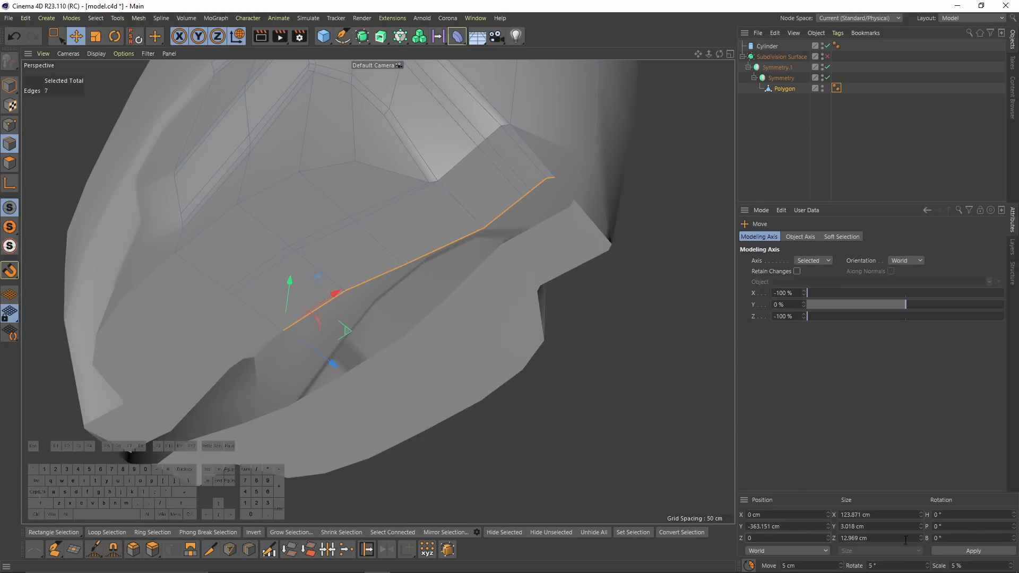
key("Return")
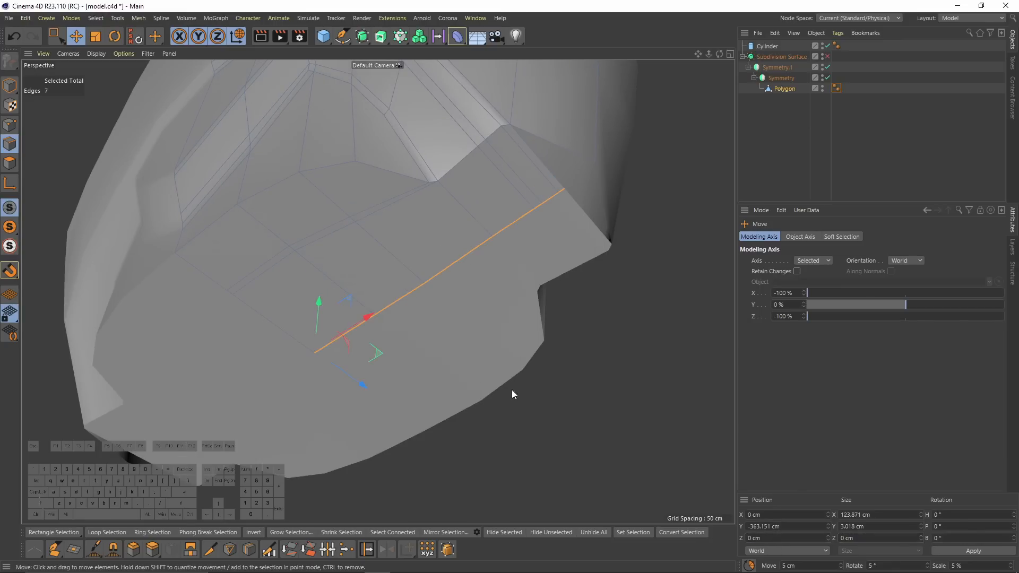
middle_click(420, 352)
middle_click(368, 251)
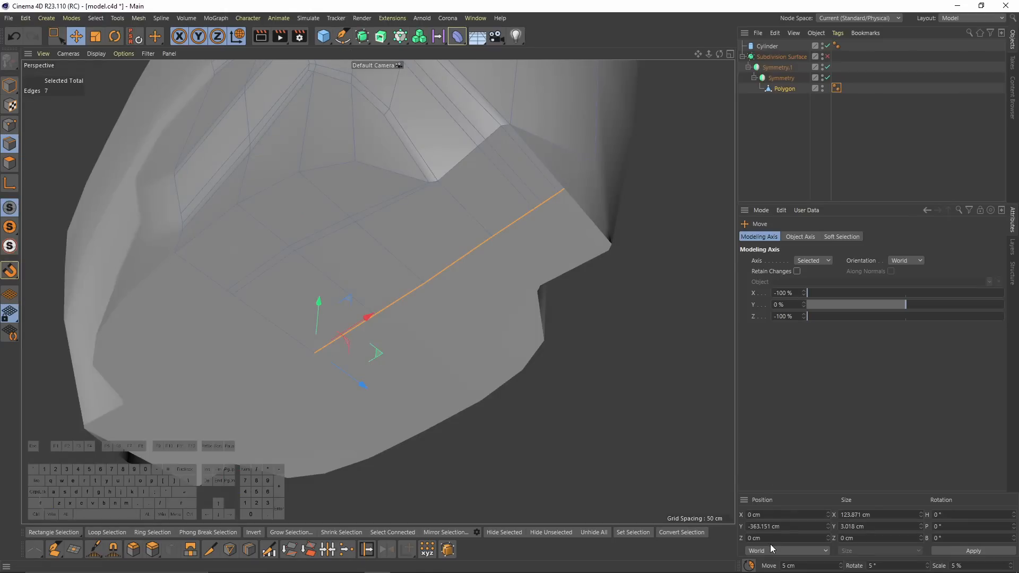
- Weld the outer end point of the underside's centre edge onto the adjacent bottom point of the bottle's side wall
left_click_drag(621, 403, 286, 254, "alt")
left_click(11, 127)
left_click_drag(414, 324, 424, 292, "alt")
left_click(419, 299)
left_click(446, 275, "shift")
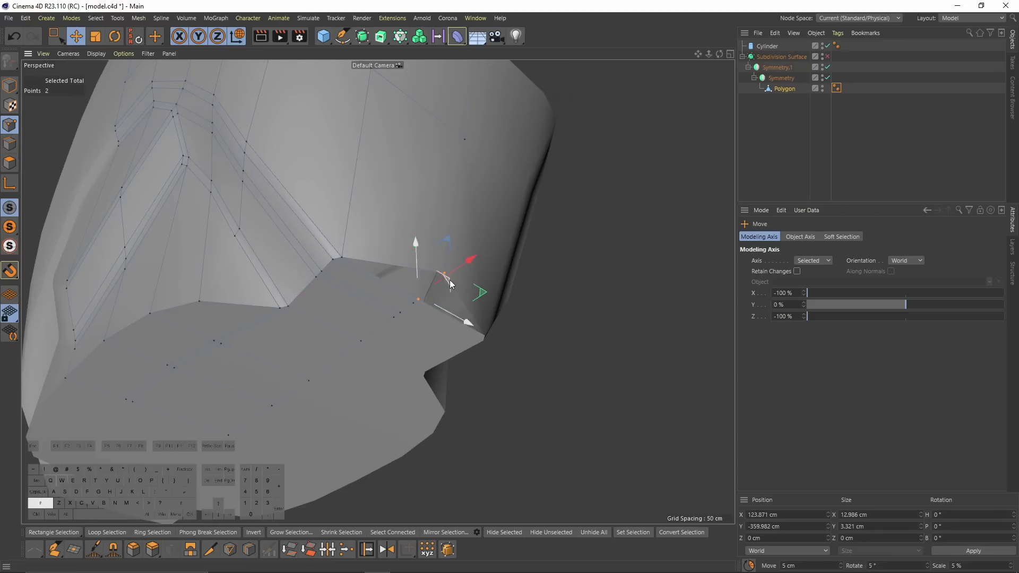
right_click(547, 314)
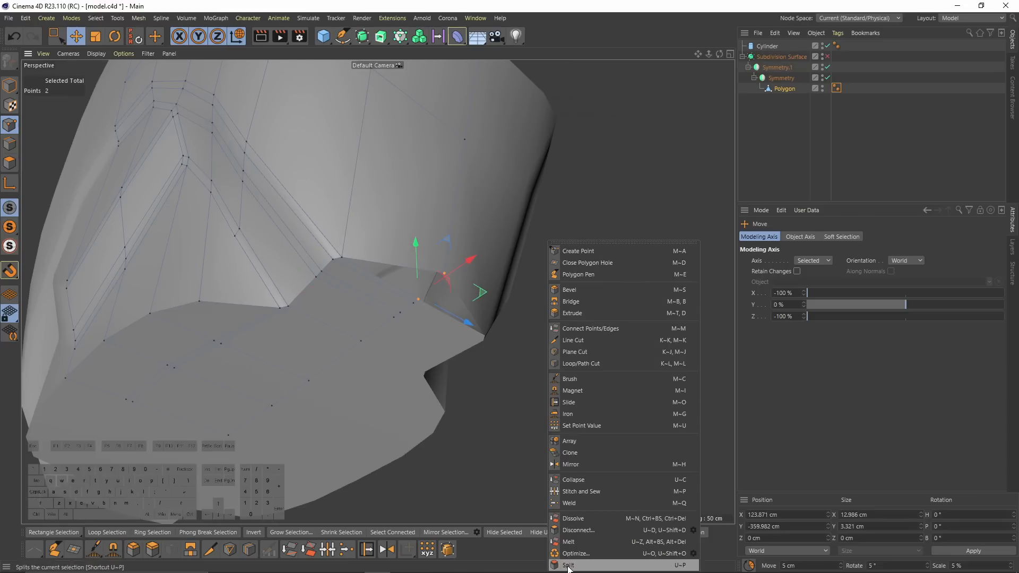
left_click(584, 504)
left_click(445, 274)
- Slide the underside's grid points along their edges to even out their spacing
left_click_drag(448, 271, 334, 376, "alt")
key("m")
key("o")
left_click_drag(225, 390, 309, 372)
left_click_drag(297, 412, 273, 397)
left_click_drag(324, 353, 361, 334, "alt")
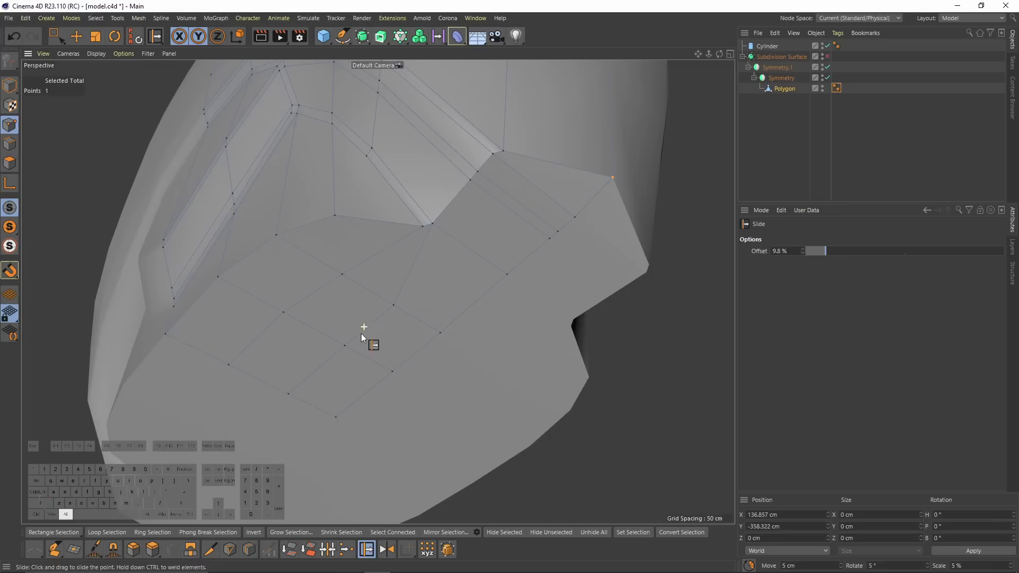
- Select all the underside polygons and scale them flat along Y
left_click(10, 163)
left_click(57, 36)
left_click_drag(298, 212, 302, 288, "alt")
left_click_drag(213, 264, 633, 346)
left_click_drag(499, 331, 450, 348, "alt")
key("t")
left_click_drag(271, 209, 273, 277)
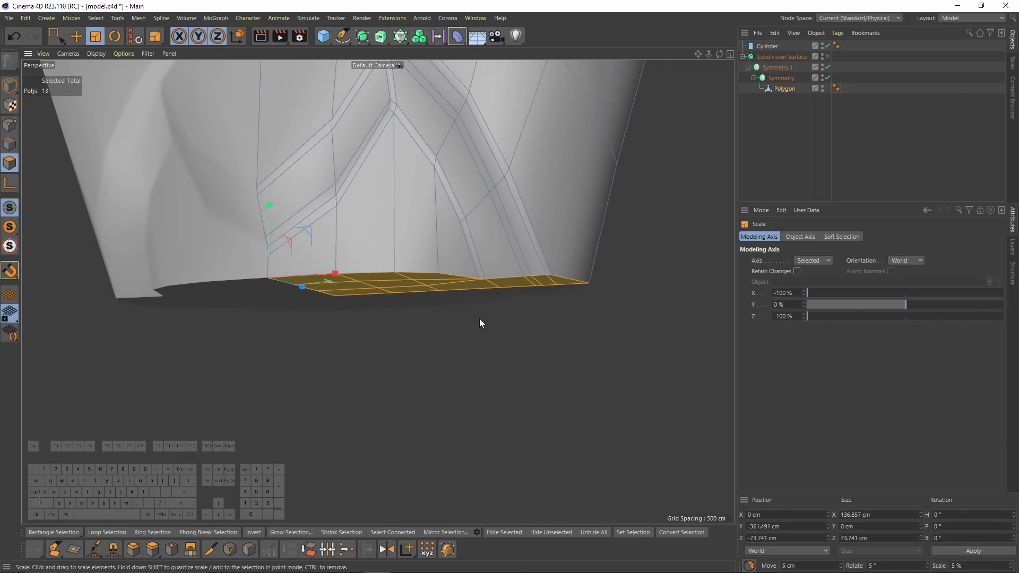
- Inset the flattened underside polygons with Extrude Inner to add a support loop around the base edge
left_click_drag(479, 319, 573, 259, "alt")
key("m")
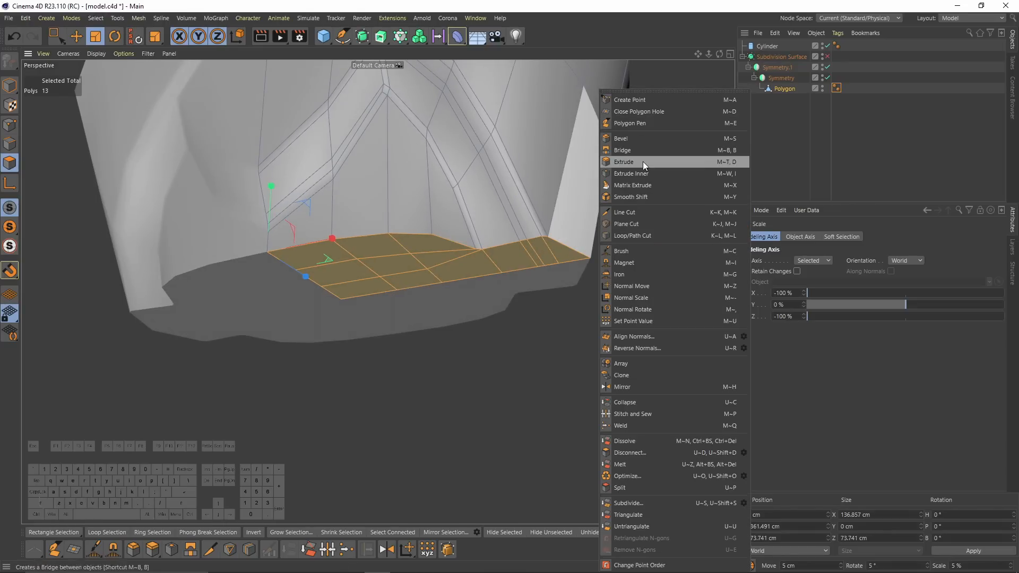
left_click(631, 174)
left_click_drag(473, 250, 464, 325, "alt")
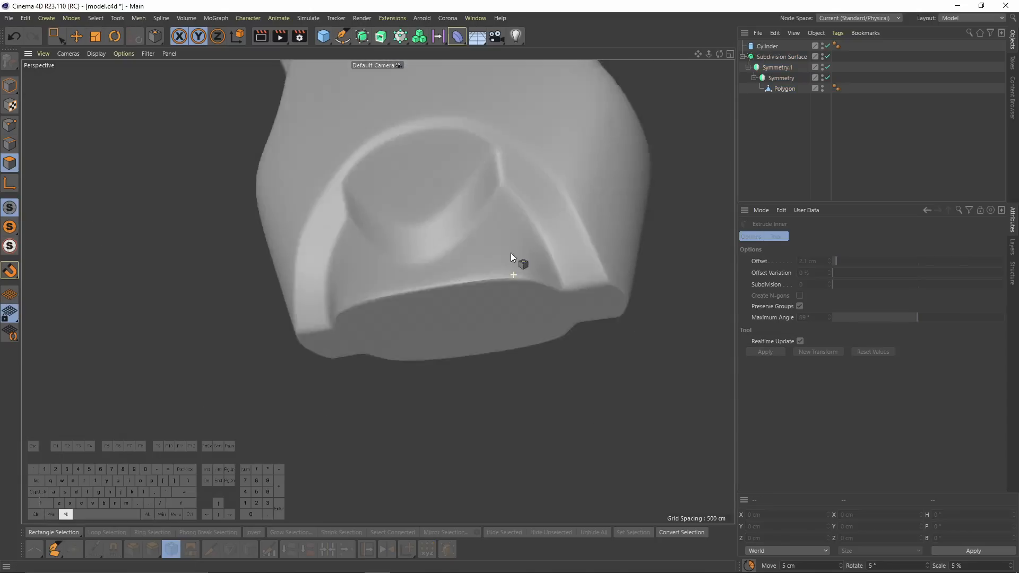
scroll(511, 257, "up", 3)
left_click(780, 130)
left_click_drag(531, 318, 465, 325, "alt")
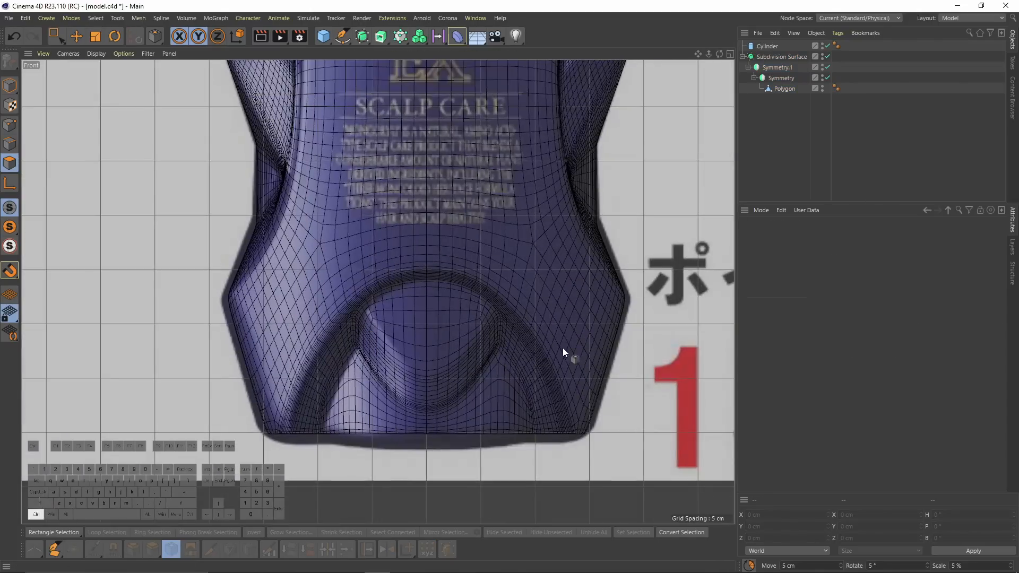
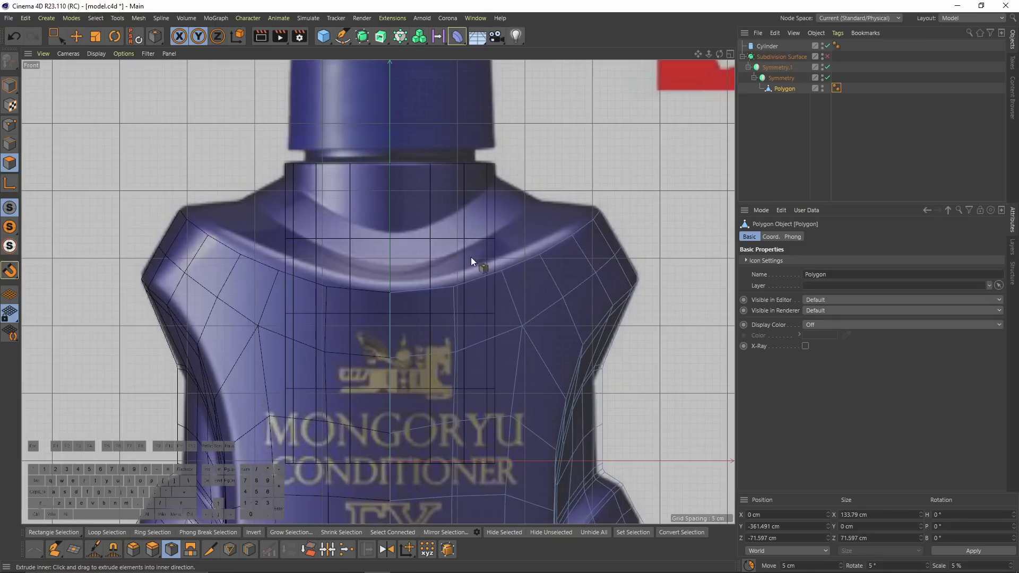
key("e")
key("Delete")
key("ctrl+z")
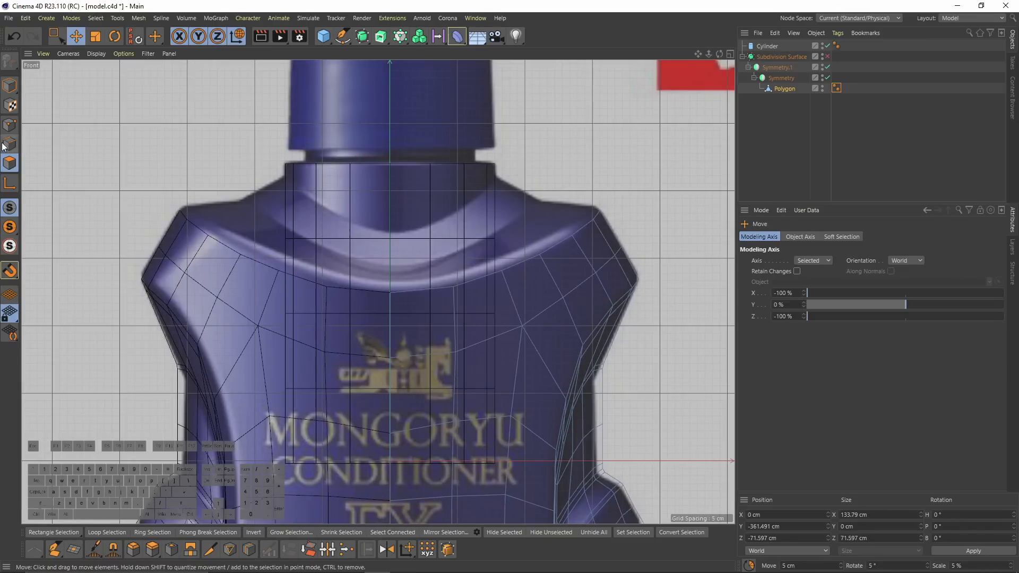
- Select the six open rim edges along the top of the bottle's shoulder
right_click_drag(396, 135, 377, 240, "alt")
middle_click(377, 240)
middle_click(278, 167)
left_click_drag(358, 214, 410, 235, "alt")
right_click_drag(410, 235, 488, 231, "alt")
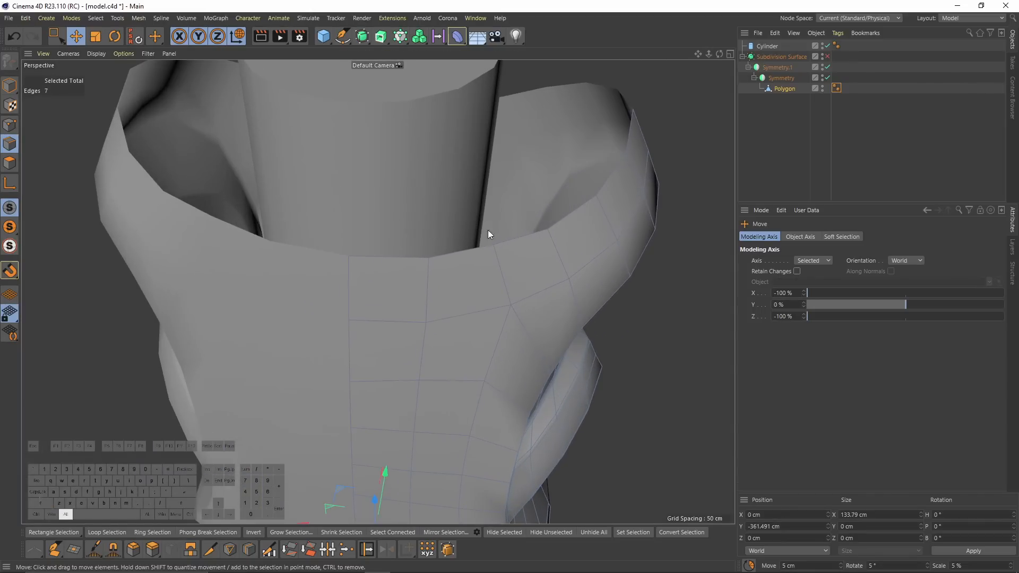
middle_click(487, 233)
middle_click(467, 297)
double_click(356, 236)
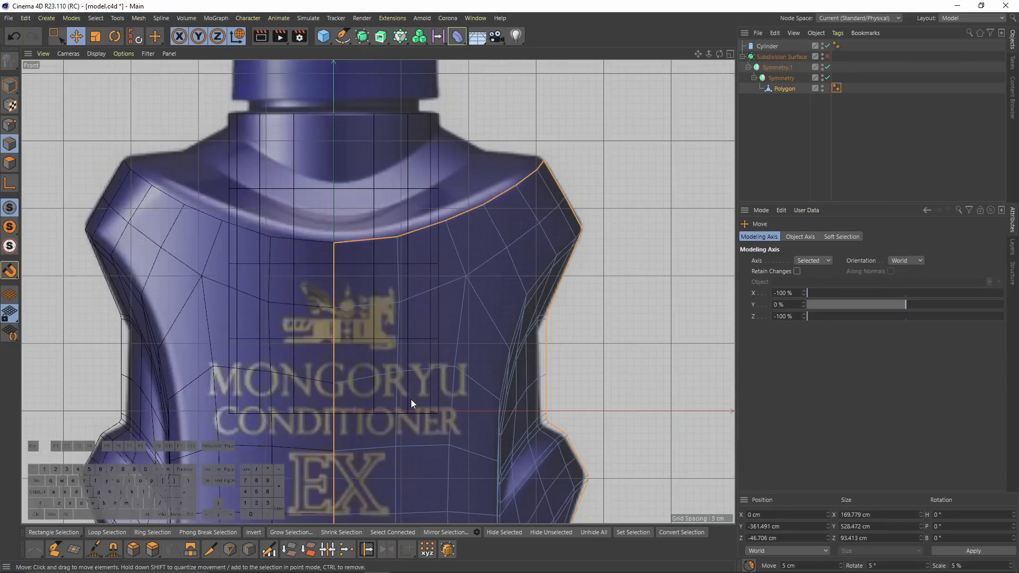
left_click(347, 246)
middle_click(324, 231)
middle_click(259, 192)
left_click_drag(482, 189, 424, 200, "alt")
left_click(428, 183, "shift")
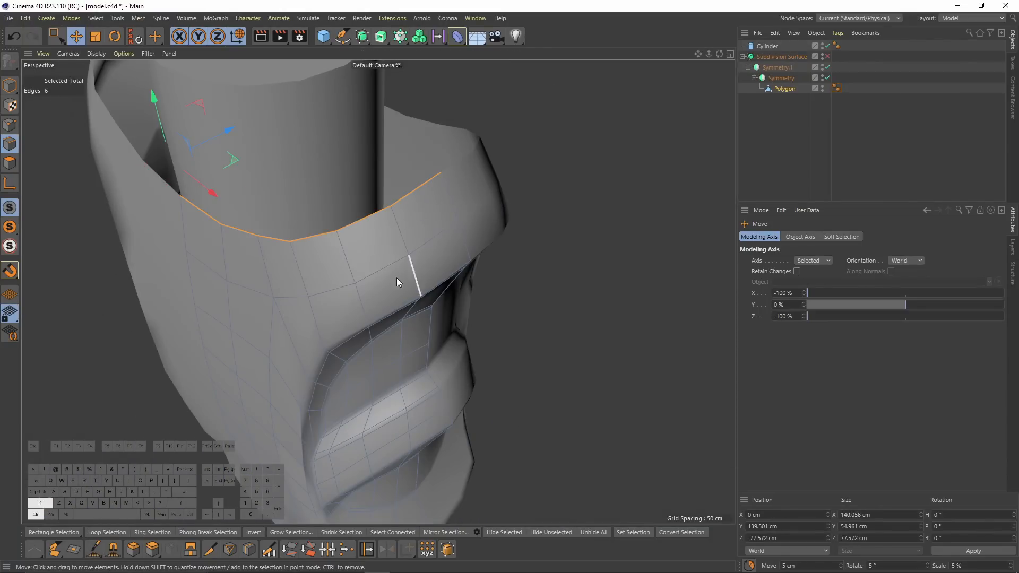
- Extrude the selected shoulder rim slightly upward in the front view, following the reference's shoulder curve
middle_click(397, 278)
middle_click(456, 318)
scroll(438, 241, "up", 2)
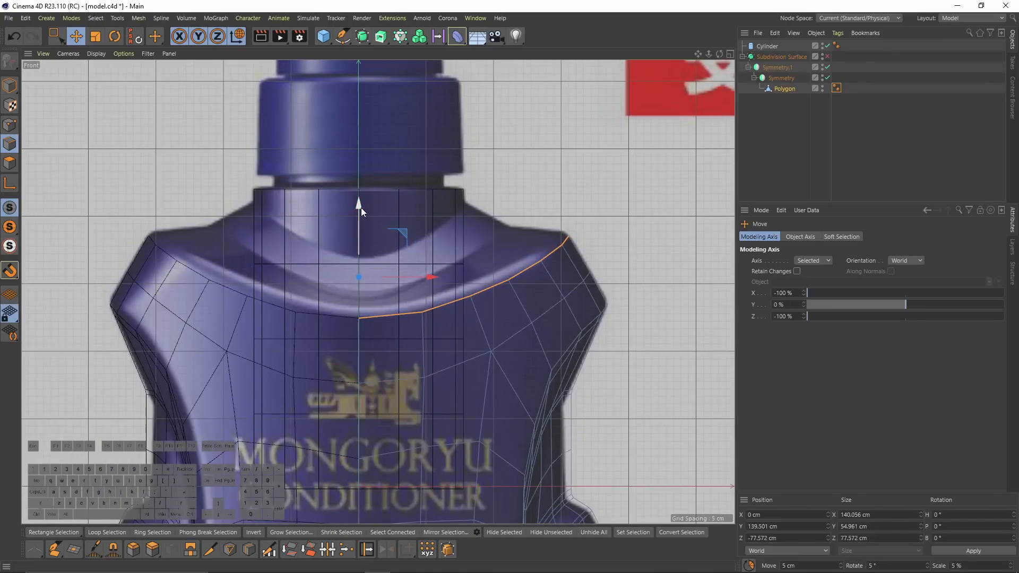
left_click_drag(359, 208, 358, 189)
key("ctrl+z")
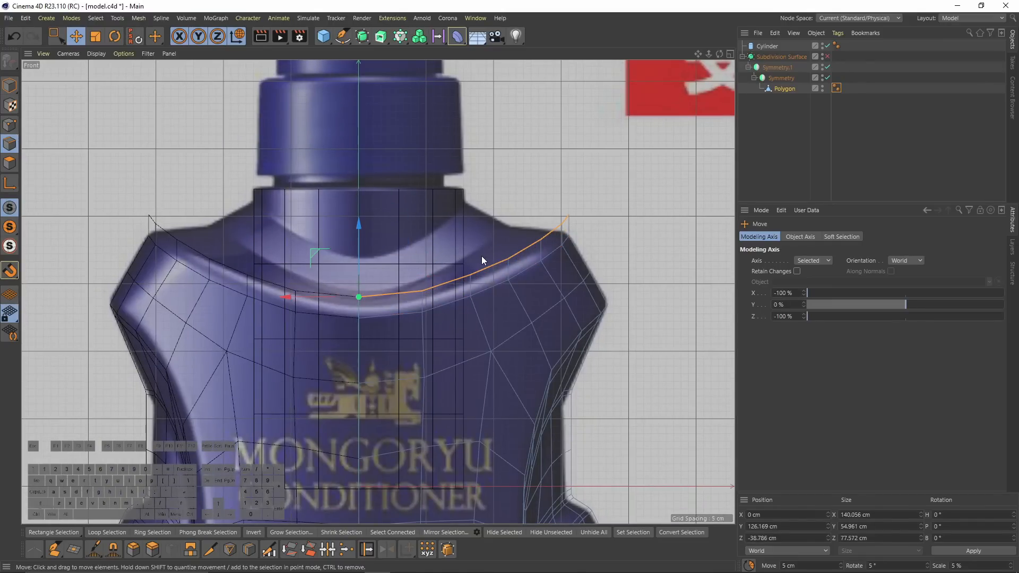
key("t")
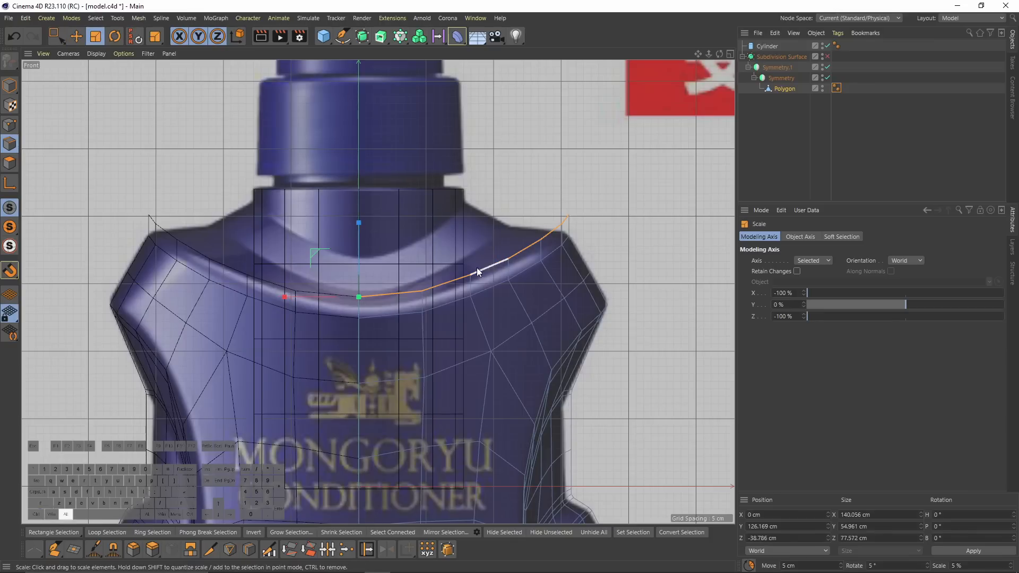
middle_click_drag(476, 267, 518, 255, "alt")
middle_click(588, 349)
middle_click(292, 189)
left_click_drag(389, 195, 432, 189, "alt")
middle_click(434, 192)
middle_click(530, 358)
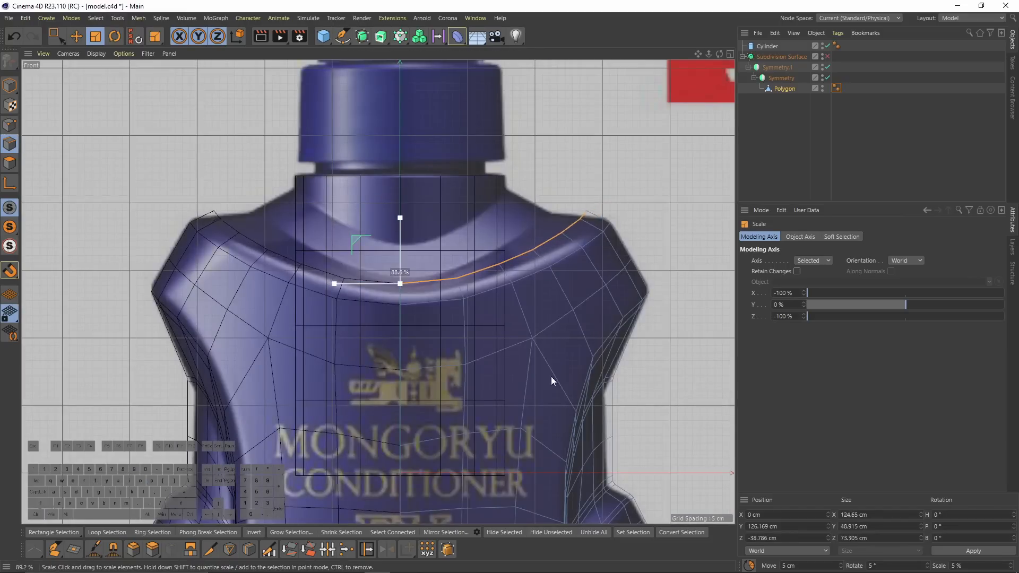
middle_click_drag(524, 259, 542, 233, "alt")
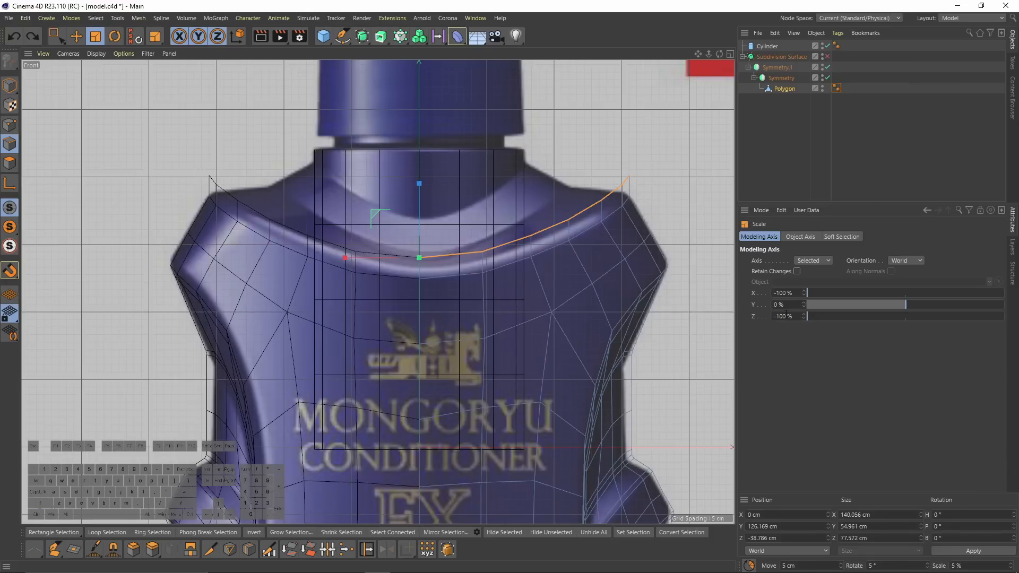
- Scale the extruded shoulder rim inward to about 97 cm wide to match the reference
left_click_drag(563, 345, 420, 378)
left_click_drag(345, 257, 343, 259)
middle_click(342, 258)
middle_click(276, 171)
left_click_drag(318, 212, 399, 274, "alt")
- Hide the Cylinder object to clear the view of the shoulder opening
left_click(828, 47)
middle_click(459, 262)
left_click_drag(457, 174, 478, 204, "alt")
middle_click(340, 239)
middle_click(467, 202)
middle_click(289, 139)
- Select the six edges of the narrowed shoulder rim and line them up with the reference in the front view
double_click(469, 215)
middle_click(472, 223)
middle_click(569, 381)
key("e")
scroll(435, 159, "down", 10)
scroll(457, 228, "up", 5)
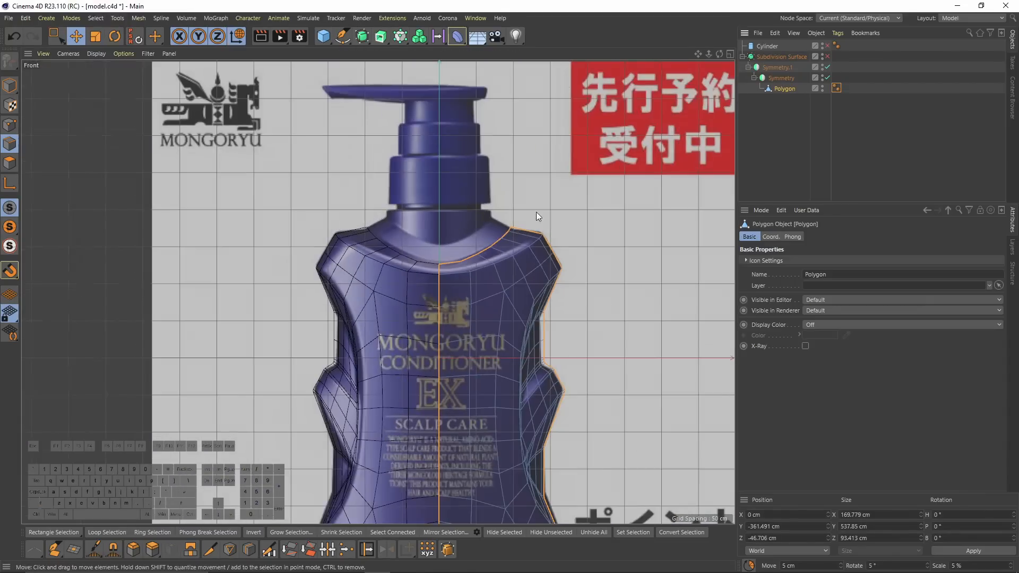
middle_click(534, 213)
middle_click(297, 180)
left_click_drag(414, 212, 450, 237, "alt")
left_click(438, 212)
left_click(501, 196, "shift")
left_click_drag(388, 113, 388, 115)
middle_click(389, 117)
middle_click(456, 308)
scroll(466, 197, "up", 6)
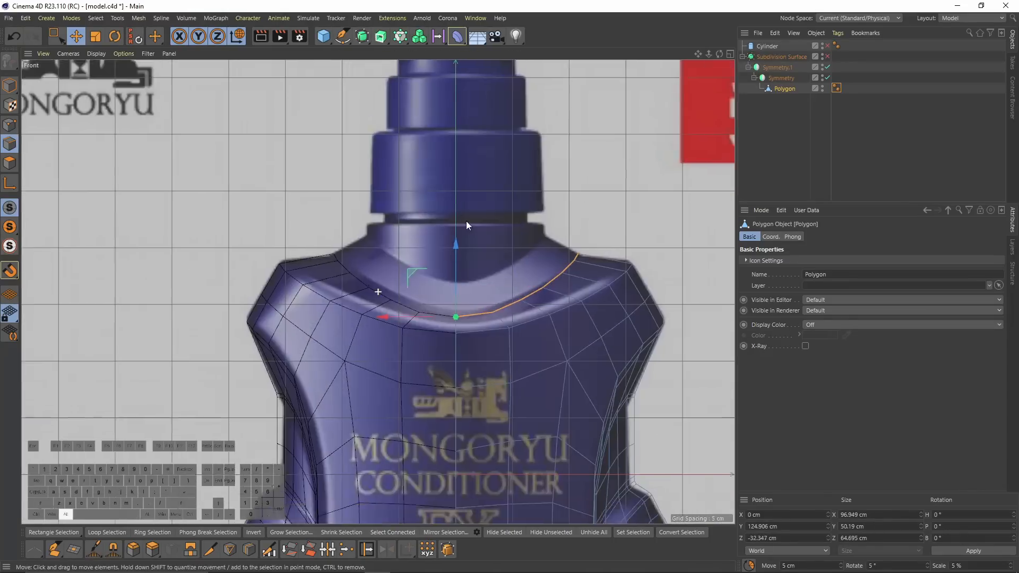
- Extrude the narrowed shoulder rim upward by about 26 cm towards the neck
middle_click_drag(466, 221, 448, 189, "alt")
scroll(449, 189, "up", 2)
middle_click(238, 145)
middle_click(237, 130)
middle_click(236, 130)
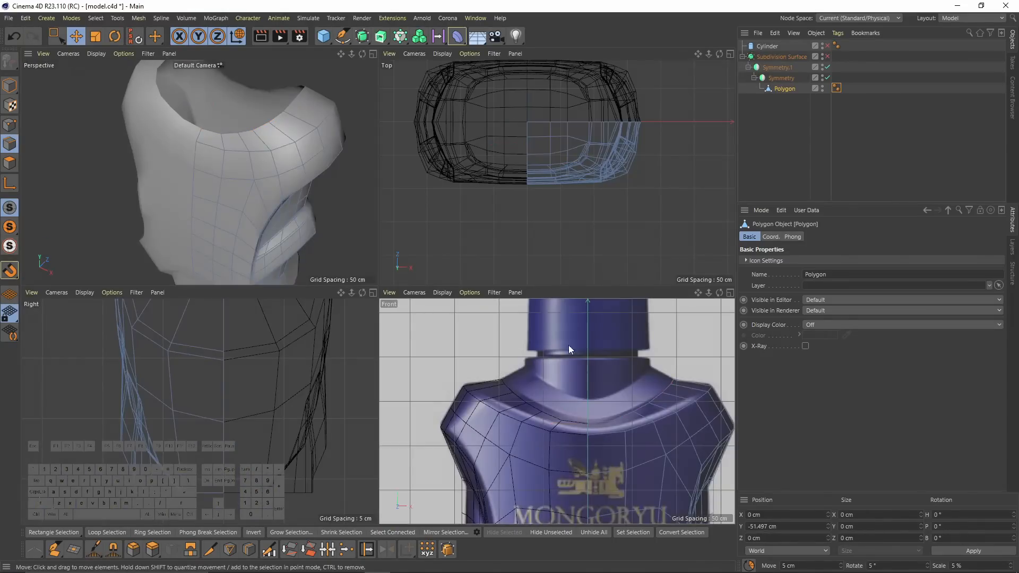
middle_click(568, 345)
left_click_drag(440, 252, 442, 205)
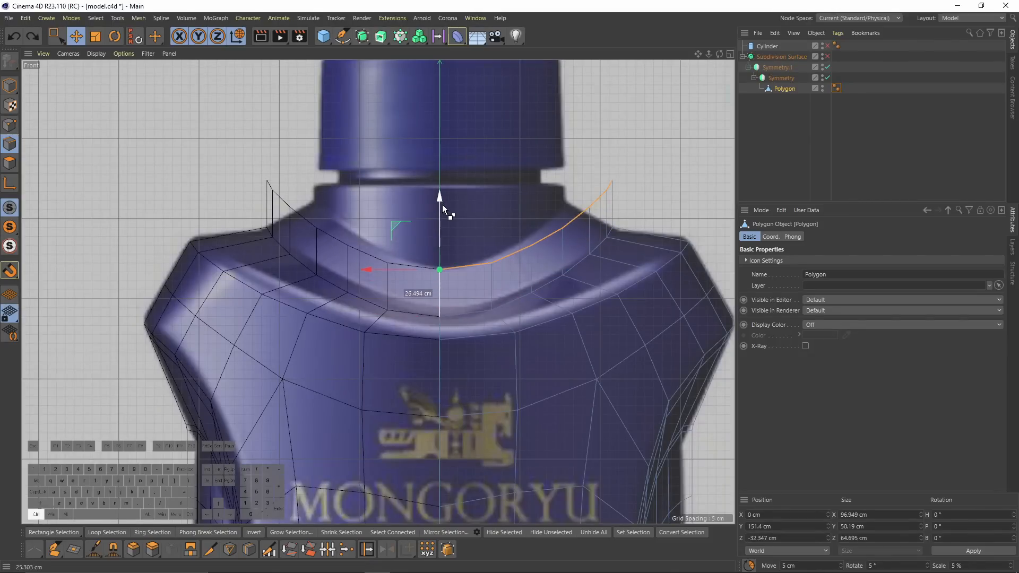
- Scale the new rim to about 70 cm wide and 38 cm high to follow the neck curve
key("t")
left_click_drag(365, 269, 375, 270)
left_click_drag(441, 196, 443, 209)
left_click_drag(366, 271, 377, 271)
left_click_drag(441, 196, 441, 200)
- Set the rim's modeling axis to X 0%, Y 0% and Z 100%
key("F1")
left_click_drag(319, 238, 500, 228, "alt")
left_click(804, 293)
left_click(804, 317)
left_click_drag(563, 249, 598, 260, "alt")
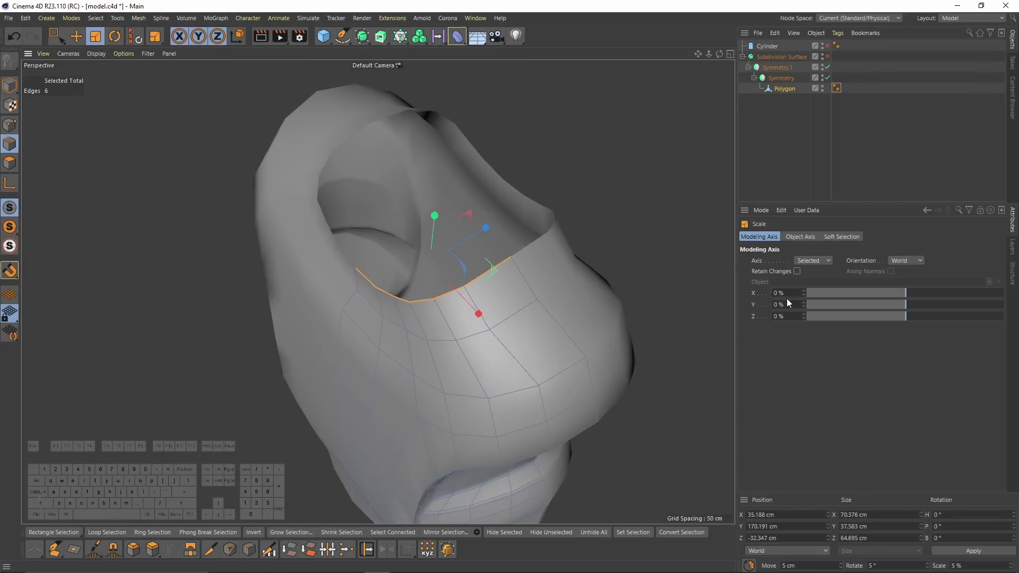
left_click_drag(448, 229, 514, 267, "alt")
left_click_drag(893, 316, 1009, 313)
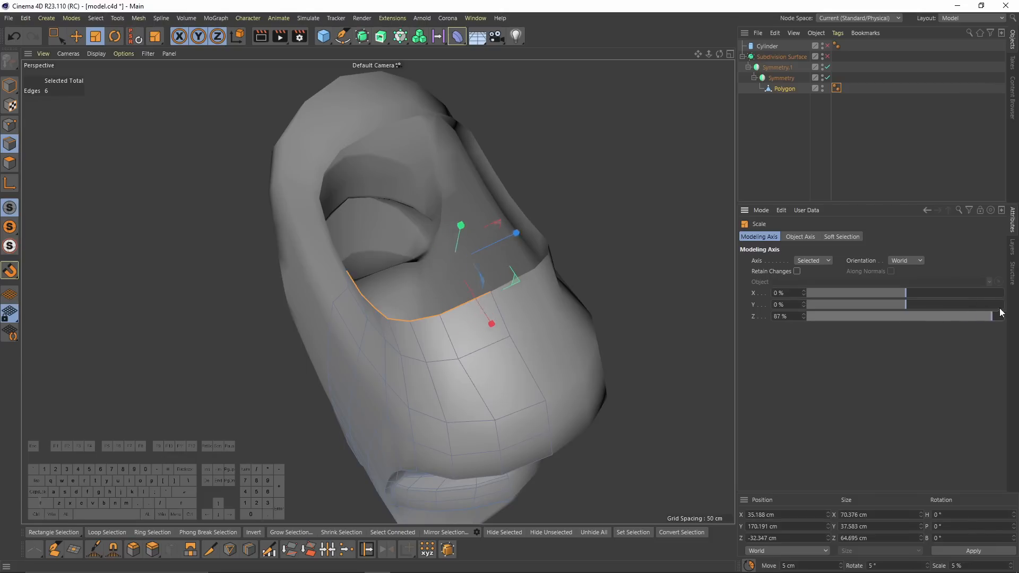
- Scale the shoulder rim along Z to about 51 cm deep, comparing its profile in the side view
left_click_drag(522, 231, 507, 240)
left_click_drag(507, 240, 448, 275, "alt")
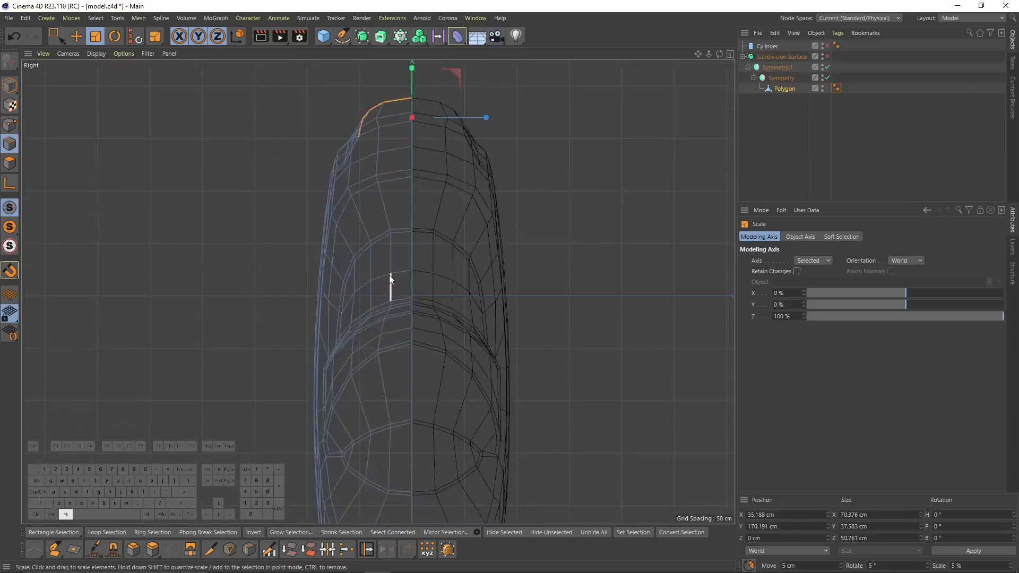
scroll(391, 284, "up", 3)
left_click_drag(404, 255, 464, 212)
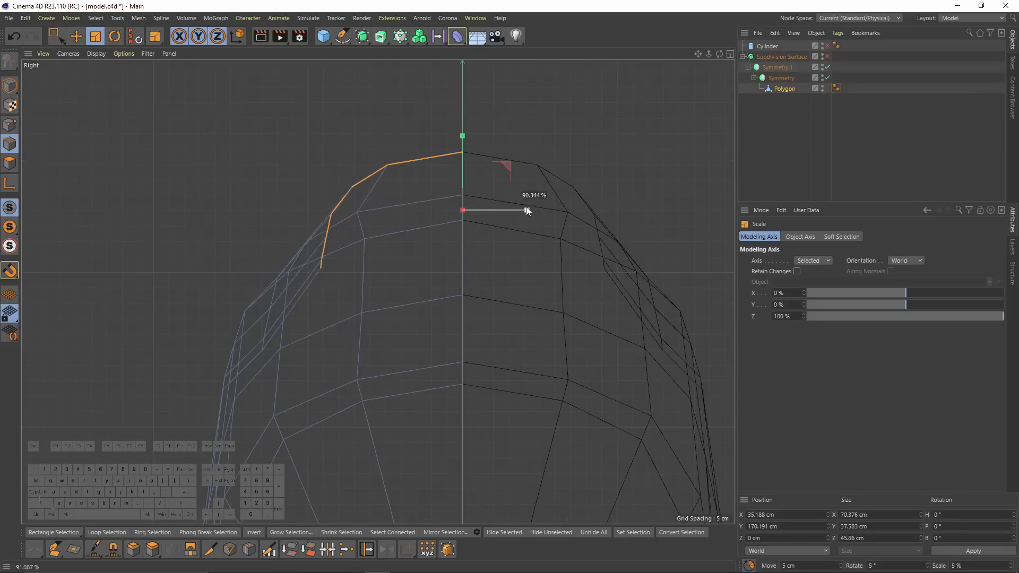
key("F5")
key("F1")
left_click_drag(483, 273, 623, 405, "alt")
- Turn on the neck cylinder and compare the shoulder rim with it in the top and perspective views
left_click(828, 46)
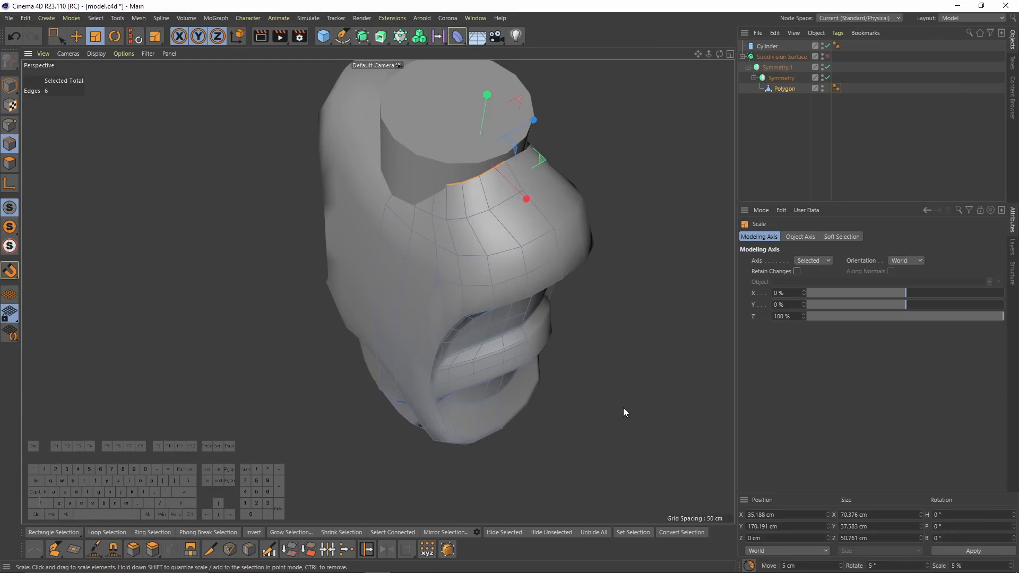
middle_click(623, 403)
middle_click(552, 191)
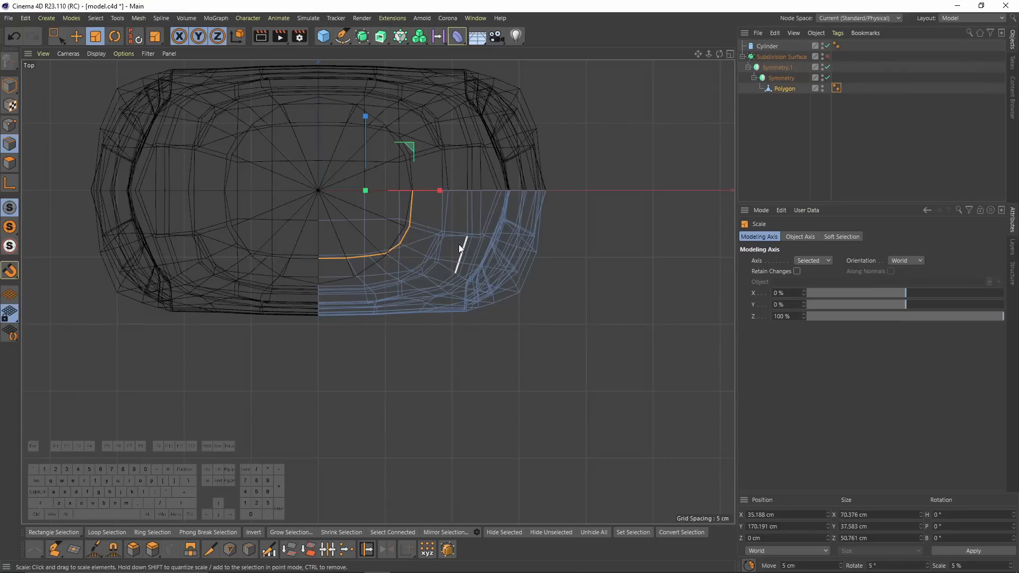
middle_click(394, 236)
left_click_drag(299, 151, 329, 159, "alt")
middle_click(467, 186)
- Select all polygons of the quarter mesh and scale them along Z to about 129 cm deep so the rim meets the cylinder
key("ctrl+a")
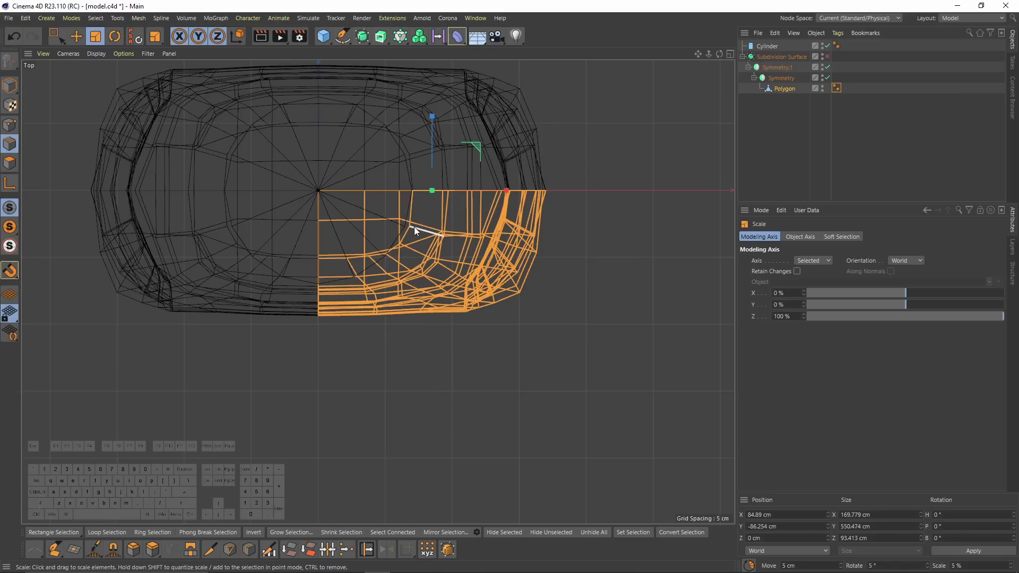
left_click(10, 124)
left_click(10, 163)
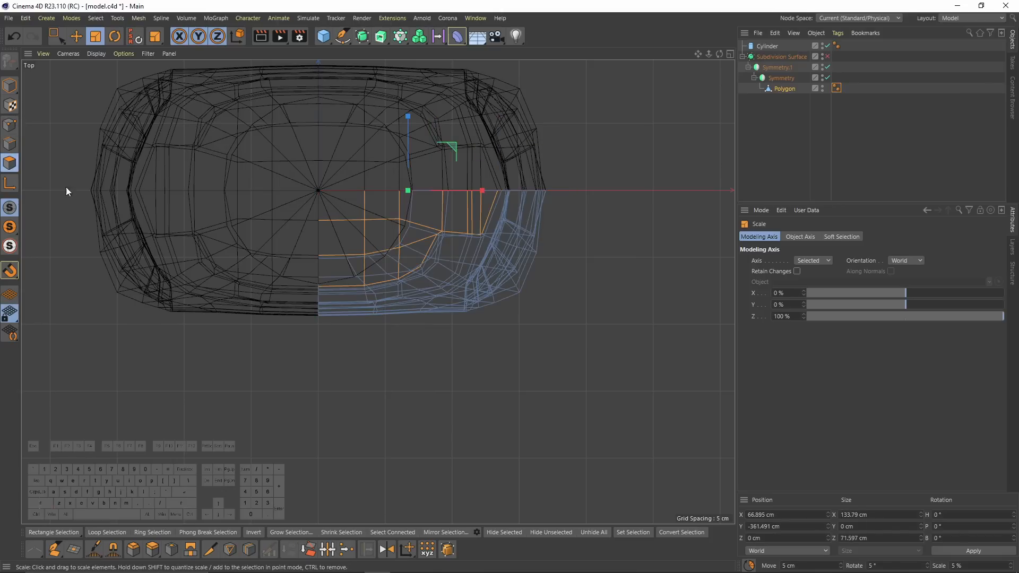
key("ctrl+a")
key("F1")
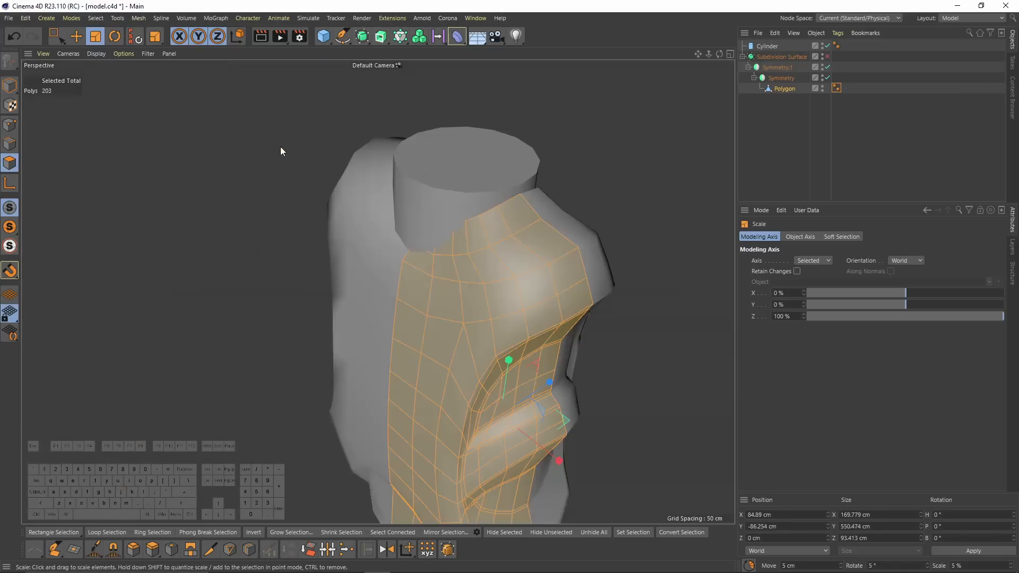
key("F2")
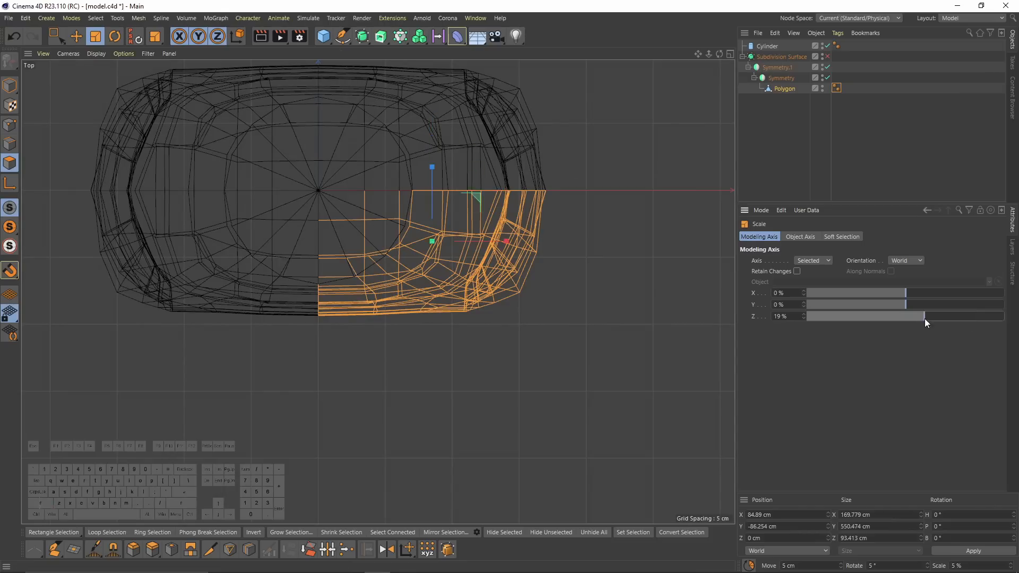
key("F5")
middle_click(386, 183)
left_click_drag(489, 257, 514, 324, "alt")
key("F5")
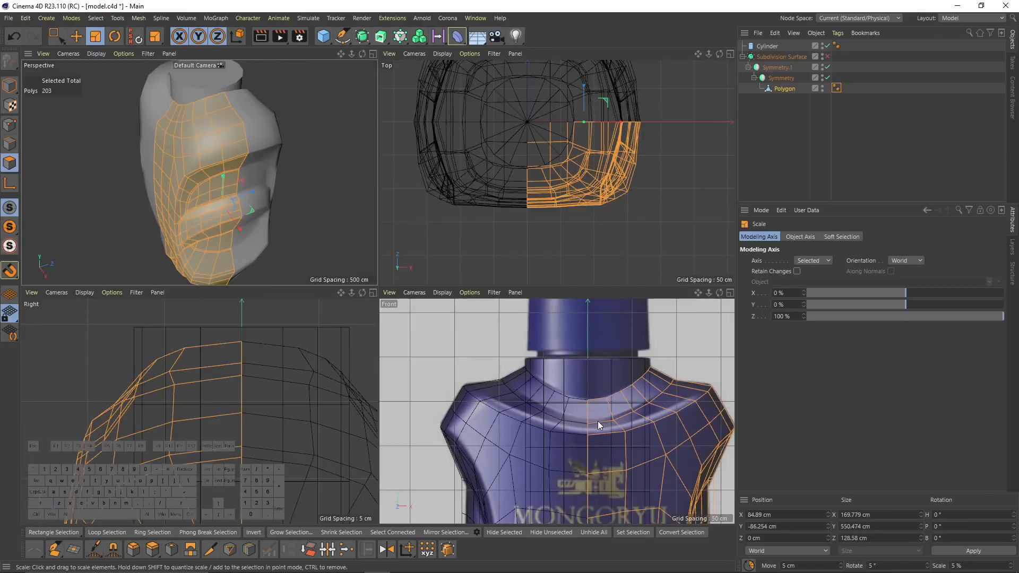
middle_click(237, 142)
left_click_drag(404, 203, 568, 175, "alt")
- Display the model shaded with edge lines and make the Polygon mesh active again
left_click(767, 46)
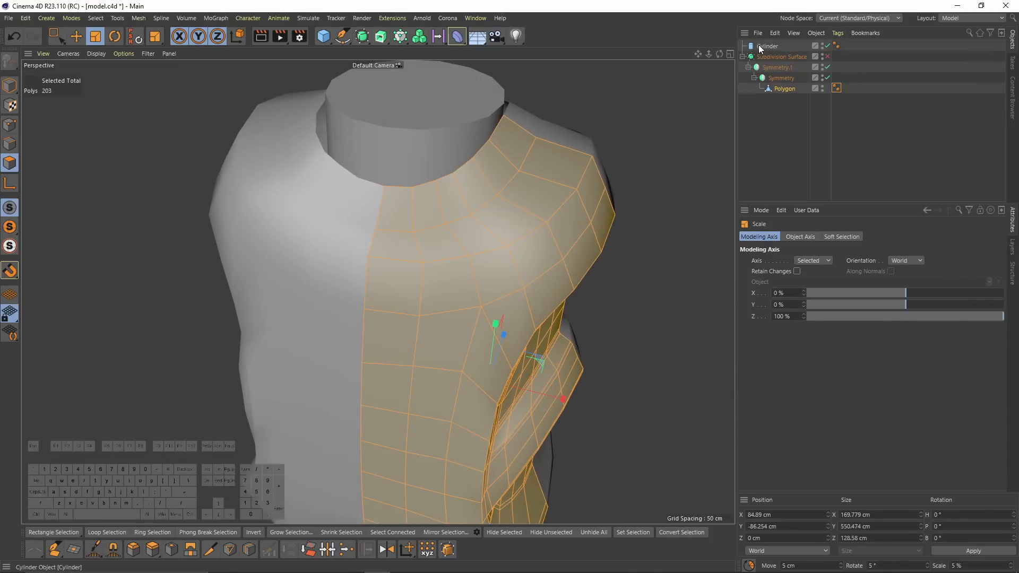
key("n")
key("b")
mouse_move(518, 148)
left_mouse_down("alt")
mouse_move(546, 154)
mouse_move(540, 189)
mouse_move(480, 208)
mouse_move(488, 205)
left_mouse_up("alt")
left_click(784, 89)
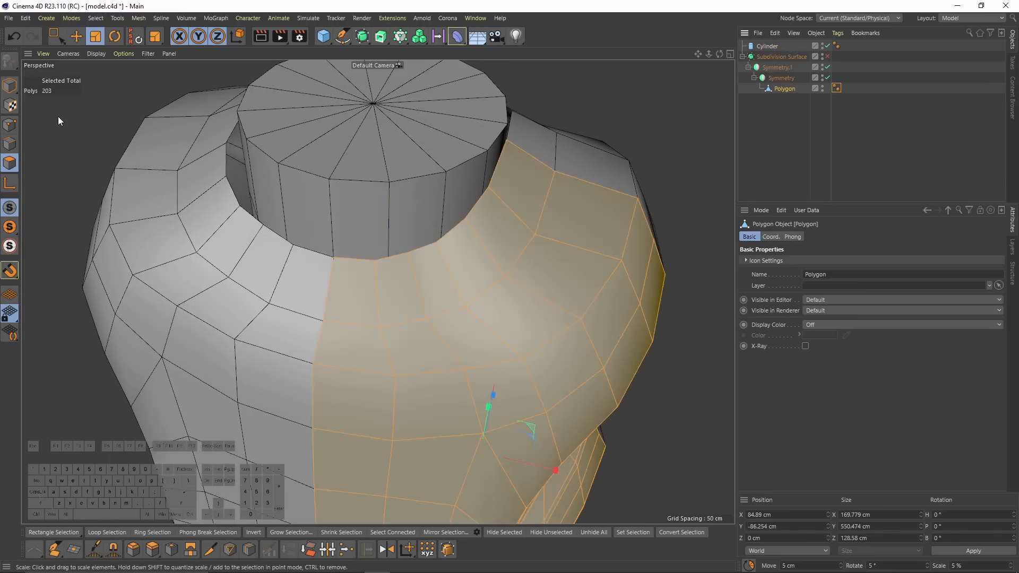
- Try to shift a front point of the neck rim sideways to line it up with the cylinder's segments
left_click(10, 125)
key("e")
left_click(375, 261)
left_click_drag(441, 272, 452, 272)
left_click_drag(340, 175, 378, 155, "alt")
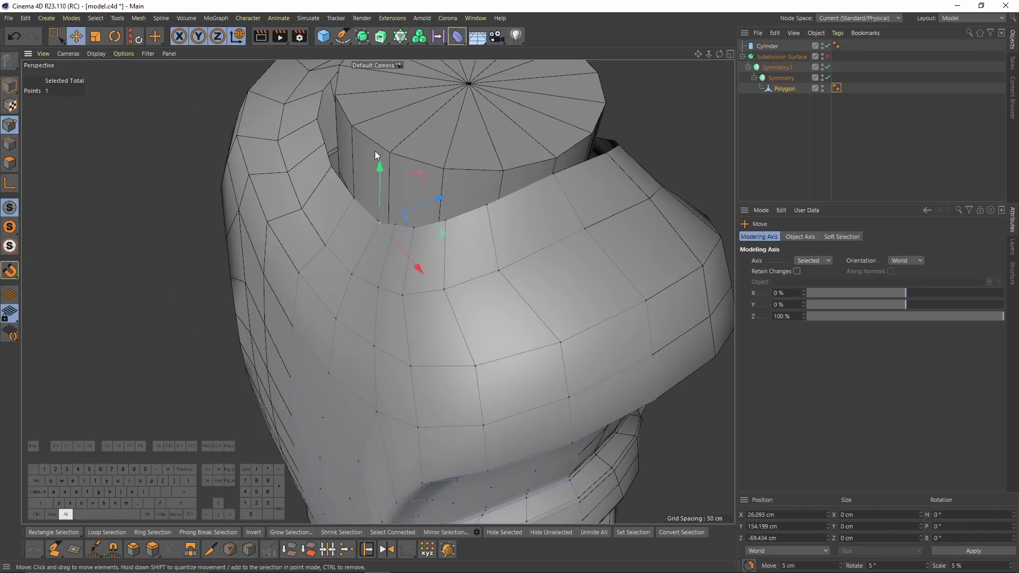
left_click_drag(489, 166, 580, 180, "alt")
key("ctrl+z")
left_click_drag(499, 241, 349, 291, "alt")
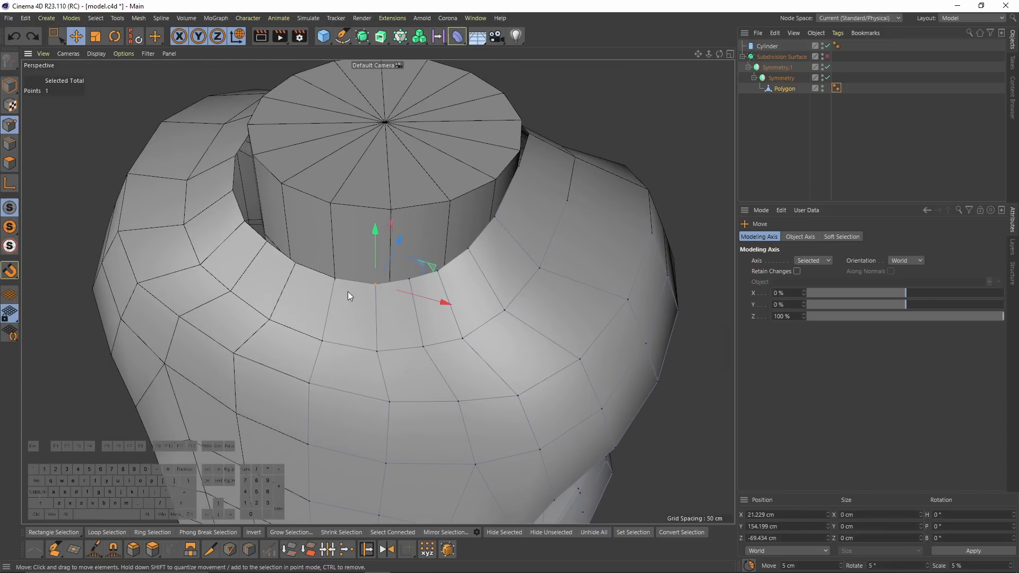
left_click(334, 278)
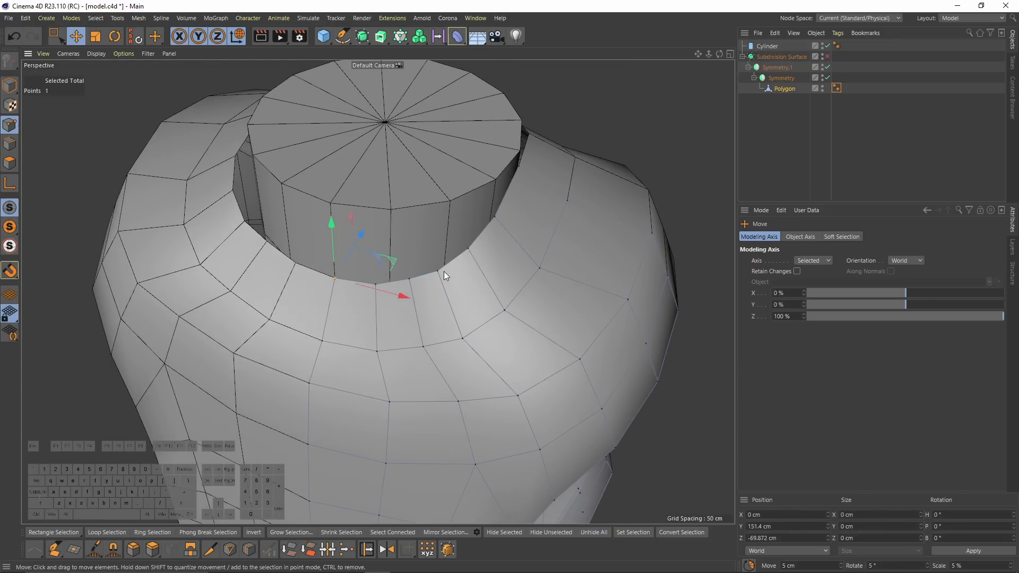
mouse_move(500, 210)
left_mouse_down("alt")
mouse_move(503, 171)
mouse_move(466, 178)
mouse_move(501, 215)
left_mouse_up("alt")
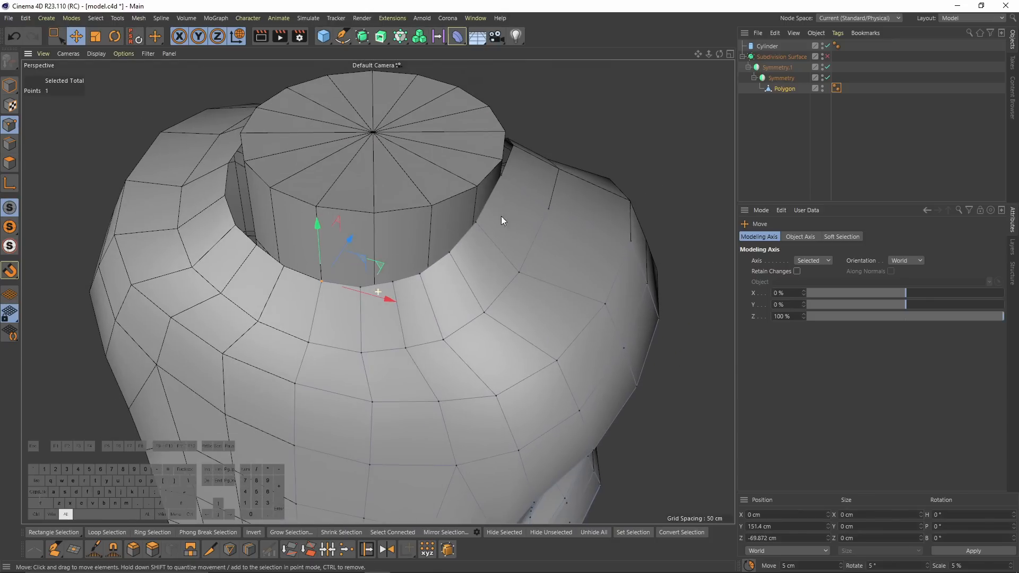
left_click_drag(457, 266, 271, 220, "alt")
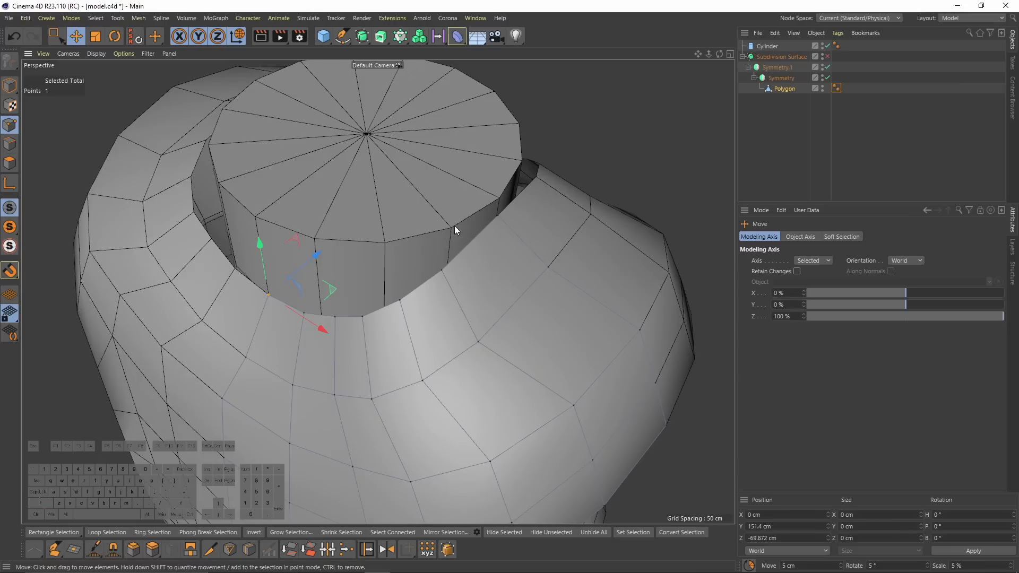
- Set the neck cylinder's rotation segments to 24
left_click(767, 46)
left_click(836, 294)
left_click(836, 294)
left_click(836, 294)
left_click(836, 295)
left_click_drag(531, 234, 382, 255, "alt")
left_click(836, 295)
left_click(837, 295)
left_click(836, 295)
left_click(836, 295)
left_click(837, 298)
left_click(836, 298)
left_click(837, 298)
left_click(836, 298)
left_click_drag(509, 250, 626, 191, "alt")
left_click(837, 295)
left_click(837, 295)
left_click(837, 295)
left_click(837, 295)
left_click(809, 296)
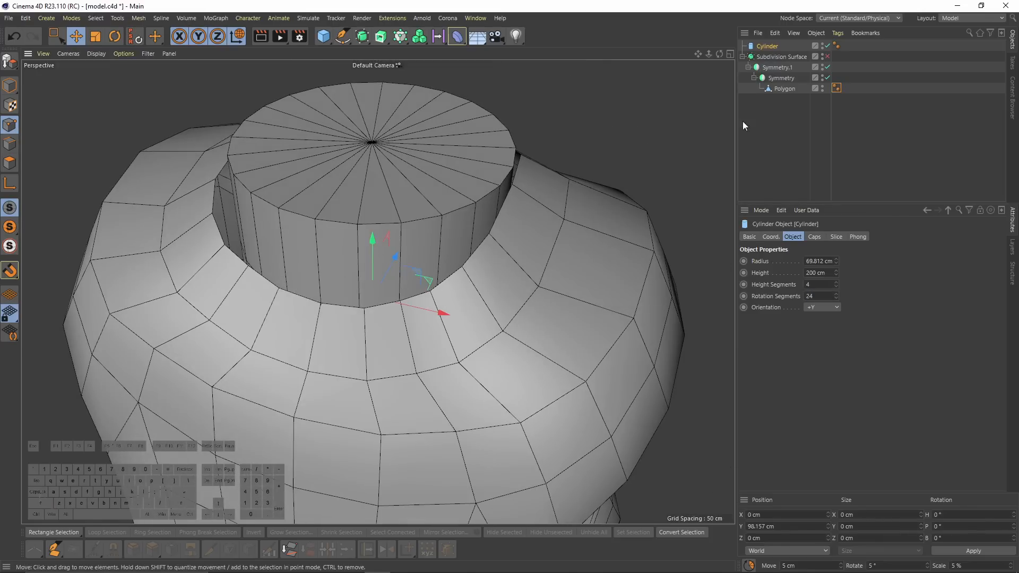
- Activate the Polygon mesh and enable vertex snapping to prepare aligning the rim points with the cylinder
left_click(789, 91)
middle_click(547, 199)
middle_click(546, 200)
middle_click_drag(419, 234, 439, 217, "alt")
scroll(394, 218, "up", 5)
left_click(9, 271)
scroll(409, 282, "up", 4)
middle_click(266, 215)
middle_click(267, 202)
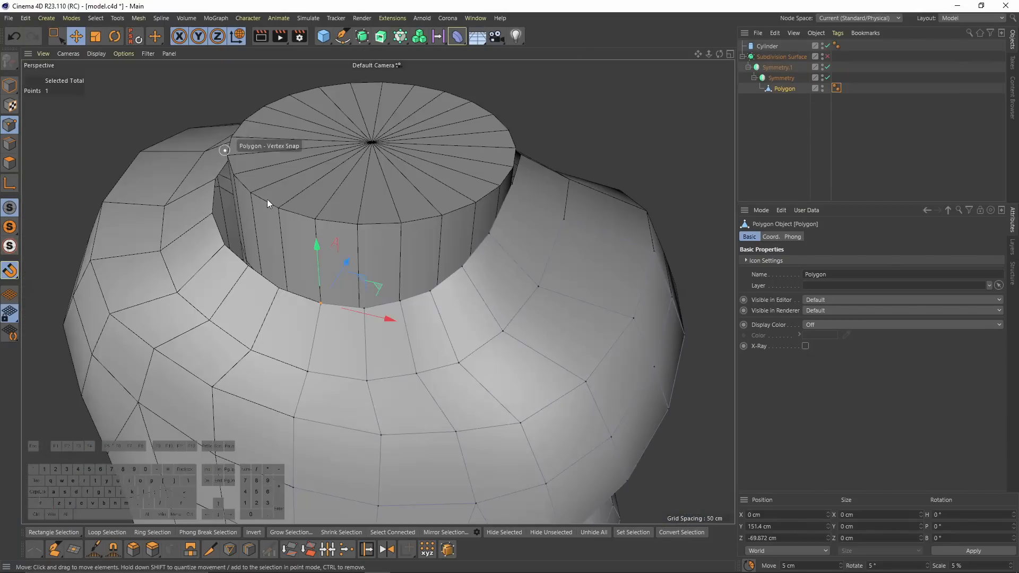
- Snap the neck rim points onto the matching cylinder vertices in the top view
middle_click(347, 234)
middle_click(470, 201)
scroll(321, 259, "up", 2)
mouse_move(321, 259)
left_mouse_down()
mouse_move(317, 269)
mouse_move(322, 259)
left_mouse_up()
left_click(451, 300)
left_click_drag(487, 257, 463, 241)
middle_click(462, 241)
left_click(657, 167)
left_click_drag(680, 147, 669, 120)
left_click(709, 157)
middle_click_drag(709, 157, 603, 190, "alt")
left_click_drag(625, 171, 667, 66)
- Snap the rim point nearest the bottle's side onto its cylinder vertex at X 67.433 cm, Z -18.069 cm
left_click(206, 175)
middle_click(318, 191)
left_click(419, 243)
middle_click(423, 239)
middle_click(468, 207)
middle_click_drag(602, 188, 549, 291, "alt")
scroll(549, 290, "down", 3)
left_click_drag(566, 276, 563, 182)
middle_click(557, 183)
middle_click(287, 175)
left_click_drag(284, 175, 425, 183, "alt")
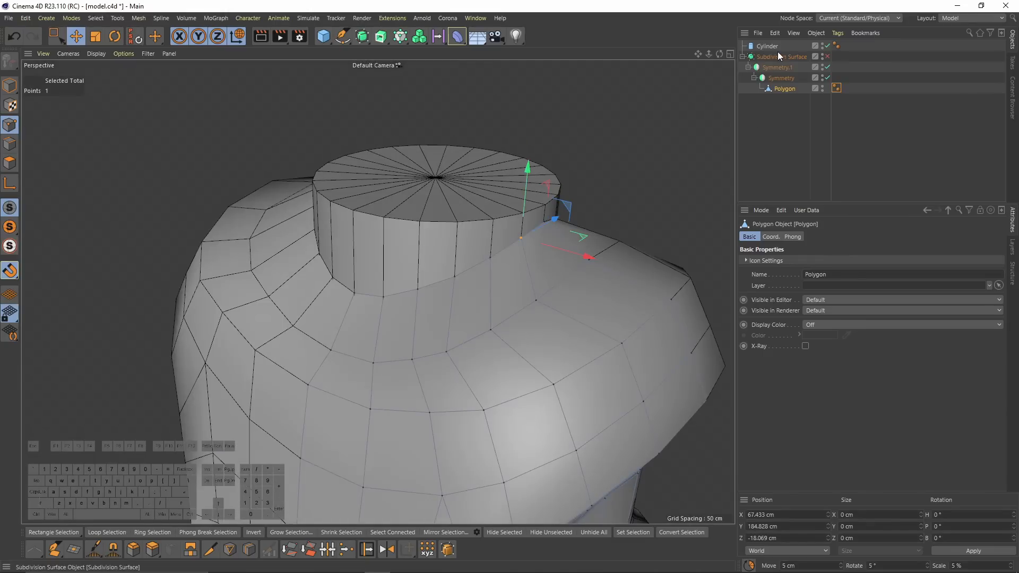
- Hide the neck cylinder and show the shoulder against the reference in the front view
left_click(828, 46)
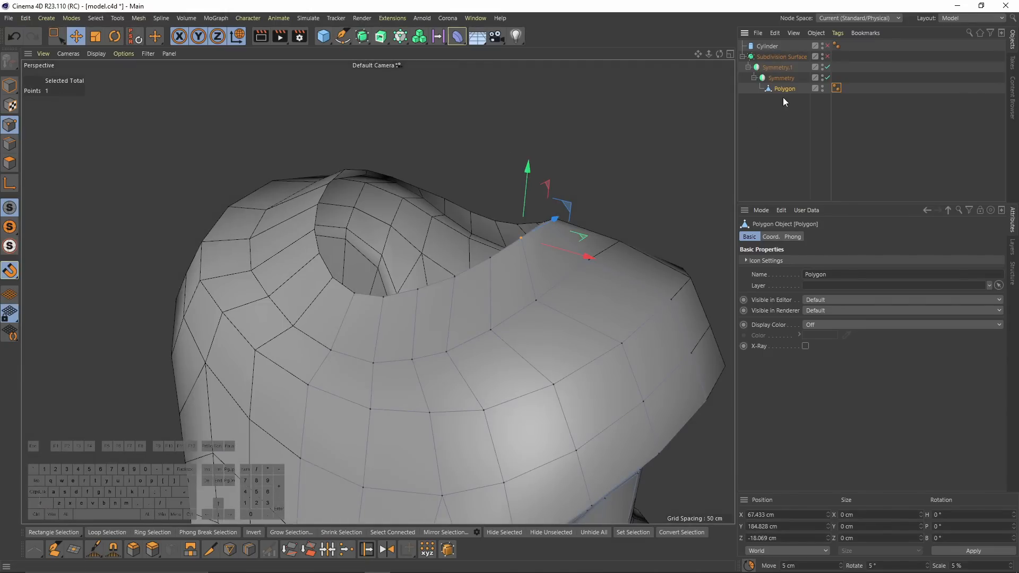
left_click_drag(524, 260, 515, 193, "alt")
middle_click(601, 355)
middle_click(601, 355)
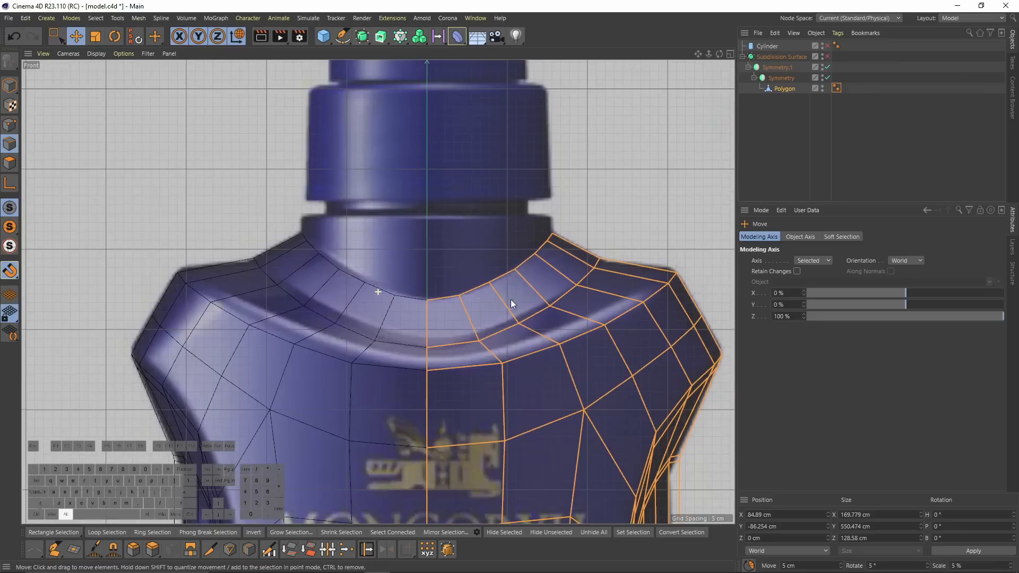
- Select only the six neck rim edges and extrude them upward past the neck's top line in the reference
key("0")
left_click_drag(409, 205, 556, 311)
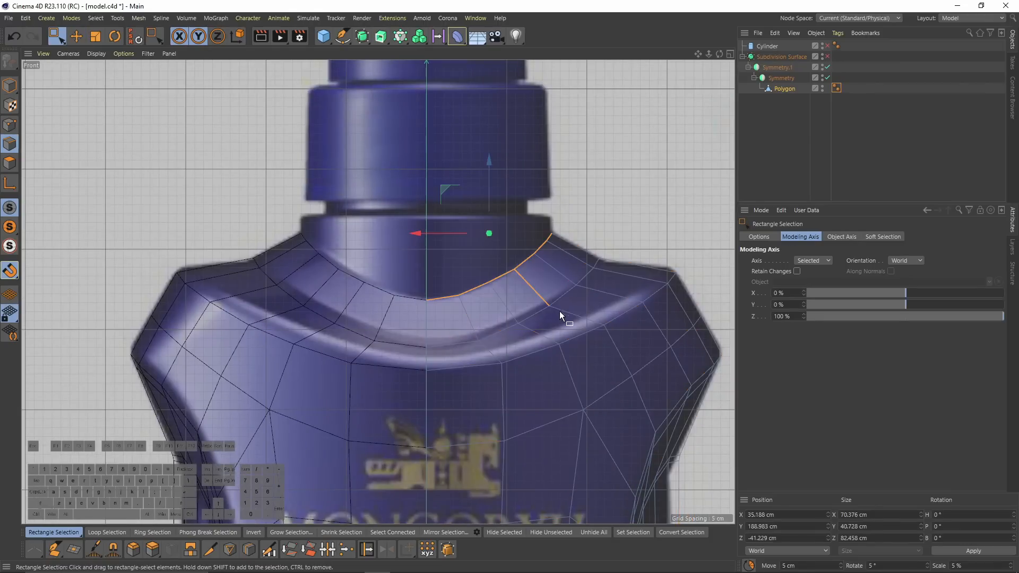
left_click_drag(511, 256, 565, 327, "ctrl")
middle_click(565, 327)
middle_click(257, 140)
middle_click(428, 225)
middle_click(604, 318)
mouse_move(486, 174)
left_mouse_down()
mouse_move(494, 114)
mouse_move(485, 193)
left_mouse_up()
- Flatten the extruded rim to 0 cm high and lower it about 19 cm onto the neck's top line
key("t")
key("ctrl+z")
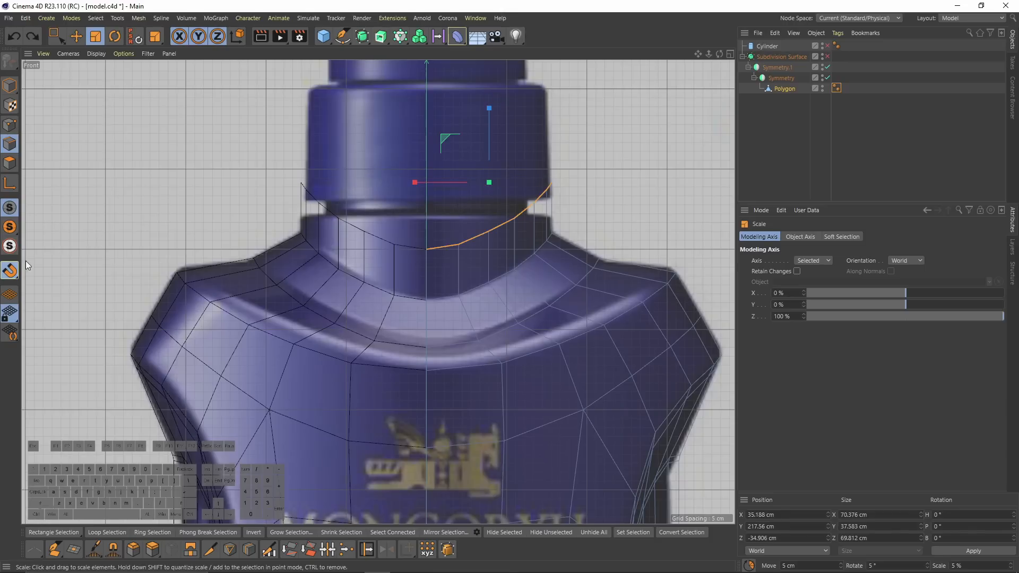
left_click_drag(485, 110, 477, 182, "shift")
key("e")
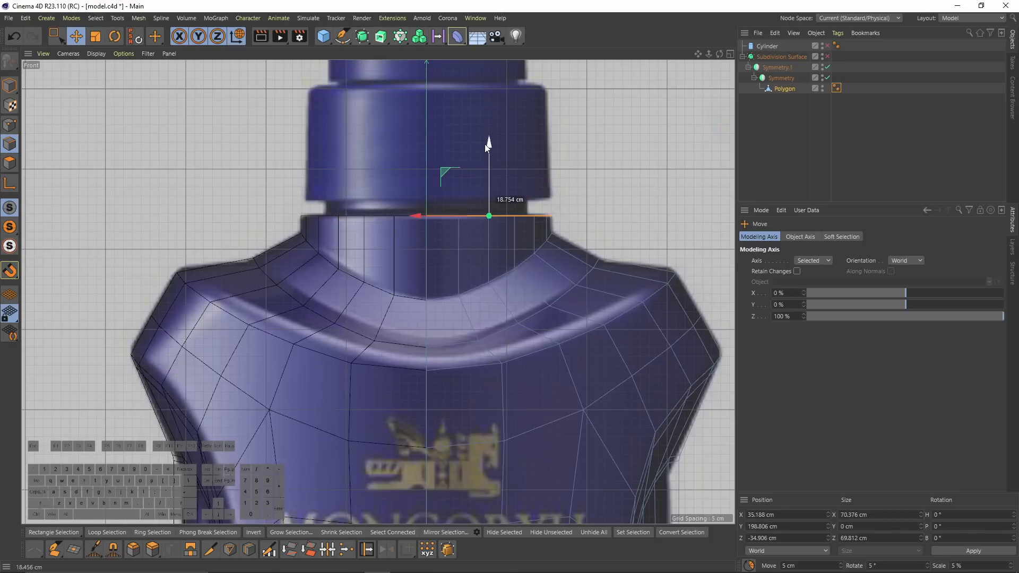
key("F1")
left_click_drag(345, 238, 288, 204, "alt")
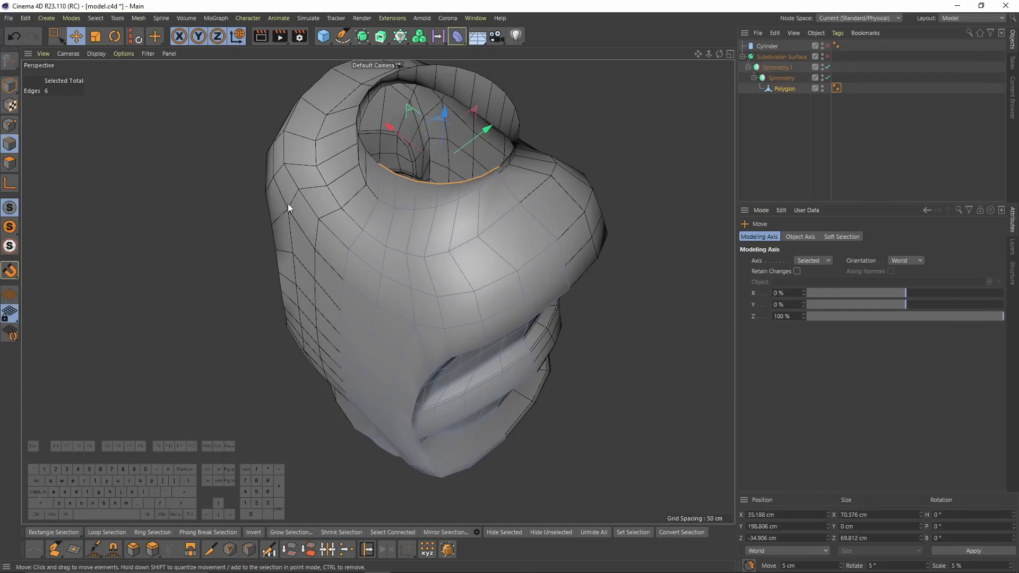
- Slide a point on the front of the shoulder along its edge
key("Return")
right_click(568, 314)
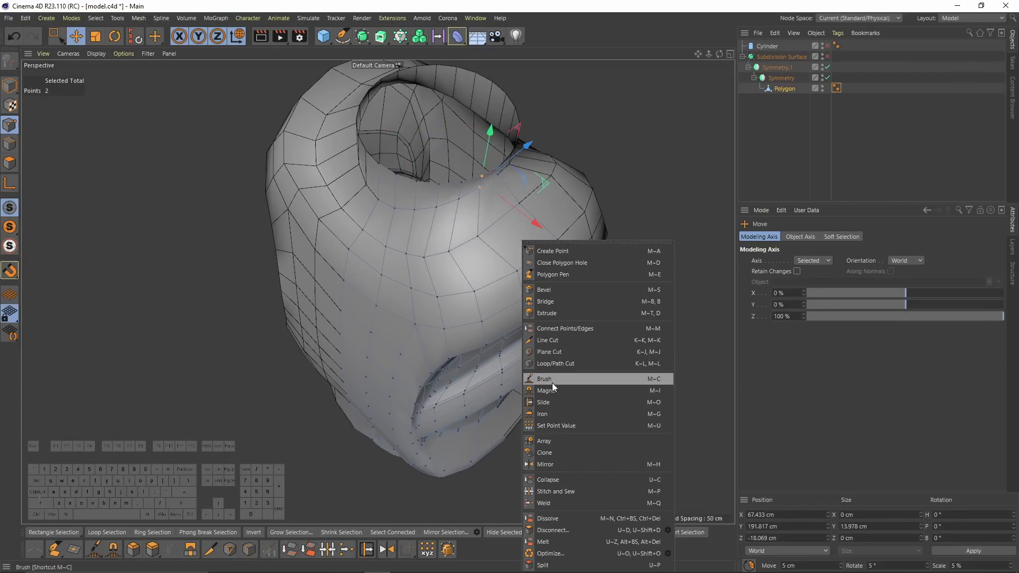
left_click(543, 402)
left_click_drag(543, 402, 424, 303, "alt")
left_click_drag(424, 303, 457, 268)
left_click_drag(457, 268, 427, 172, "alt")
- Add supporting loop cuts along the shoulder ridge, the groove above it and the neck base, at about 15% offset
right_click(428, 172)
left_click(466, 283)
scroll(479, 220, "up", 5)
right_click(529, 223)
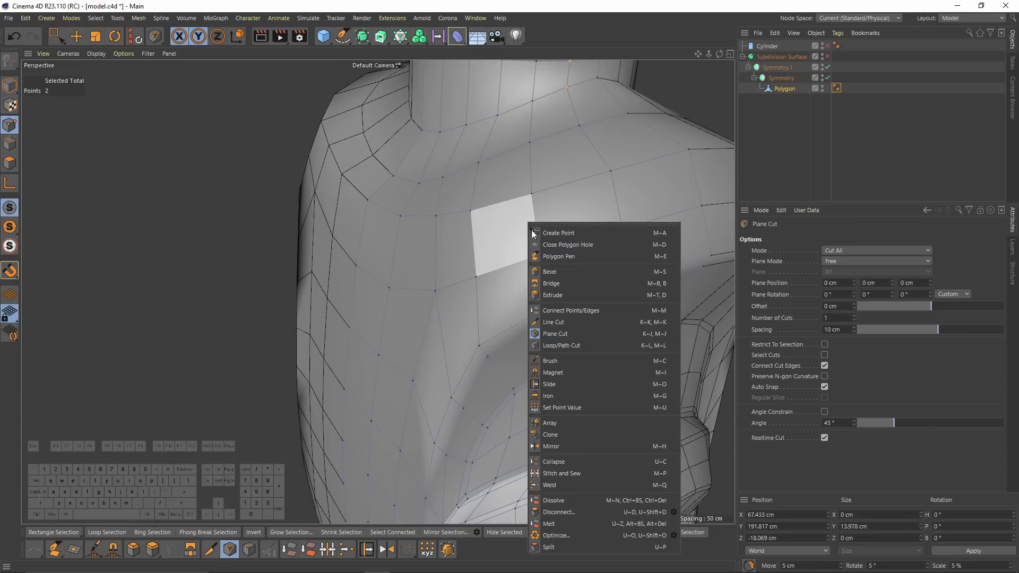
left_click(576, 343)
scroll(616, 225, "down", 4)
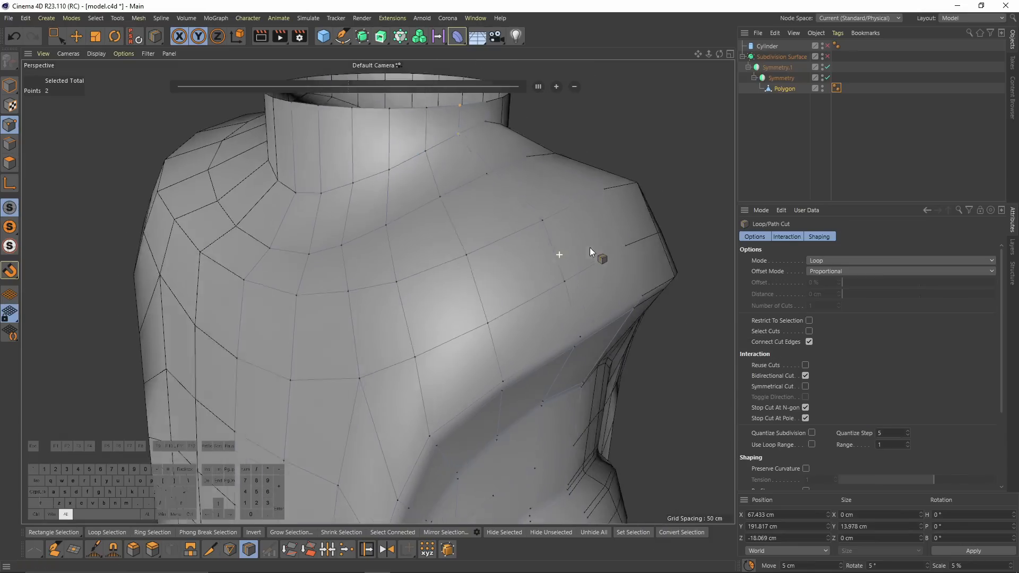
left_click(602, 198)
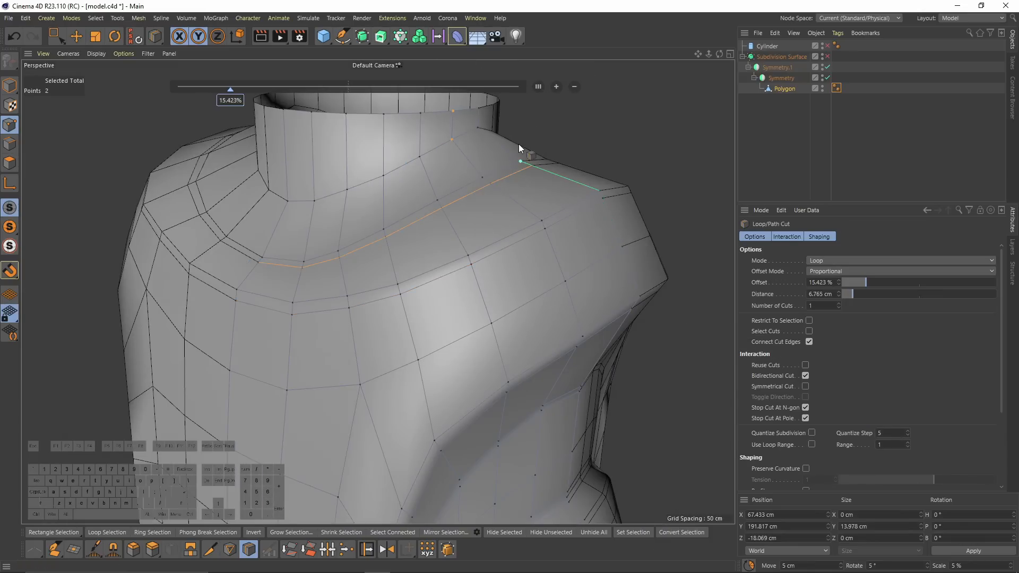
- Preview the subdivided shoulder and neck in smooth shading without edge lines
key("q")
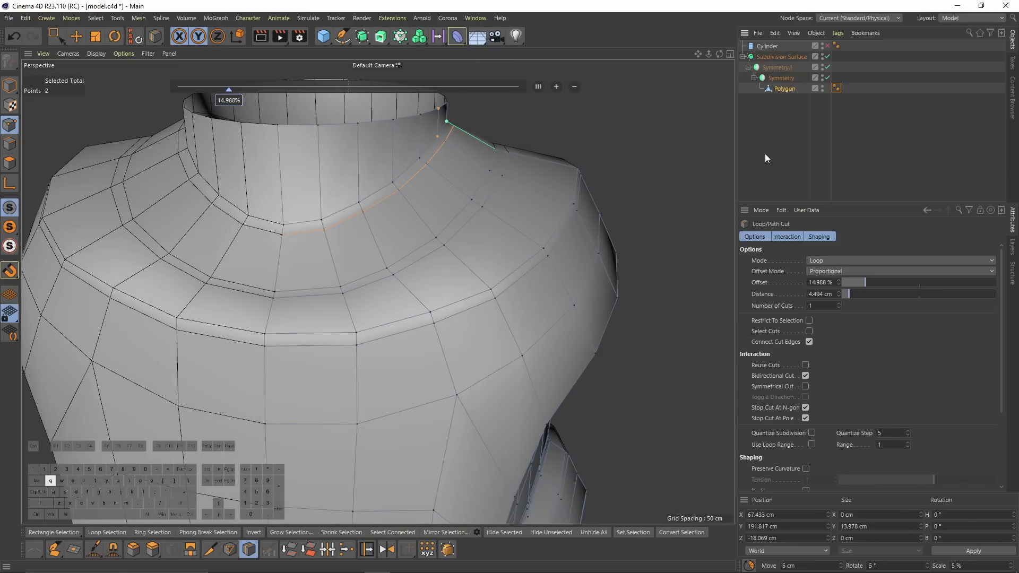
left_click(765, 154)
key("n")
key("a")
mouse_move(521, 149)
left_mouse_down("alt")
mouse_move(428, 156)
mouse_move(530, 180)
mouse_move(524, 171)
left_mouse_up("alt")
middle_click(524, 170)
middle_click(330, 155)
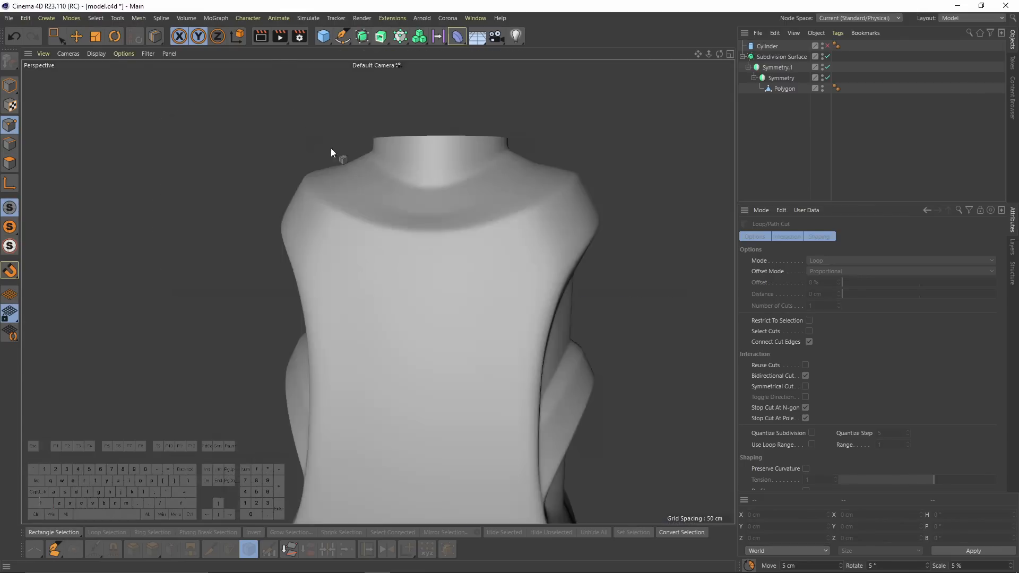
right_click_drag(331, 155, 546, 188, "alt")
key("ctrl+z")
key("ctrl+z")
mouse_move(573, 193)
left_mouse_down("alt")
mouse_move(601, 167)
mouse_move(575, 177)
left_mouse_up("alt")
left_click(574, 177)
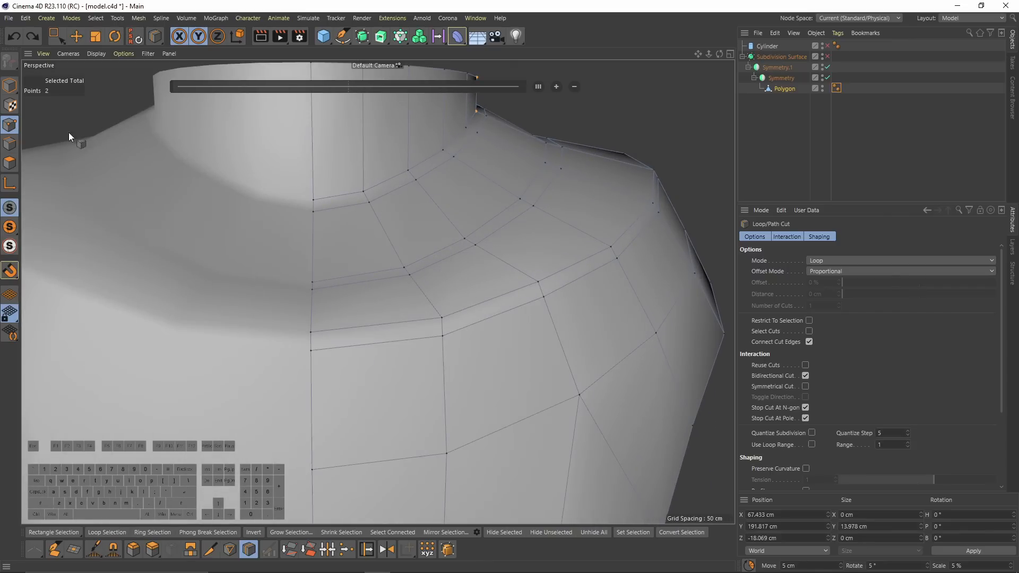
- Select one of the two close edge loops in the shoulder groove and dissolve it
left_click(10, 143)
key("e")
double_click(389, 276)
key("m")
key("n")
- Select the remaining six-edge loop in the groove and lower it towards the shoulder ridge, making it about 45 cm high
double_click(450, 249)
left_click_drag(495, 240, 458, 250, "alt")
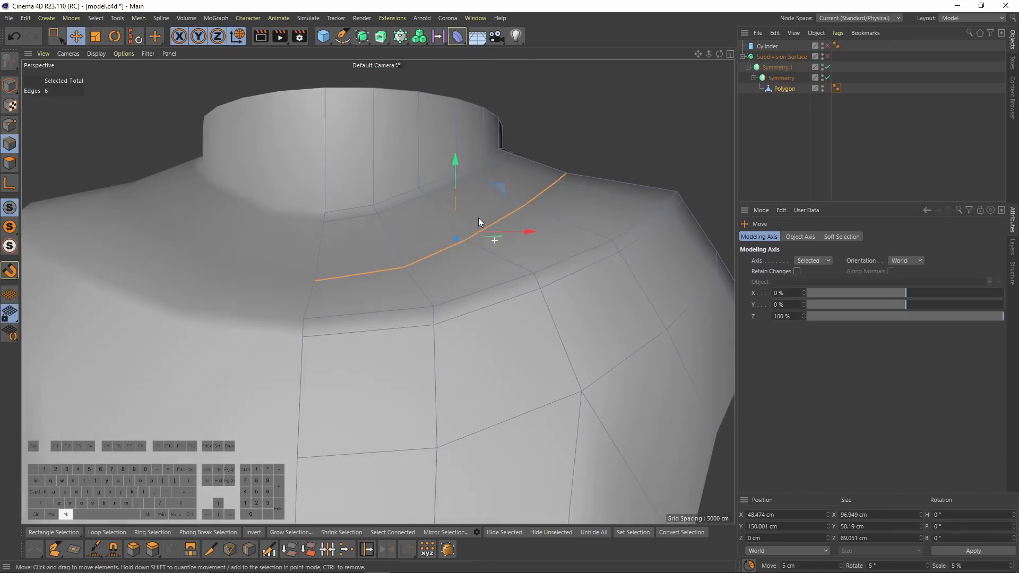
key("t")
key("ctrl+z")
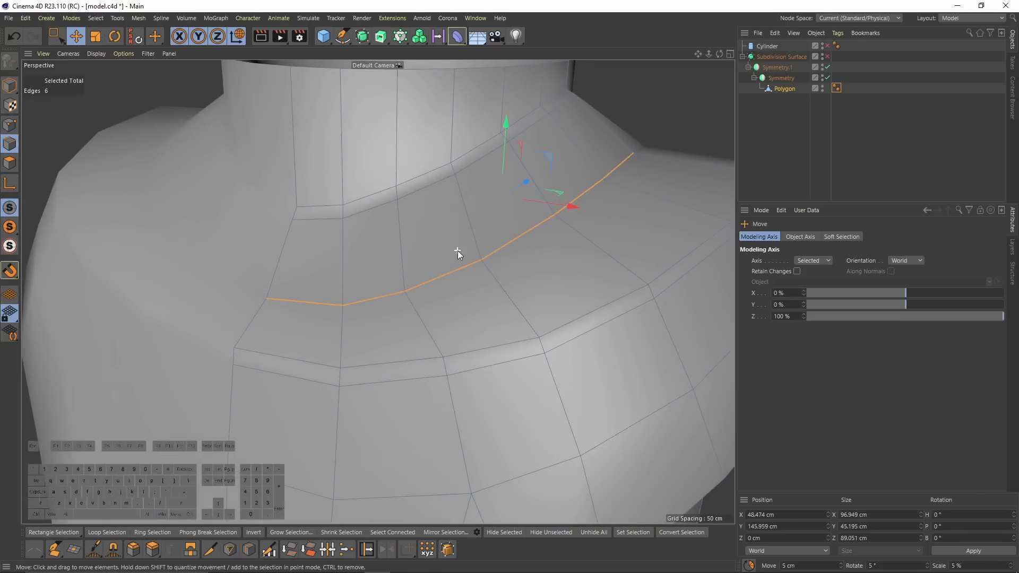
- Add another loop cut in the shoulder area and compare the surface with subdivision on and off
key("k")
key("l")
left_click(636, 138)
key("q")
left_click_drag(658, 145, 434, 174, "alt")
key("q")
key("m")
key("o")
key("q")
key("q")
- Select the vertical edges running down the middle of the side grip recess and adjust their position
scroll(464, 163, "up", 5)
key("e")
scroll(435, 174, "up", 4)
left_click(423, 155)
left_click(422, 164, "shift")
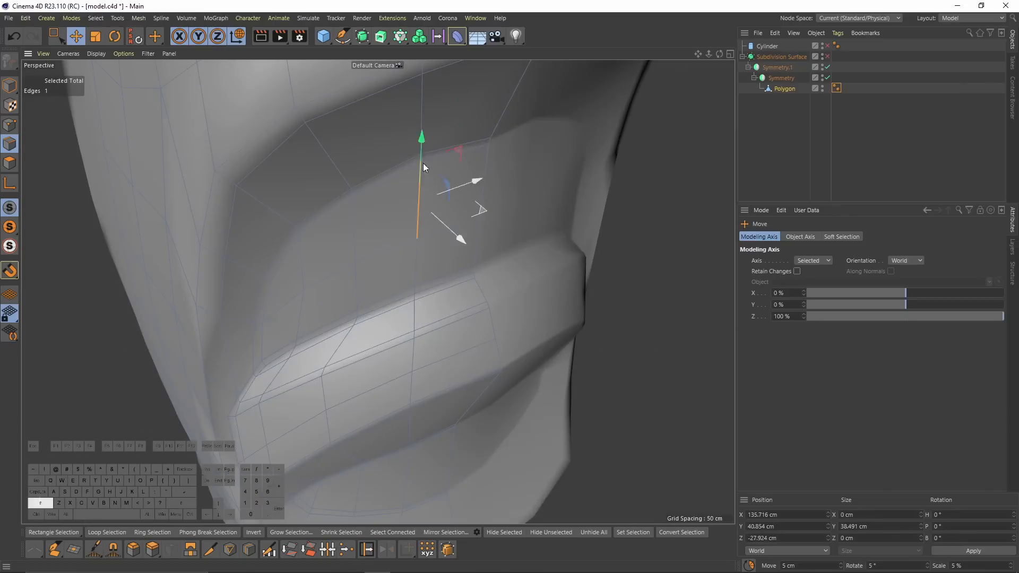
scroll(423, 163, "up", 3)
left_click(411, 340, "shift")
left_click(408, 397, "shift")
left_click_drag(410, 397, 473, 356, "alt")
left_click_drag(478, 323, 404, 228)
- Fine-tune the remaining edges of the same column in the grip recess and check the surface with subdivision toggled
left_click(392, 210)
left_click(390, 402, "ctrl+shift")
left_click_drag(436, 345, 439, 347)
key("q")
scroll(439, 347, "down", 4)
left_click_drag(377, 292, 439, 279, "alt")
key("q")
left_click_drag(539, 205, 427, 248, "alt")
scroll(435, 190, "down", 3)
- Select the 14-edge outer loop around the side grip recess and slide it outward by about 5.7 cm
left_click(482, 189)
double_click(489, 206)
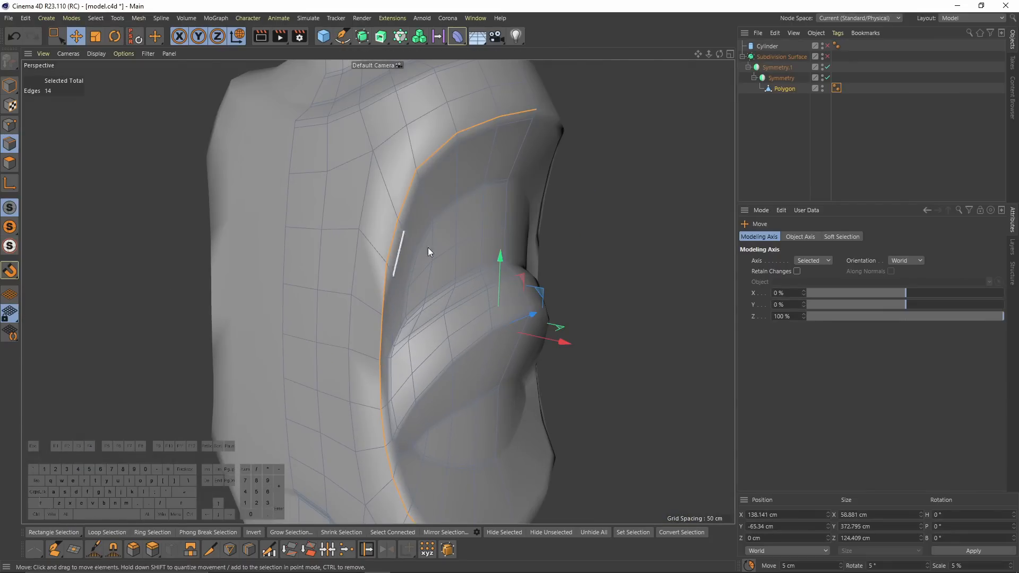
middle_click_drag(435, 253, 464, 216, "alt")
right_click(541, 188)
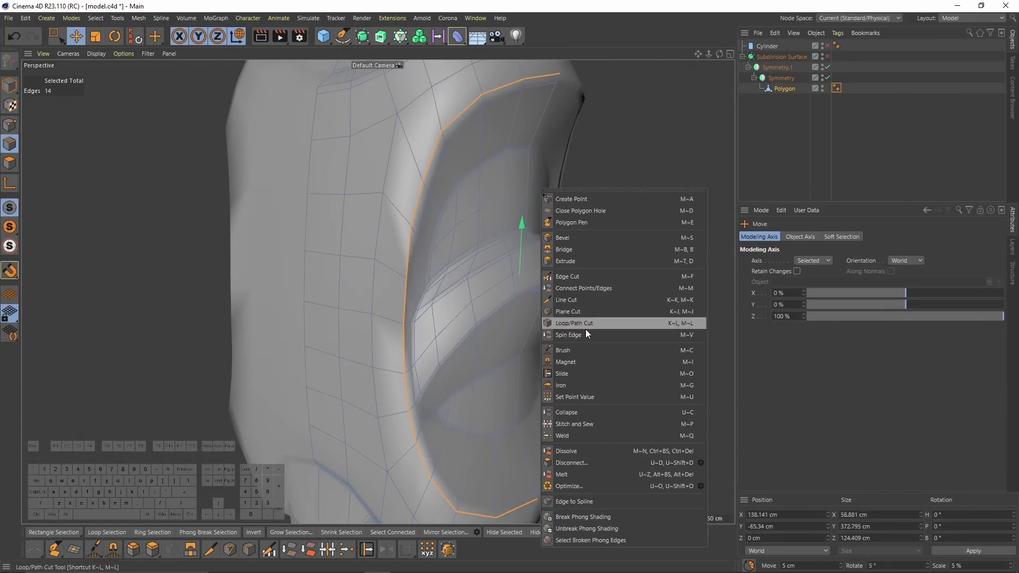
left_click(578, 371)
scroll(457, 144, "up", 3)
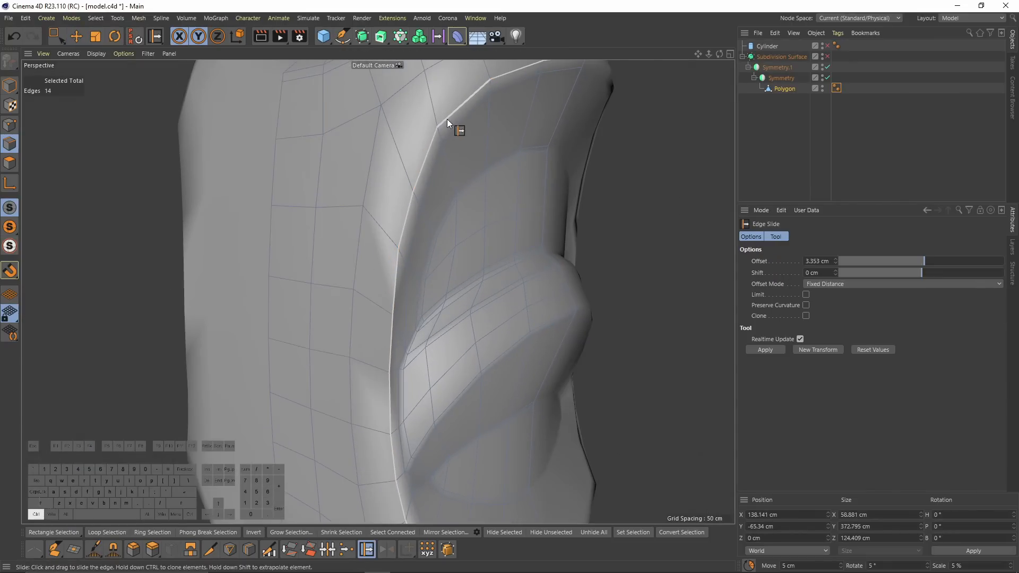
left_click_drag(445, 116, 437, 113)
- Examine the whole subdivided bottle and grip recess, comparing them with the most recent changes undone and restored
left_click_drag(437, 113, 345, 177, "alt")
key("q")
left_click(887, 150)
scroll(486, 198, "down", 3)
left_click_drag(487, 198, 517, 189, "alt")
key("ctrl+z")
key("ctrl+z")
scroll(517, 367, "up", 3)
left_click_drag(418, 266, 383, 248, "alt")
left_click_drag(444, 321, 483, 334, "alt")
scroll(378, 292, "down", 5)
left_click_drag(378, 292, 575, 223, "alt")
key("ctrl+y")
key("ctrl+y")
left_click_drag(448, 350, 383, 335, "alt")
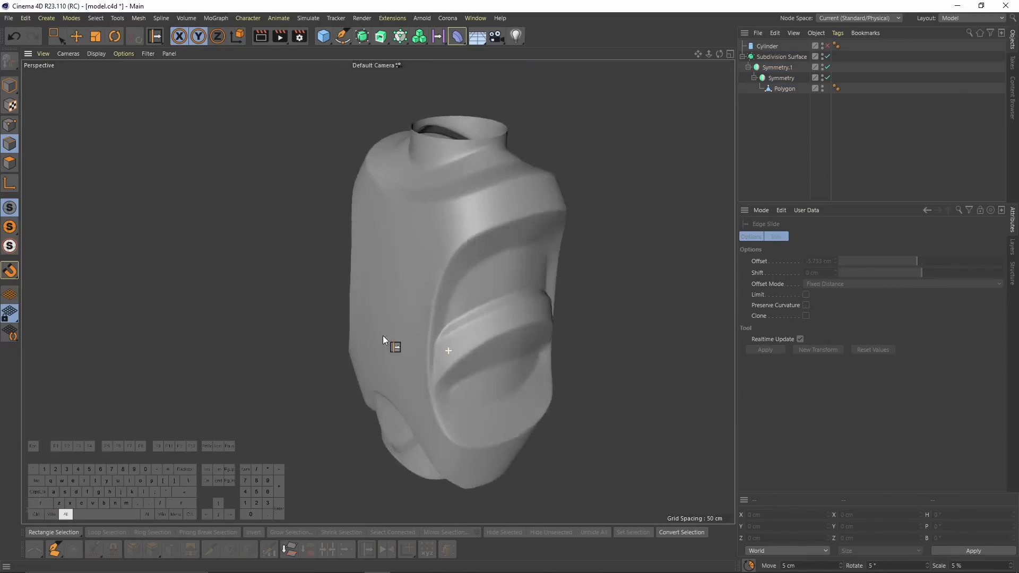
- Examine the smoothed shoulder and neck, return to the unsubdivided mesh and compare it with the front reference
left_click_drag(391, 241, 544, 240, "alt")
scroll(350, 218, "up", 2)
middle_click_drag(255, 273, 498, 279, "alt")
left_click_drag(498, 279, 456, 205, "alt")
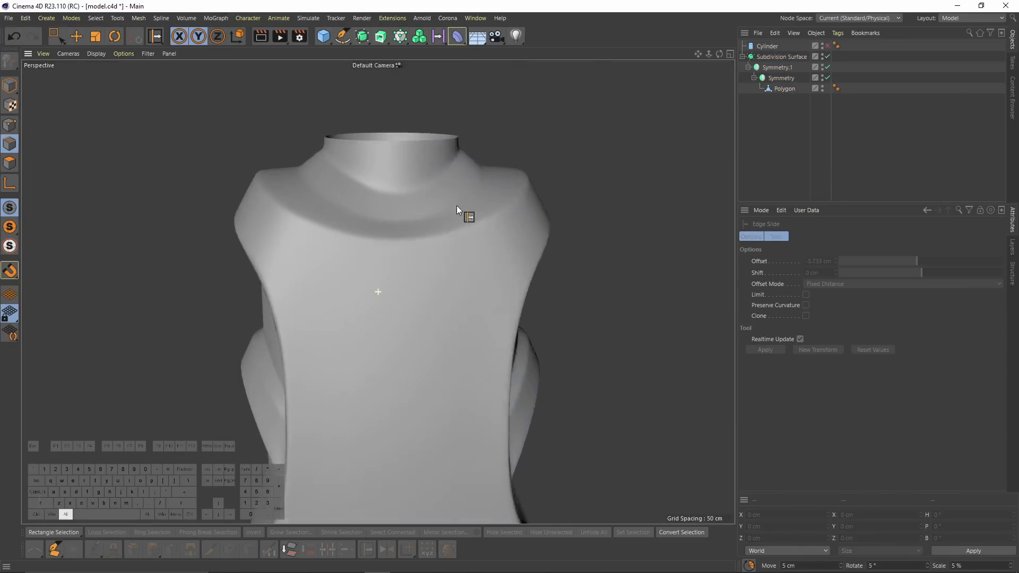
scroll(542, 222, "down", 3)
scroll(361, 209, "up", 2)
left_click_drag(361, 209, 534, 204, "alt")
key("ctrl+z")
key("ctrl+z")
key("F4")
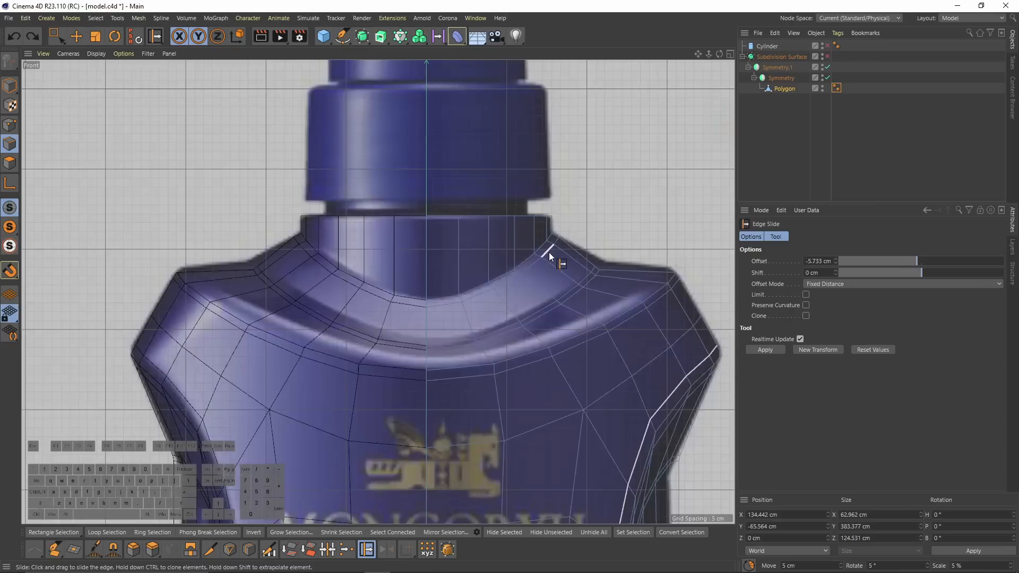
scroll(549, 253, "down", 2)
middle_click_drag(549, 253, 507, 237, "alt")
key("F1")
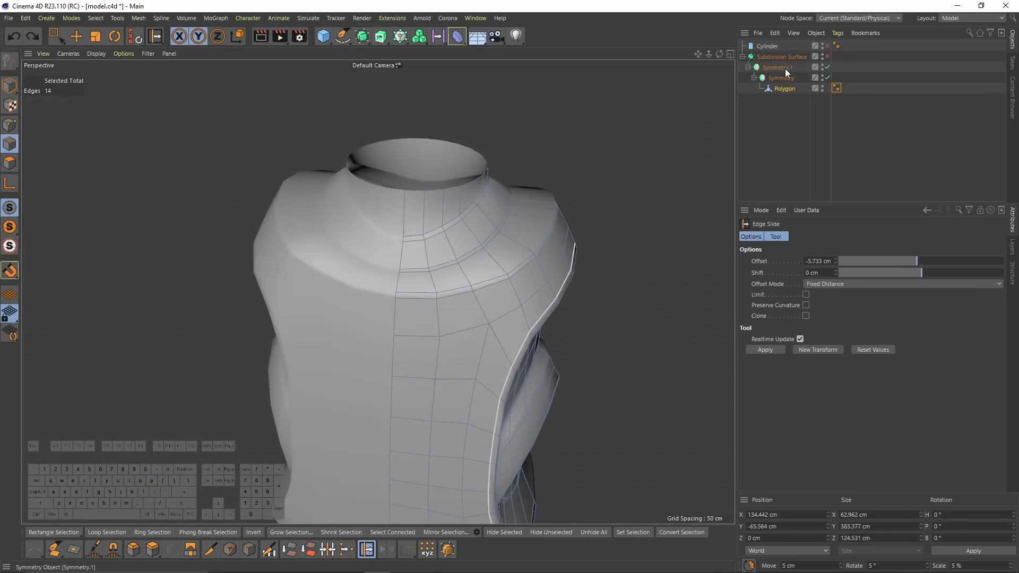
- Make the symmetry editable, move the Polygon mesh out of the hierarchy and delete the Subdivision Surface with its leftover children
left_click(786, 68)
key("c")
left_click(748, 67)
left_click_drag(785, 88, 787, 121)
left_click(782, 57)
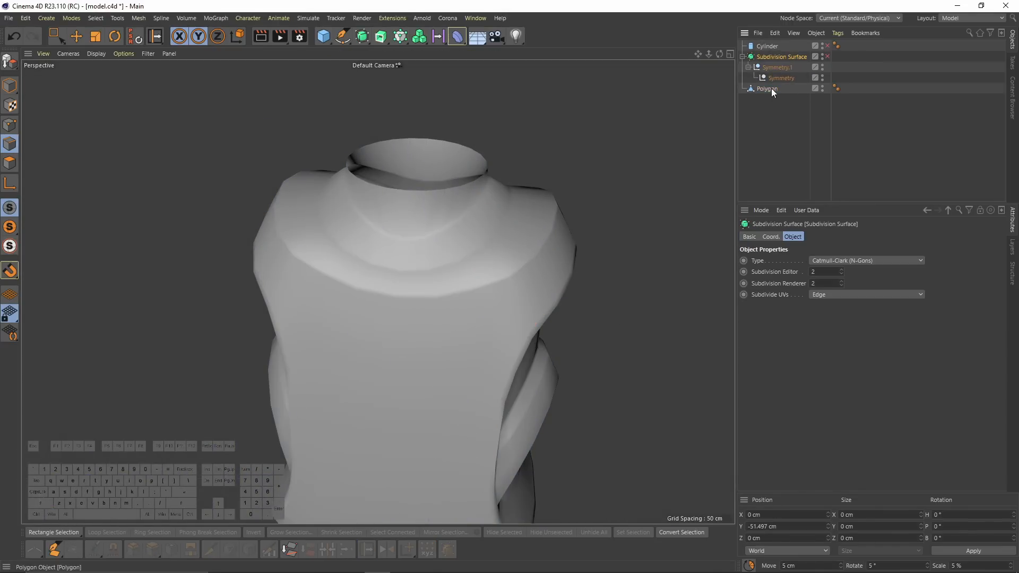
key("Delete")
- Select the 24-edge top loop of the bottle neck and set the modeling axis Z value to 0%
left_click(765, 56)
key("e")
double_click(387, 189)
left_click_drag(488, 176, 428, 181, "alt")
scroll(680, 256, "up", 4)
left_click(783, 316)
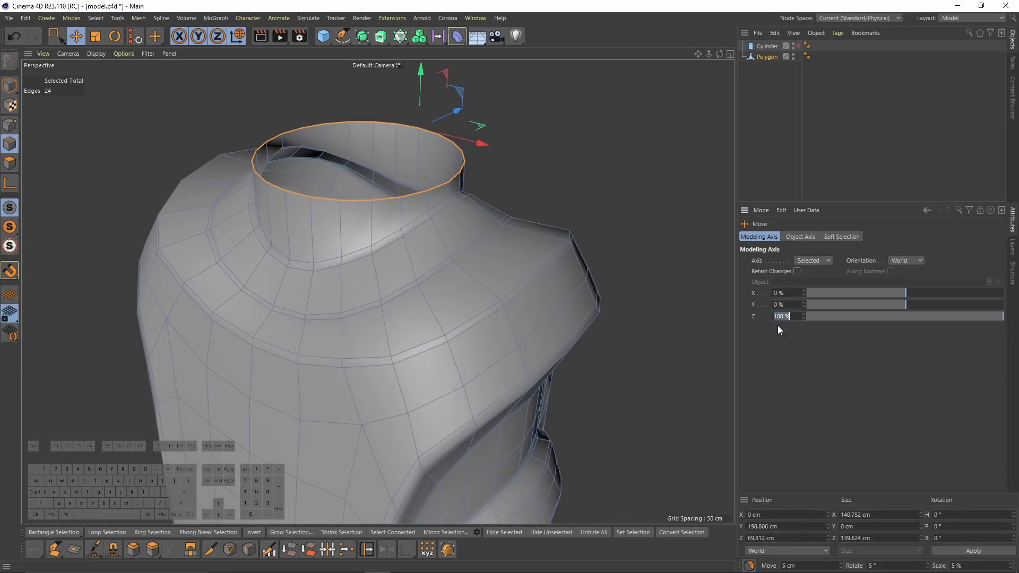
type("0")
key("Return")
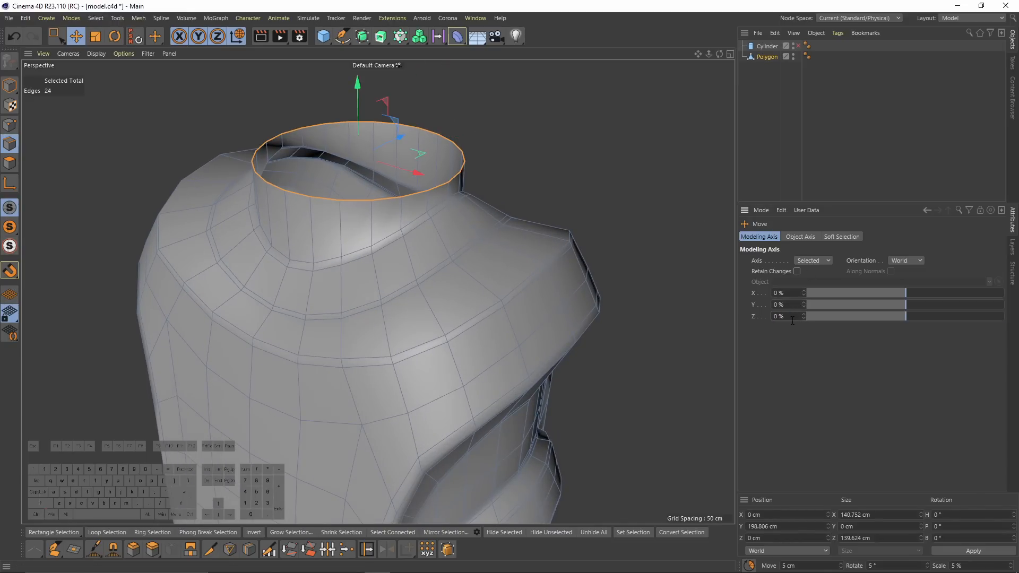
- Extrude the neck's top edge loop inward to form a flat rim with an inner width of about 118 cm
scroll(451, 200, "up", 1)
middle_click_drag(452, 199, 519, 255, "alt")
key("t")
left_click_drag(627, 288, 552, 301)
scroll(551, 300, "up", 2)
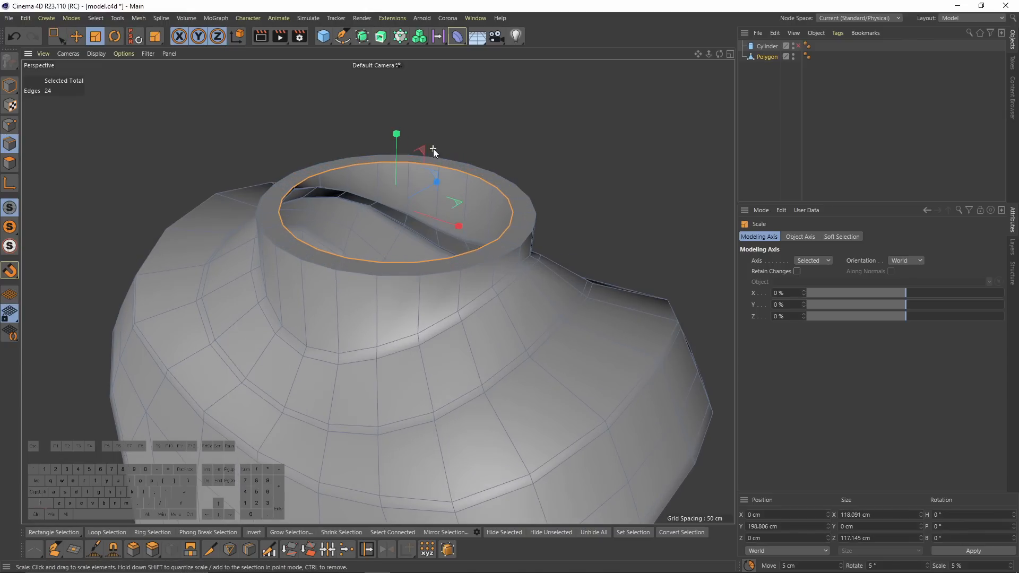
- Extrude the rim's inner edge loop about 14 cm down into the neck to give the opening an inner wall
key("e")
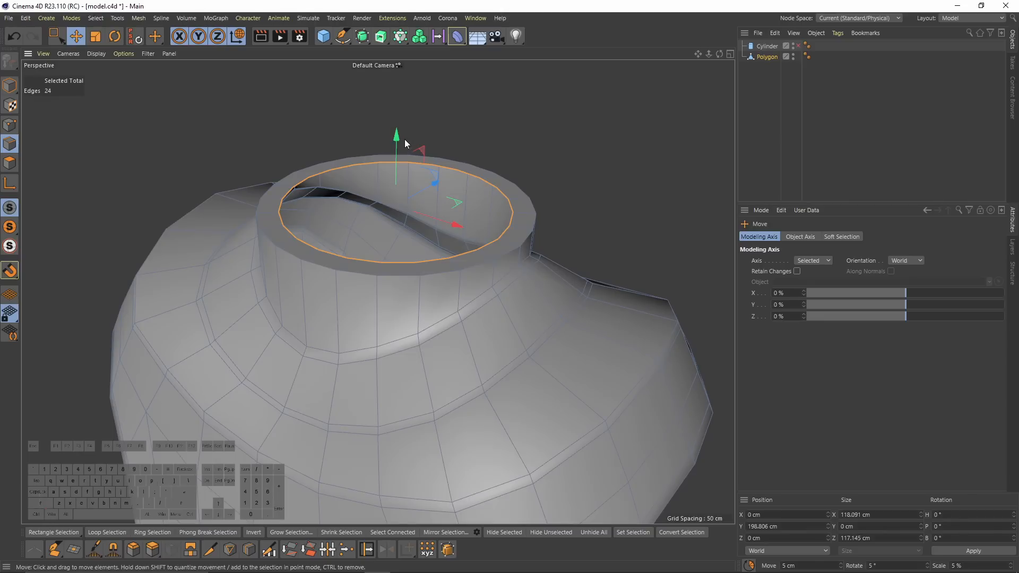
left_click_drag(396, 135, 378, 191)
middle_click(378, 191)
scroll(264, 135, "down", 2)
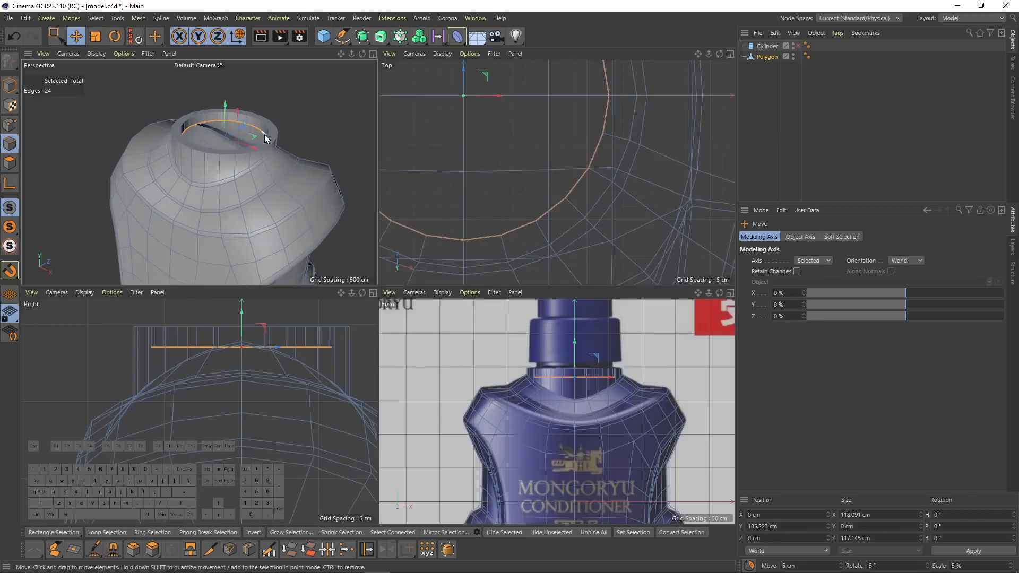
middle_click(272, 154)
middle_click(272, 154)
middle_click(272, 154)
- Loop-select the 24 polygons of the neck's flat top rim and split them into a separate object
left_click(9, 163)
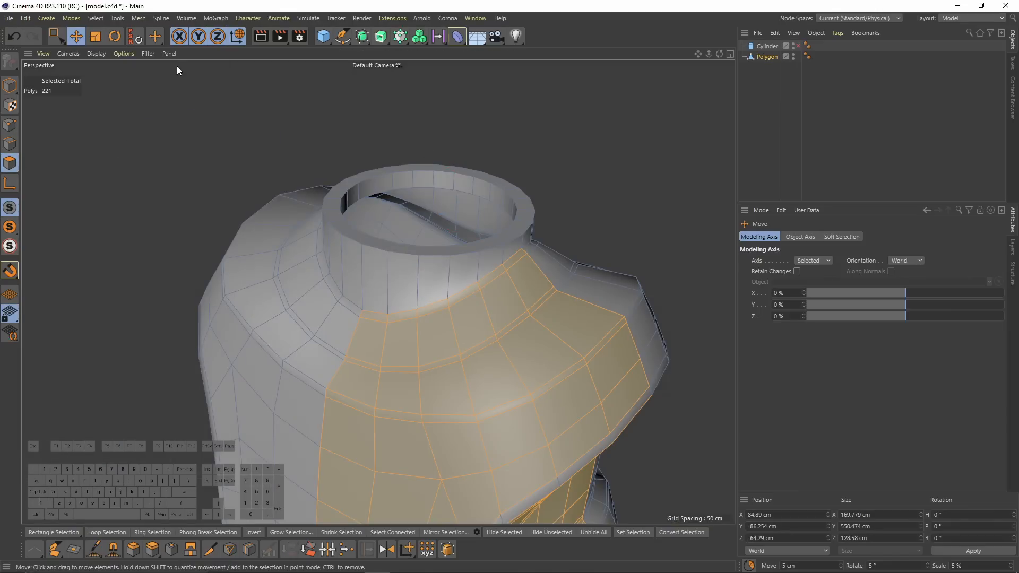
left_click(96, 18)
left_click(115, 52)
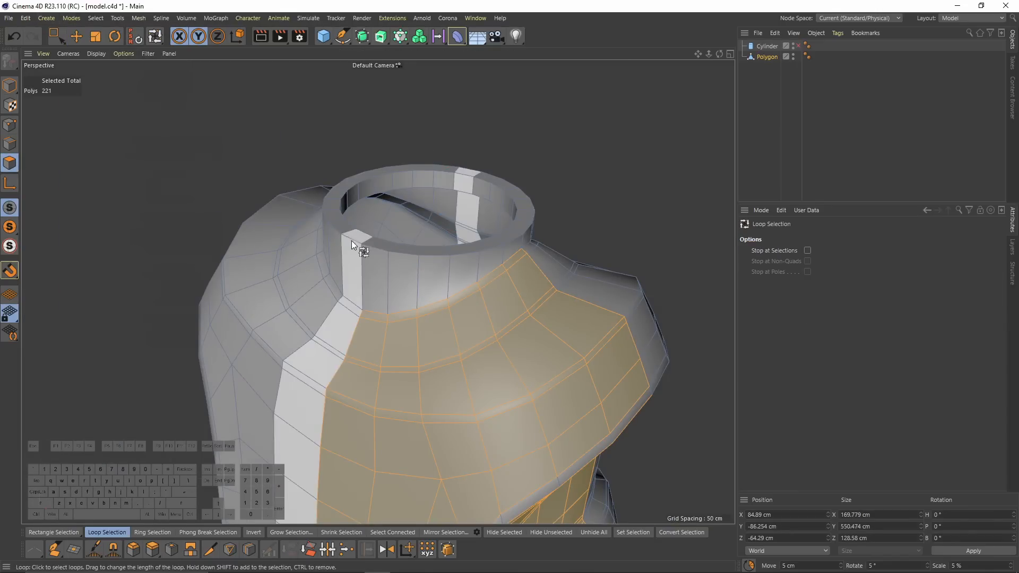
left_click(344, 230)
key("m")
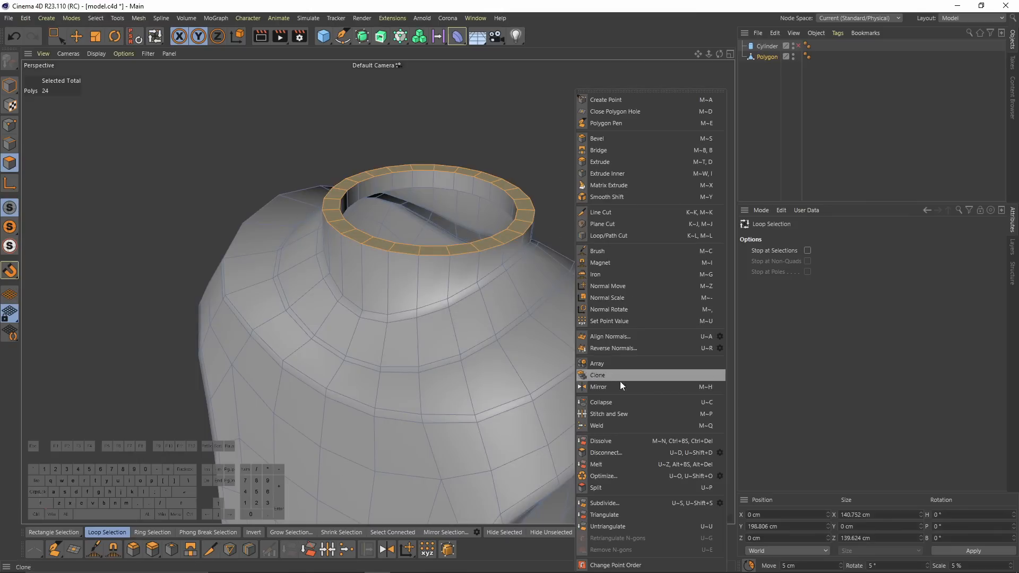
left_click(600, 487)
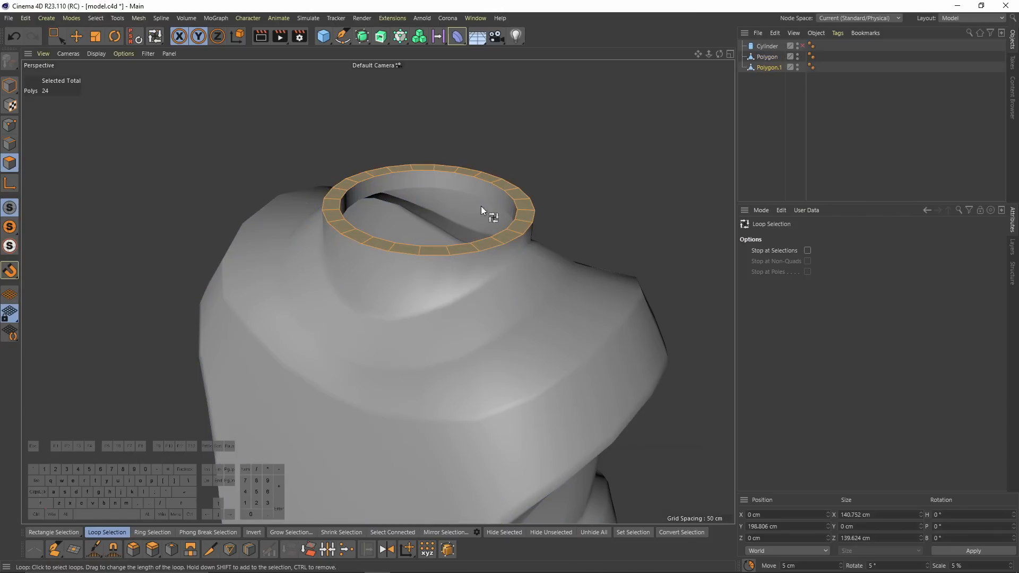
- Raise the split ring about 10 cm above the neck to the base of the lower pump collar in the reference
key("e")
key("F4")
scroll(438, 224, "up", 2)
left_click_drag(434, 196, 435, 183)
key("F1")
- Extrude the ring with Create Caps enabled to a height of about 63 cm, matching the lower collar in the front reference
key("m")
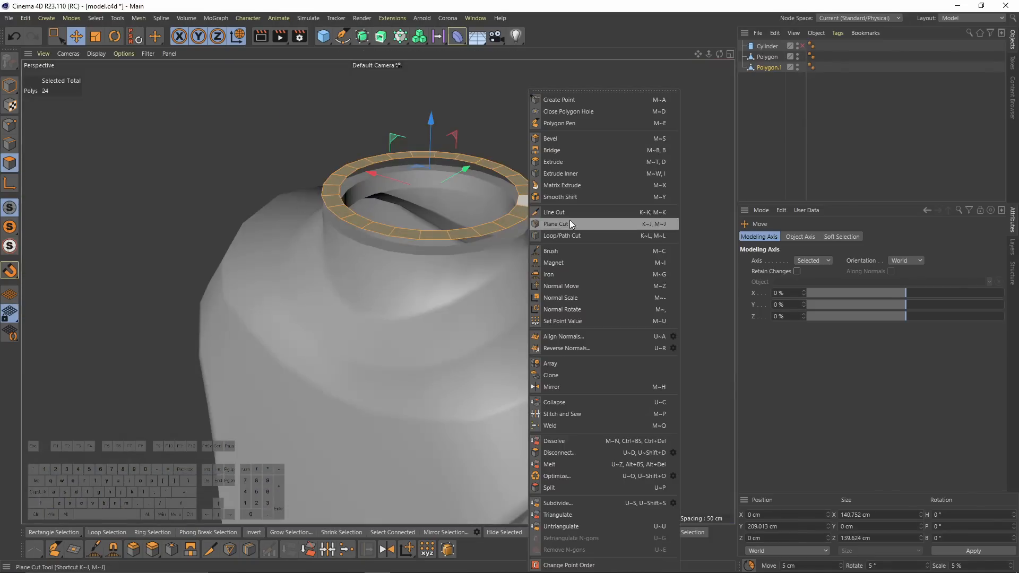
left_click(575, 160)
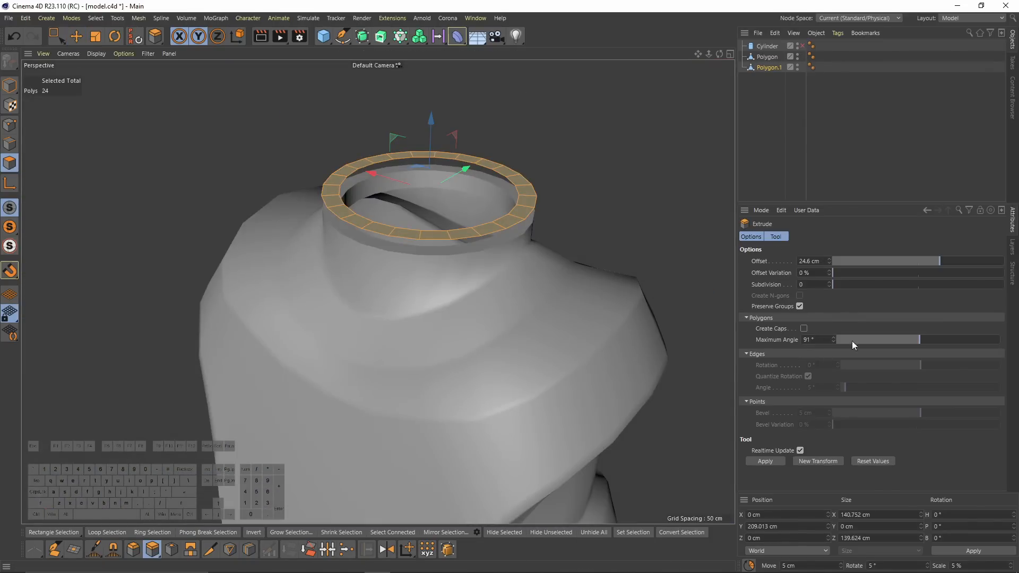
left_click(803, 328)
key("F4")
left_click_drag(552, 391, 379, 218)
key("F1")
left_click_drag(375, 283, 461, 246, "alt")
- Loop-select the 24 polygons on top of the extruded collar and split them into a separate object
key("u")
key("l")
left_click(365, 174)
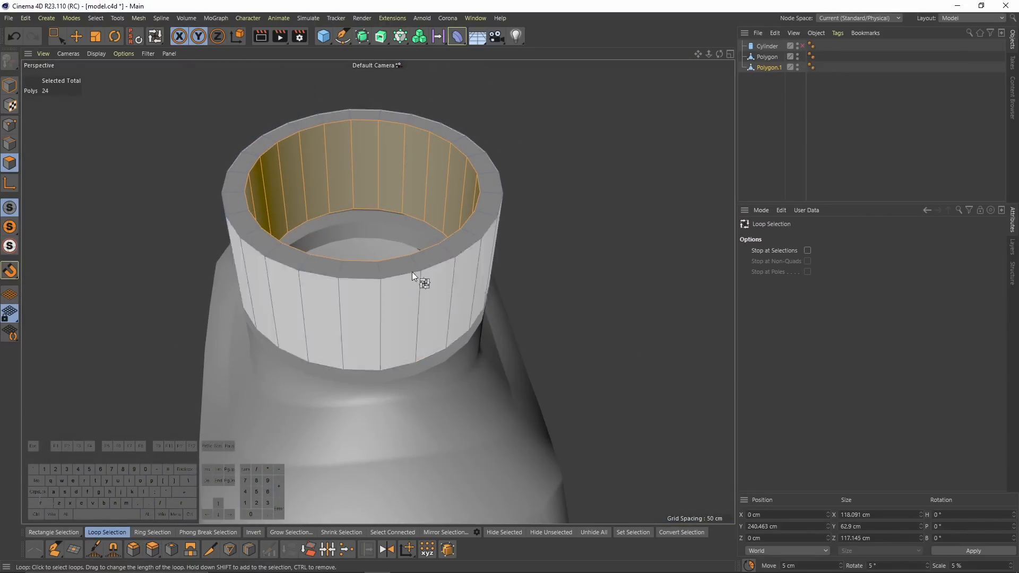
left_click_drag(309, 205, 320, 337, "alt")
key("ctrl+shift+a")
middle_click(279, 254)
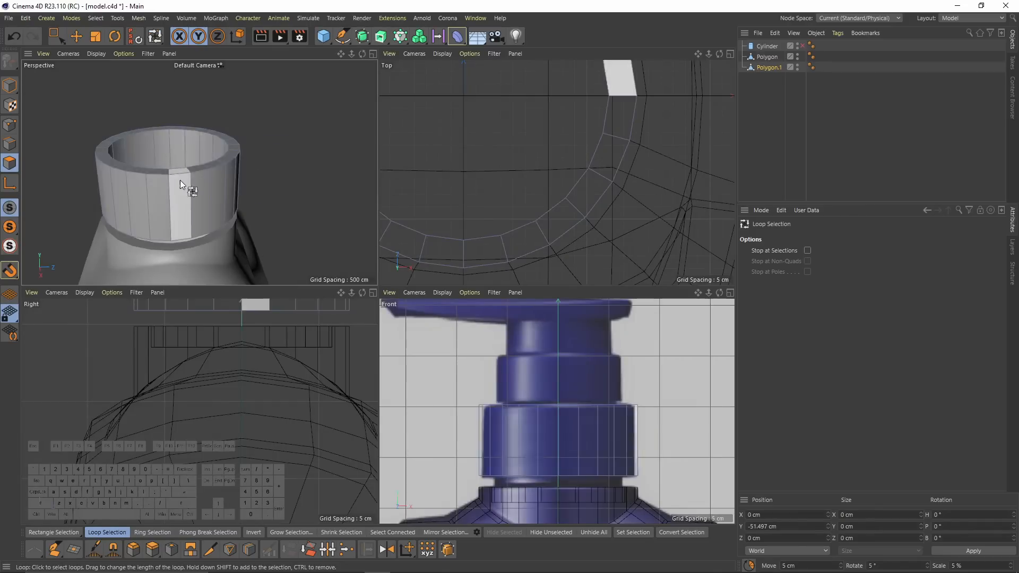
middle_click(223, 202)
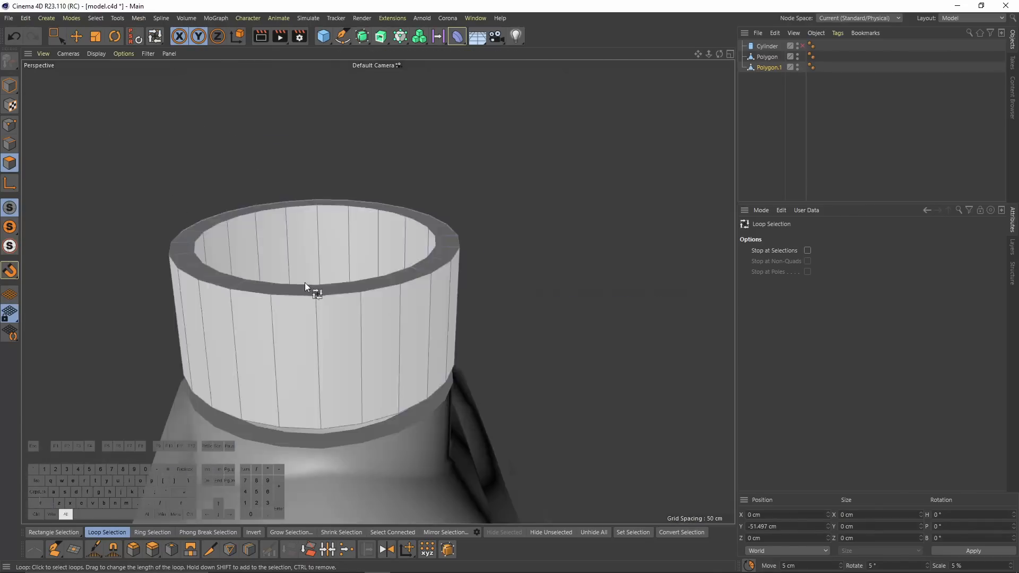
left_click(441, 294)
right_click(501, 457)
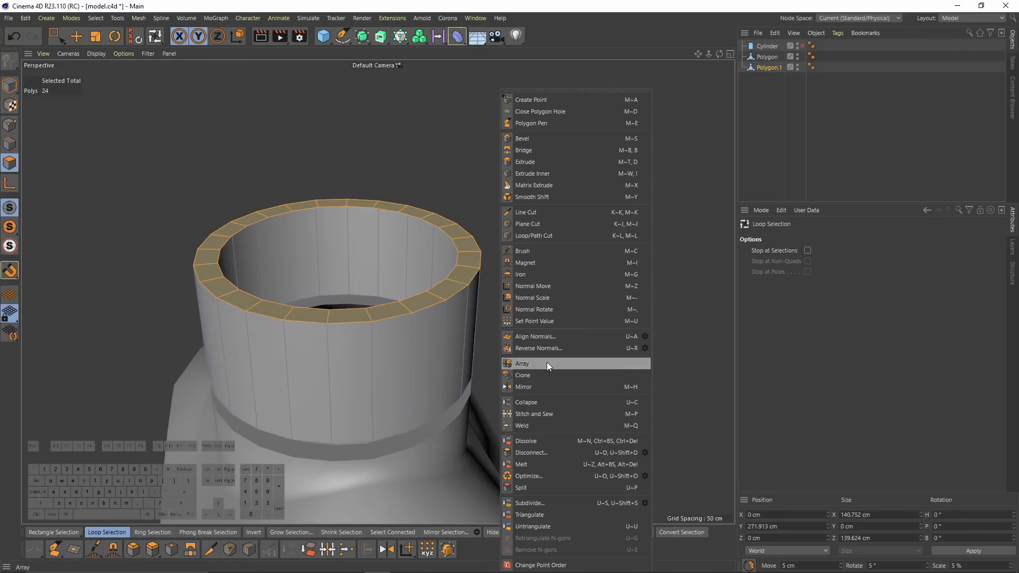
left_click(537, 487)
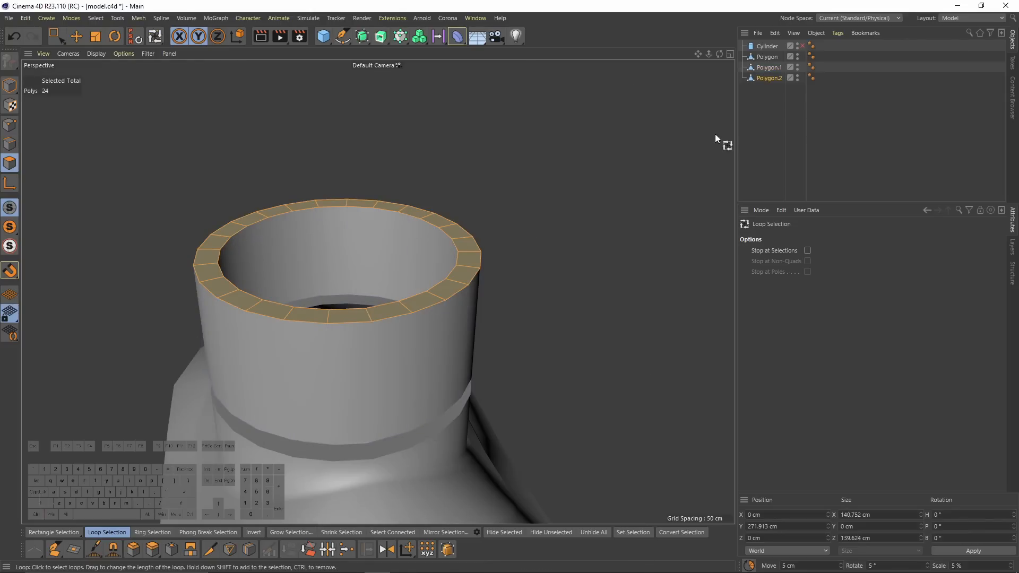
- Raise the new ring about 3 cm above the collar and scale it down to about 108 cm wide
key("e")
key("F4")
left_click_drag(384, 231, 383, 225)
key("t")
left_click_drag(651, 390, 488, 378)
key("F1")
- Extrude the new ring's outer edge loop up by about 39.5 cm to the top of the upper collar in the reference
key("e")
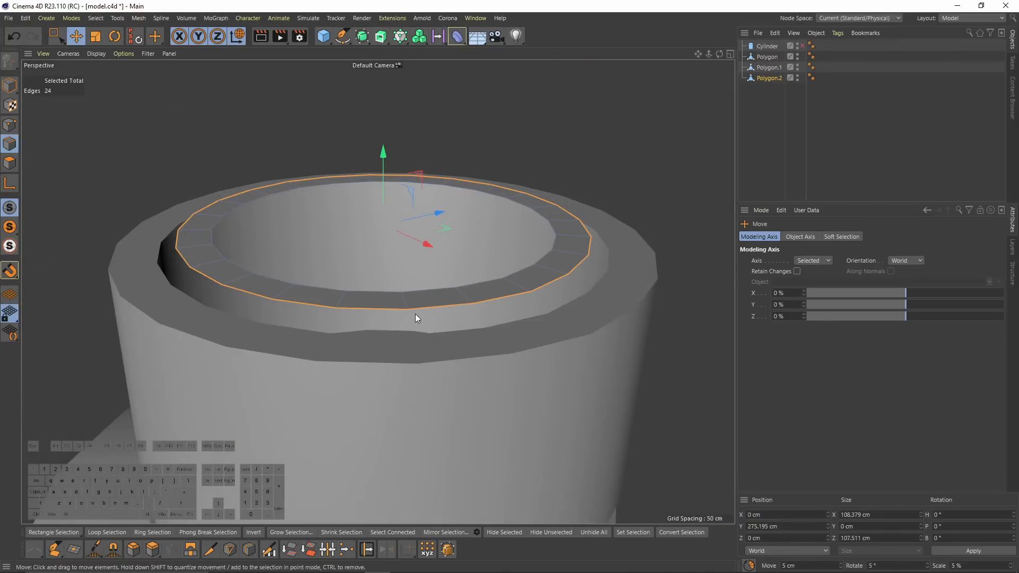
key("F5")
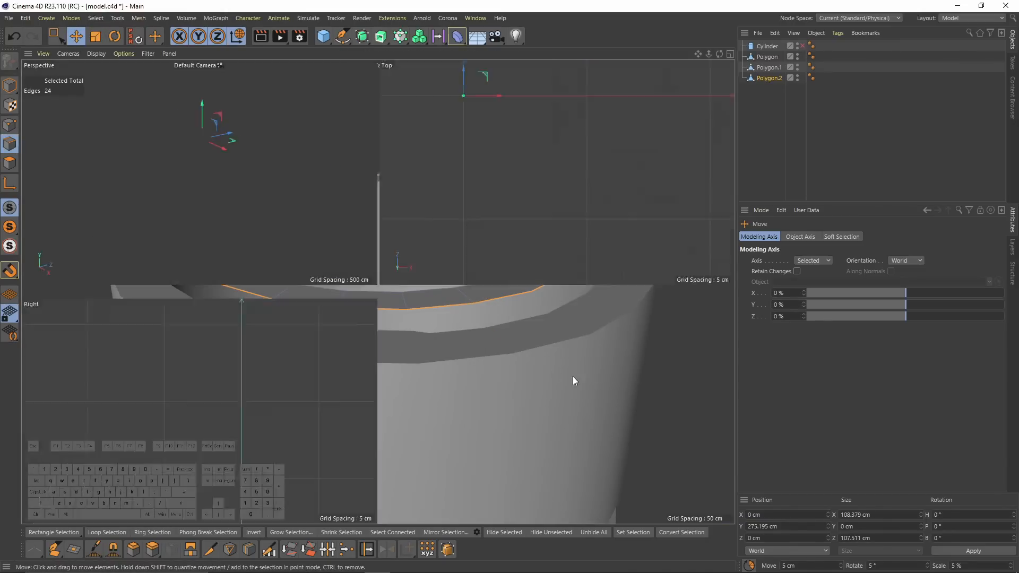
left_click_drag(559, 370, 563, 326)
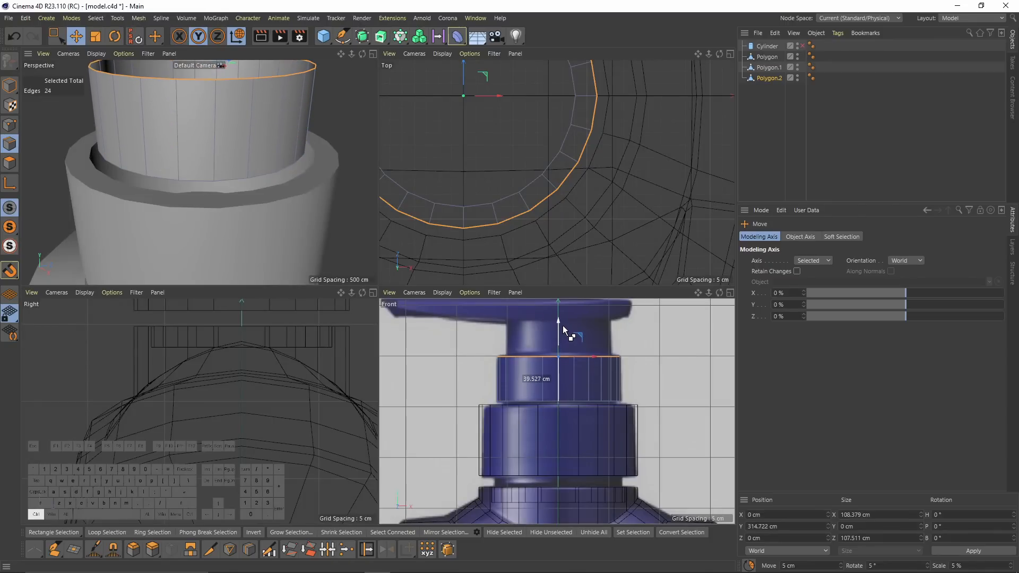
key("F1")
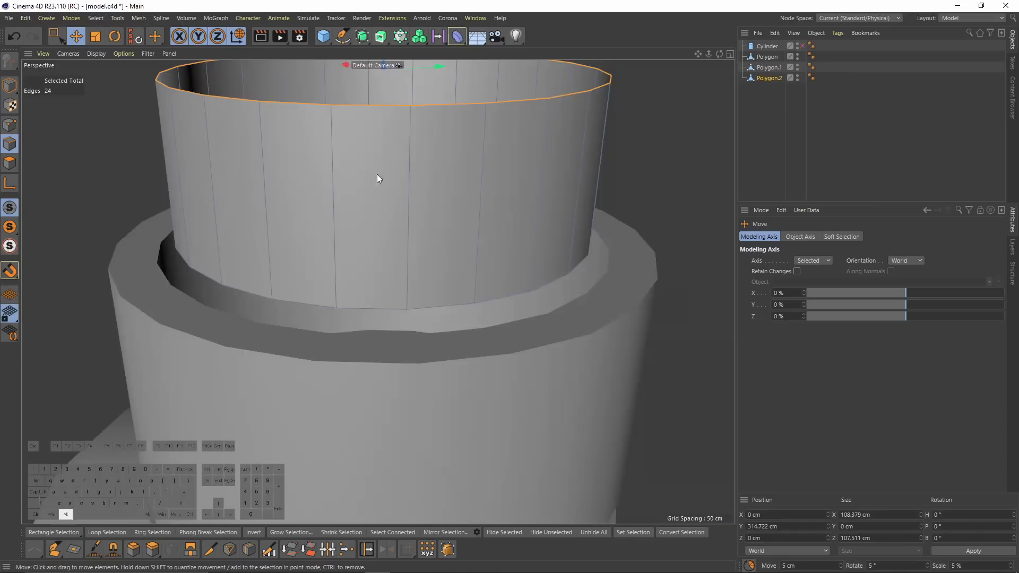
- Extrude the upper collar's top edge loop inward to about 89 cm wide, matching the pump stem in the reference
left_click_drag(377, 174, 368, 270, "alt")
key("t")
middle_click_drag(482, 225, 483, 270, "alt")
left_click_drag(575, 308, 511, 326, "ctrl")
middle_click(511, 326)
middle_click(585, 381)
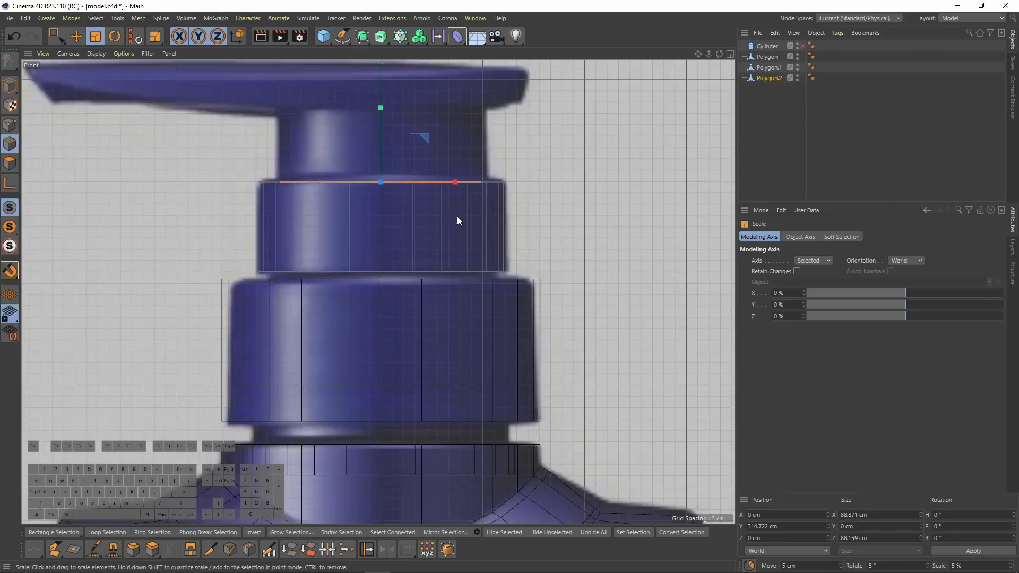
- Extrude the stem's edge loop up by about 32 cm and outward into a flat flange about 130 cm wide
key("e")
left_click_drag(380, 131, 387, 60, "ctrl")
middle_click(285, 178)
middle_click(284, 177)
scroll(323, 325, "down", 5)
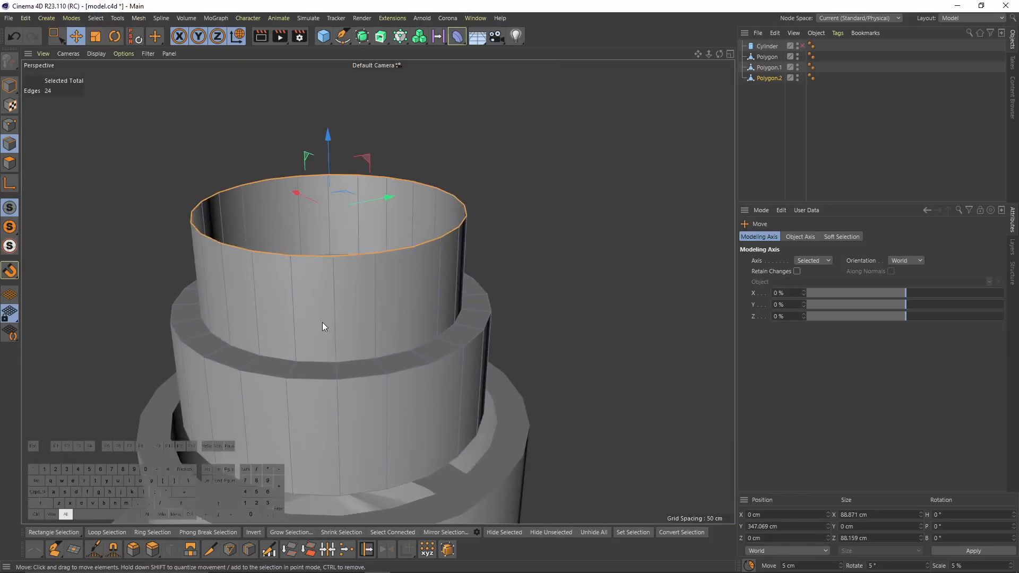
key("t")
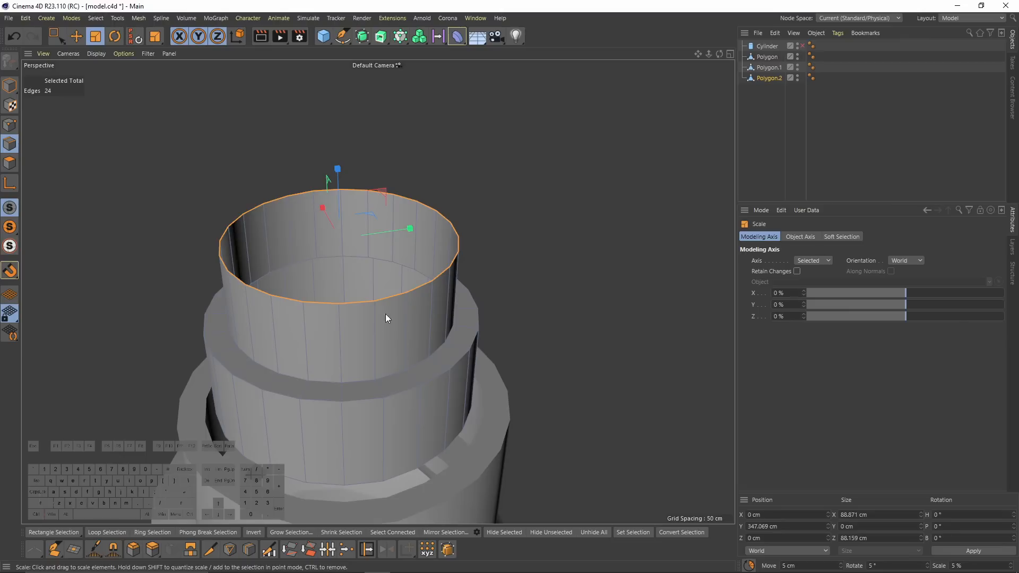
left_click_drag(344, 308, 467, 255, "ctrl")
- Select the flat flange's polygon loop and hide the unselected polygons
left_click(15, 165)
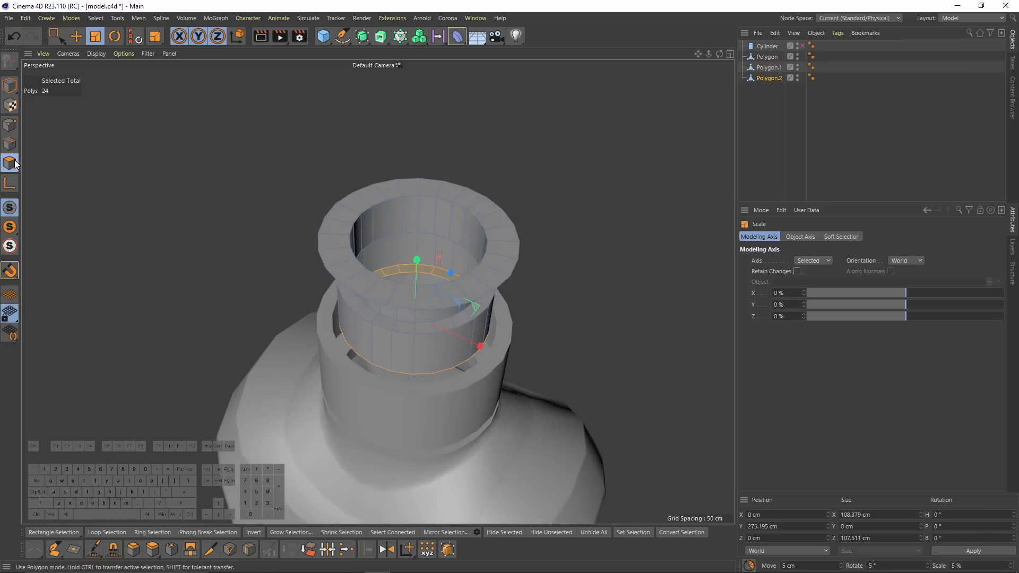
left_click(71, 18)
mouse_move(96, 19)
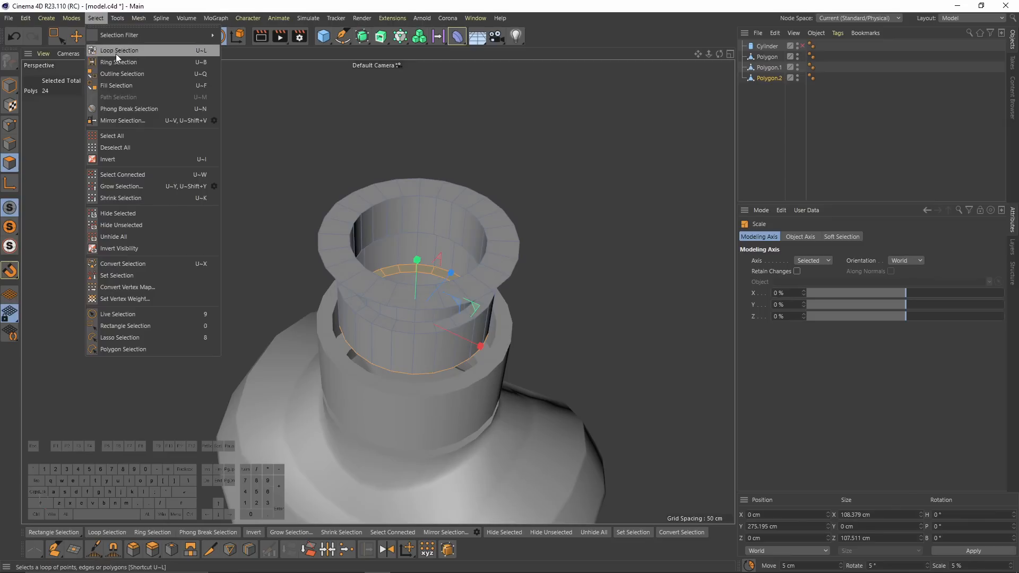
left_click(117, 56)
left_click(347, 214)
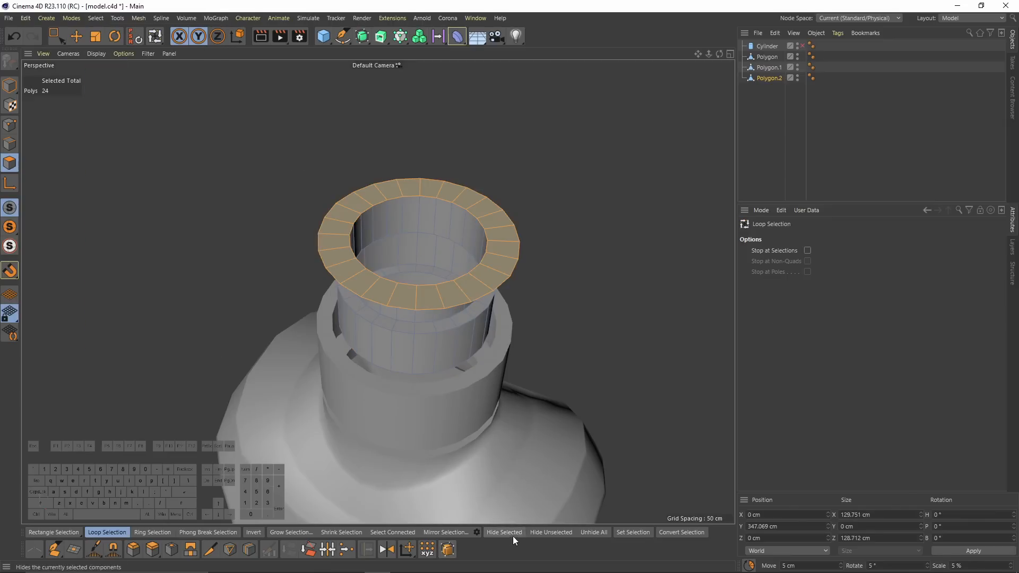
left_click(561, 536)
- In the top view, flatten the nine outer flange points on the +Z side into a straight edge
middle_click(508, 288)
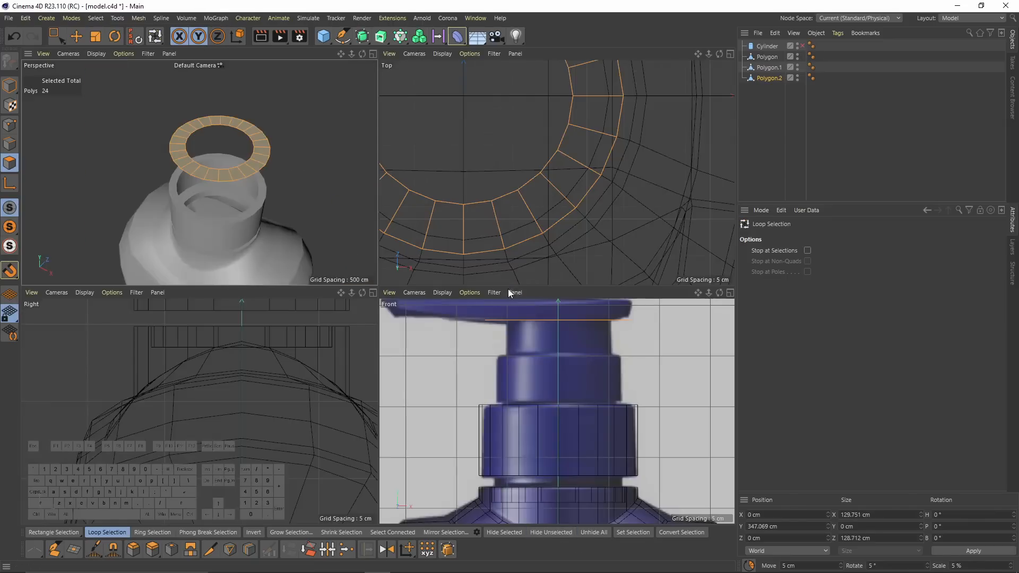
middle_click(504, 241)
scroll(505, 241, "down", 4)
left_click(10, 126)
key("t")
middle_click(550, 241)
scroll(533, 371, "down", 2)
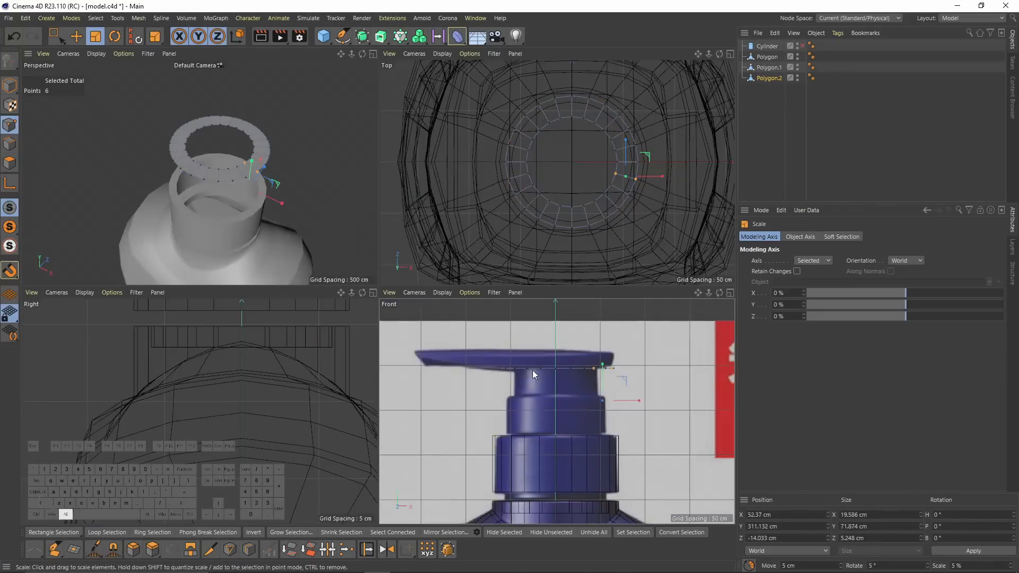
key("0")
left_click_drag(515, 85, 577, 116)
left_click_drag(505, 81, 614, 105, "shift")
left_click_drag(534, 104, 510, 133, "shift")
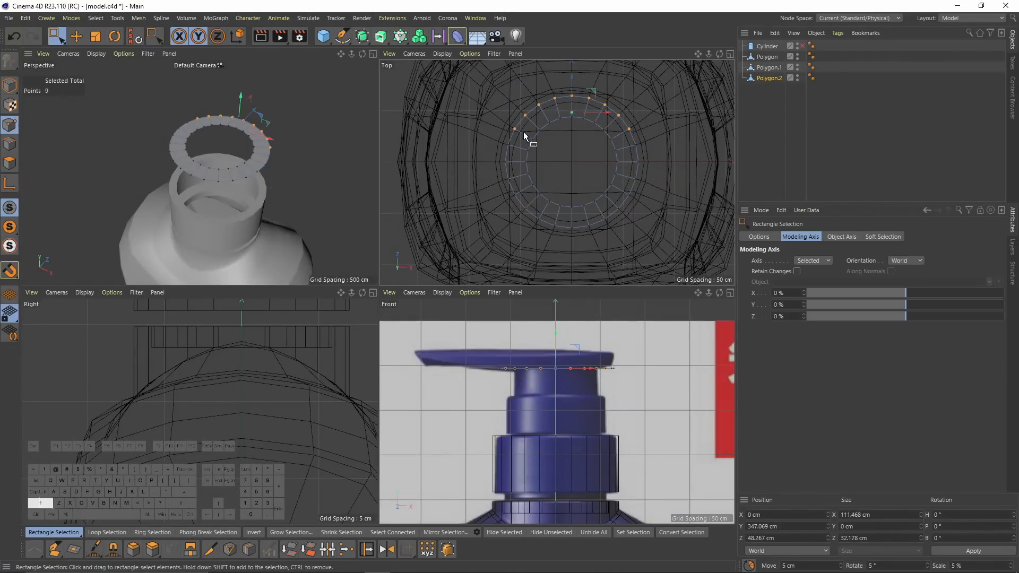
scroll(523, 132, "up", 1)
left_click_drag(637, 143, 645, 158, "shift")
key("t")
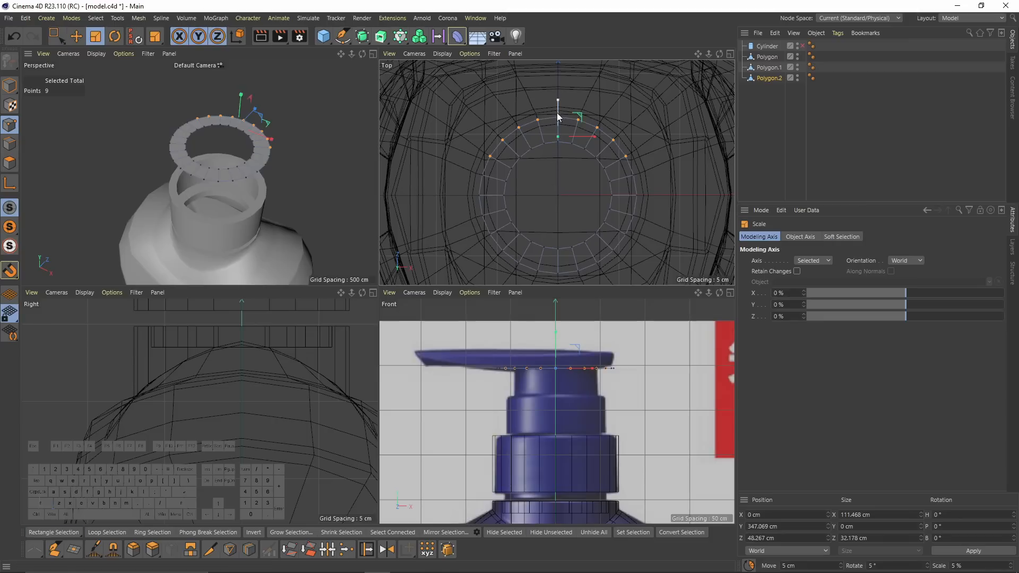
mouse_move(558, 103)
left_mouse_down("shift")
mouse_move(560, 137)
mouse_move(559, 97)
left_mouse_up("shift")
key("e")
middle_click_drag(570, 153, 567, 133, "alt")
- Flatten the flange's outer points on the -Z side into a straight edge and shift them into line
key("space")
left_click_drag(494, 224, 552, 237)
key("ctrl+z")
left_click_drag(579, 256, 615, 232, "shift")
left_click_drag(609, 239, 628, 210, "shift")
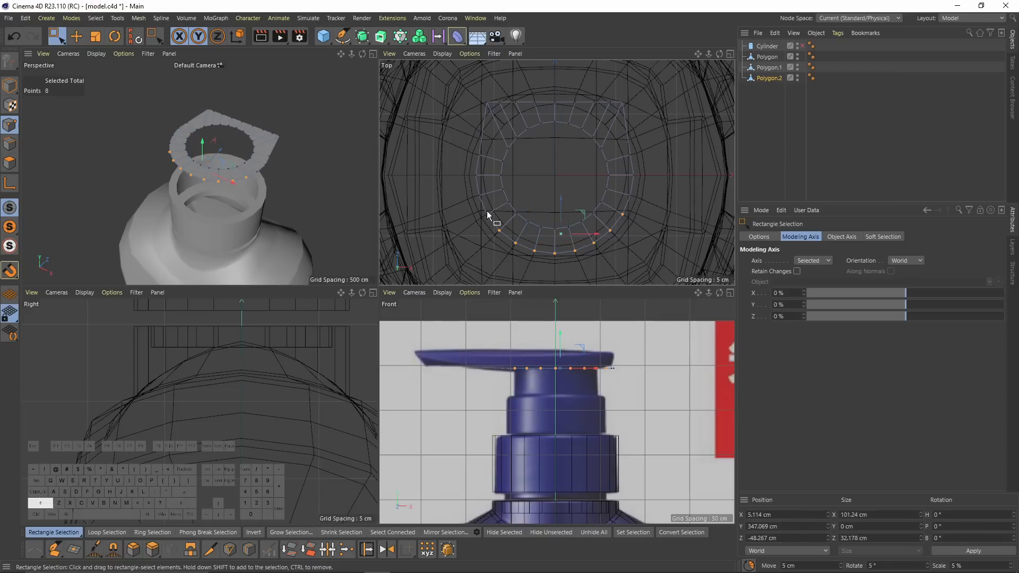
key("t")
left_click_drag(555, 198, 558, 238, "shift")
key("e")
left_click_drag(554, 200, 554, 213)
- Flatten the flange's outer points on the +X side into a straight edge at about X 62 cm
middle_click_drag(632, 113, 548, 106, "alt")
key("space")
left_click_drag(534, 90, 598, 260)
key("t")
key("e")
mouse_move(579, 166)
left_mouse_down("shift")
mouse_move(545, 167)
mouse_move(577, 168)
left_mouse_up("shift")
- Flatten the outer points on the -X side and pull them out to about X -146 cm as the spout tip
middle_click_drag(478, 161, 575, 171, "alt")
key("space")
left_click_drag(518, 114, 554, 268)
key("t")
left_click_drag(579, 178, 545, 208, "shift")
key("space")
left_click_drag(579, 179, 511, 189)
middle_click_drag(586, 142, 585, 153)
- Slide the plate's side points along their edges to taper its outline toward the spout tip
key("m")
key("o")
left_click_drag(541, 241, 562, 248)
left_click_drag(543, 138, 495, 162)
left_click_drag(555, 137, 561, 216)
left_click_drag(567, 141, 624, 261)
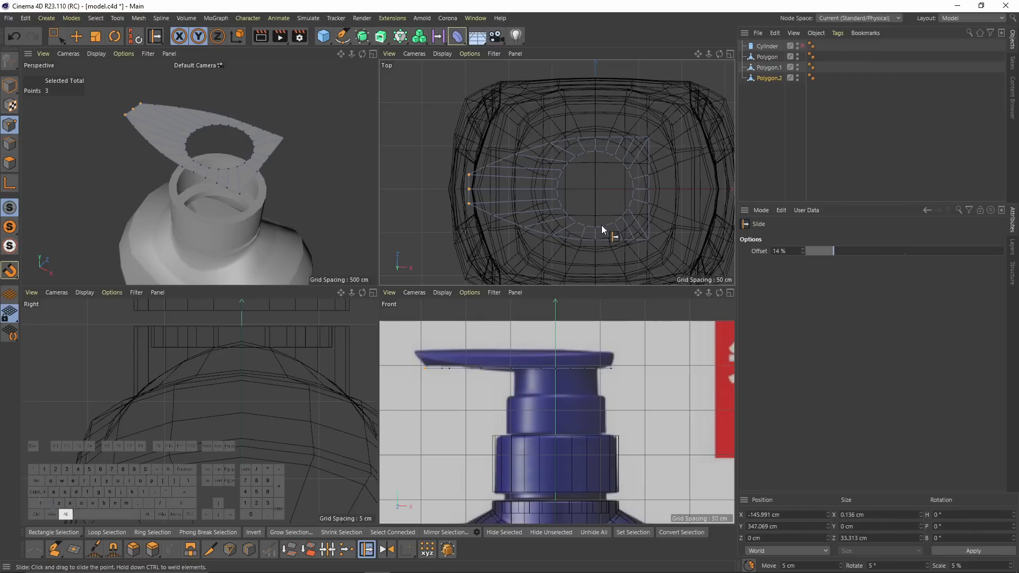
- Unhide the rest of the pump mesh and select the polygons of the flat head plate
middle_click_drag(550, 191, 323, 154, "alt")
middle_click(323, 157)
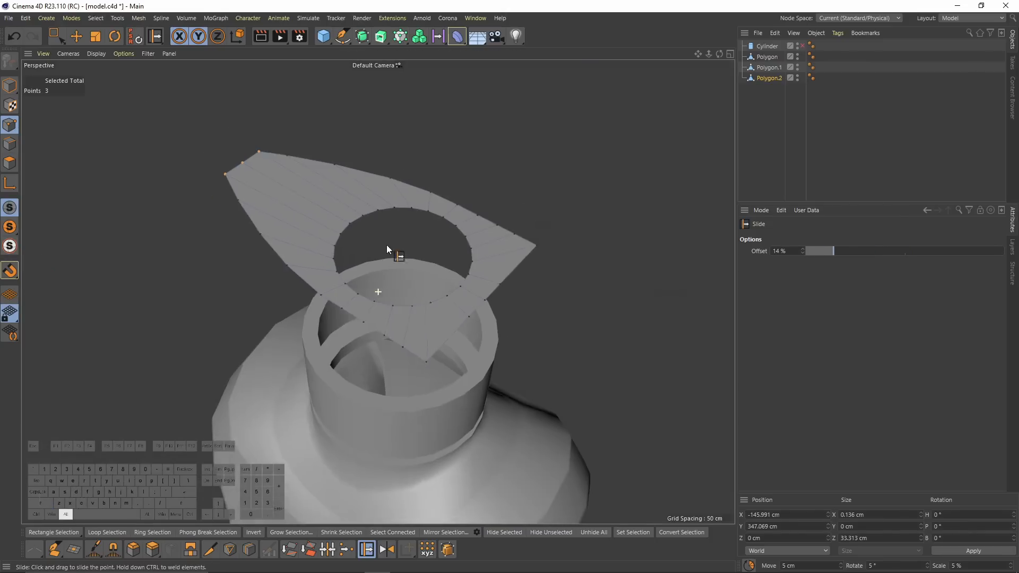
left_click_drag(391, 250, 372, 254, "alt")
middle_click(372, 255)
middle_click(235, 173)
key("Return")
left_click_drag(236, 173, 258, 155, "alt")
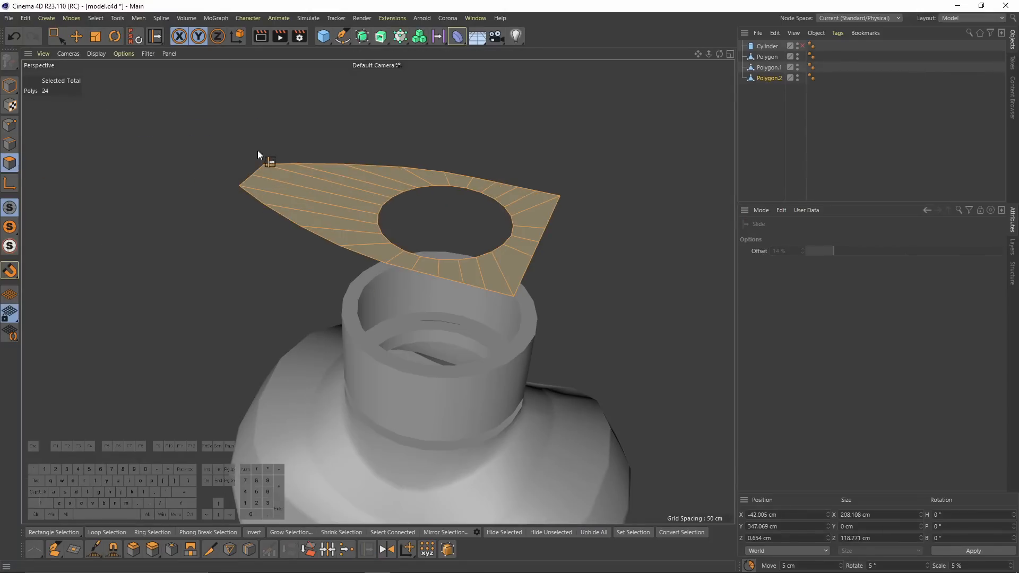
left_click_drag(552, 436, 300, 207, "alt")
key("Return")
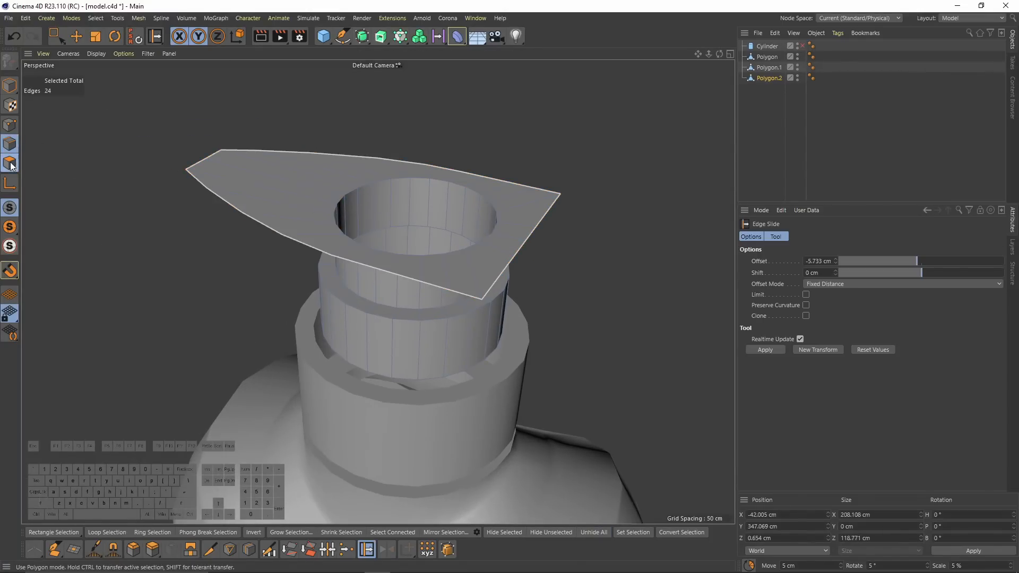
key("Return")
key("d")
left_click_drag(537, 306, 580, 313)
key("ctrl+z")
left_click(804, 328)
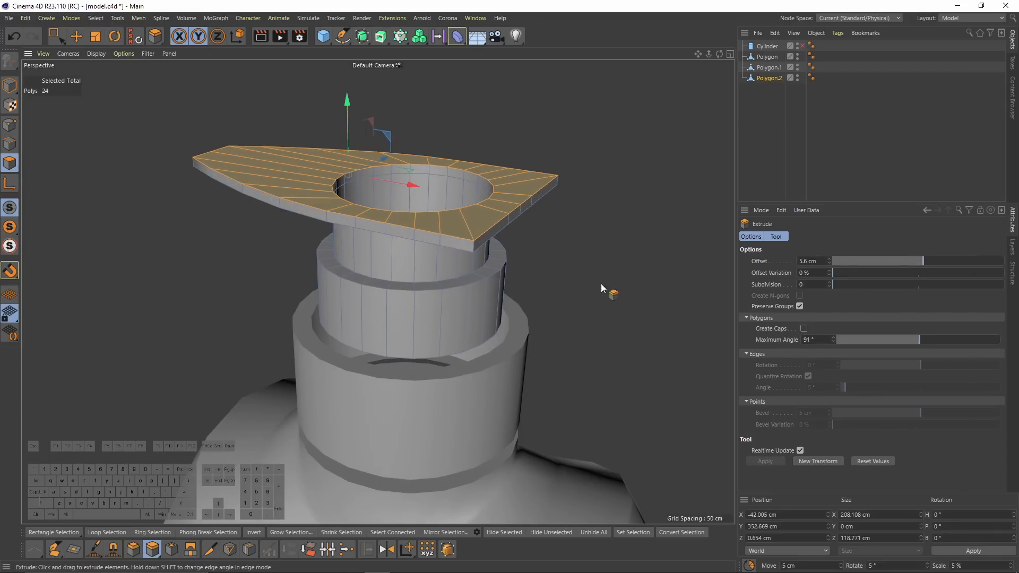
key("ctrl+z")
left_click_drag(446, 265, 510, 285, "alt")
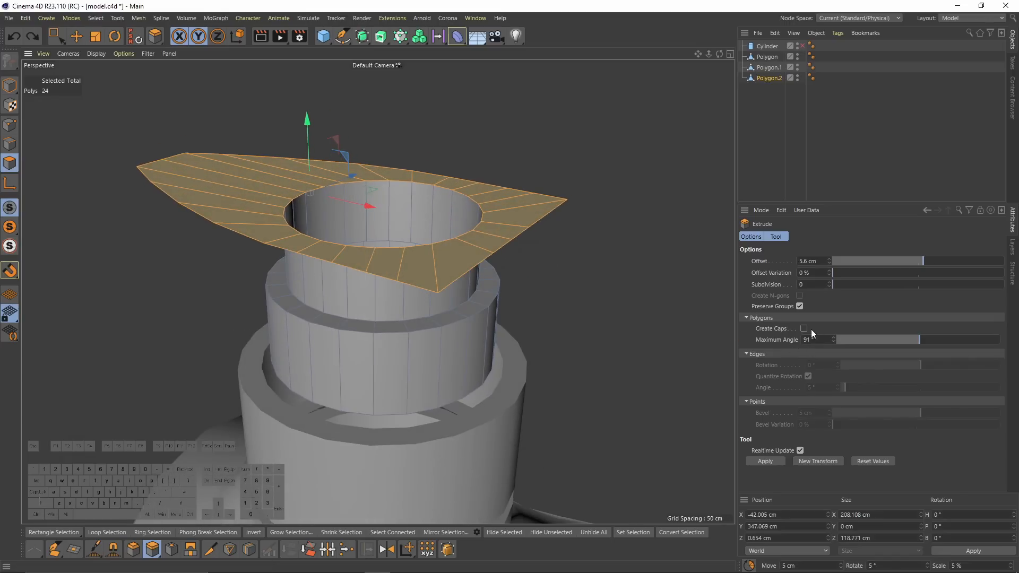
left_click_drag(684, 361, 370, 174)
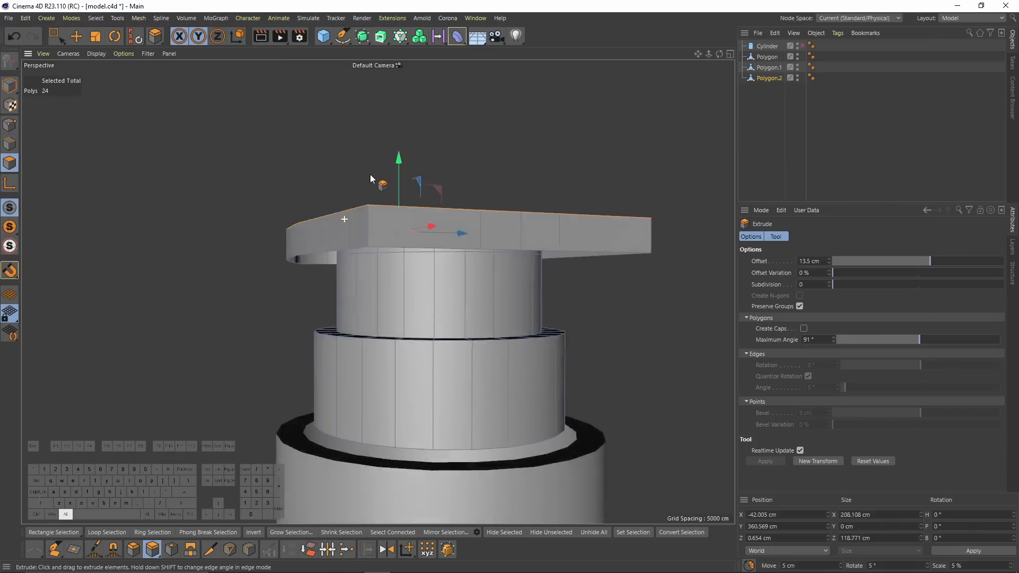
key("ctrl+z")
- Extrude the head plate's polygons up by about 15 cm with Create Caps enabled
left_click(804, 329)
left_click_drag(564, 337, 517, 330)
middle_click(517, 329)
middle_click(327, 257)
- Delete the extruded head's top polygon loop and the inner wall loop around the stem hole
key("u")
key("l")
left_click_drag(326, 257, 273, 247, "alt")
left_click(307, 215)
key("Delete")
left_click(272, 247)
left_click_drag(421, 295, 313, 259, "alt")
key("Delete")
key("Return")
- Select six upper rim edges on each long side of the head and span the open top with Stitch and Sew polygons
left_click(330, 208)
key("e")
left_click(330, 210)
left_click(296, 300, "shift")
left_click(431, 214, "shift")
left_click(400, 215, "shift")
left_click(447, 218, "shift")
left_click(476, 220, "shift")
left_click(499, 221, "shift")
left_click_drag(501, 223, 560, 333, "alt")
left_click(581, 327, "shift")
left_click(529, 352, "shift")
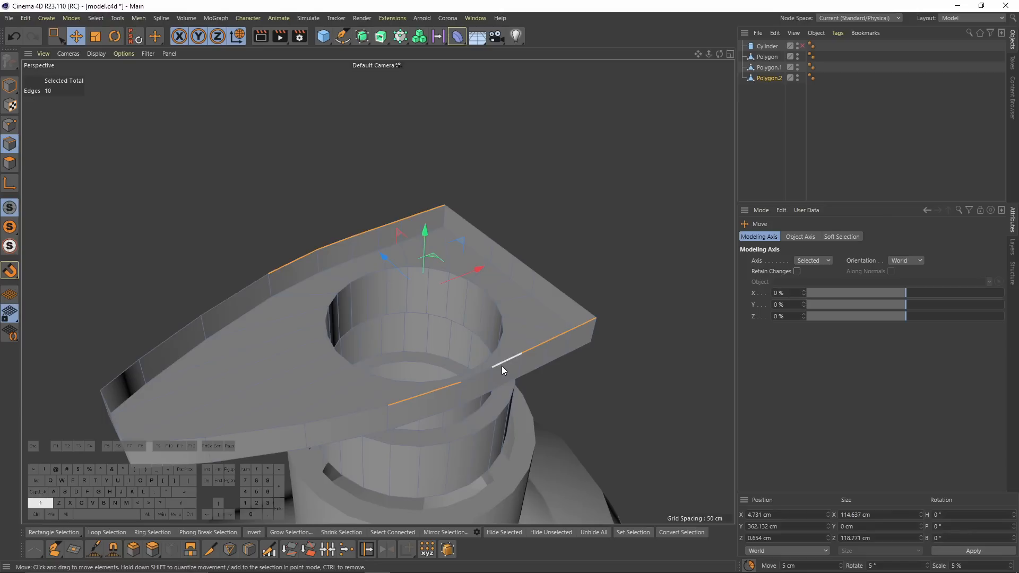
left_click(480, 373, "shift")
right_click(624, 375)
left_click(653, 447)
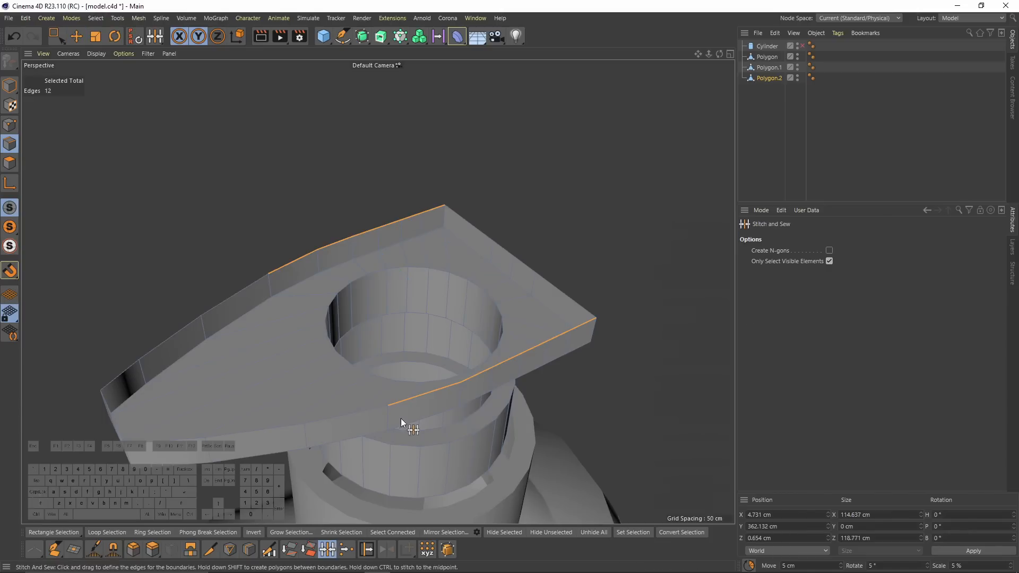
left_click_drag(280, 273, 343, 284, "alt")
- Cut three lengthwise loops through the head's new top surface, one central and one on each side
key("k")
key("l")
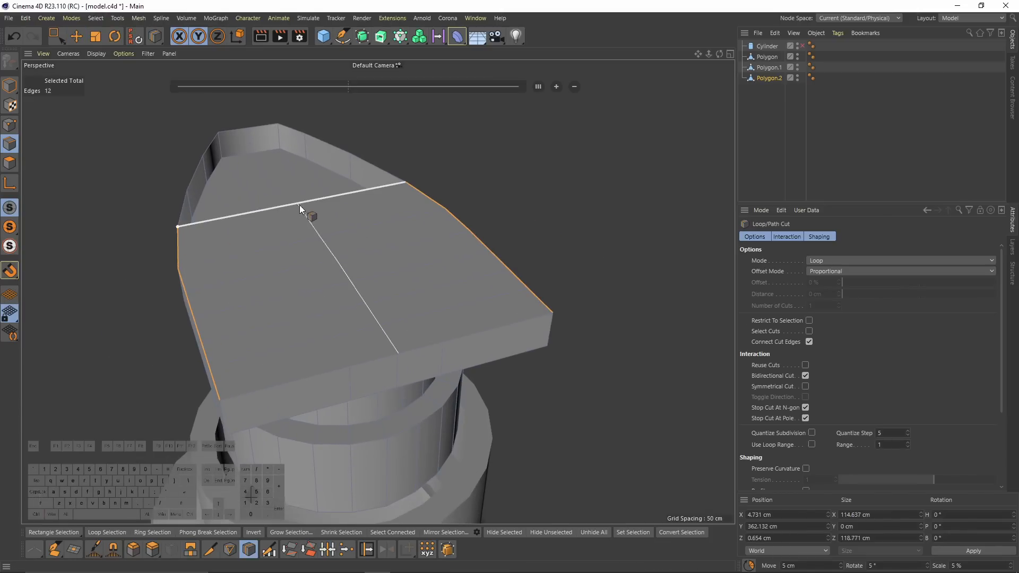
left_click(296, 205)
left_click(263, 208)
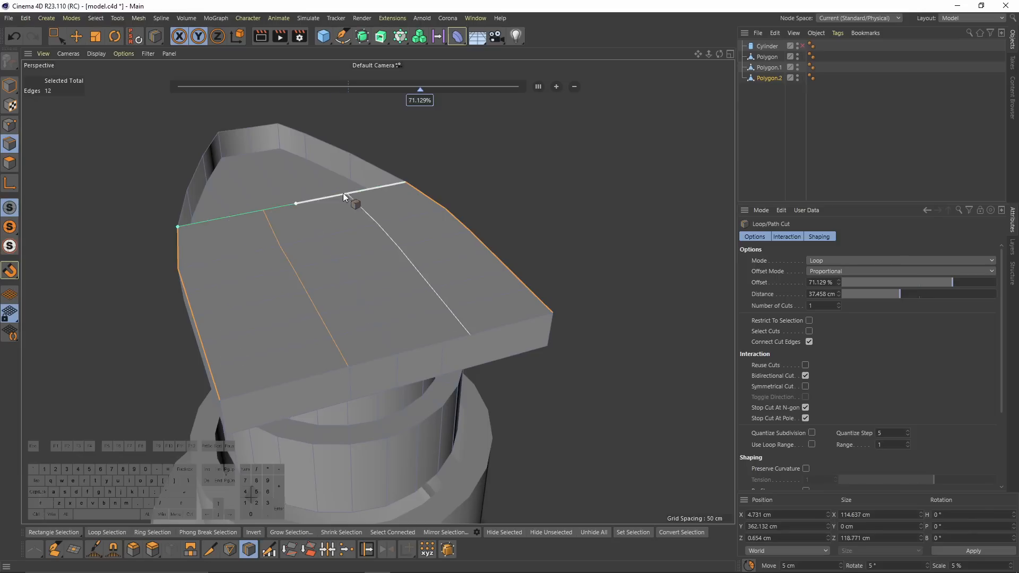
key("ctrl+z")
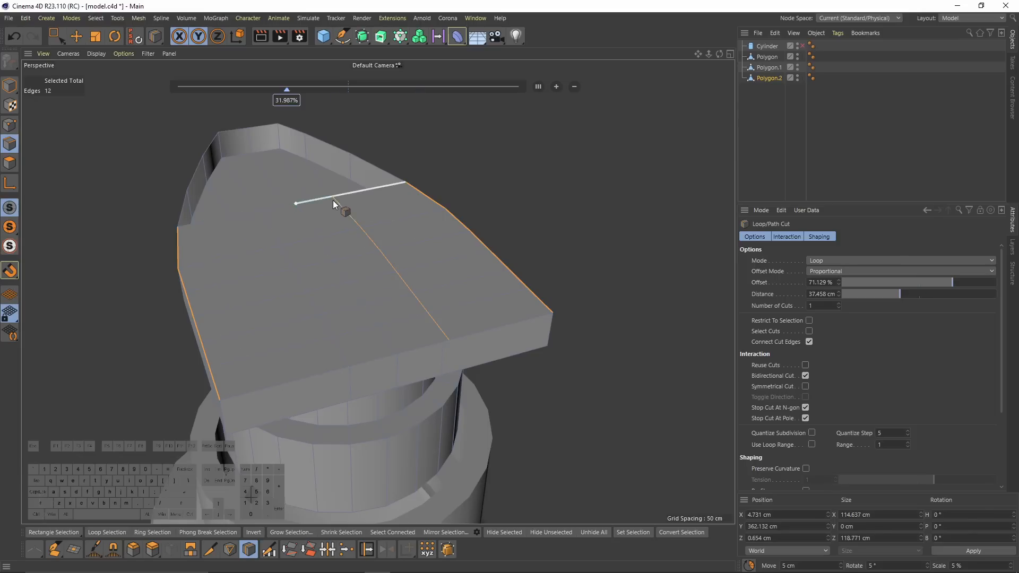
- Weld the stray loop-cut points on the head's straight top edge to the neighbouring wall points
left_click(9, 125)
key("u")
key("l")
scroll(476, 374, "up", 3)
key("0")
left_click_drag(425, 321, 455, 336)
key("m")
key("q")
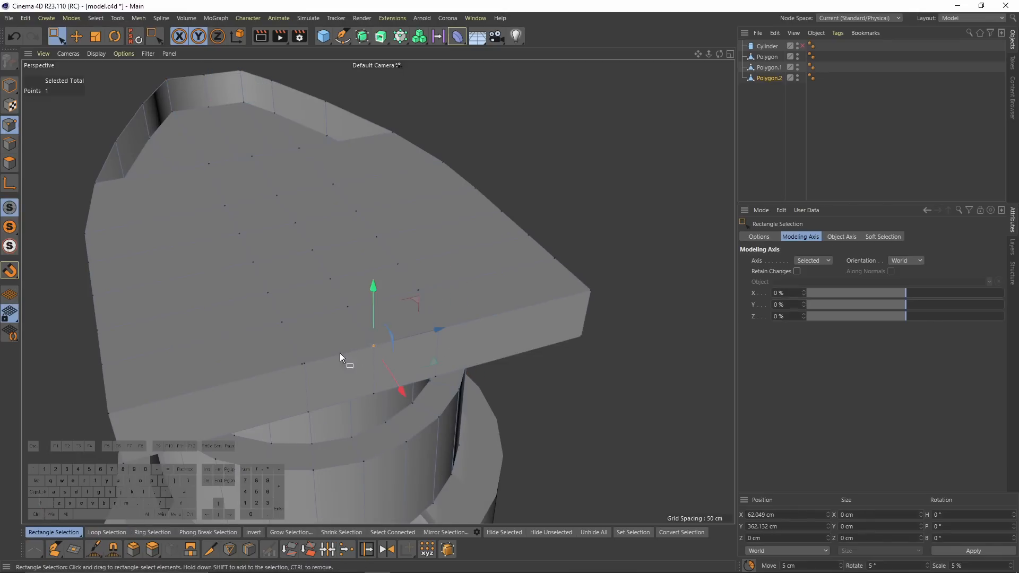
left_click(304, 366)
left_click_drag(306, 368, 562, 192, "alt")
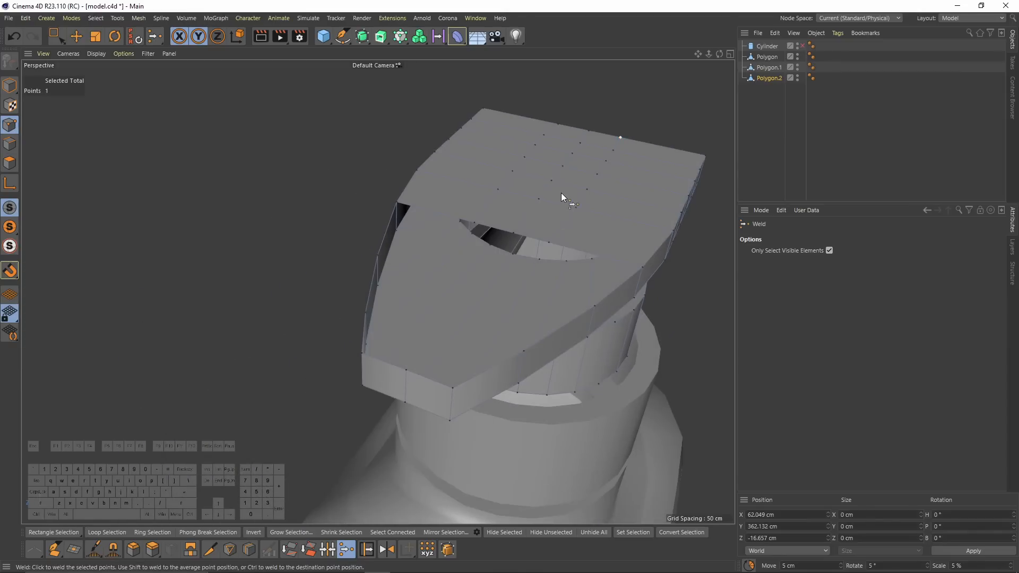
- Close the remaining opening at the tip end of the head's top with an N-gon polygon
right_click(562, 193)
left_click(602, 215)
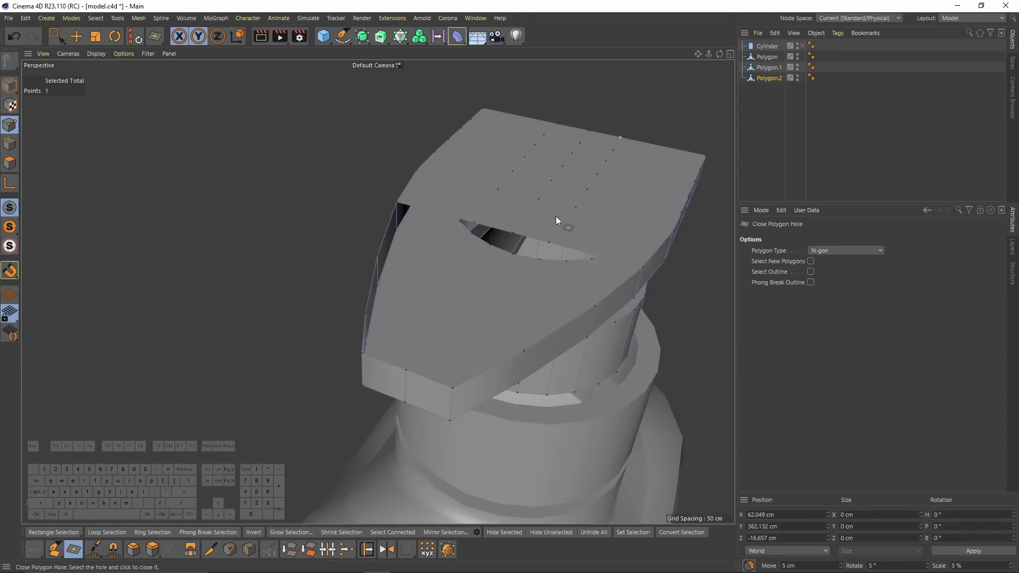
left_click(519, 233)
- Line-cut the new top polygon from the centre row to the middle point of the spout tip
right_click(540, 325)
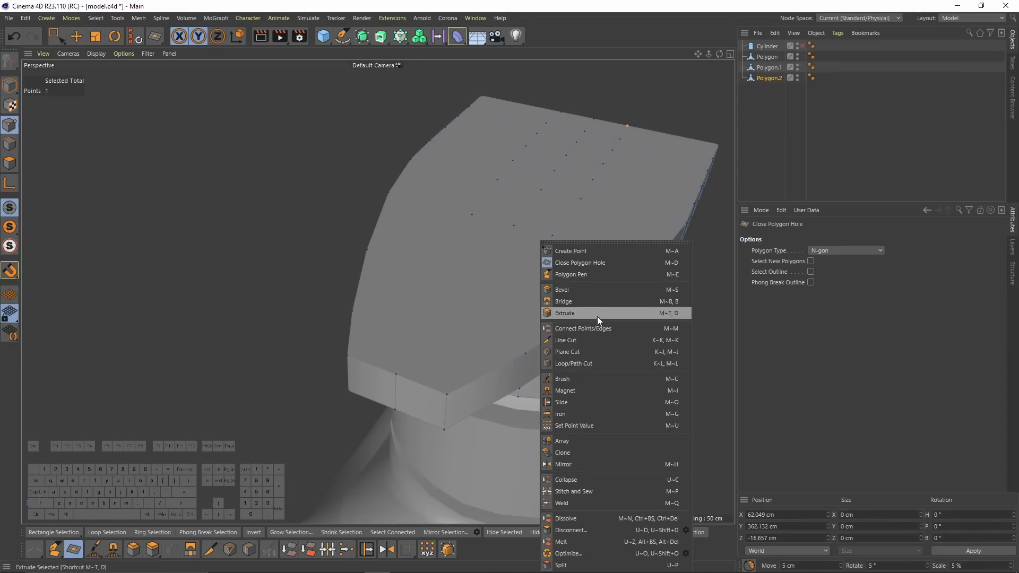
left_click(581, 342)
left_click_drag(428, 340, 439, 244, "alt")
left_click(435, 240)
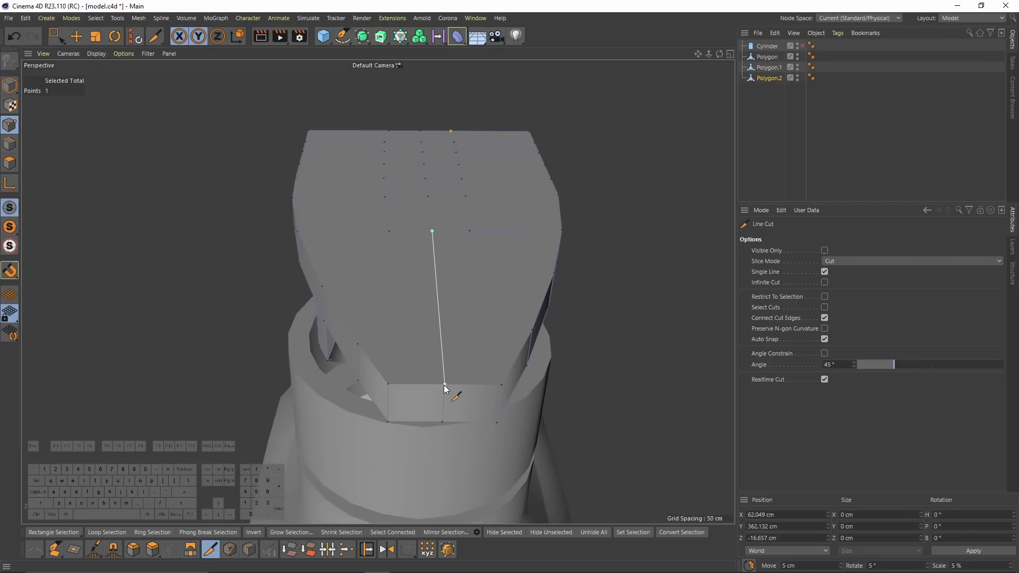
left_click(444, 384)
left_click_drag(444, 384, 387, 319, "alt")
left_click(499, 346)
left_click(353, 282)
left_click_drag(353, 281, 483, 288, "alt")
key("ctrl+z")
middle_click_drag(482, 289, 408, 323, "alt")
- Line-cut two crosswise edges across the top polygon, joining opposite side points near the spout tip
left_click(346, 334)
left_click(508, 328)
left_click_drag(507, 328, 526, 239, "alt")
left_click(439, 237)
left_click(314, 377)
left_click_drag(314, 378, 295, 357, "alt")
- Line-cut from the side rows through the first crosswise edge to the centre point of the edge nearest the tip
left_click(289, 269)
left_click(345, 326)
left_click(424, 372)
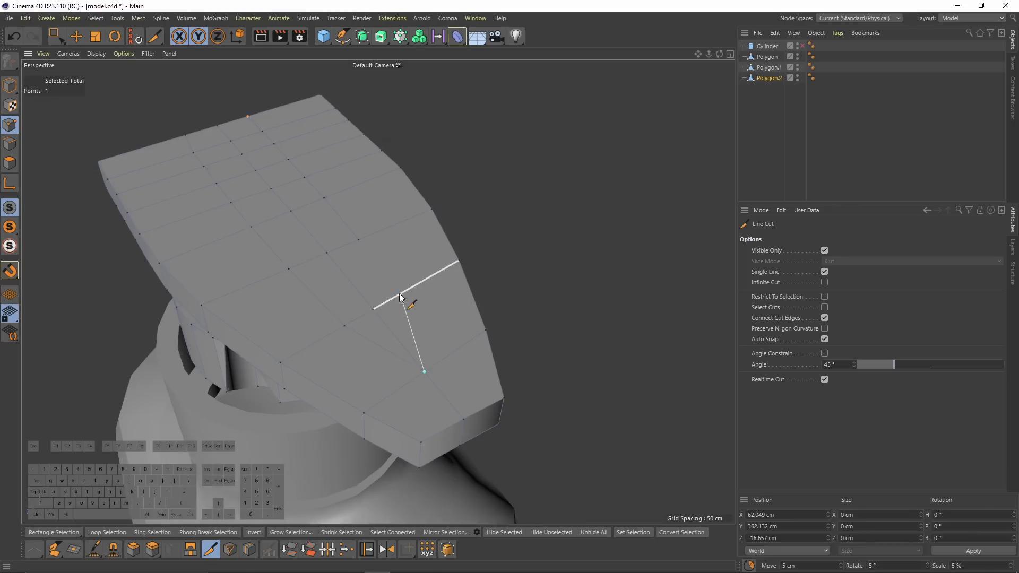
key("e")
- In the top view, straighten the crosswise point row nearest the spout tip by scaling it along X
left_click(9, 162)
left_click(9, 124)
key("0")
left_click_drag(380, 317, 421, 341, "alt")
key("F2")
left_click_drag(335, 241, 375, 379)
key("t")
left_click_drag(423, 299, 368, 298, "shift")
- Straighten the second crosswise point row from the spout tip by scaling it along X
key("0")
left_click_drag(388, 194, 456, 401)
key("t")
left_click_drag(496, 298, 435, 297, "shift")
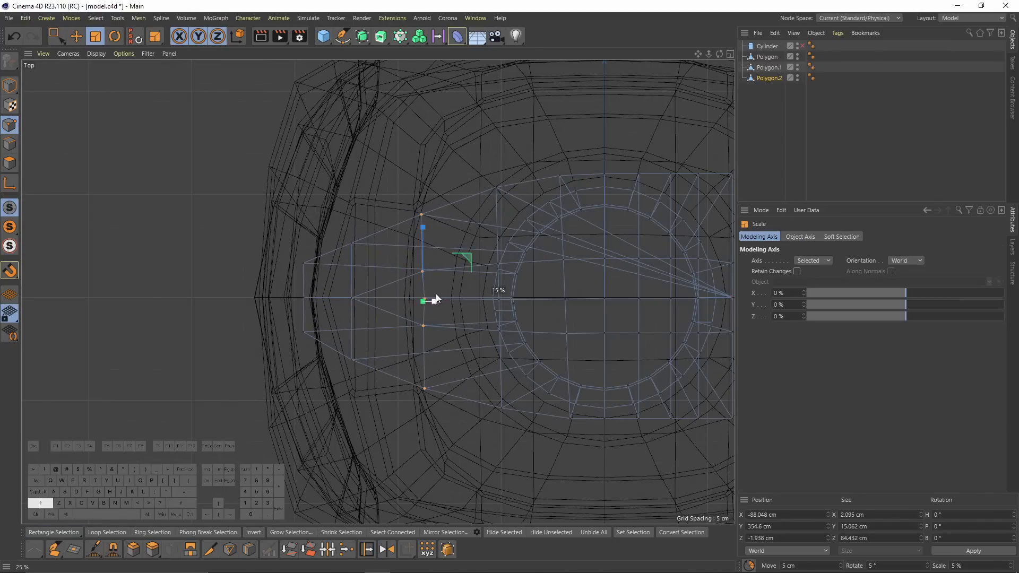
- Isolate the pump head mesh in the perspective view with viewport solo mode
key("F1")
key("e")
left_click(359, 313)
mouse_move(355, 255)
left_mouse_down("alt")
mouse_move(368, 266)
mouse_move(363, 248)
left_mouse_up("alt")
middle_click(372, 276)
middle_click(298, 258)
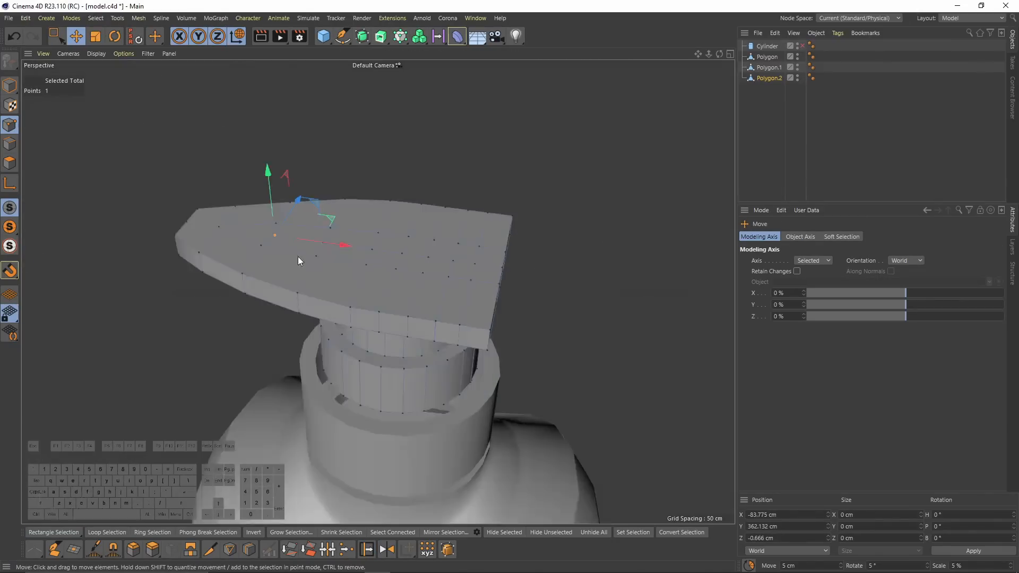
left_click_drag(298, 258, 340, 250, "alt")
left_click_drag(9, 227, 38, 244)
left_click(38, 245)
left_click_drag(366, 366, 350, 228, "alt")
- Delete the three stray polygons spanning the open underside of the pump head's lower collar
left_click(10, 163)
scroll(317, 257, "up", 4)
left_click(330, 217)
left_click(335, 249, "shift")
left_click_drag(447, 379, 368, 291, "alt")
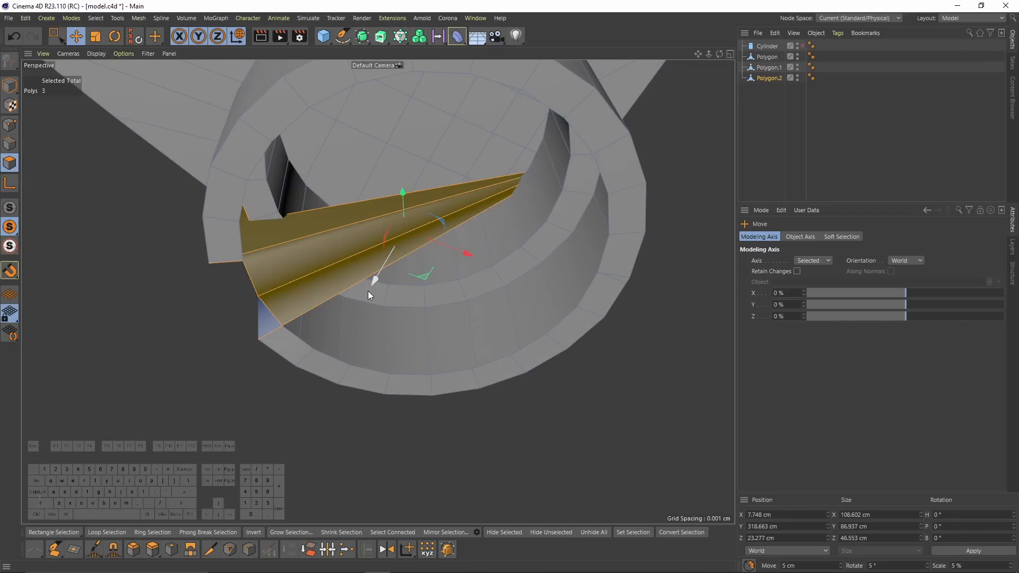
key("Delete")
- Select the two outer edges along the gap in the collar's bottom rim
left_click(372, 218)
left_click_drag(372, 219, 420, 297, "alt")
left_click(10, 144)
left_click_drag(329, 228, 361, 284, "alt")
left_click(391, 309)
left_click(429, 312, "shift")
left_click_drag(429, 311, 402, 367, "alt")
left_click_drag(403, 365, 392, 287, "alt")
right_click_drag(408, 357, 387, 255, "alt")
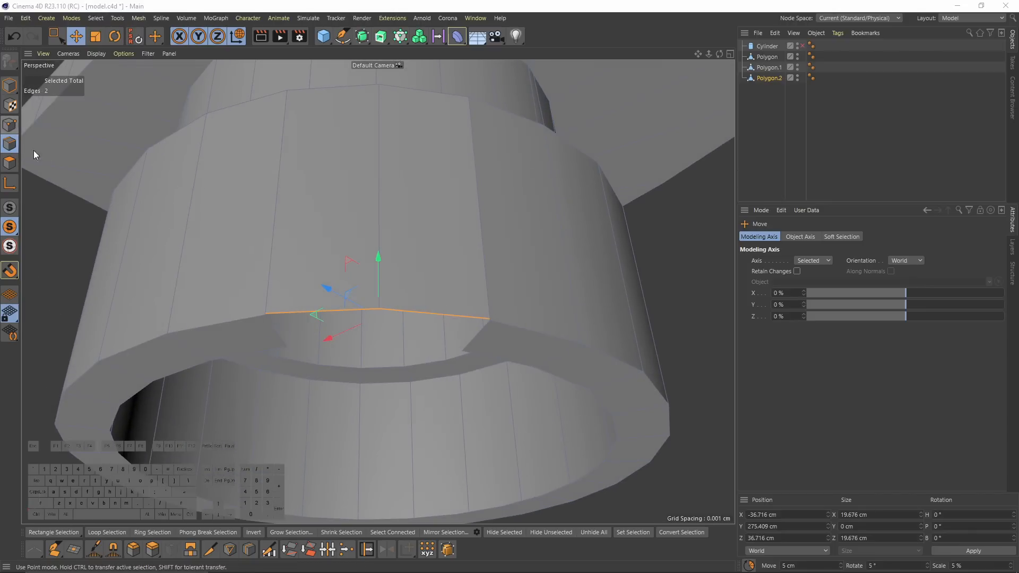
- Weld the overlapping points at both outer corners of the gap in the collar's bottom rim
left_click(10, 125)
key("0")
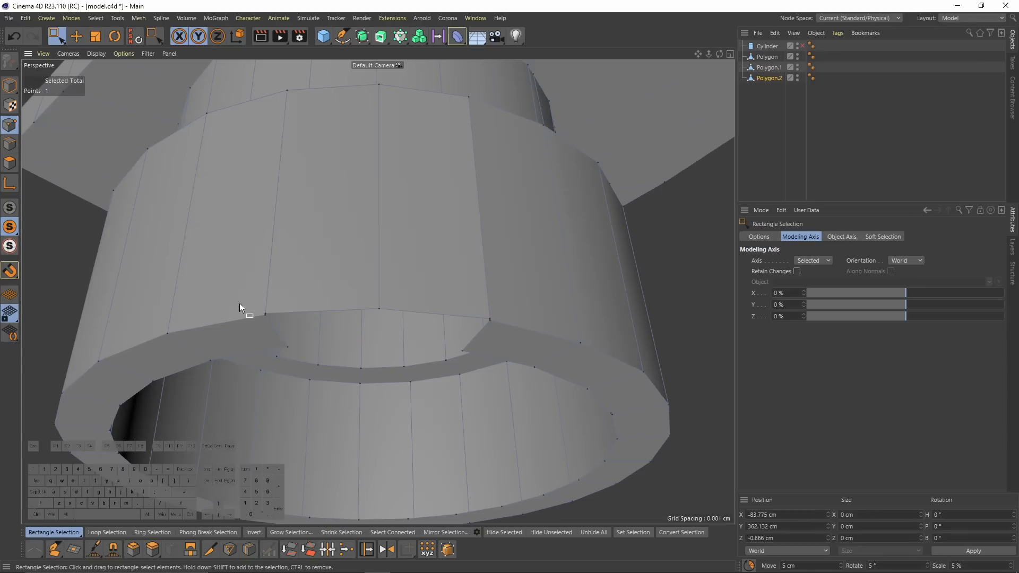
key("m")
key("q")
left_click(272, 323)
key("space")
left_click_drag(478, 308, 502, 328)
key("space")
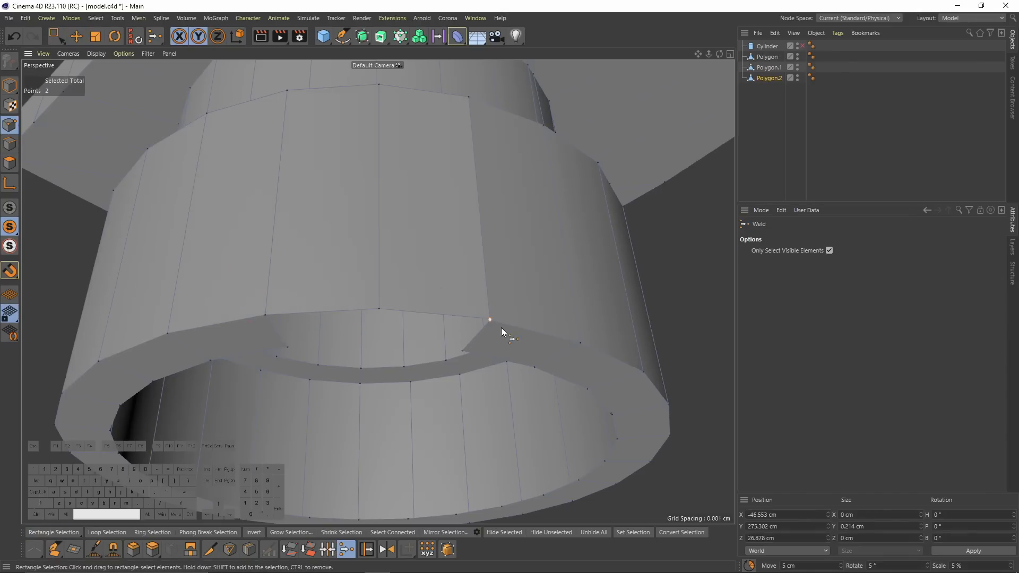
left_click(500, 326)
key("ctrl+z")
left_click(486, 320)
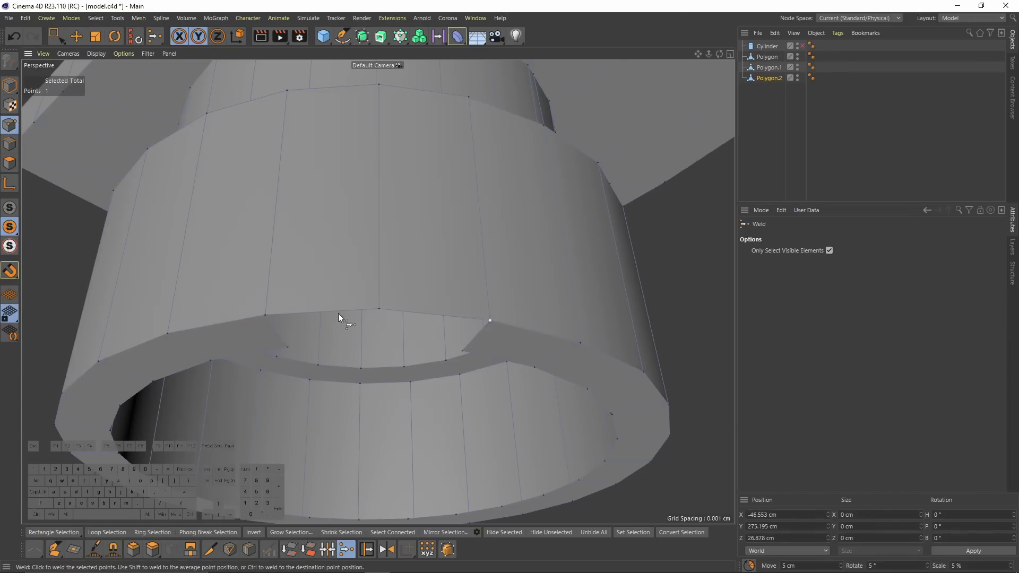
- Extrude the gap's two outer rim edges inward by about 8.44 cm
right_click_drag(339, 314, 297, 265, "alt")
left_click(10, 143)
key("d")
left_click_drag(408, 308, 417, 283, "alt")
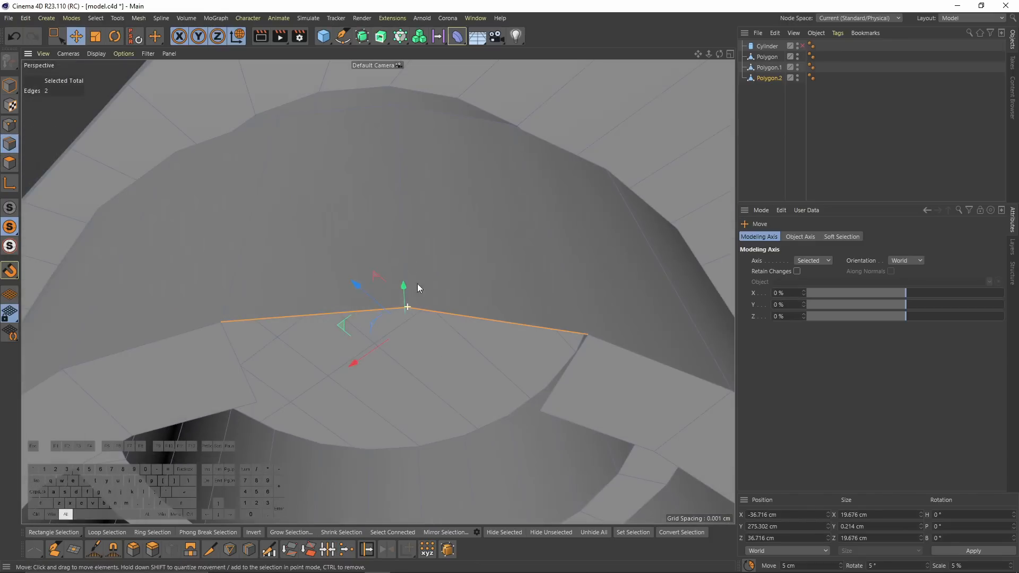
left_click_drag(509, 402, 495, 392)
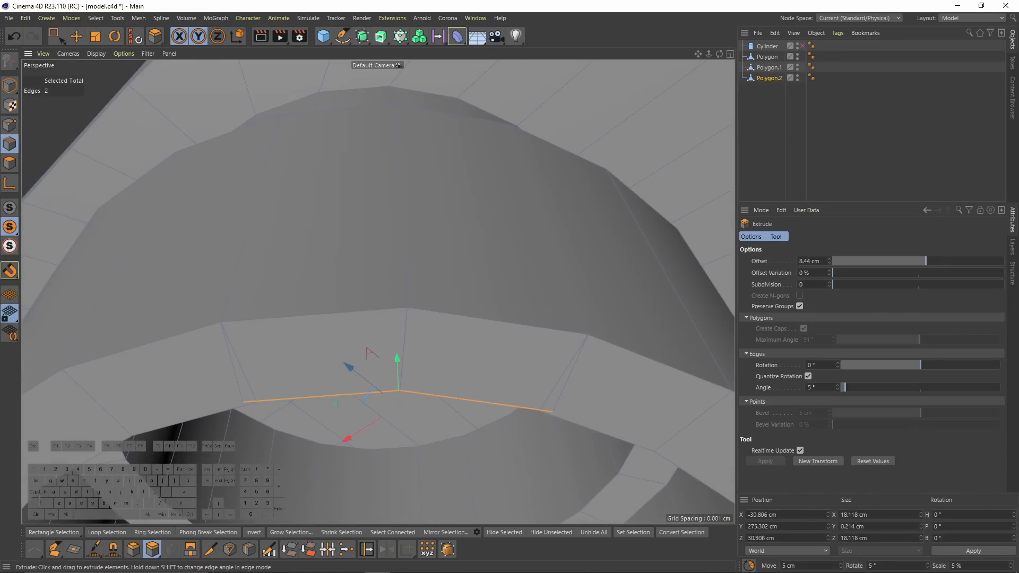
- Weld the ends of the extruded rim strip to the adjoining inner points of the collar's rim
left_click(10, 125)
key("0")
left_click_drag(216, 393, 282, 423)
key("m")
key("q")
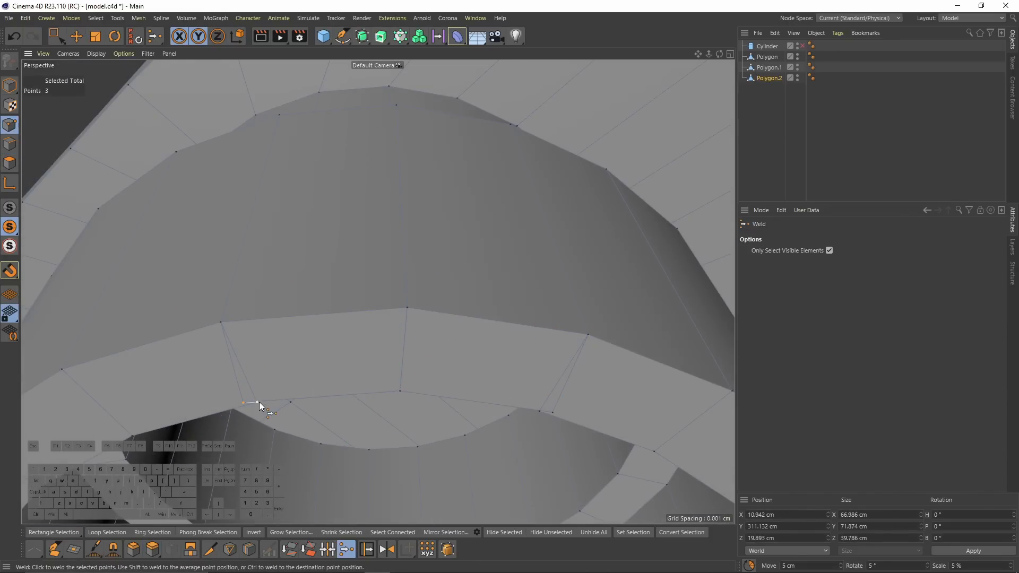
left_click(259, 402)
middle_click_drag(416, 389, 357, 350, "alt")
left_click_drag(357, 348, 339, 265, "alt")
key("0")
left_click_drag(342, 214, 415, 289)
key("m")
key("q")
left_click(335, 201)
- In the front view, extend the spout's upper tip outward and raise the head's top points to match the reference
scroll(537, 311, "down", 5)
scroll(416, 288, "up", 4)
left_click(10, 144)
key("e")
left_click_drag(388, 258, 359, 230, "ctrl")
middle_click(359, 230)
middle_click(413, 358)
left_click(9, 125)
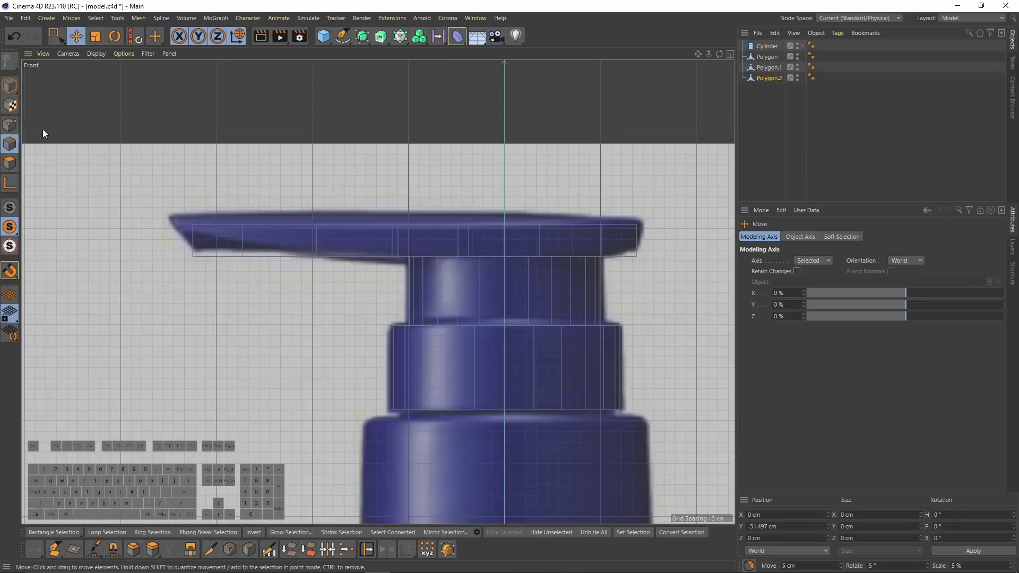
key("0")
left_click_drag(141, 218, 138, 219)
left_click_drag(226, 173, 587, 234)
left_click_drag(406, 170, 406, 165)
- Move the spout's lower tip points slightly back towards the stem to slant the tip
left_click_drag(212, 275, 171, 246)
left_click_drag(150, 254, 154, 254)
middle_click(212, 233)
middle_click(223, 228)
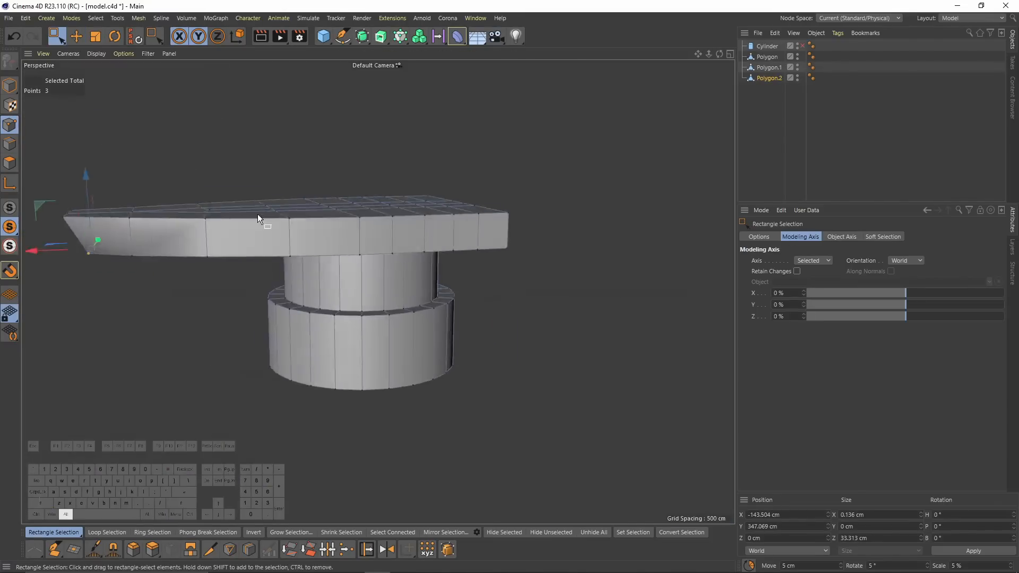
- Loop-cut a horizontal edge loop around the side of the head at about 36.9% offset
left_click_drag(257, 215, 336, 254, "alt")
key("k")
key("l")
middle_click(359, 283)
middle_click(602, 303)
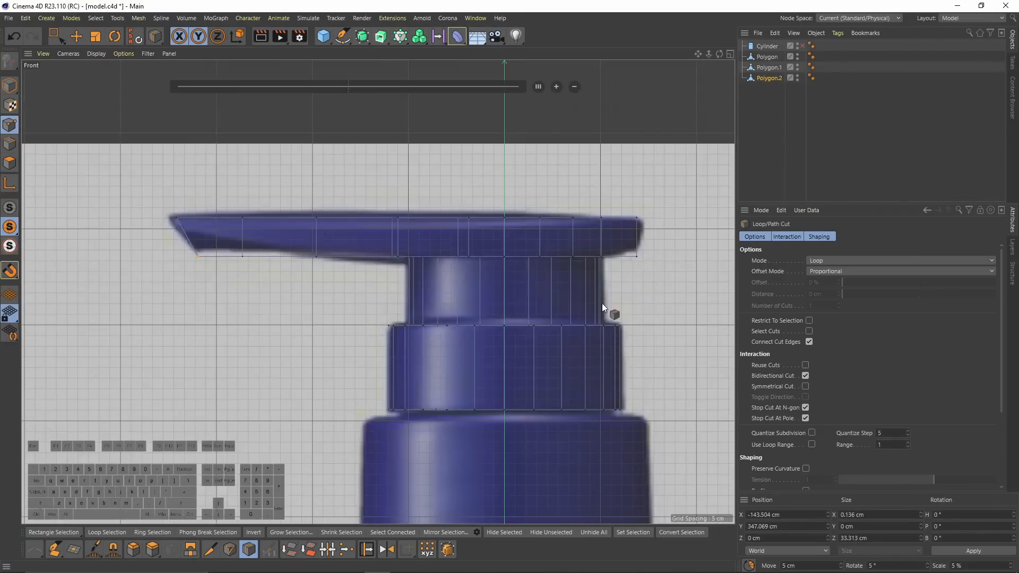
left_click(634, 231)
scroll(266, 210, "up", 4)
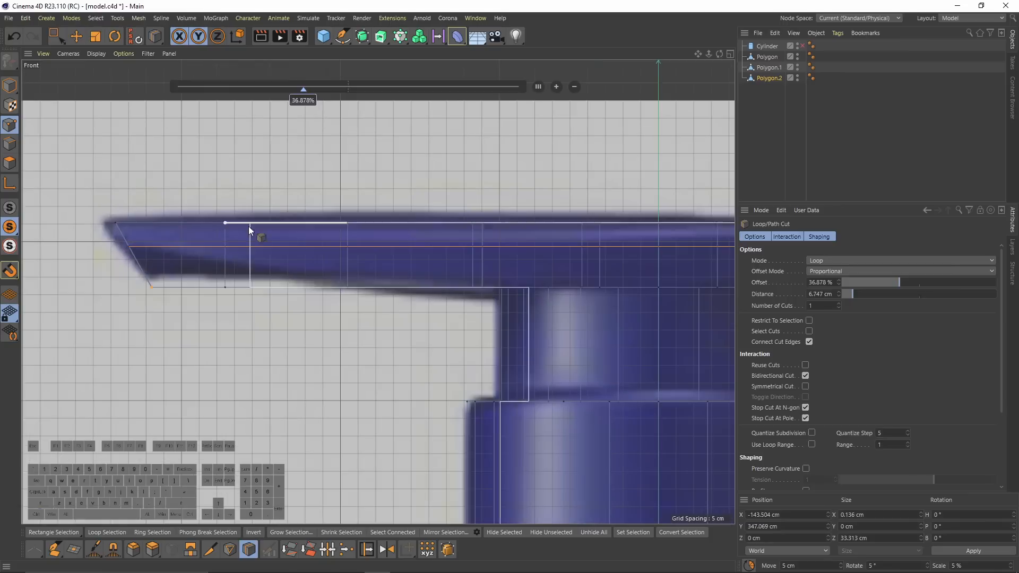
- Lower the new loop's points just behind the spout tip along the reference's lower contour
key("0")
left_click_drag(213, 234, 236, 254)
left_click_drag(227, 176, 227, 192)
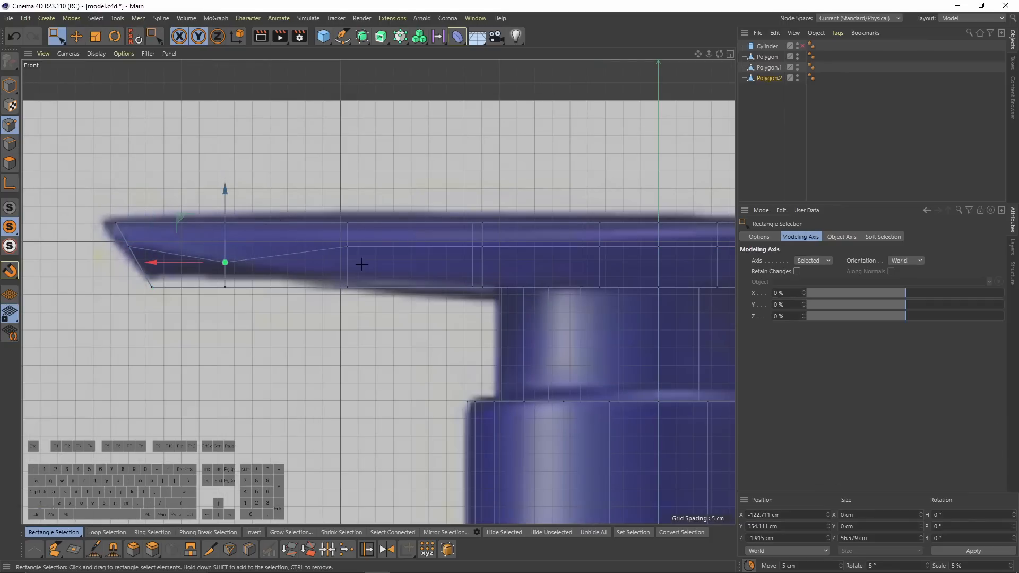
- Lower the loop's remaining points from mid-spout to the back of the head by about 7 cm
left_click_drag(362, 264, 336, 234)
right_click_drag(510, 238, 371, 245, "alt")
middle_click_drag(509, 238, 372, 266, "alt")
right_click_drag(371, 266, 627, 329, "alt")
left_click_drag(619, 314, 266, 293, "shift")
left_click_drag(397, 239, 393, 259)
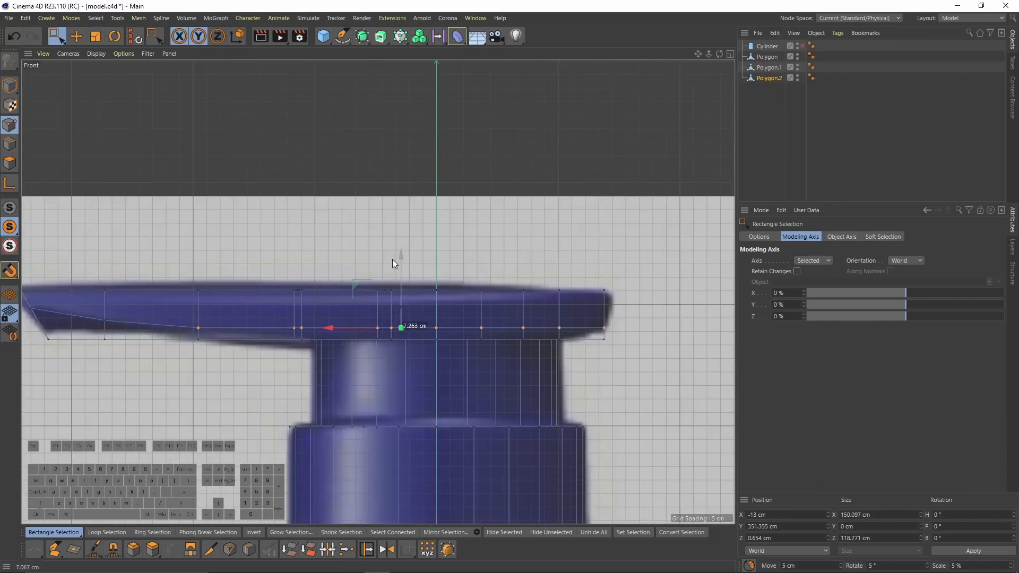
- Try to raise the spout's lower tip point towards the reference outline
middle_click_drag(319, 271, 424, 277, "alt")
key("e")
left_click(154, 345)
right_click_drag(165, 339, 212, 340, "alt")
key("0")
left_click_drag(101, 308, 101, 300)
- Line-cut a crosswise edge across the spout's underside just behind the tip
key("F1")
left_click_drag(229, 260, 336, 183, "alt")
key("k")
key("k")
left_click(339, 185)
left_click(260, 327)
- Select the three crosswise edges of the underside cut and raise them to the reference outline in the front view
left_click_drag(268, 325, 330, 238, "alt")
key("e")
left_click(336, 193)
left_click(9, 144)
left_click(330, 212)
left_click(288, 269, "shift")
scroll(321, 250, "up", 2)
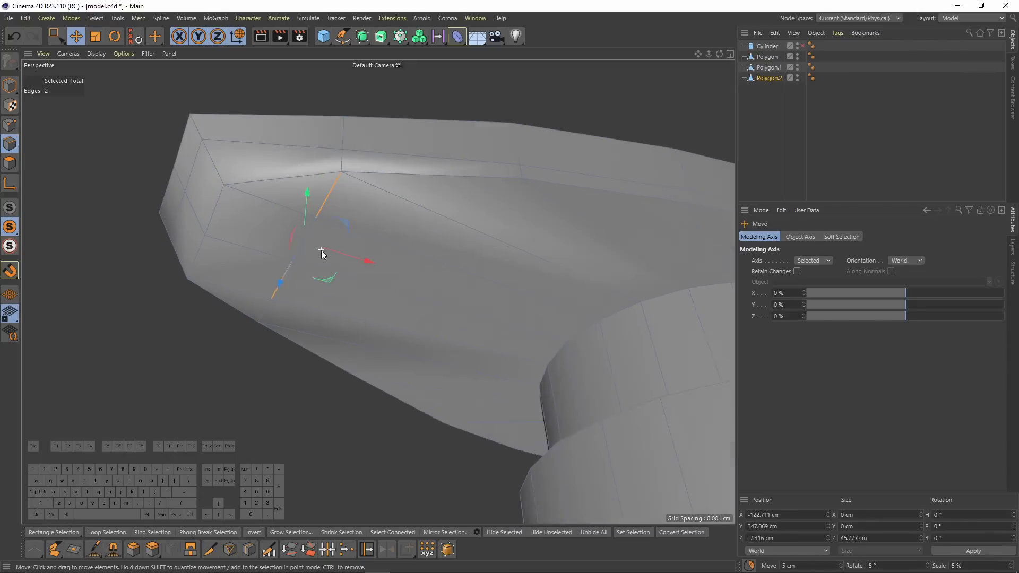
scroll(321, 250, "up", 1)
left_click(309, 250, "shift")
key("F4")
mouse_move(252, 282)
left_mouse_down()
mouse_move(249, 272)
mouse_move(246, 294)
mouse_move(236, 276)
left_mouse_up()
- Move the three lower spout tip points up and slightly outward to fit the reference
left_click(9, 125)
key("0")
left_click_drag(133, 334, 154, 360)
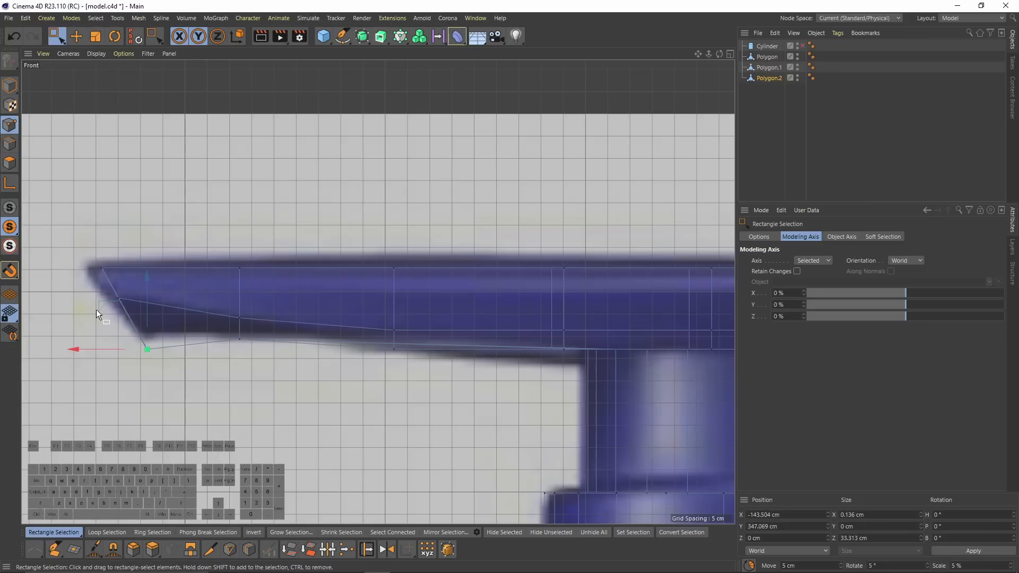
left_click_drag(101, 304, 98, 289)
middle_click(234, 284)
middle_click(290, 203)
left_click_drag(290, 203, 311, 203, "alt")
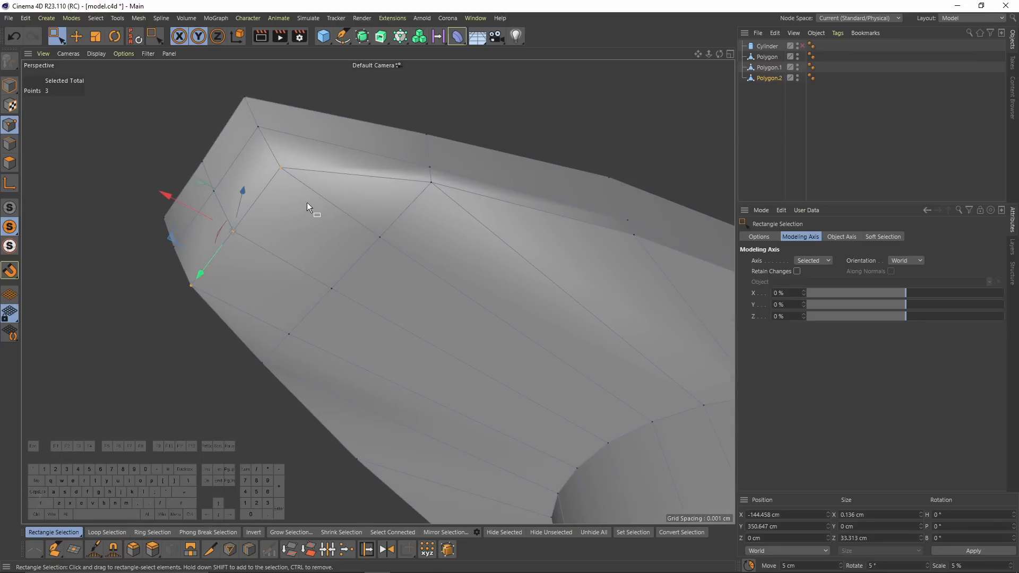
- Narrow the row of three lower spout tip points along Z to about 21.1 cm
key("t")
left_click_drag(199, 265, 211, 265, "alt")
left_click(430, 180)
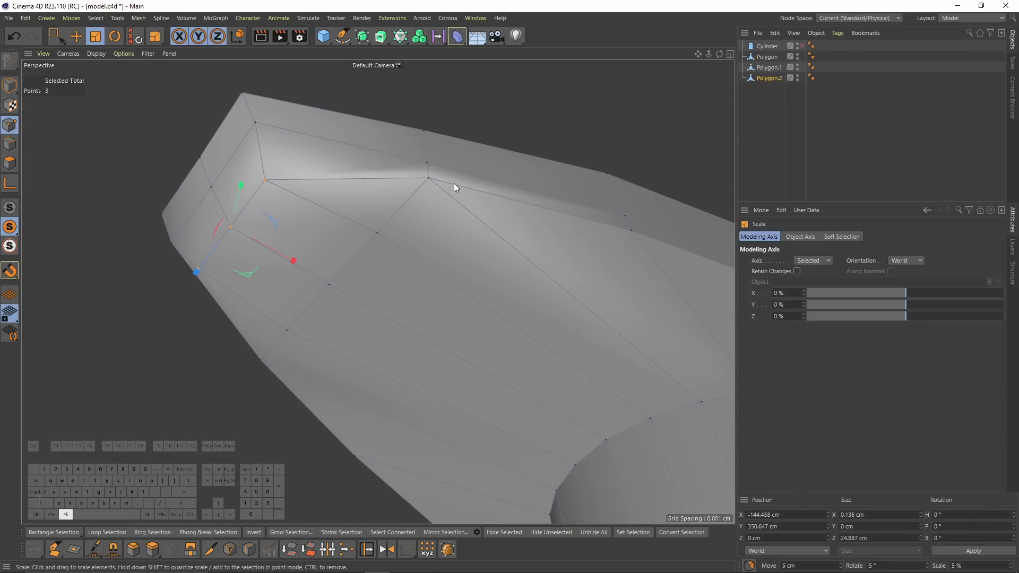
left_click_drag(390, 274, 341, 266, "alt")
left_click(318, 309, "shift")
right_click_drag(483, 218, 383, 234, "alt")
left_click_drag(383, 234, 282, 204, "alt")
middle_click(320, 260)
middle_click(320, 260)
key("space")
key("9")
key("space")
left_click_drag(220, 231, 197, 229)
- Line-cut a second crosswise edge on the spout's underside, between the lower tip row and the first cut
right_click_drag(196, 228, 209, 227, "alt")
left_click_drag(208, 227, 234, 196, "alt")
key("k")
key("k")
left_click(207, 165)
left_click(349, 215)
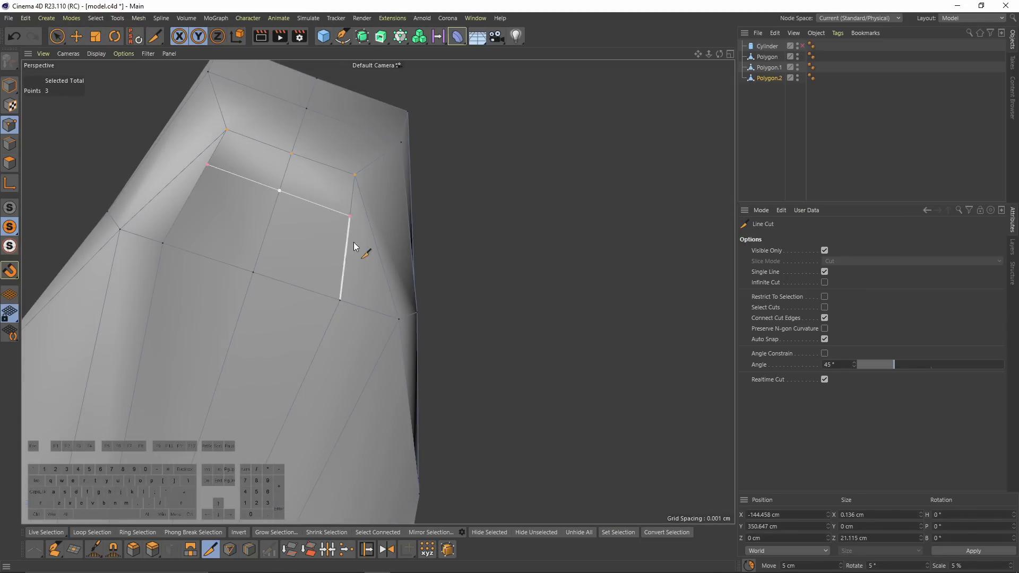
- Slide both end points of the new crosswise cut inward, the second one by about 21.9%
key("m")
key("o")
left_click_drag(351, 215, 339, 211)
left_click_drag(208, 165, 224, 172)
right_click_drag(225, 172, 206, 196, "alt")
left_click_drag(206, 197, 295, 273, "alt")
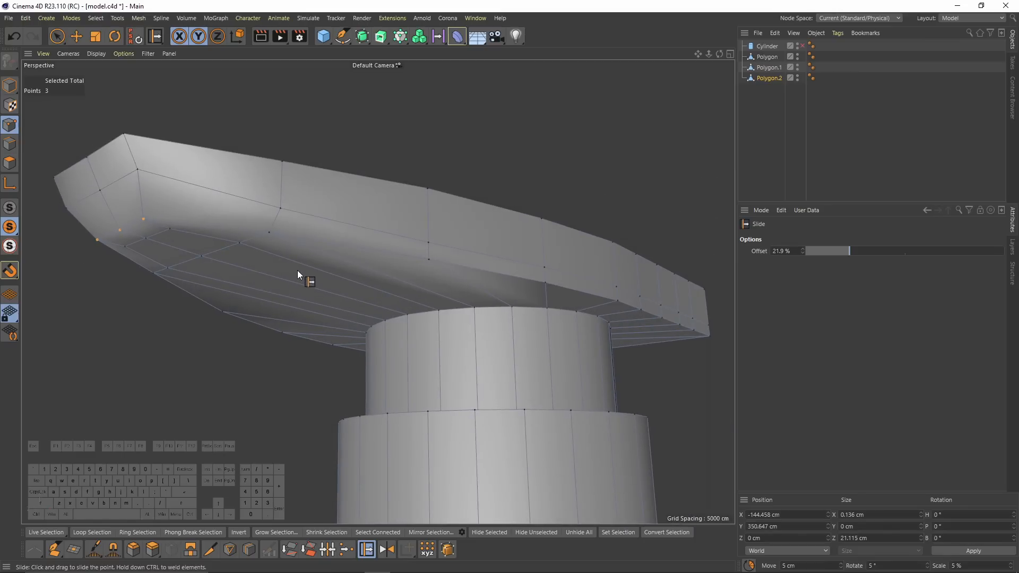
- Loop-cut supporting edge loops around the head's side, close to its top edge and lower contour
key("k")
key("l")
scroll(340, 241, "down", 4)
left_click_drag(362, 228, 383, 284, "alt")
scroll(384, 283, "up", 3)
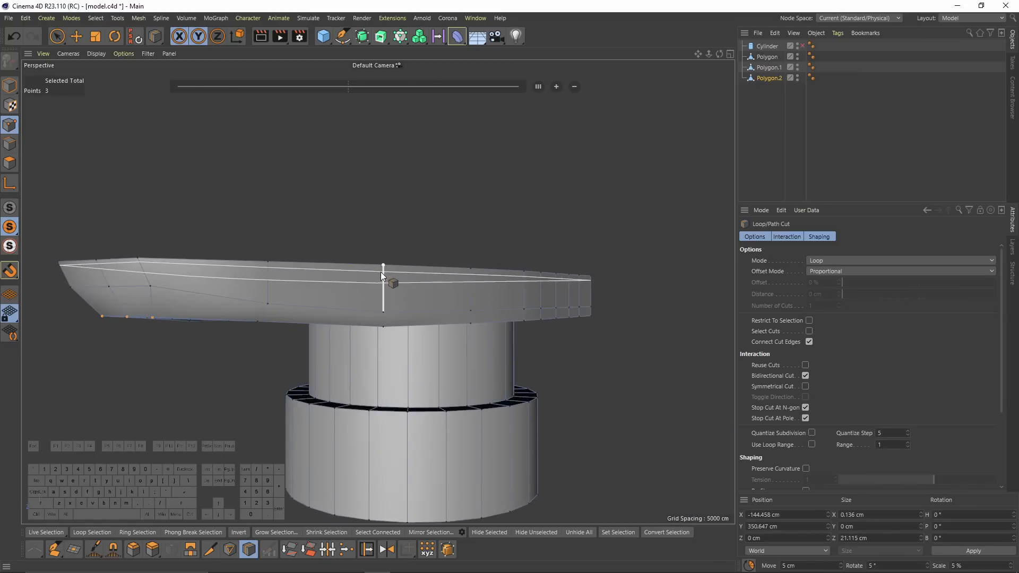
left_click(381, 272)
scroll(174, 278, "up", 2)
left_click_drag(135, 299, 134, 333, "alt")
left_click(135, 332)
- Add supporting edge loops near the edges of the pump's stem and collar
left_click_drag(253, 274, 298, 329, "alt")
middle_click_drag(520, 350, 411, 273, "alt")
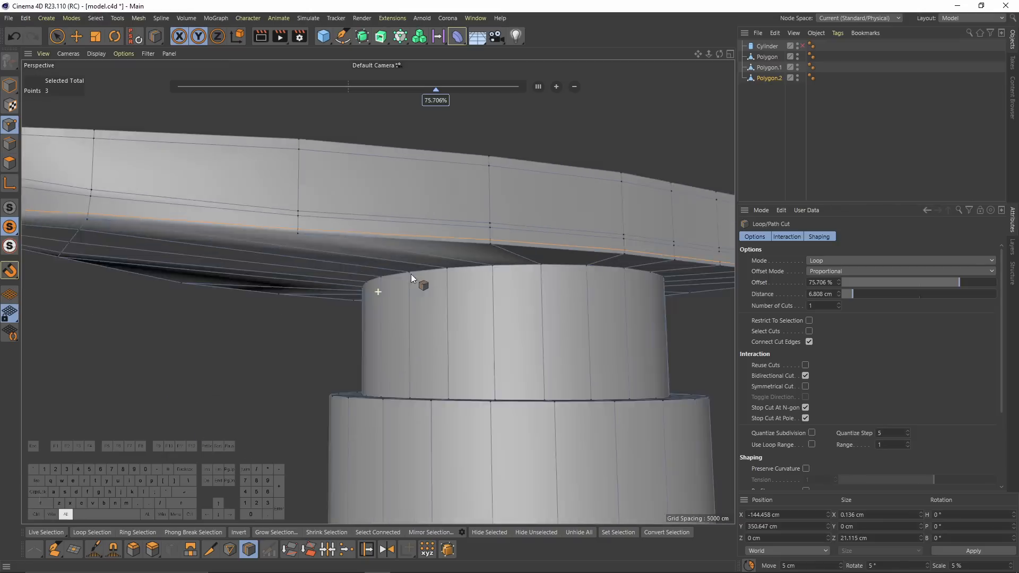
left_click_drag(411, 274, 428, 233, "alt")
left_click_drag(453, 275, 447, 249)
left_click_drag(486, 292, 398, 312, "alt")
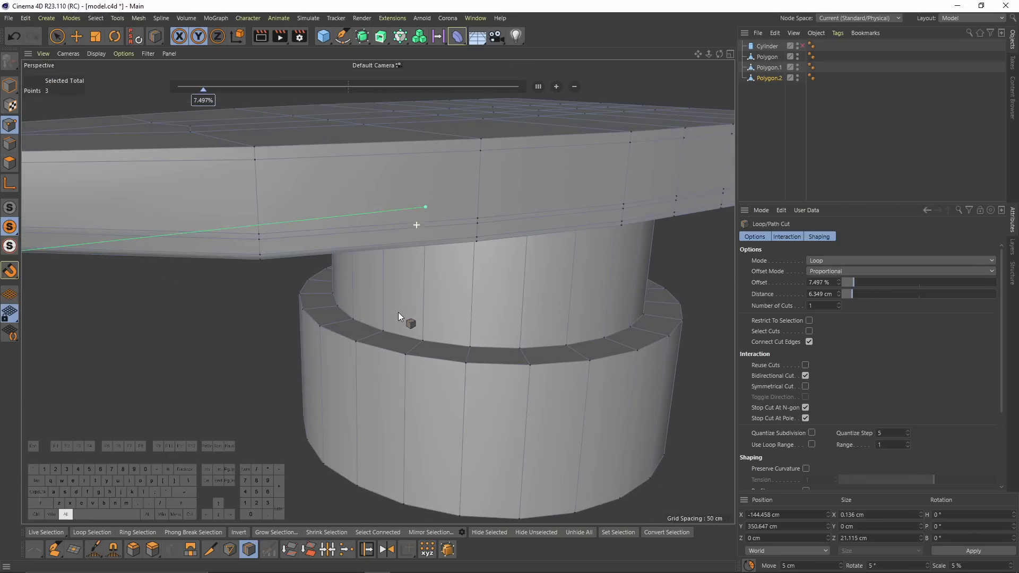
left_click_drag(410, 361, 477, 228, "alt")
- Turn off viewport solo mode and group Polygon, Polygon.1 and Polygon.2 under a null
left_click(767, 57, "shift")
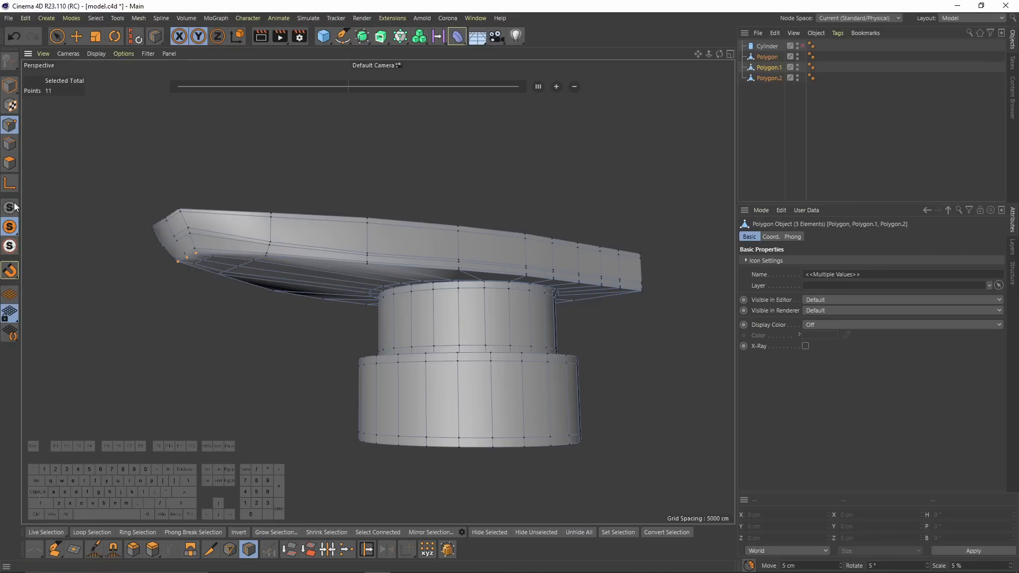
left_click(11, 214)
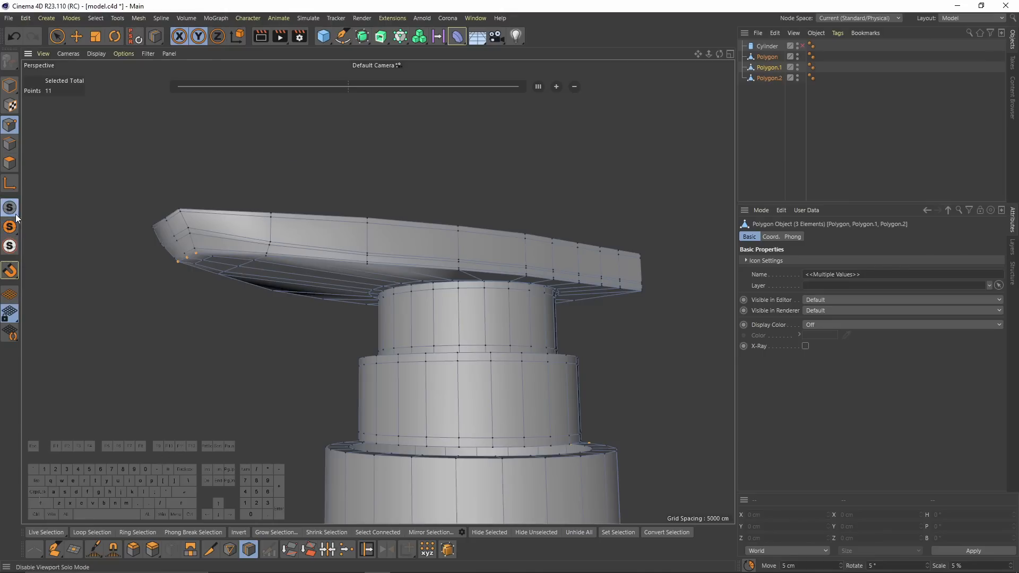
left_click_drag(773, 114, 770, 54)
key("alt+g")
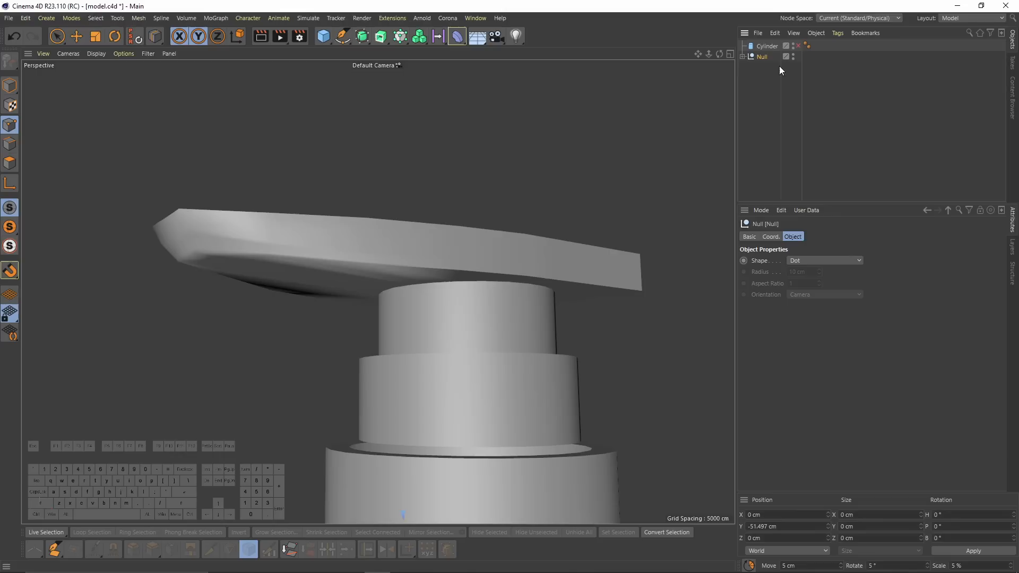
- Put the grouped bottle parts under a Subdivision Surface, check the smoothed head, and disable the smoothing
left_click(362, 36, "alt")
left_click_drag(399, 99, 181, 119, "alt")
left_click(656, 135)
key("q")
- Select the face loop around the stem's top together with the head's underside faces and adjust their position
key("u")
key("l")
left_click(442, 219)
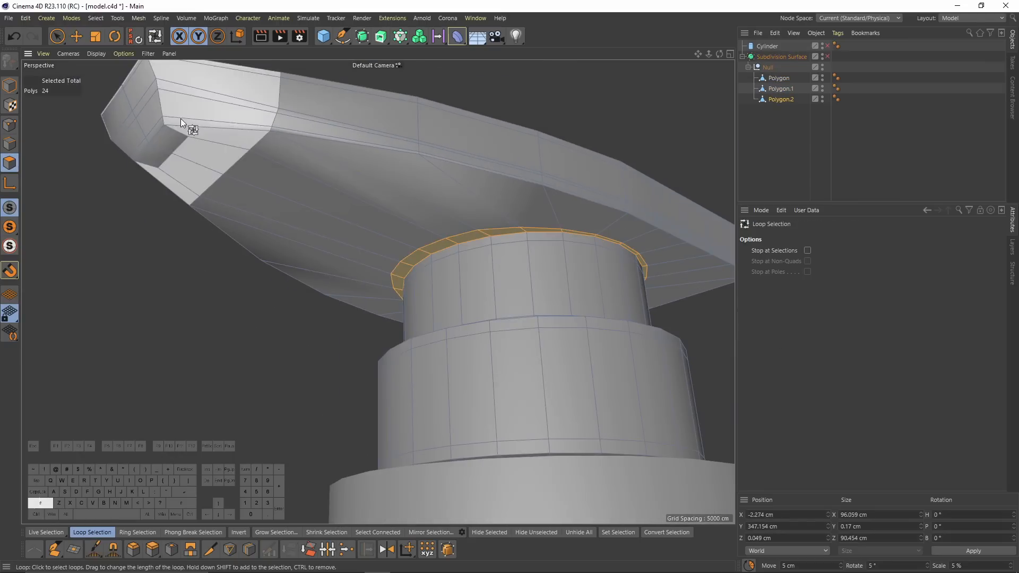
left_click(446, 243)
key("t")
left_click_drag(451, 219, 428, 229, "alt")
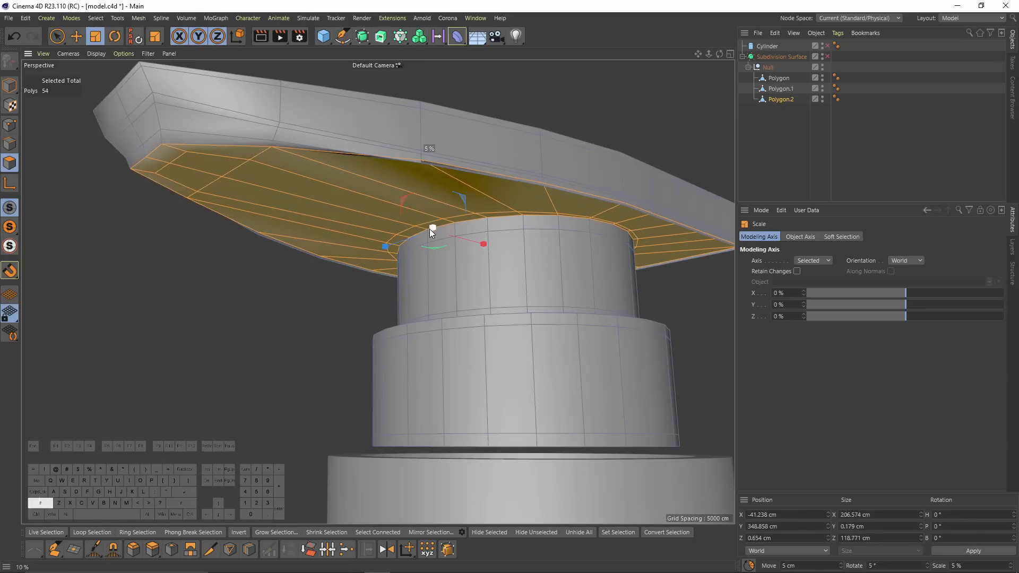
key("e")
left_click_drag(431, 161, 68, 163)
double_click(353, 174)
- Slide edges on the head's underside beside the stem, using an offset of -5.733 cm
left_click(10, 143)
left_click_drag(210, 250, 474, 234, "alt")
left_click(451, 235, "ctrl+shift")
left_click(450, 236)
left_click_drag(377, 249, 272, 223, "alt")
left_click(416, 244)
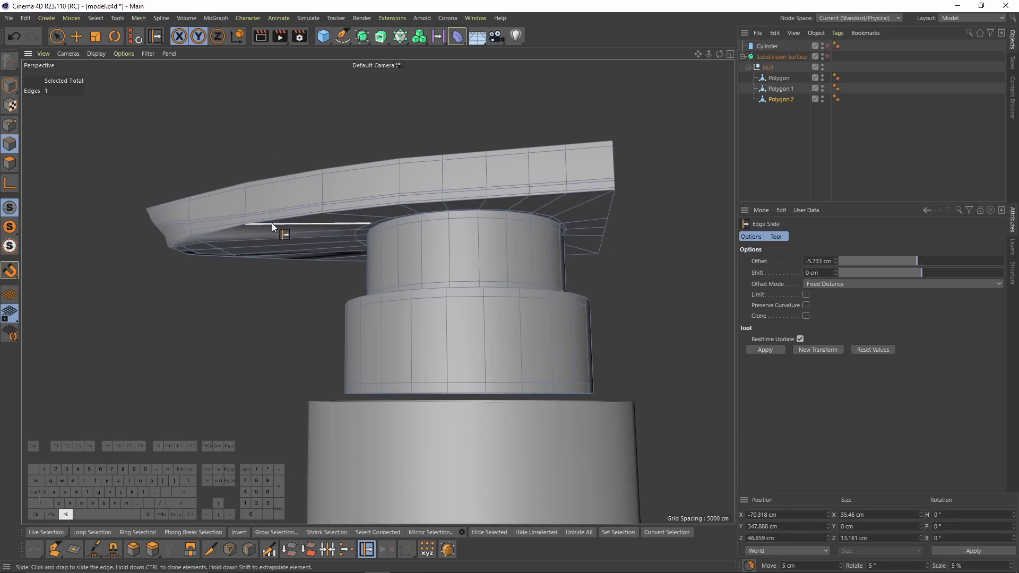
left_click(260, 221, "ctrl+shift")
left_click(289, 215, "ctrl+shift")
- Check the head's shape with smoothing toggled, and undo the last two changes
mouse_move(289, 215)
left_mouse_down("alt")
mouse_move(456, 201)
mouse_move(432, 193)
mouse_move(470, 188)
mouse_move(393, 198)
mouse_move(471, 202)
mouse_move(252, 145)
mouse_move(358, 114)
mouse_move(410, 171)
mouse_move(285, 235)
mouse_move(470, 193)
mouse_move(559, 196)
mouse_move(608, 211)
mouse_move(466, 241)
mouse_move(512, 170)
mouse_move(428, 151)
mouse_move(457, 170)
mouse_move(553, 114)
left_mouse_up("alt")
key("space")
key("space")
key("q")
key("ctrl+shift+a")
key("ctrl+z")
key("ctrl+z")
- Cut a new line across the faces of the head's underside and select the adjacent edge loops
key("k")
key("k")
left_click_drag(471, 137, 384, 154)
mouse_move(384, 154)
left_mouse_down("alt")
mouse_move(482, 185)
mouse_move(229, 153)
mouse_move(291, 182)
left_mouse_up("alt")
left_click(353, 185)
double_click(225, 145)
double_click(228, 192)
left_click_drag(229, 192, 152, 172, "alt")
- Weld the two side points on the head's underside onto the crosswise edge's points near the tip
left_click(9, 124)
left_click_drag(267, 211, 429, 355)
left_click_drag(429, 354, 372, 254, "alt")
key("m")
key("o")
left_click_drag(184, 237, 201, 186, "ctrl")
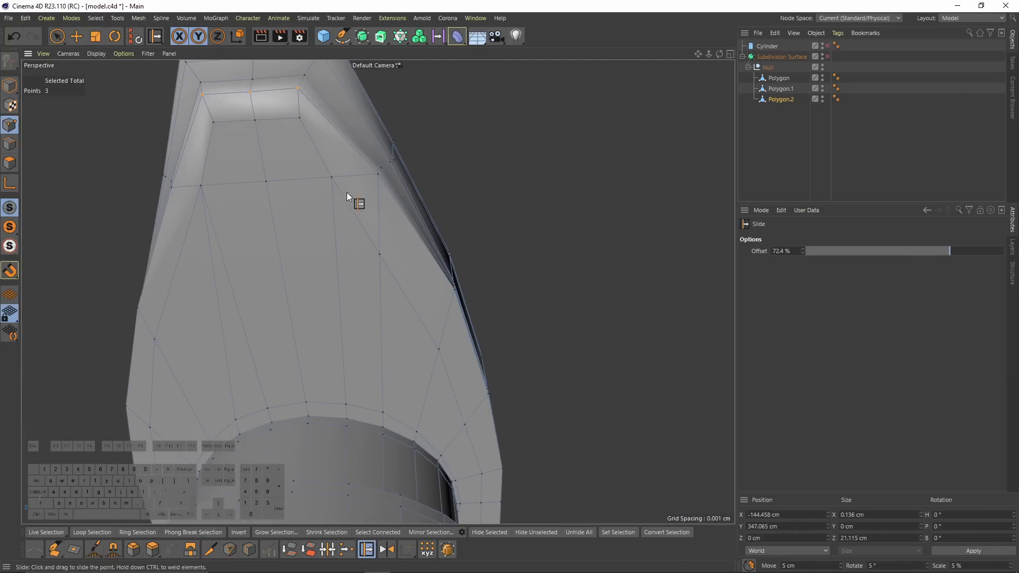
left_click_drag(378, 252, 347, 209, "ctrl")
scroll(276, 233, "up", 1)
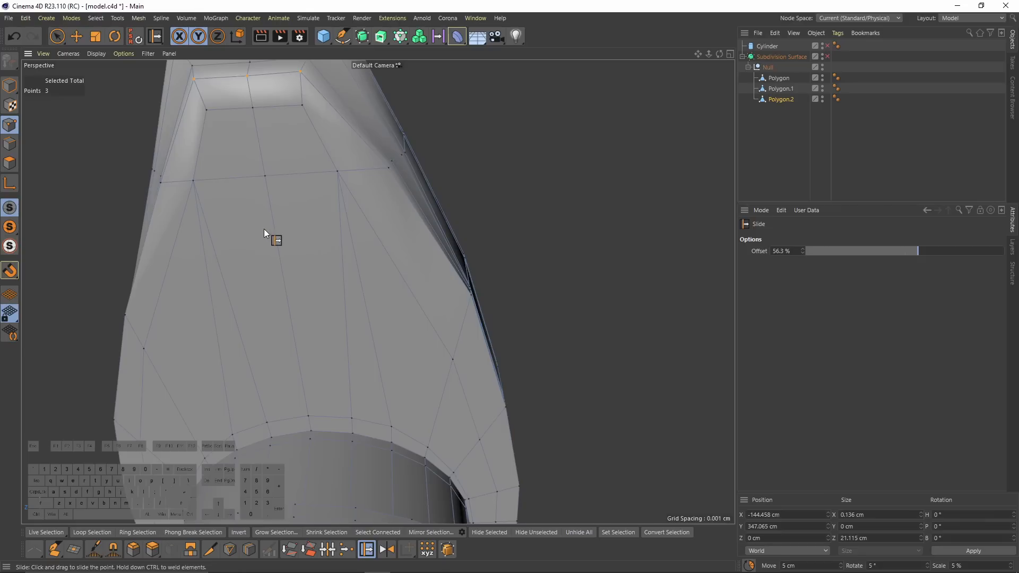
- Cut a crosswise edge between the two inner lengthwise edges on the underside and slide an end point by 25.2%
key("k")
key("k")
left_click(215, 227)
left_click(339, 221)
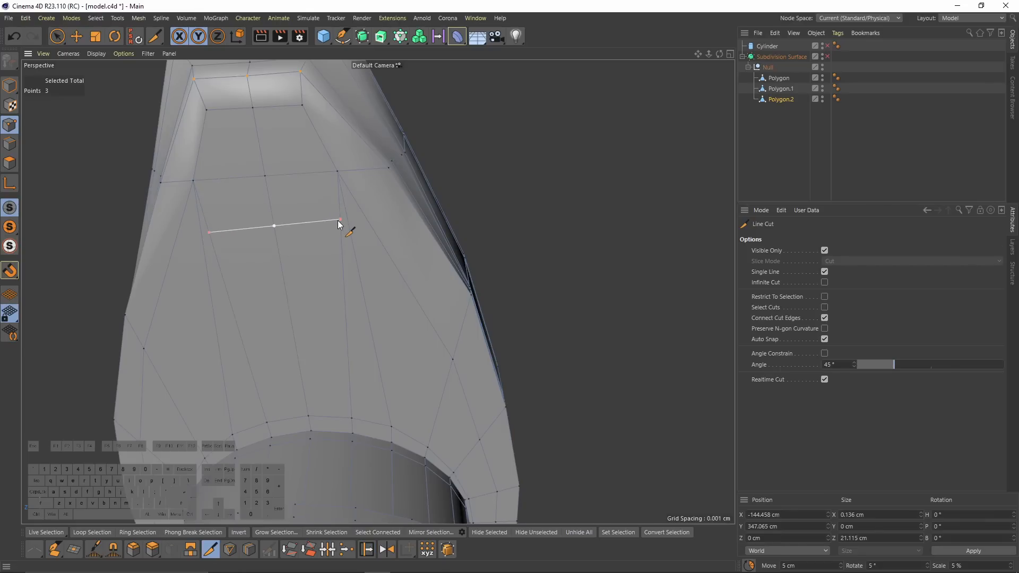
key("m")
key("o")
left_click_drag(331, 221, 214, 231)
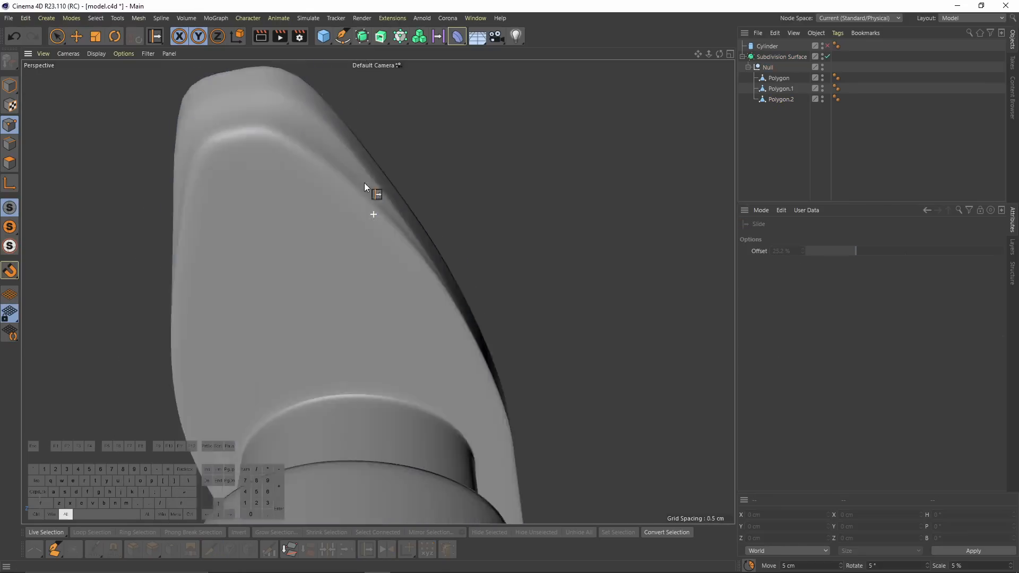
- Check the smoothed head from other views and undo the last change
left_click_drag(375, 193, 339, 175, "alt")
middle_click(330, 246)
middle_click(336, 218)
key("ctrl+z")
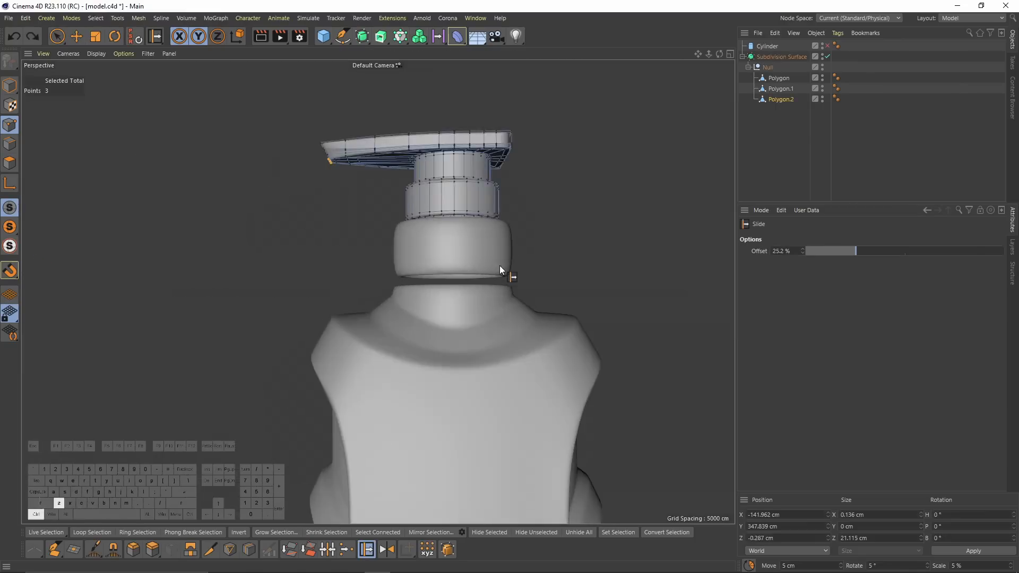
- Select the inner edge loop at the bottom of Polygon.1 and extrude it upward into the cap
left_click_drag(499, 265, 497, 276, "alt")
scroll(497, 276, "up", 5)
left_click(781, 89)
left_click(10, 144)
left_click(76, 36)
double_click(434, 330)
mouse_move(433, 306)
left_mouse_down("alt")
mouse_move(442, 205)
mouse_move(433, 319)
left_mouse_up("alt")
left_click_drag(393, 318, 393, 266, "alt")
left_click_drag(444, 331, 441, 308, "ctrl")
- Loop-cut supporting edge loops near the bottom and top edges of the Polygon.1 cap
key("k")
key("l")
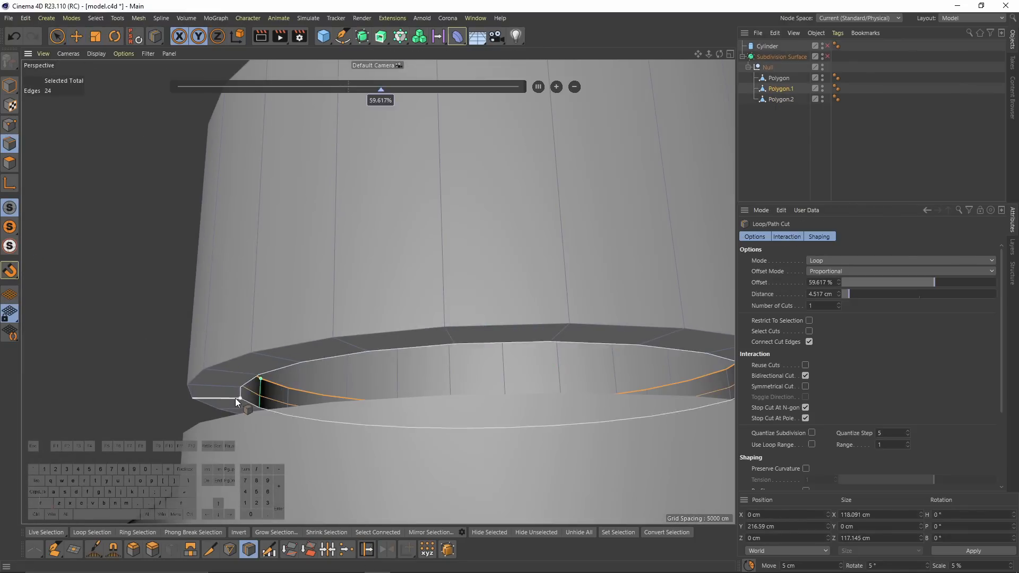
left_click(231, 396)
middle_click_drag(350, 106, 371, 177, "alt")
left_click_drag(371, 177, 366, 298, "alt")
left_click(199, 164)
left_click_drag(212, 319, 215, 281, "alt")
left_click(343, 272)
left_click_drag(366, 446, 369, 302, "alt")
left_click(314, 300)
scroll(372, 239, "down", 5)
- Add supporting edge loops to the bottle neck's rim, one on its outer side at 5.134% and one on top
left_click(780, 78)
scroll(350, 239, "up", 4)
left_click(367, 273)
scroll(317, 250, "up", 5)
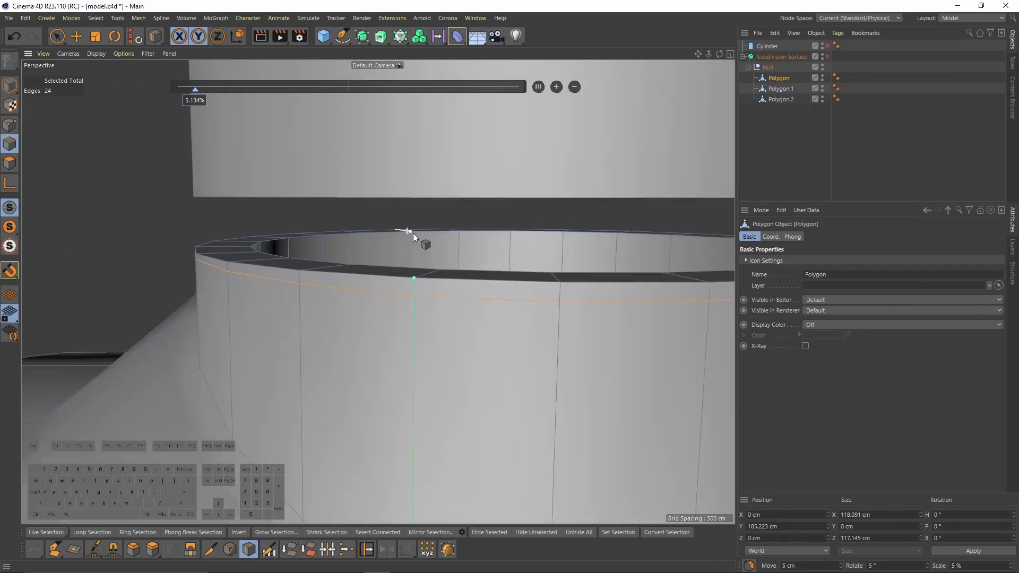
left_click(413, 233)
- Check the smoothed neck and cap with the Subdivision Surface enabled, and undo the latest changes
left_click_drag(419, 237, 438, 254, "alt")
left_click(828, 56)
left_click(786, 149)
scroll(432, 266, "down", 6)
key("ctrl+z")
key("ctrl+z")
key("ctrl+z")
key("ctrl+z")
key("ctrl+z")
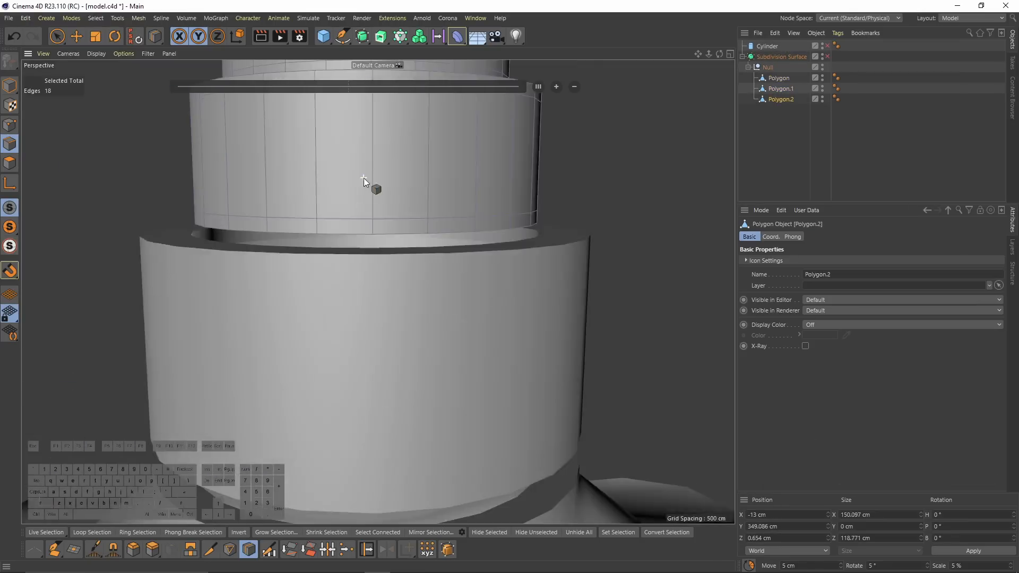
- Extrude the inner bottom edge loop of Polygon.2's collar upward into the collar and clear the selection
key("e")
double_click(376, 122)
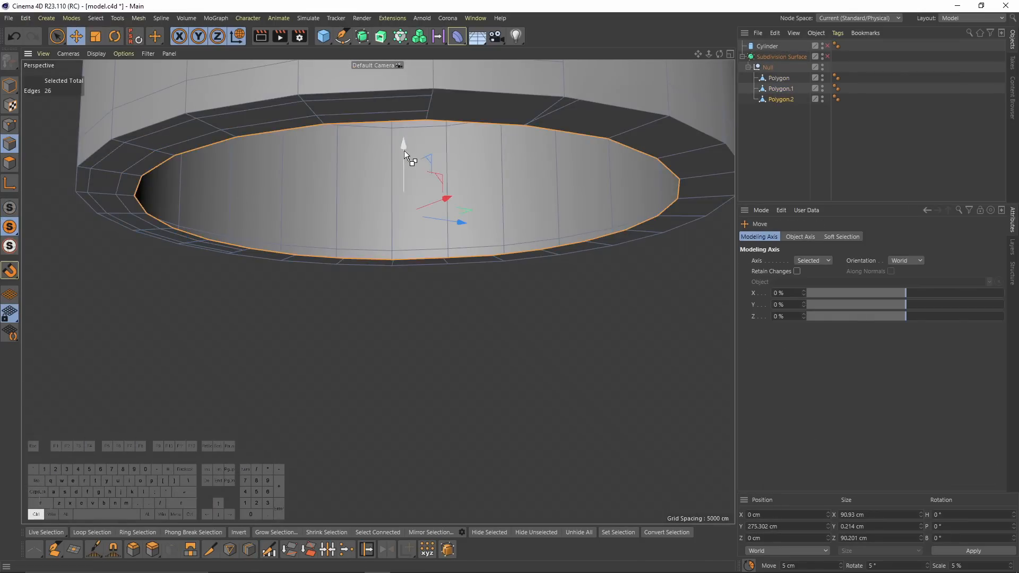
left_click_drag(403, 151, 404, 112, "ctrl")
scroll(586, 158, "down", 5)
left_click_drag(586, 158, 461, 366, "alt")
scroll(457, 250, "up", 4)
key("k")
key("k")
left_click_drag(458, 248, 338, 304, "alt")
key("e")
left_click(338, 304)
key("ctrl+shift+a")
scroll(238, 294, "down", 3)
left_click_drag(238, 294, 251, 232, "alt")
key("k")
key("k")
key("k")
key("l")
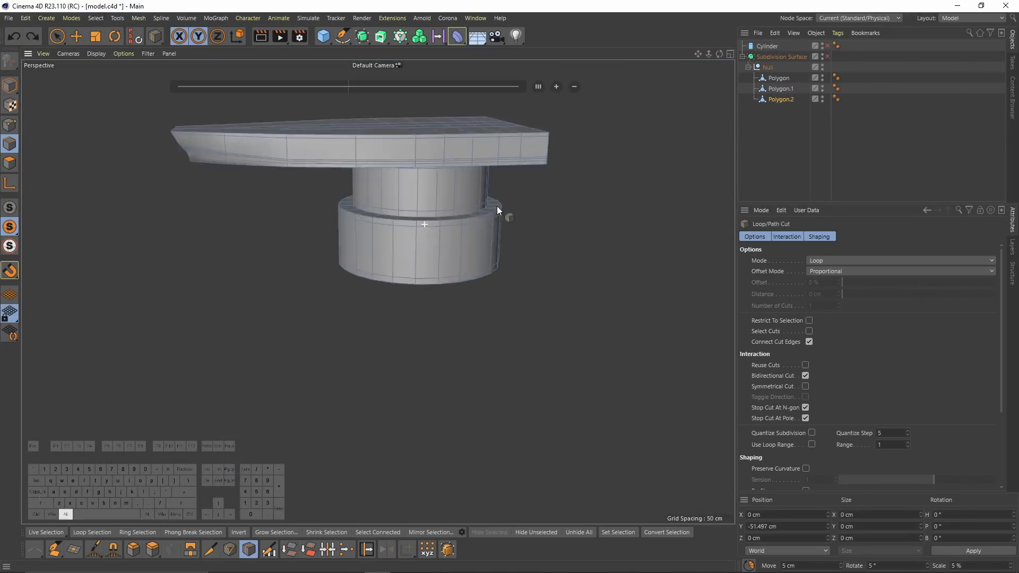
left_click_drag(497, 206, 474, 264, "alt")
- Split the collar's outer face loop into a separate object, select that object, and turn off solo mode
left_click(9, 163)
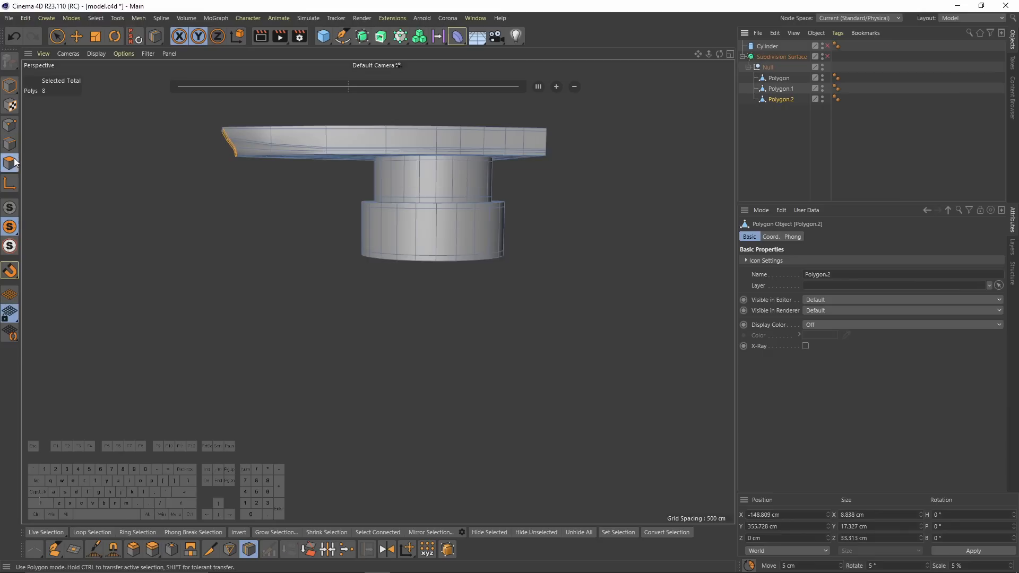
key("u")
key("l")
left_click(427, 230)
left_click_drag(493, 260, 586, 270, "alt")
right_click(587, 269)
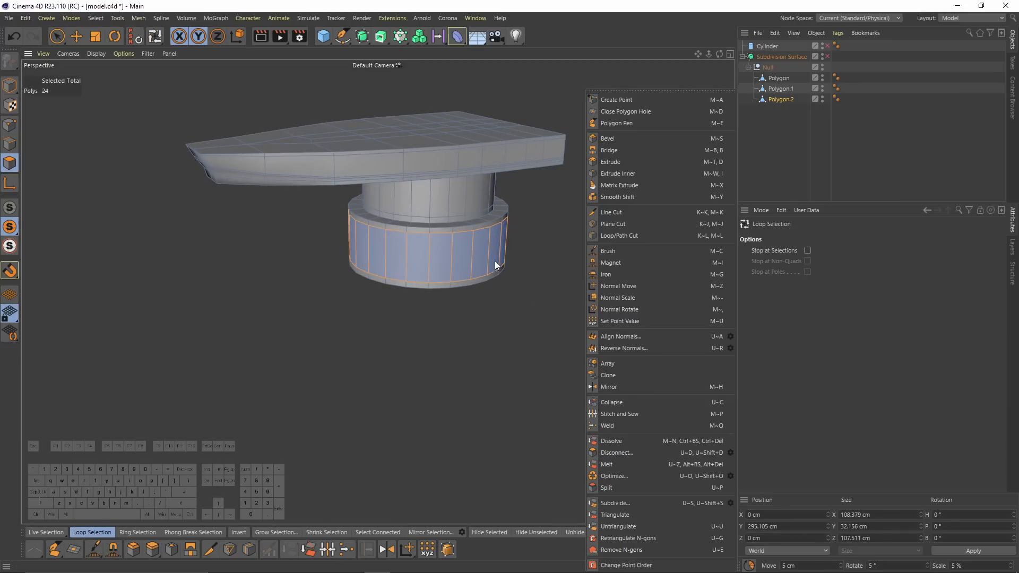
left_click(616, 488)
left_click(780, 111)
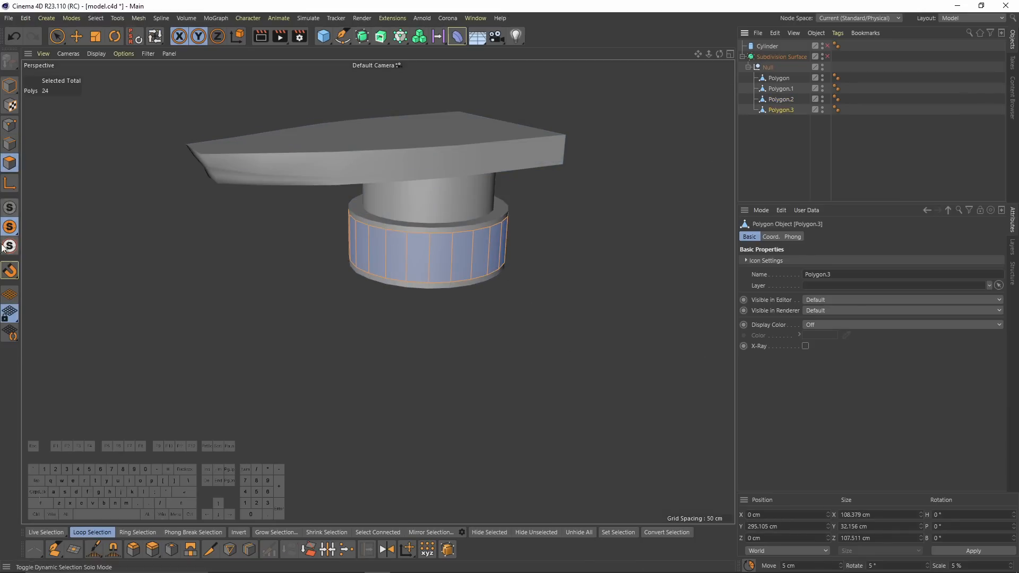
left_click(10, 208)
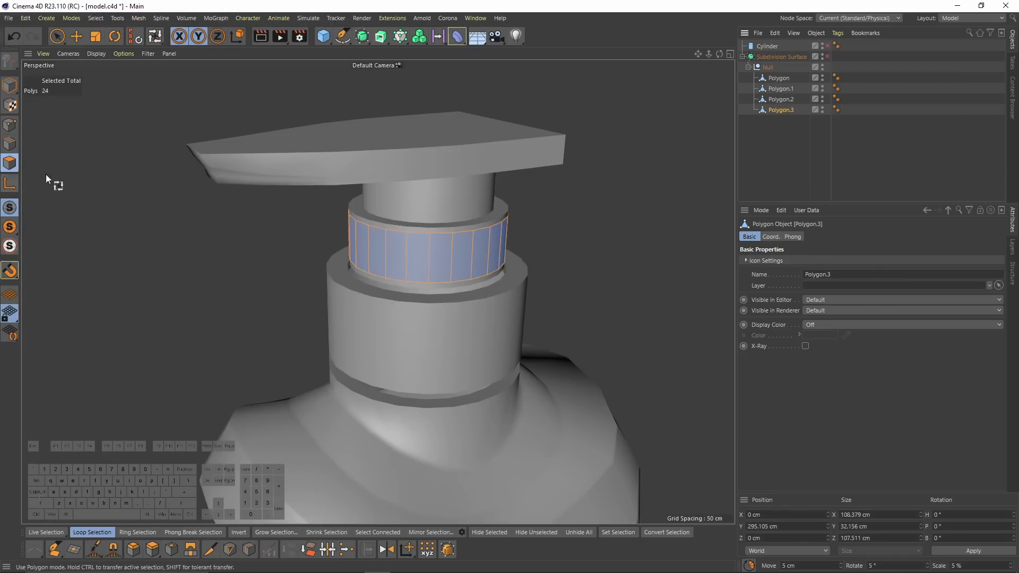
- Stretch the split face band vertically and lower it toward the bottle neck
key("t")
left_click_drag(427, 201, 422, 93)
scroll(418, 191, "down", 3)
key("e")
left_click_drag(421, 155, 410, 225)
- Scale and position the band as an inner tube about 93 cm wide and 84 cm tall inside cap and neck
key("t")
left_click_drag(669, 398, 571, 410)
left_click_drag(570, 410, 391, 251, "alt")
left_click_drag(467, 329, 535, 342)
left_click_drag(408, 191, 412, 257)
key("e")
scroll(425, 245, "up", 5)
scroll(468, 292, "up", 2)
key("t")
left_click_drag(533, 328, 506, 327)
key("F4")
key("F1")
left_click_drag(401, 246, 420, 255, "alt")
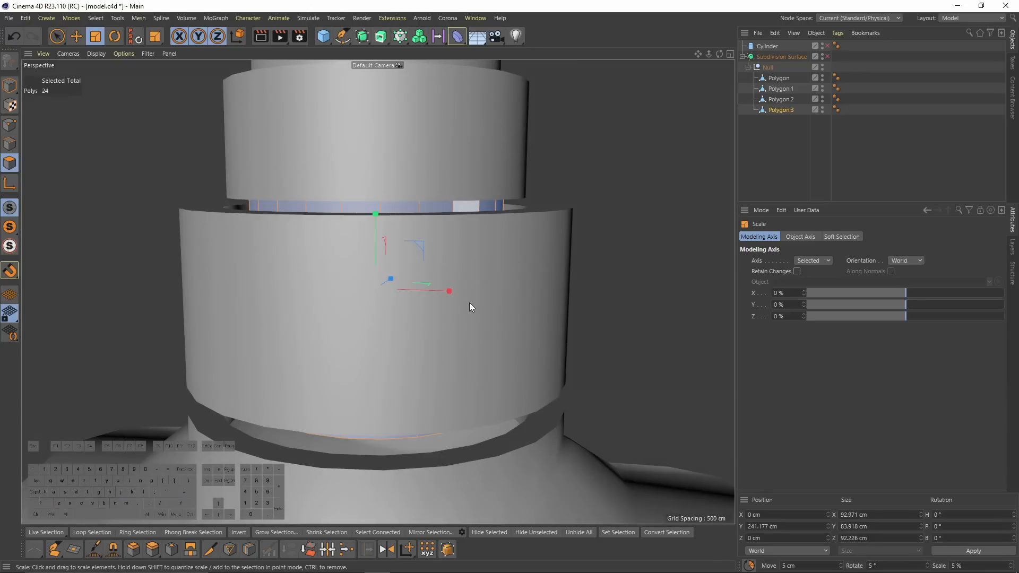
- Loop-cut the inner tube around its circumference at an offset of 54.349%
key("k")
key("l")
left_click_drag(422, 296, 452, 250, "alt")
left_click_drag(443, 288, 439, 346)
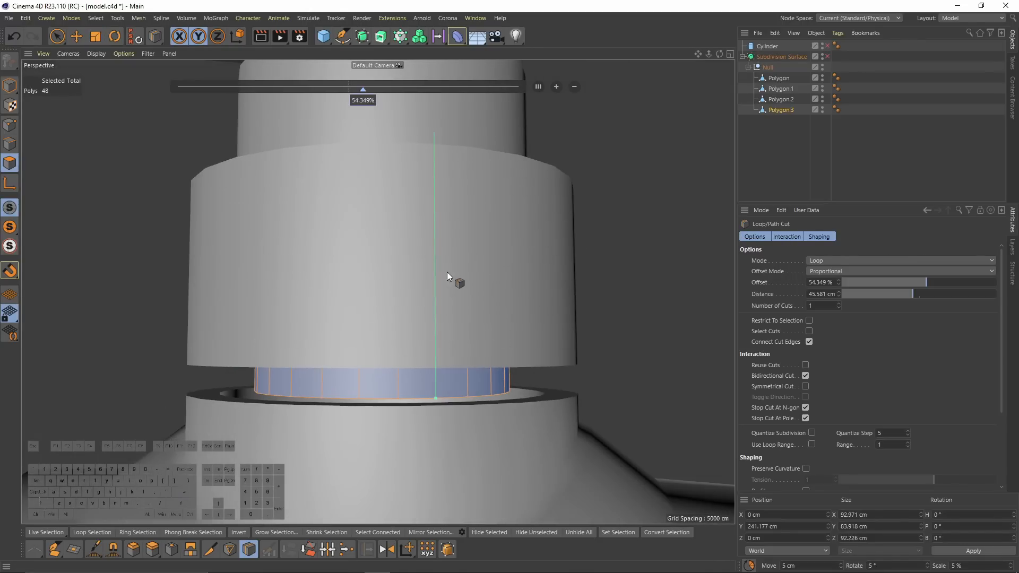
- Select the lower face loop of the inner tube and scale it wider to fill the neck opening
key("u")
key("l")
left_click(441, 378)
scroll(456, 378, "down", 3)
key("t")
left_click_drag(463, 399, 594, 422, "alt")
- Isolate the inner tube and raise the edge loop between its narrow and wide parts to about Y 252 cm
left_click(9, 226)
left_click_drag(443, 284, 419, 371, "alt")
left_click(10, 144)
left_click(305, 302)
double_click(304, 301)
key("e")
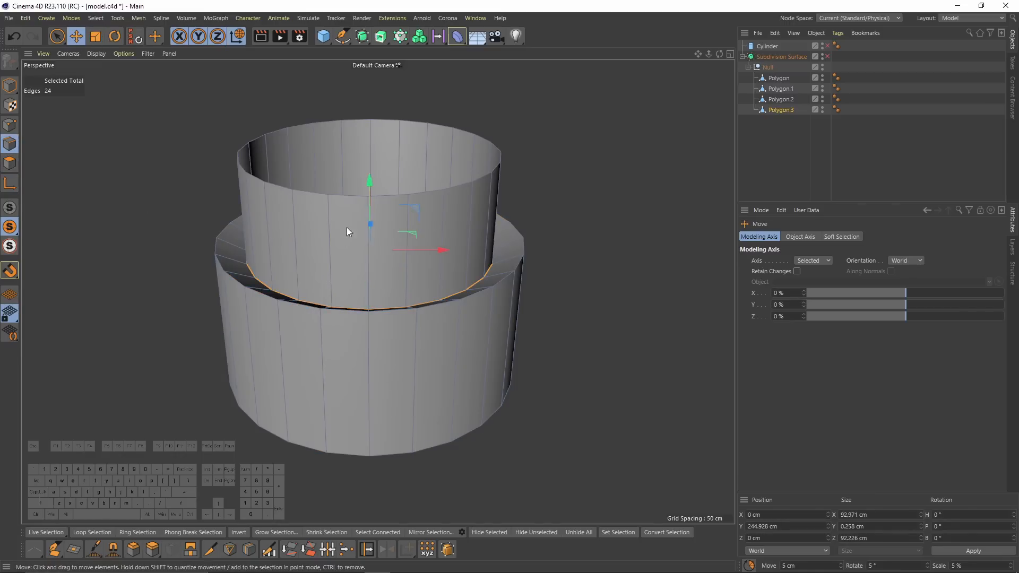
- Add supporting edge loops around the inner tube's ledge, one at 14.2%, and turn off solo mode
key("k")
key("l")
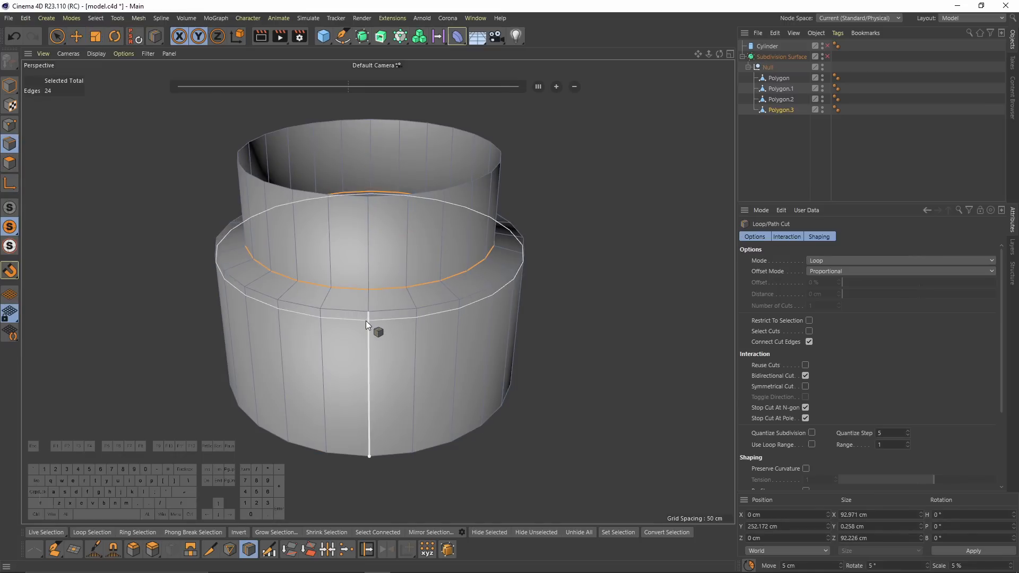
left_click(365, 321)
left_click(364, 277)
left_click_drag(392, 321, 474, 322, "alt")
key("shift+k")
scroll(519, 263, "down", 3)
left_click(5, 208)
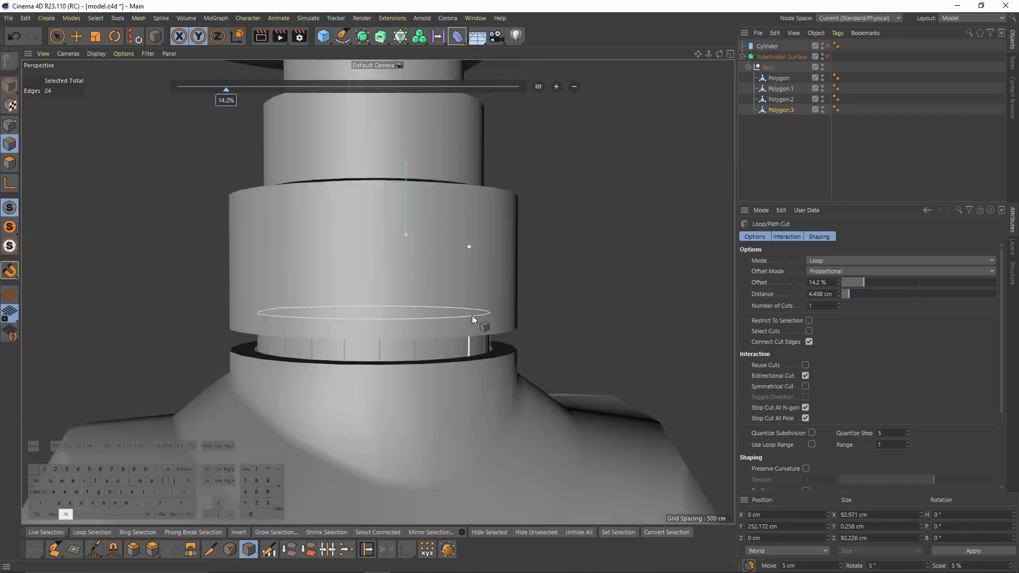
- Turn the Subdivision Surface back on to smooth the bottle and pump parts
scroll(473, 321, "down", 3)
left_click(827, 57)
scroll(478, 337, "up", 3)
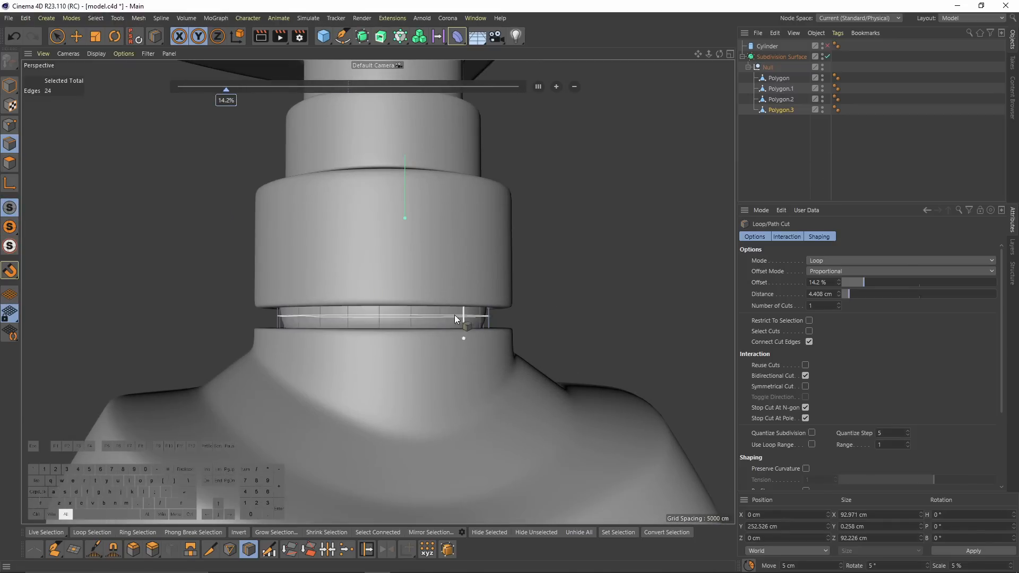
- Convert the inner tube's edge selection to polygons, inspect the neck area in wireframe display, and clear the selection
left_click(9, 163, "ctrl")
key("n")
key("g")
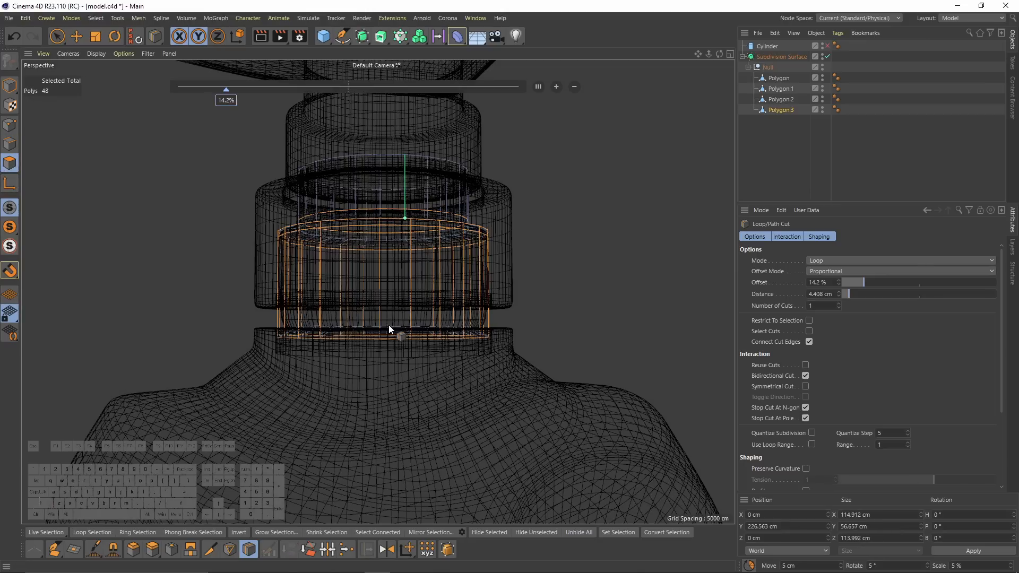
key("0")
key("q")
left_click(590, 404)
key("q")
left_click(815, 161)
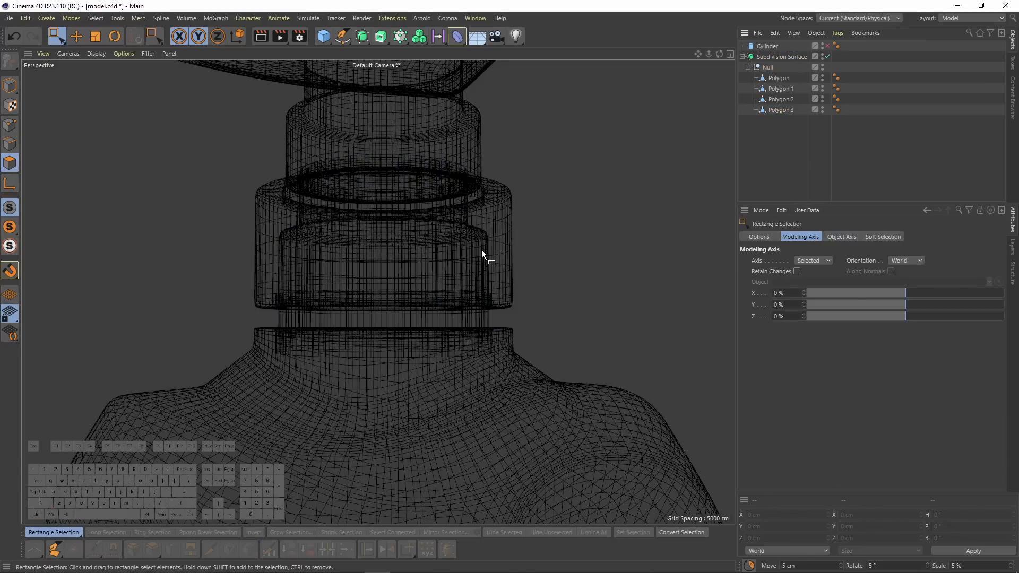
- Restore Gouraud shading and compare the whole bottle with the reference image in the front view
key("n")
key("a")
scroll(482, 251, "down", 5)
left_click_drag(457, 282, 427, 227, "alt")
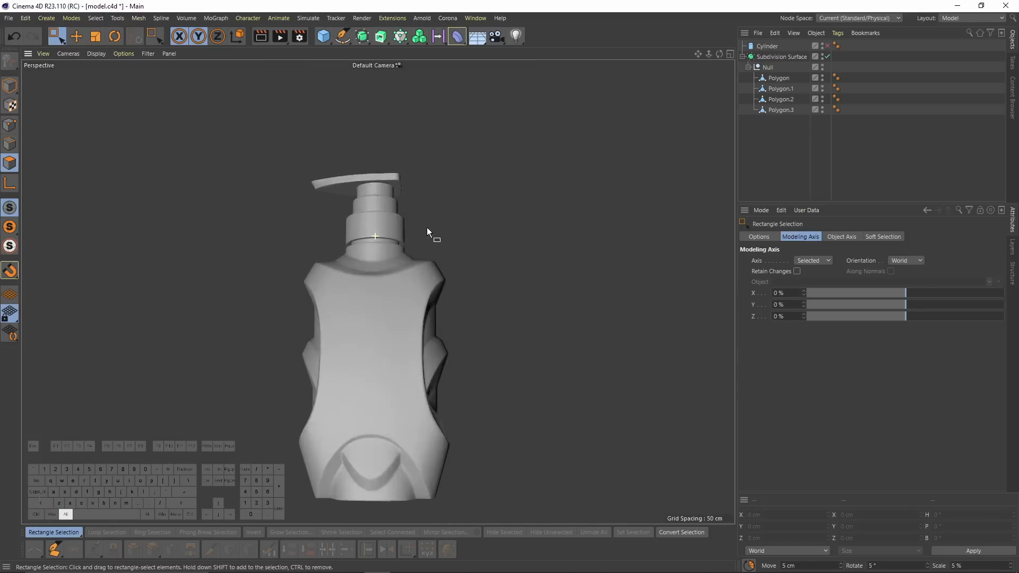
key("F4")
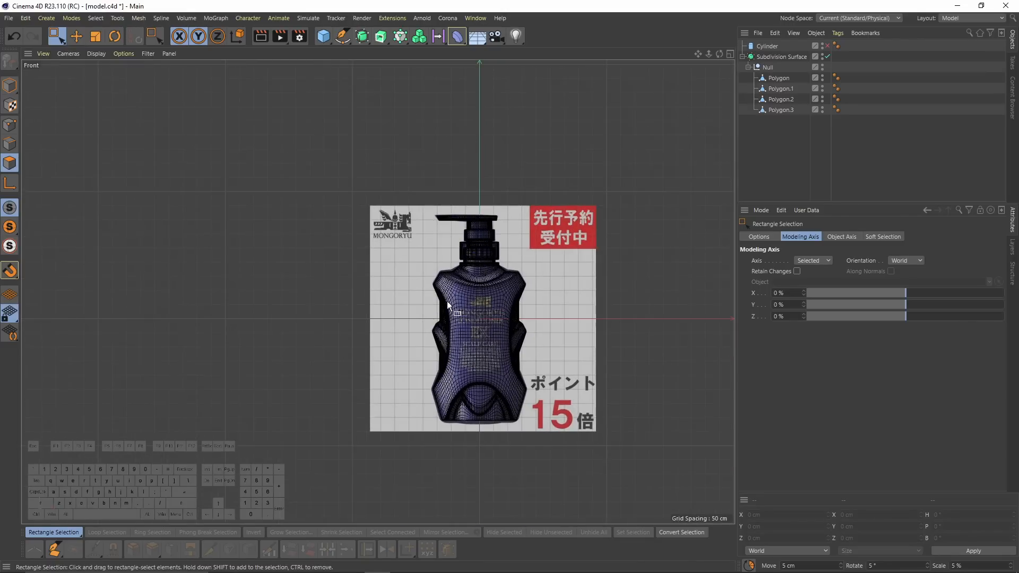
- Return to the perspective view and delete the disabled Cylinder object from the scene
key("F1")
left_click_drag(292, 196, 535, 289, "alt")
left_click(767, 47)
key("Delete")
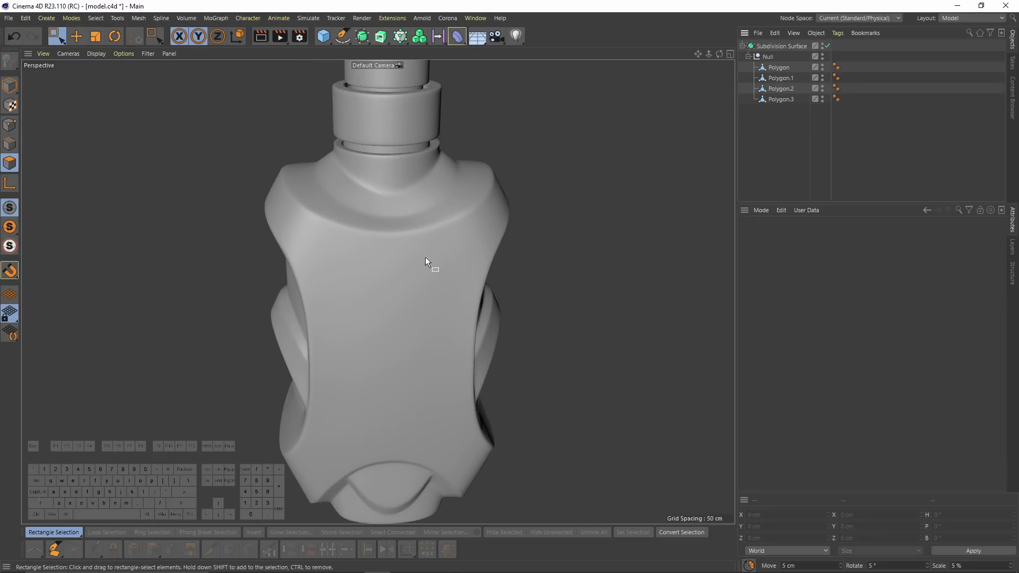